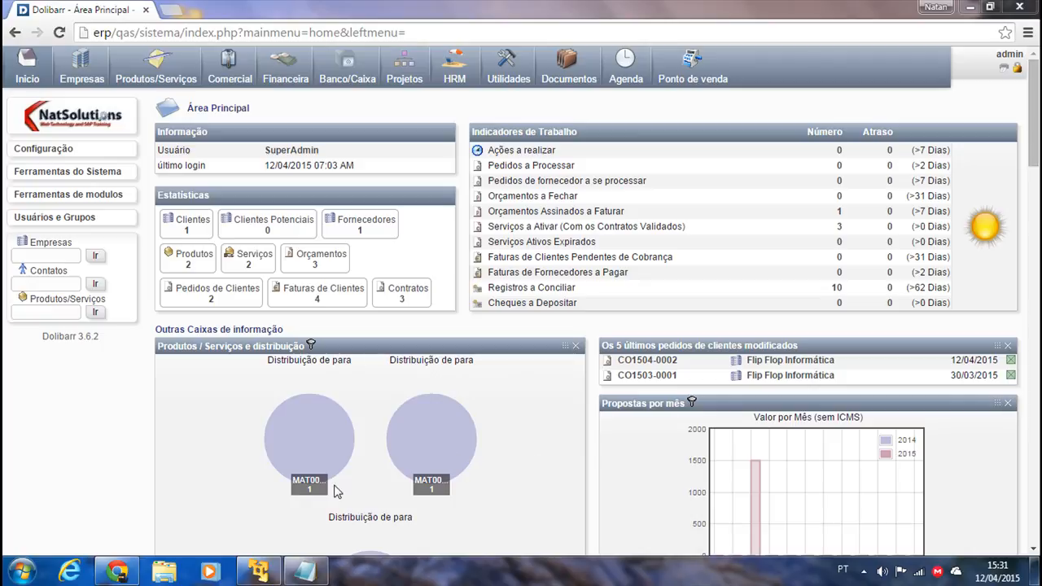
In the Itens Faltantes notes, highlight the barcode, GED, contacts, payroll and HCM Férias topics.
left_click(305, 569)
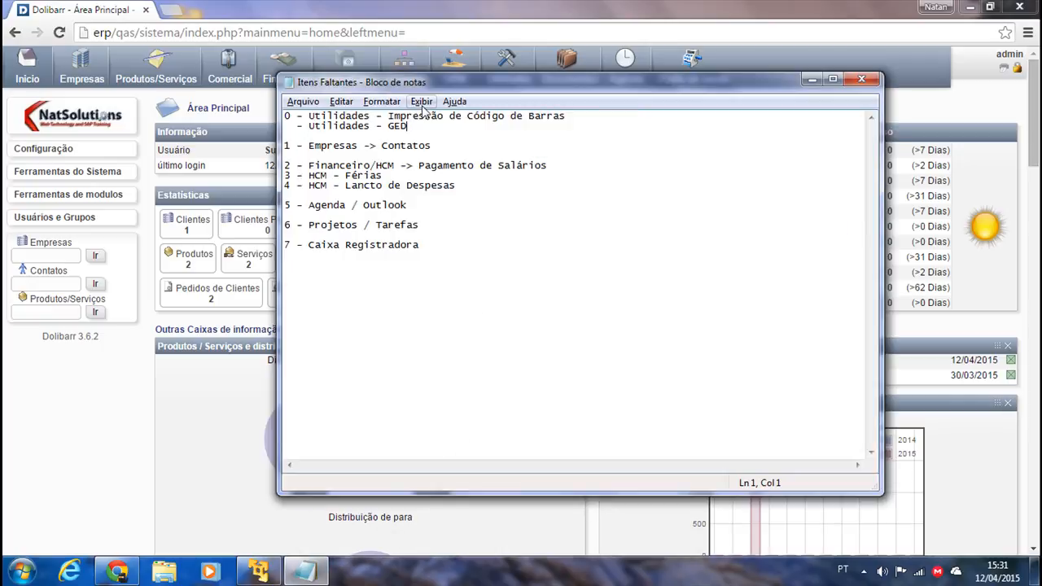
left_click_drag(576, 119, 310, 116)
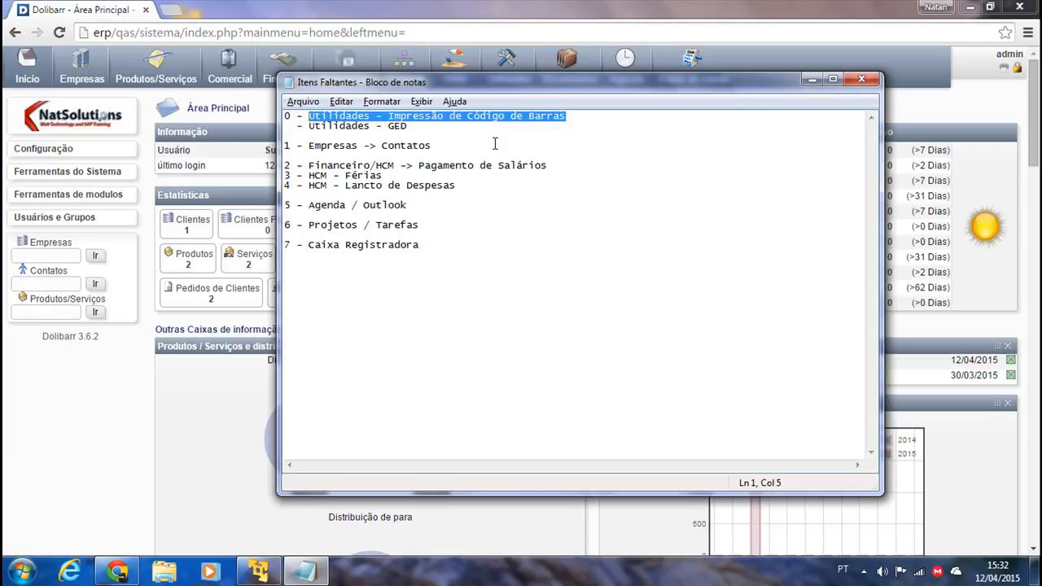
left_click_drag(406, 127, 313, 122)
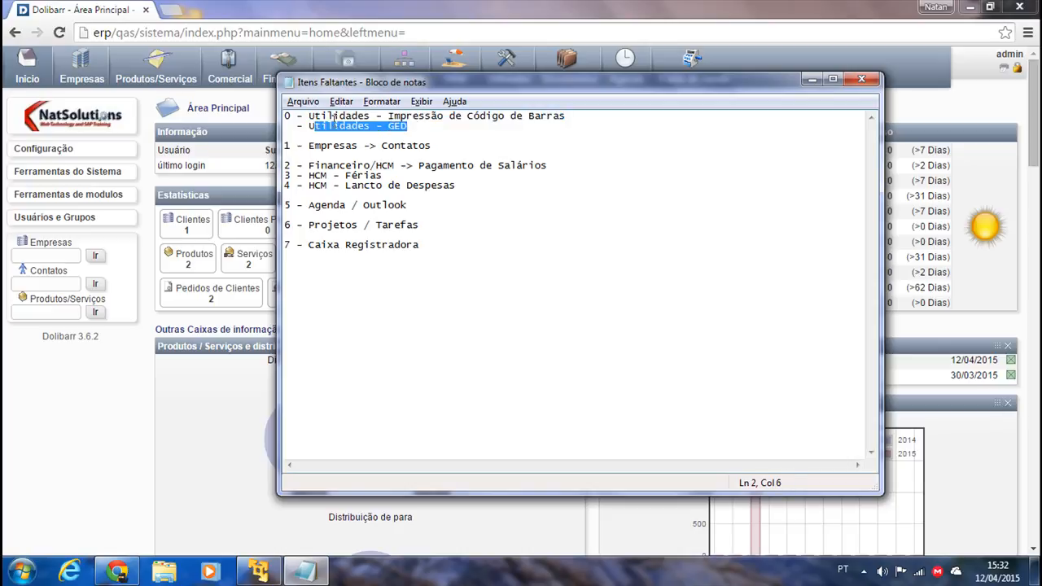
left_click(415, 128)
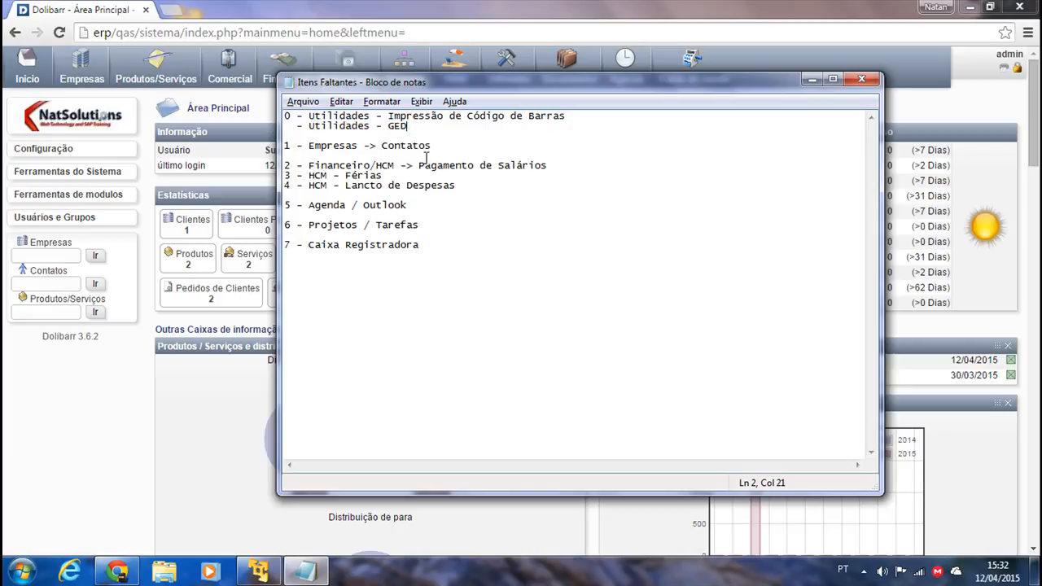
left_click_drag(442, 147, 312, 144)
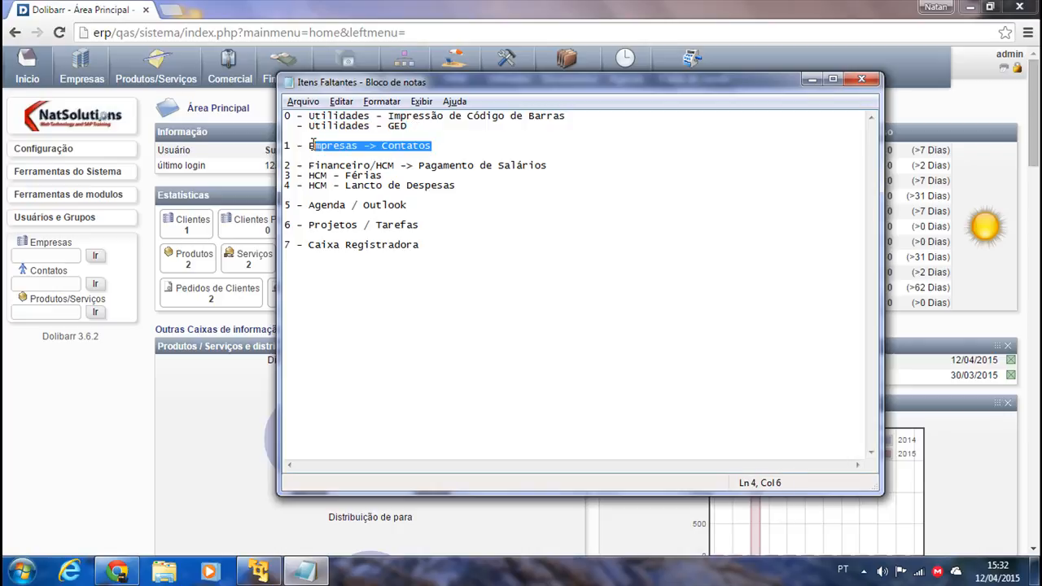
left_click_drag(308, 165, 359, 167)
left_click(358, 167)
left_click_drag(565, 165, 513, 159)
left_click(381, 175)
left_click_drag(381, 175, 318, 175)
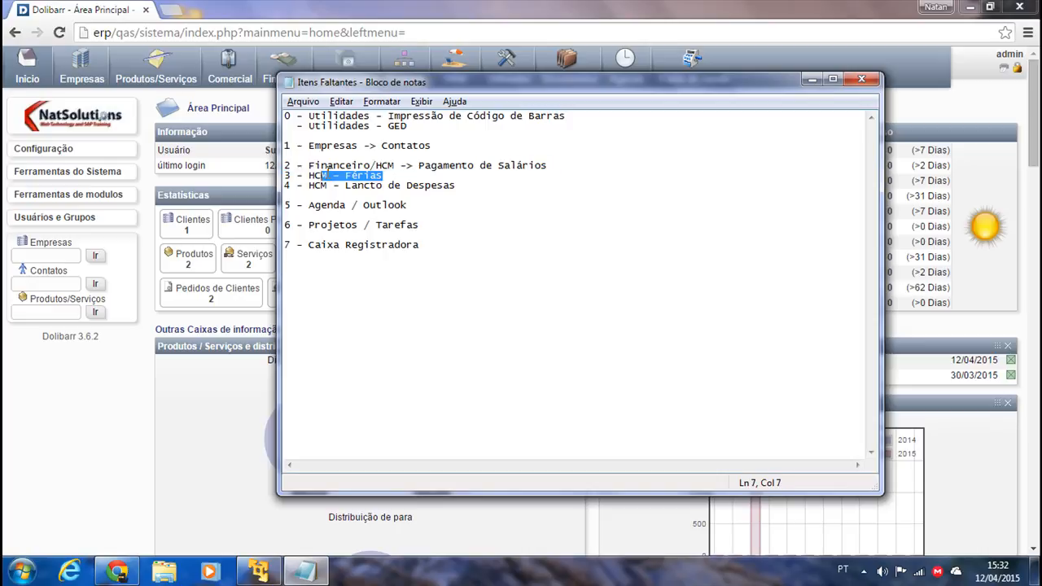
Highlight the Financeiro/HCM, Agenda, Projetos and Caixa Registradora topics, then put the notes away.
left_click_drag(458, 186, 287, 166)
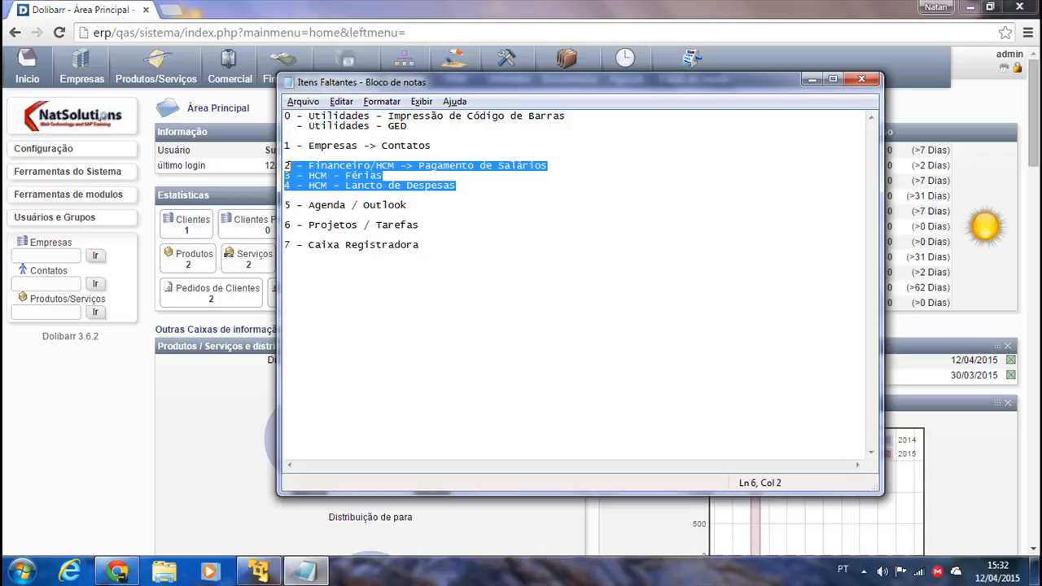
left_click(436, 182)
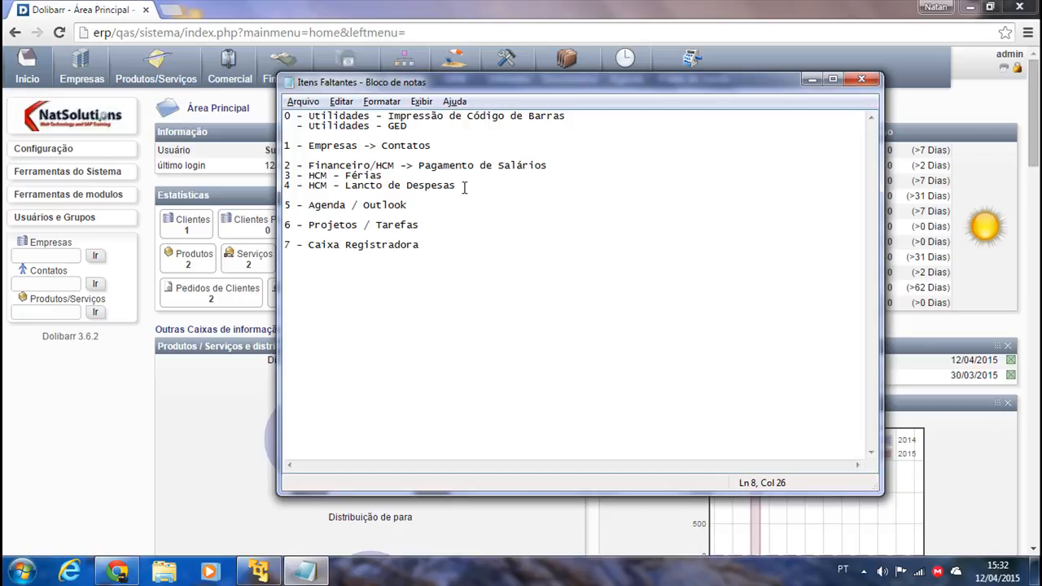
left_click_drag(464, 188, 287, 160)
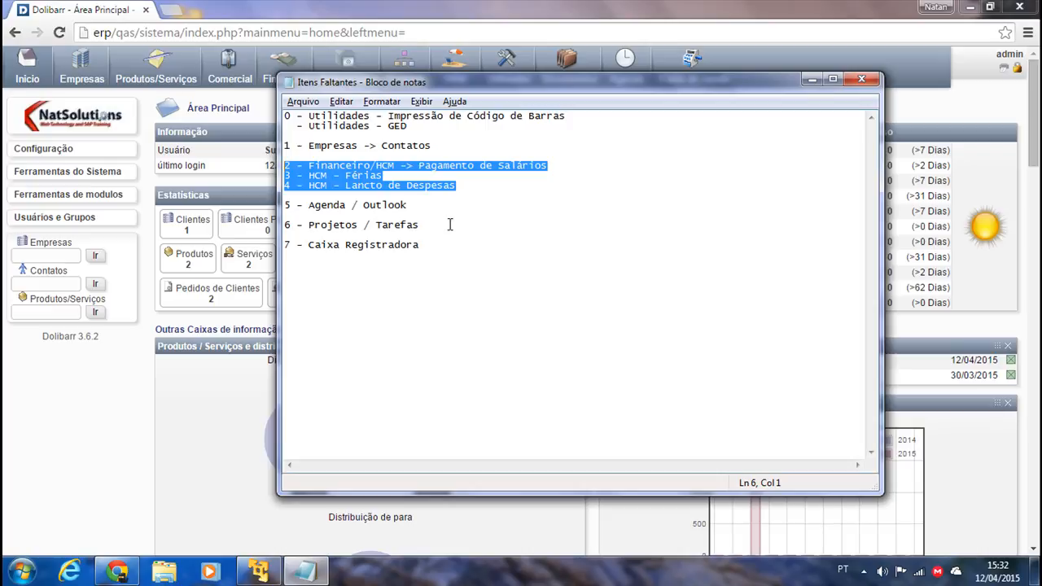
left_click_drag(417, 207, 298, 208)
left_click_drag(420, 224, 307, 224)
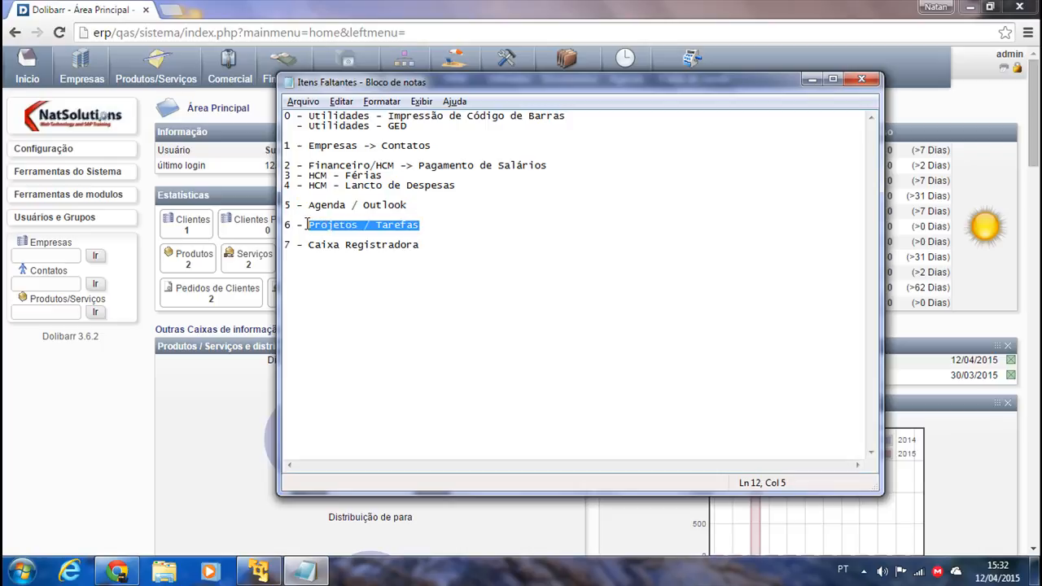
left_click(431, 224)
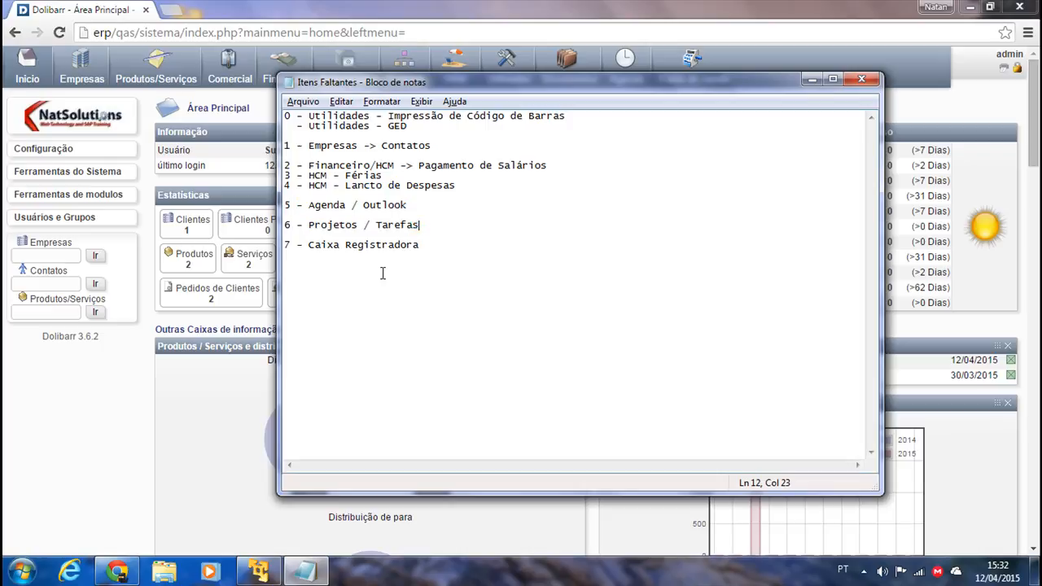
left_click_drag(422, 245, 285, 245)
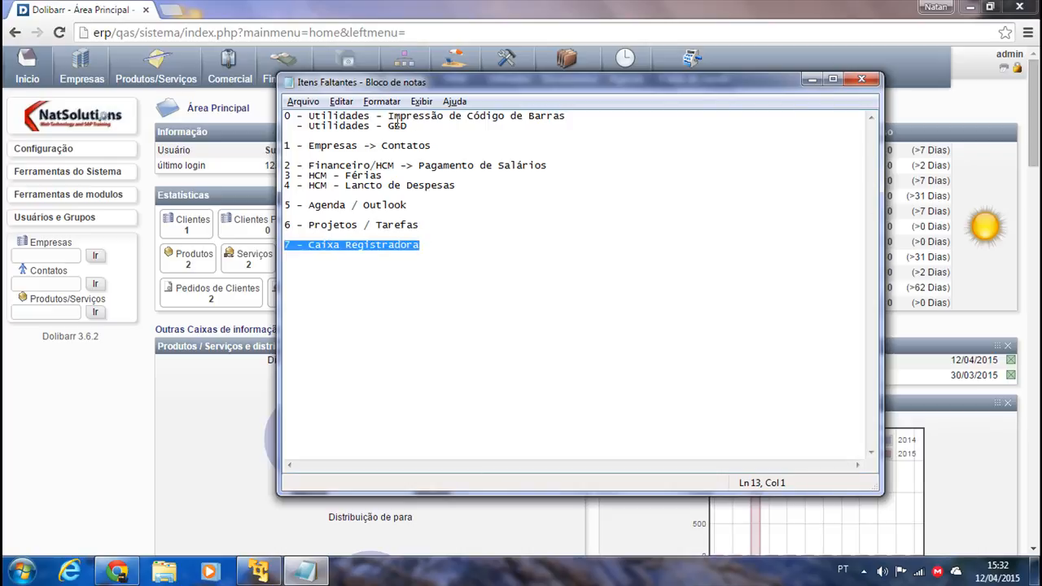
left_click(515, 118)
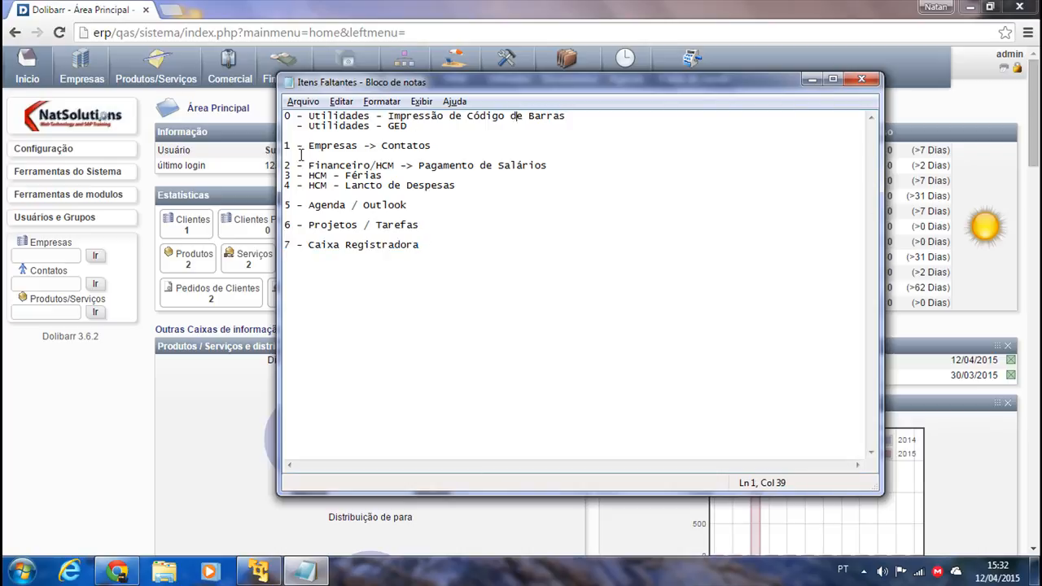
left_click(811, 81)
Review product MAT000002's reference, its Code 128 barcode type and its barcode value.
left_click(506, 69)
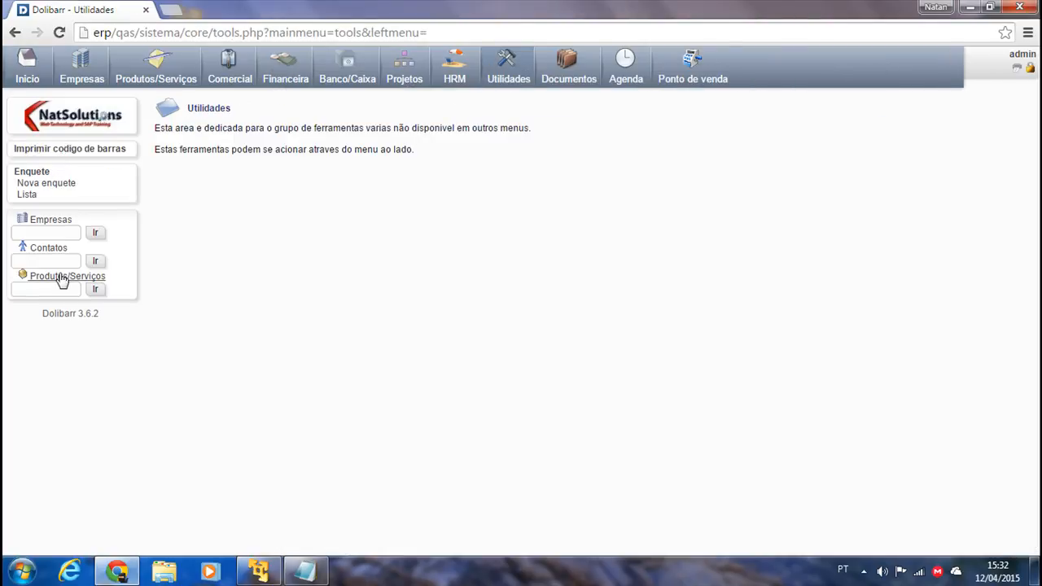
left_click(143, 77)
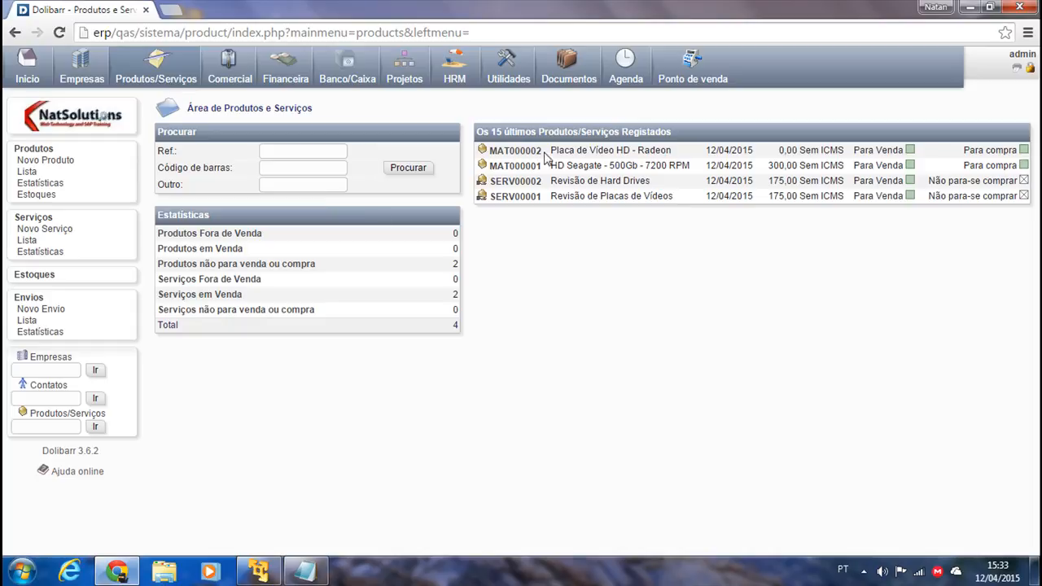
left_click(515, 151)
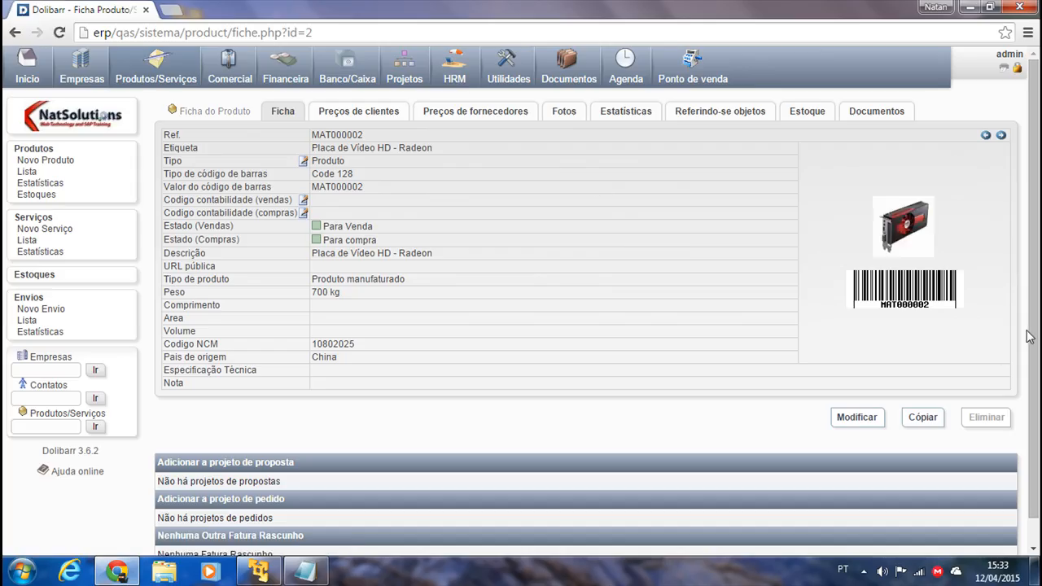
triple_click(377, 140)
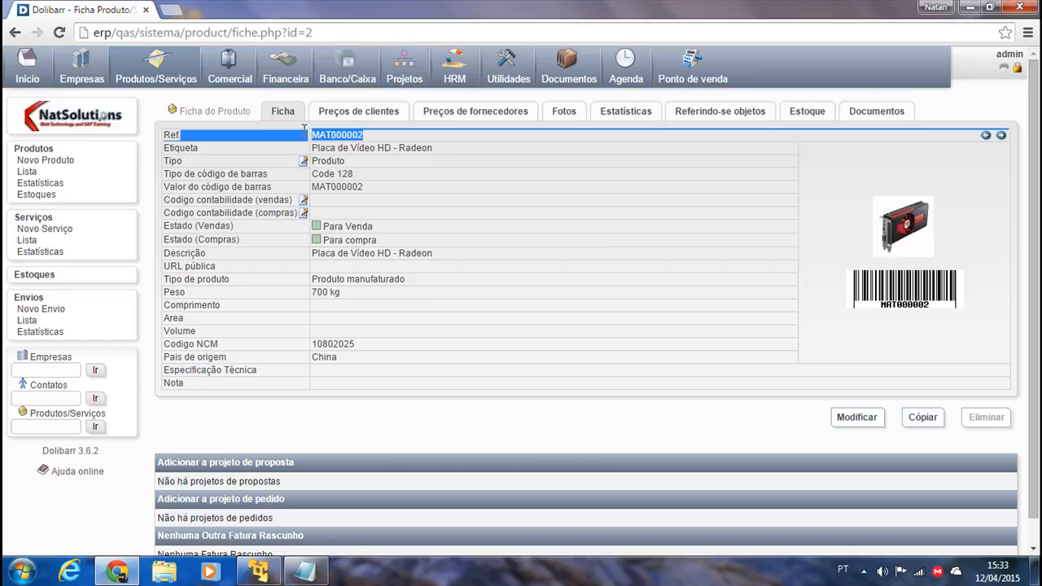
left_click(922, 318)
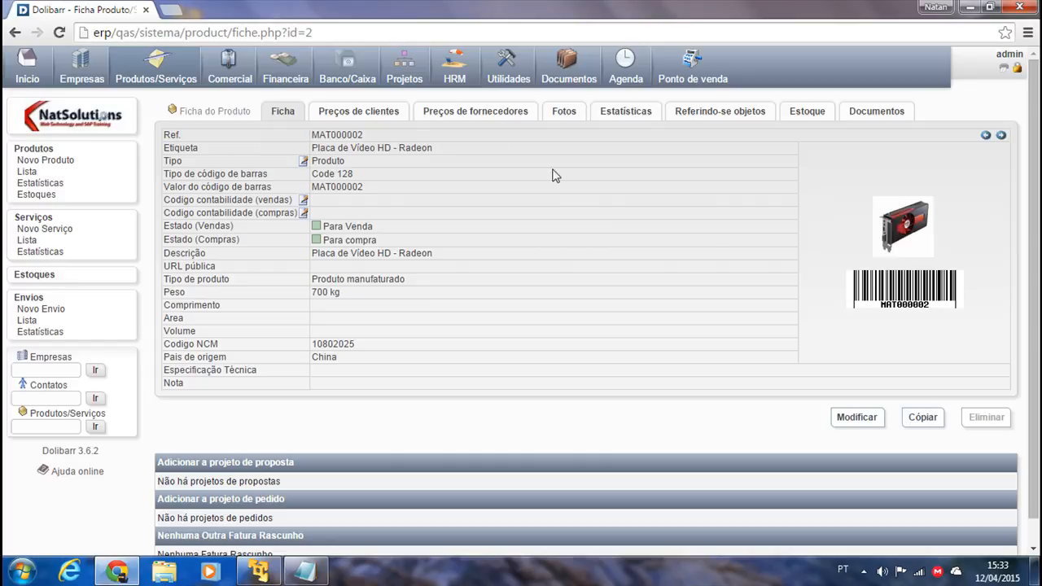
triple_click(348, 174)
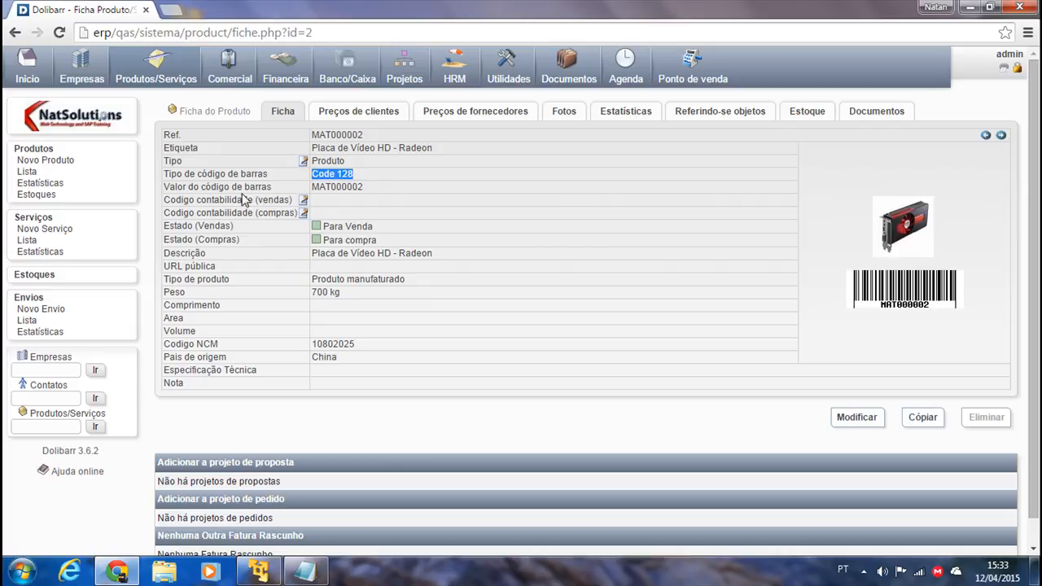
left_click_drag(368, 187, 310, 189)
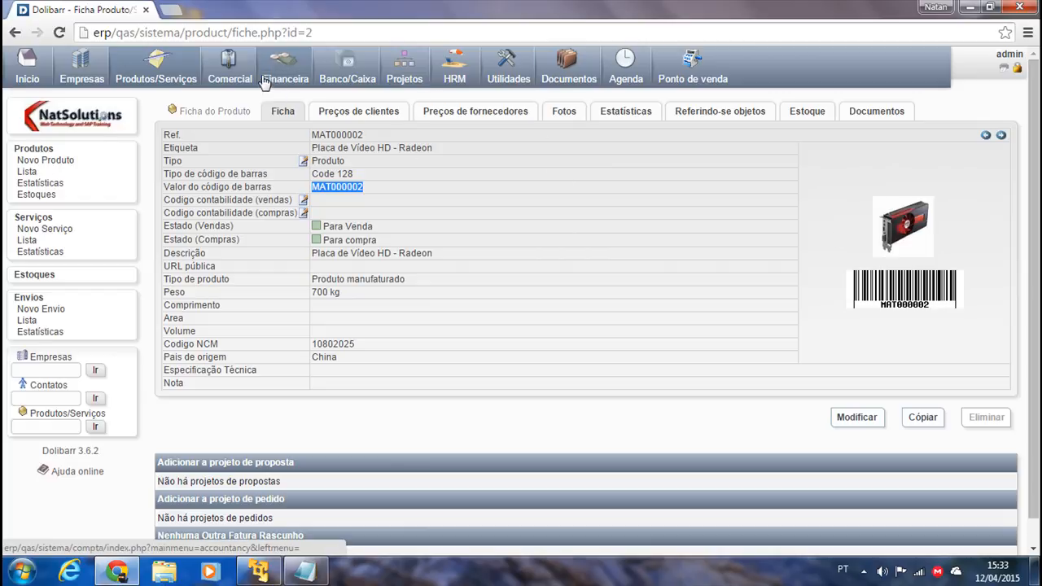
left_click(518, 78)
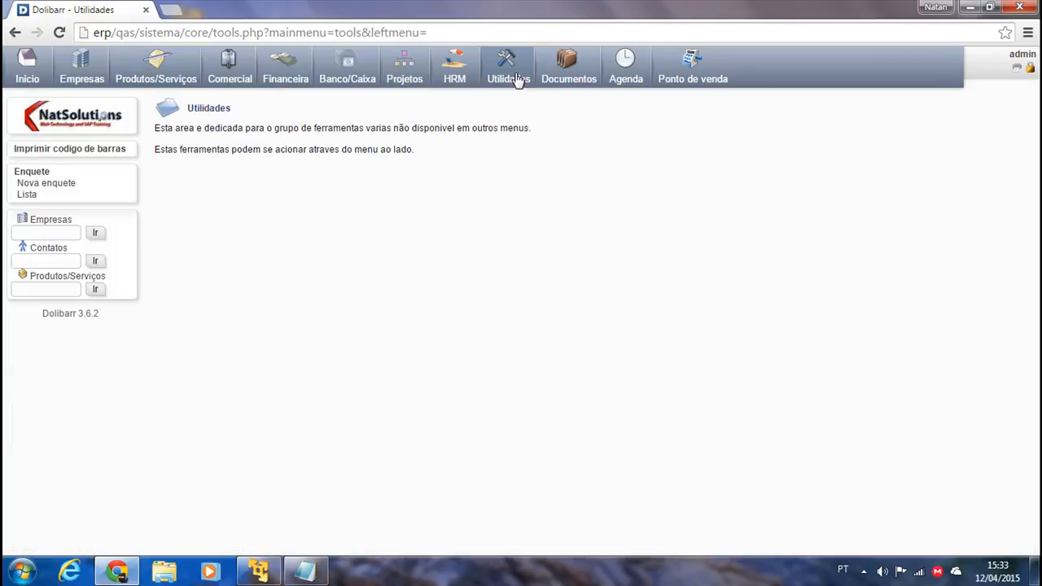
On the barcode printing page, choose Avery-C32010 (A4 - 2x5) labels, 10 per page.
left_click(29, 150)
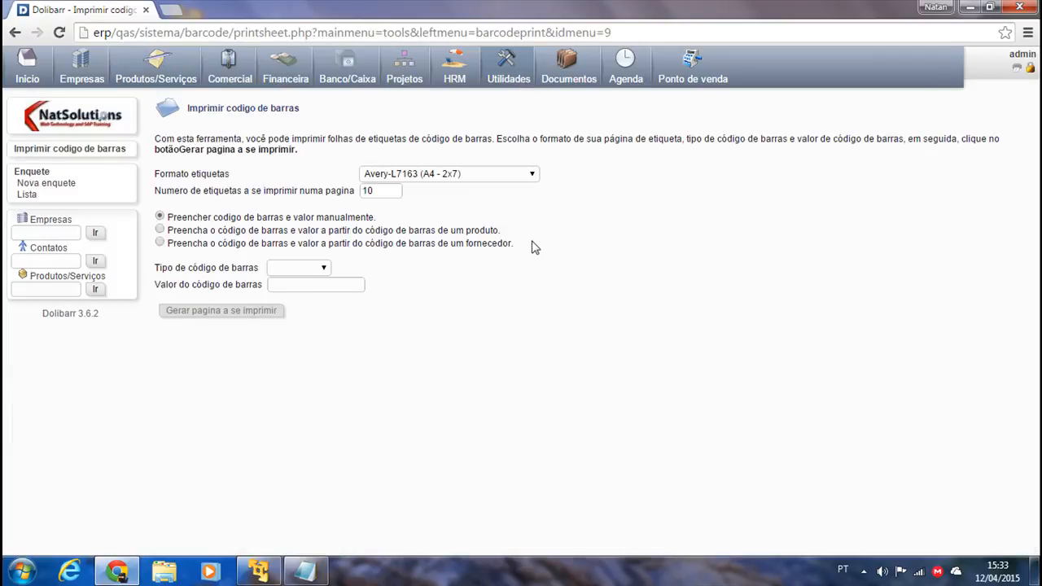
left_click(506, 176)
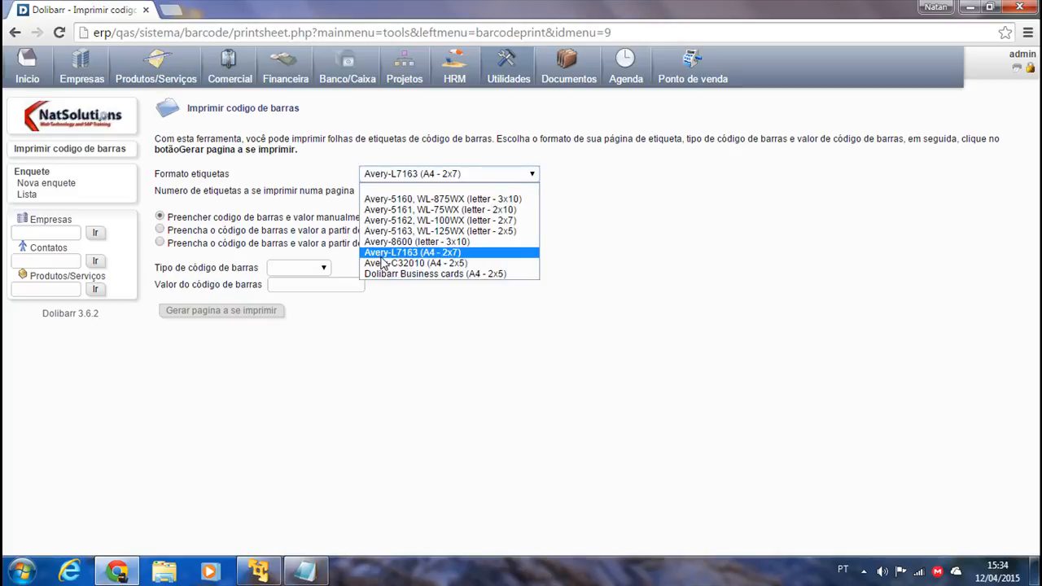
left_click(448, 263)
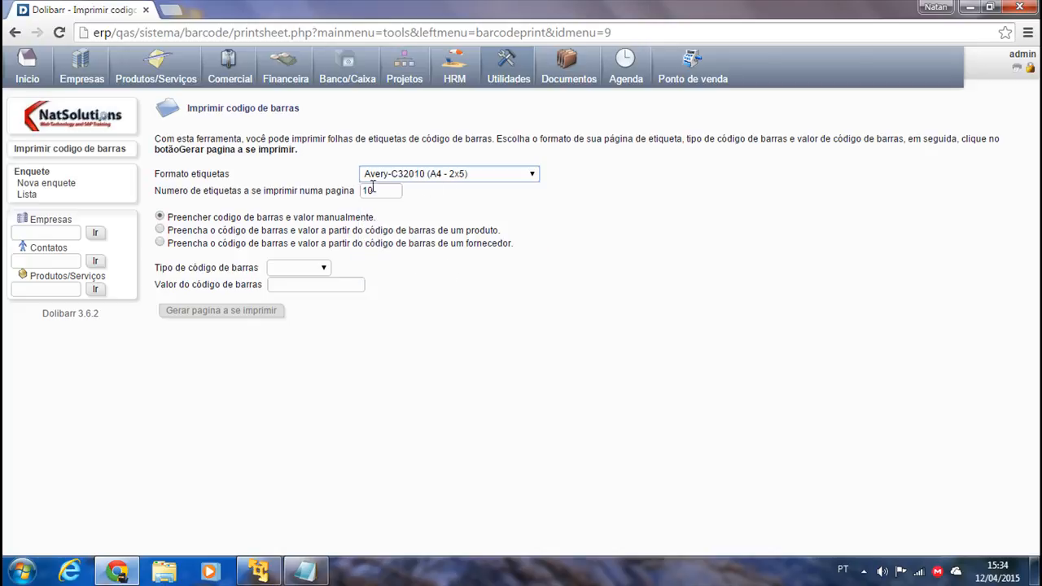
left_click(383, 196)
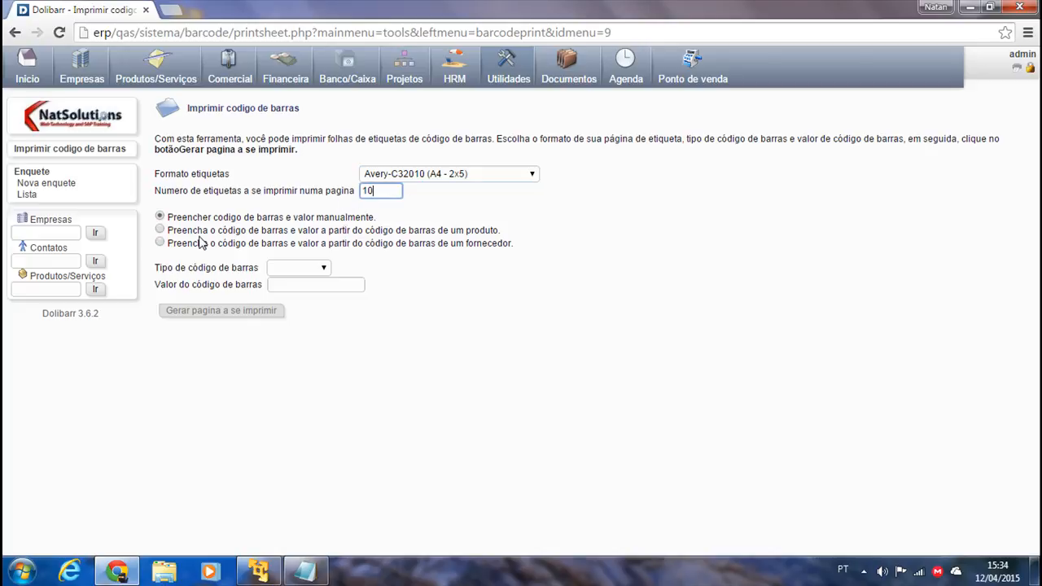
Take the barcode from a product, choosing MAT000001 as the label reference.
left_click(297, 269)
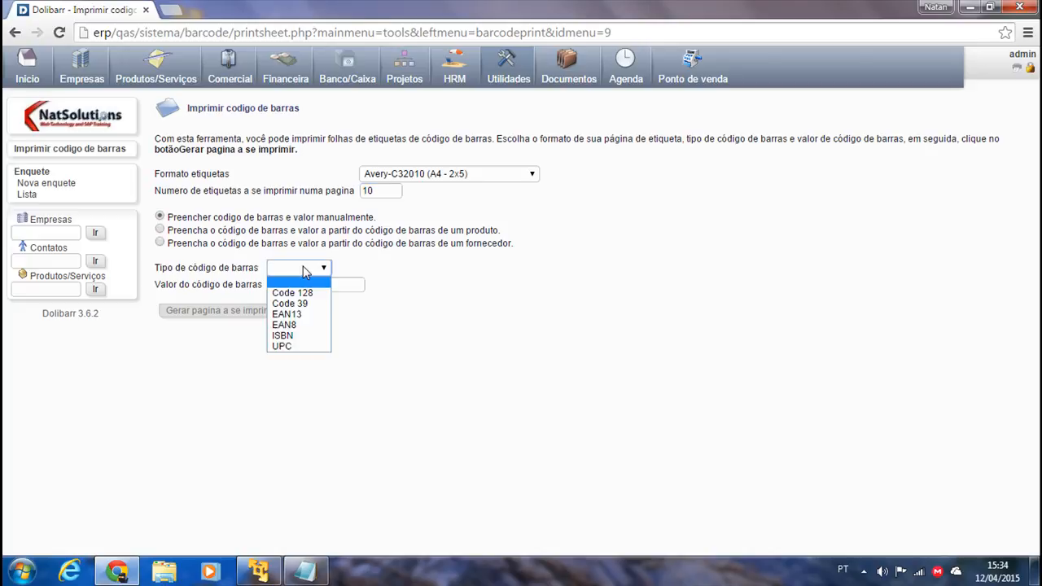
left_click(480, 293)
left_click(299, 286)
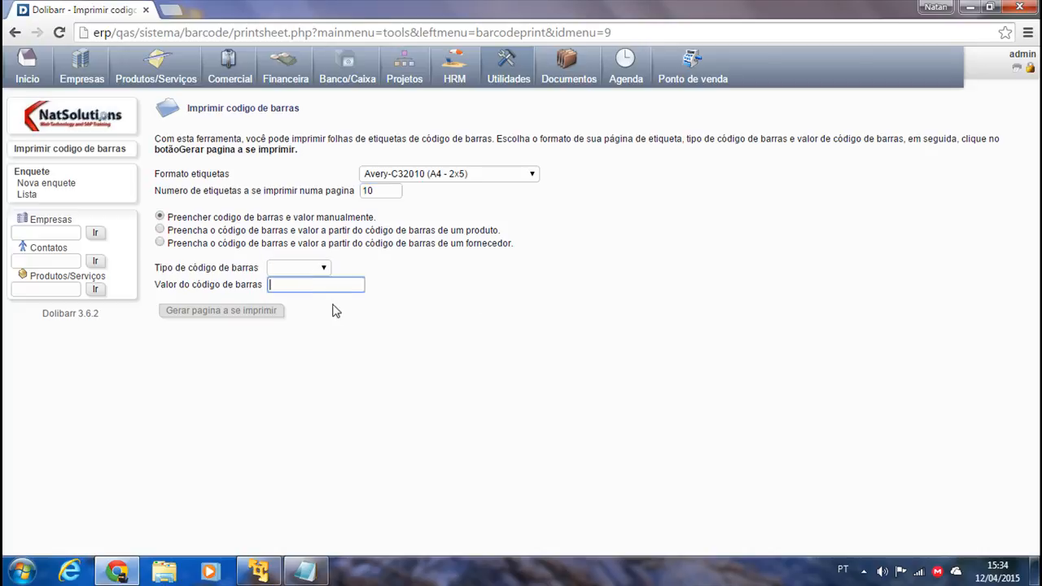
left_click(160, 229)
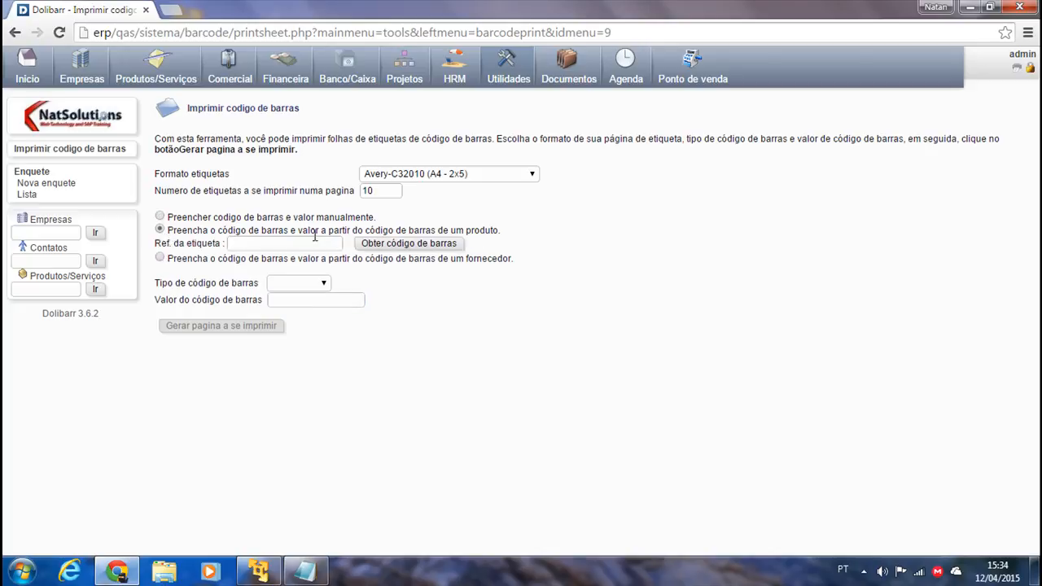
left_click_drag(499, 230, 436, 231)
left_click(277, 242)
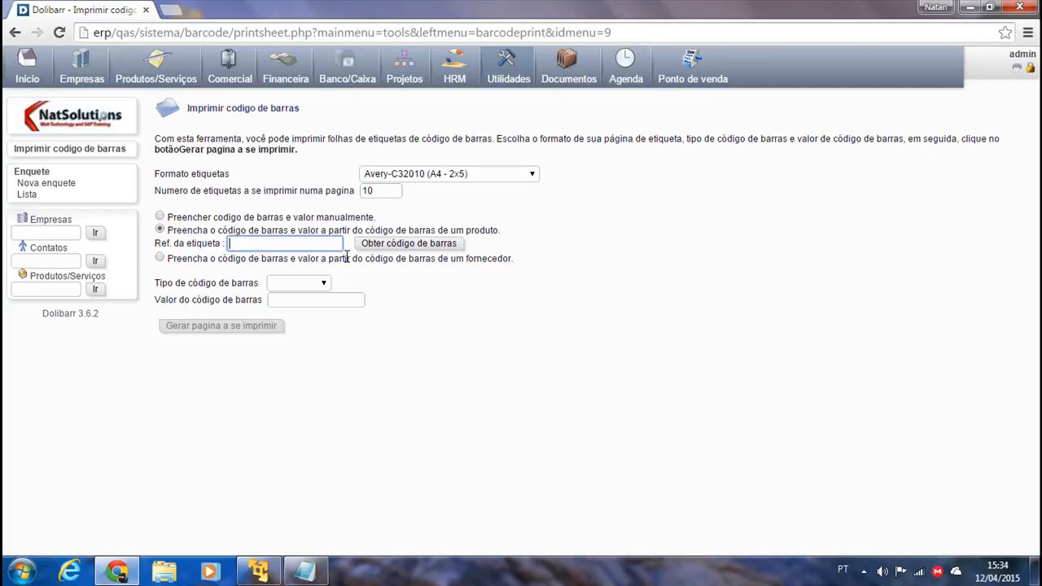
type("MAT")
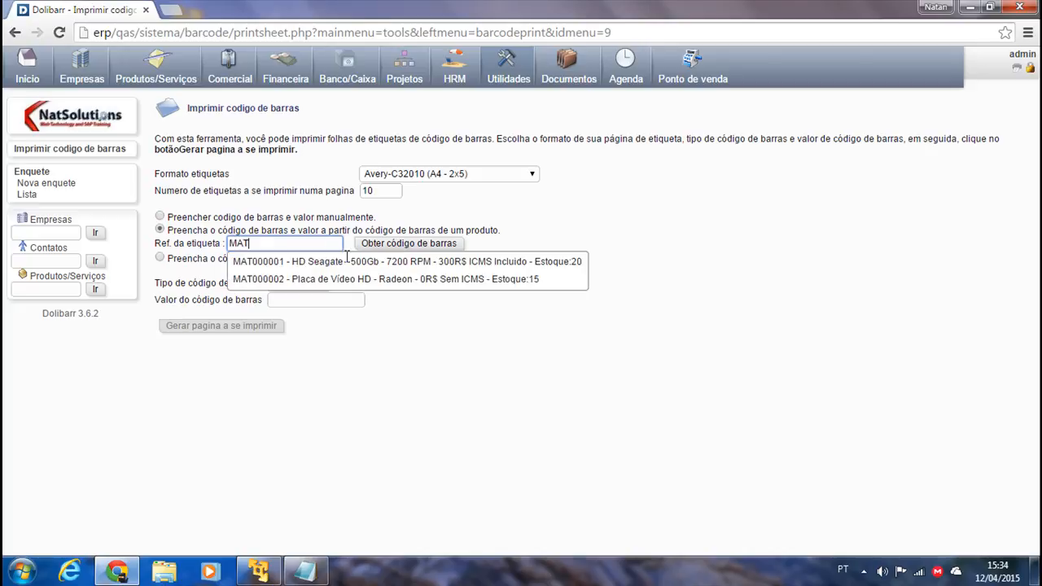
left_click(300, 266)
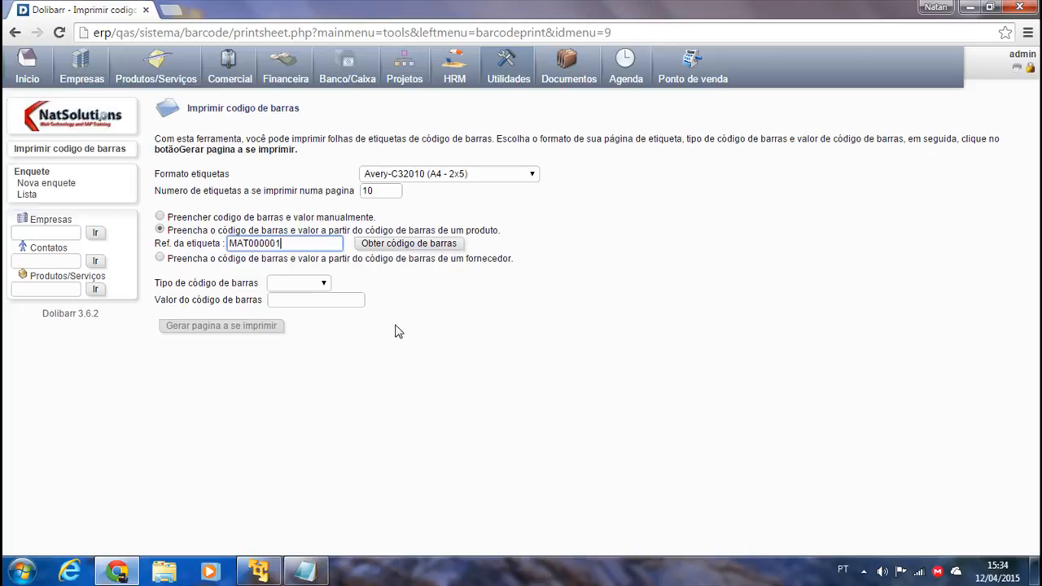
Load MAT000001's barcode value and keep Code 128 as the barcode type.
left_click(401, 244)
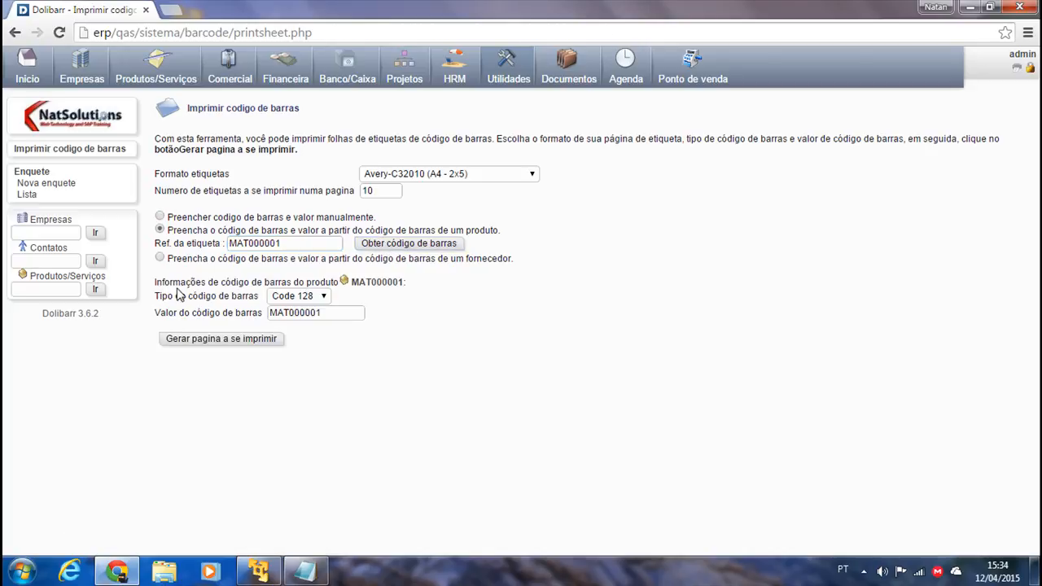
left_click_drag(331, 312, 235, 315)
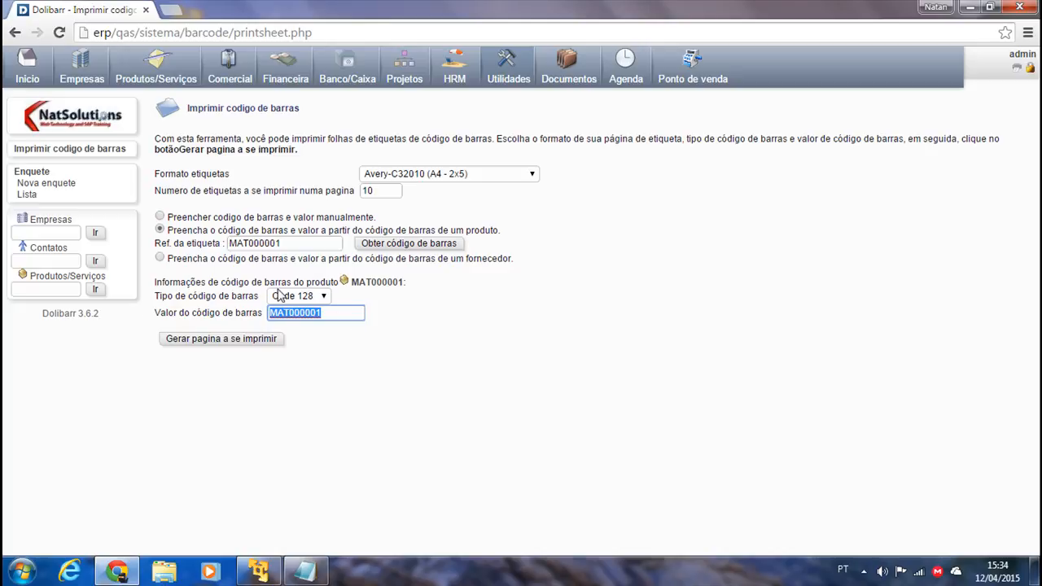
left_click(324, 296)
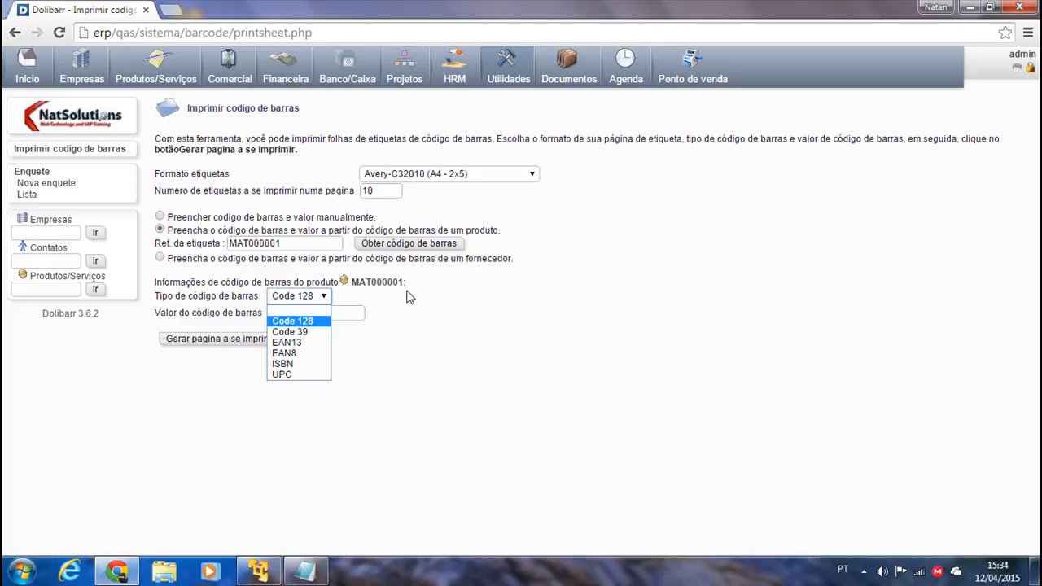
left_click(305, 322)
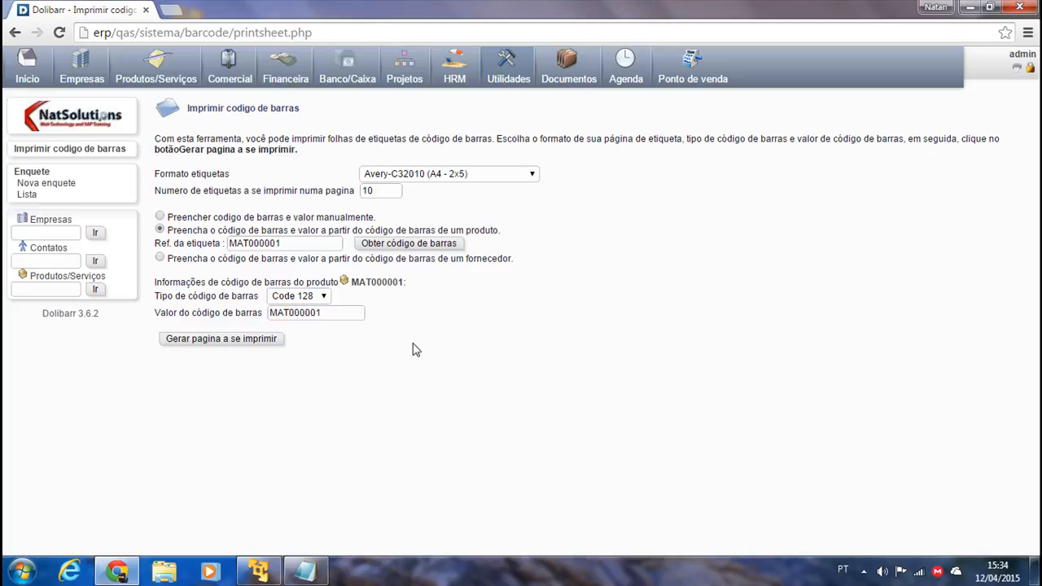
Generate the label sheet and view the downloaded tmp_address_sheet PDF.
left_click(197, 339)
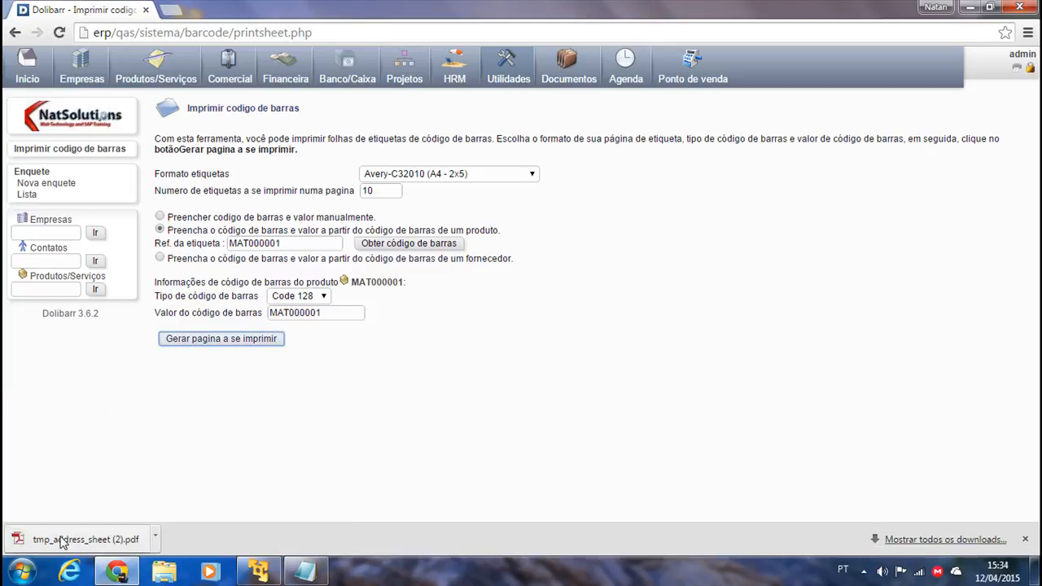
left_click(48, 533)
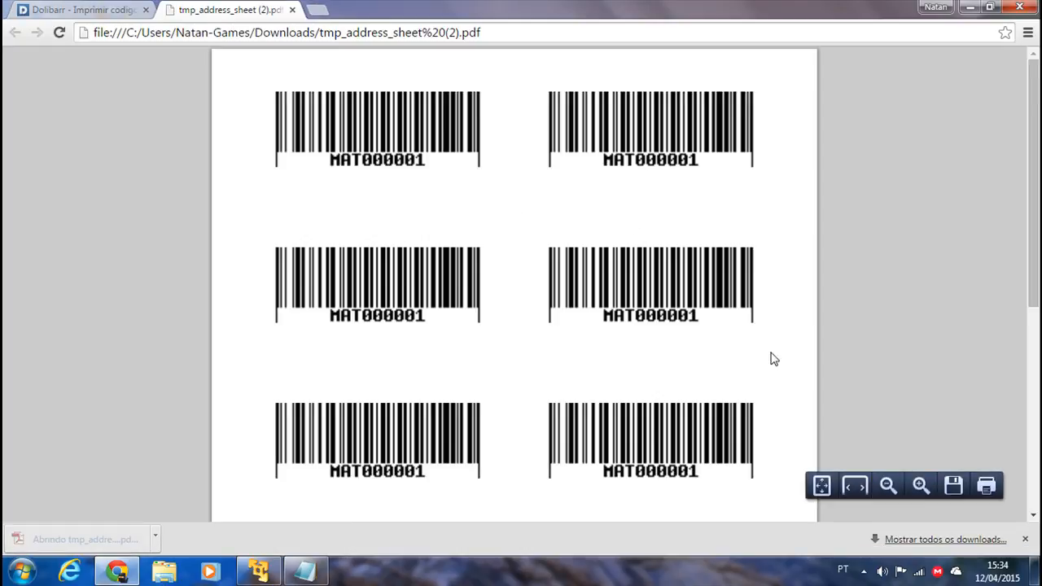
scroll(588, 395, "down", 3)
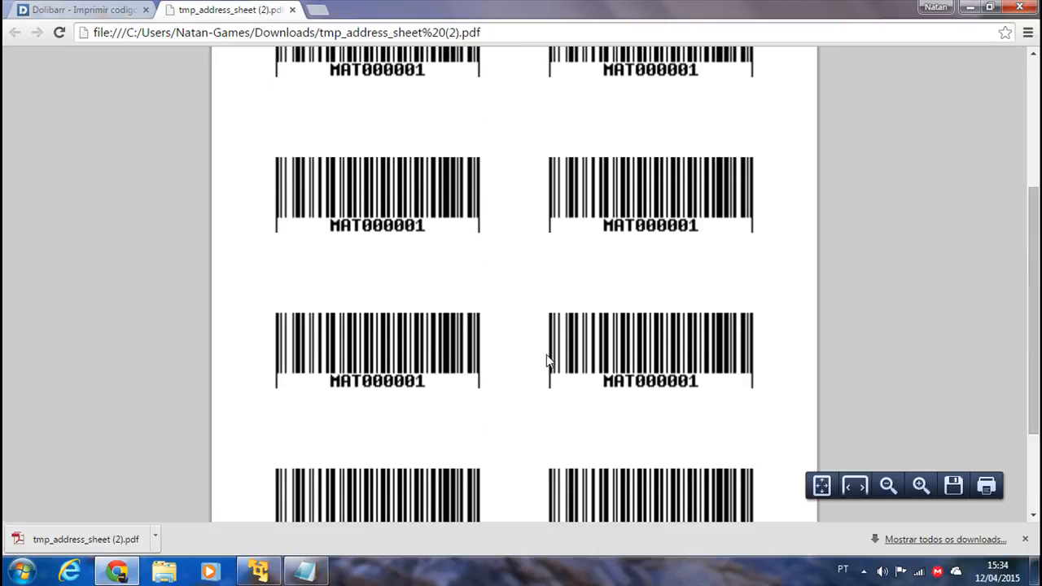
scroll(568, 370, "up", 2)
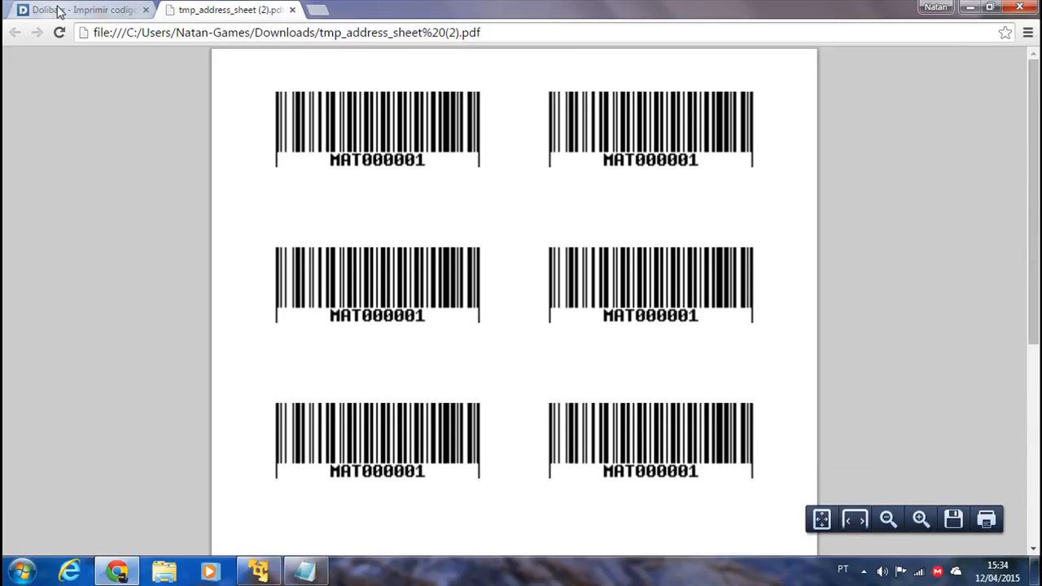
left_click(58, 9)
Generate and view a MAT000001 barcode sheet in Avery-L7163 (A4 - 2x7) format.
left_click(436, 175)
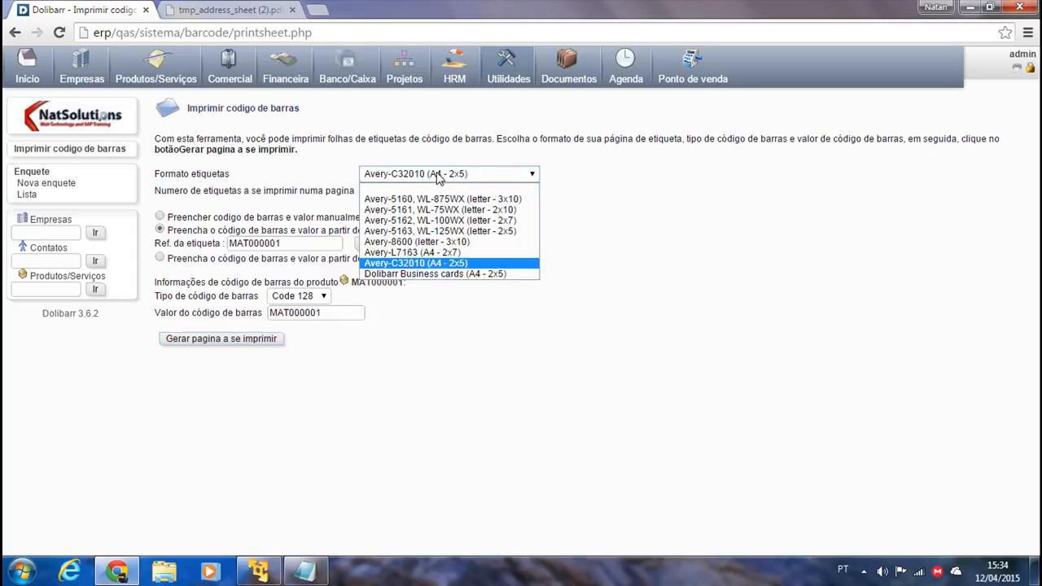
left_click(424, 253)
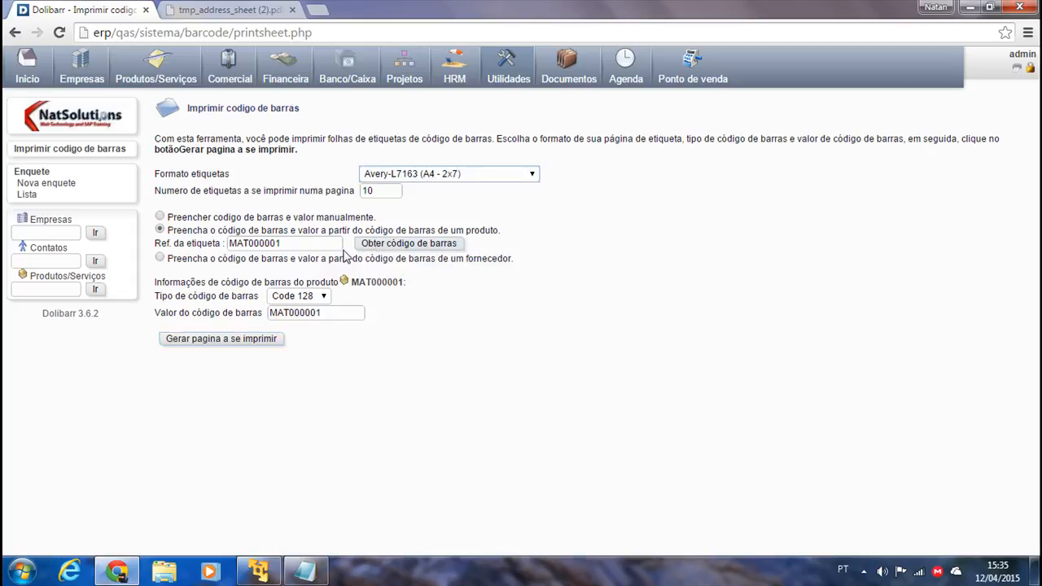
left_click(220, 338)
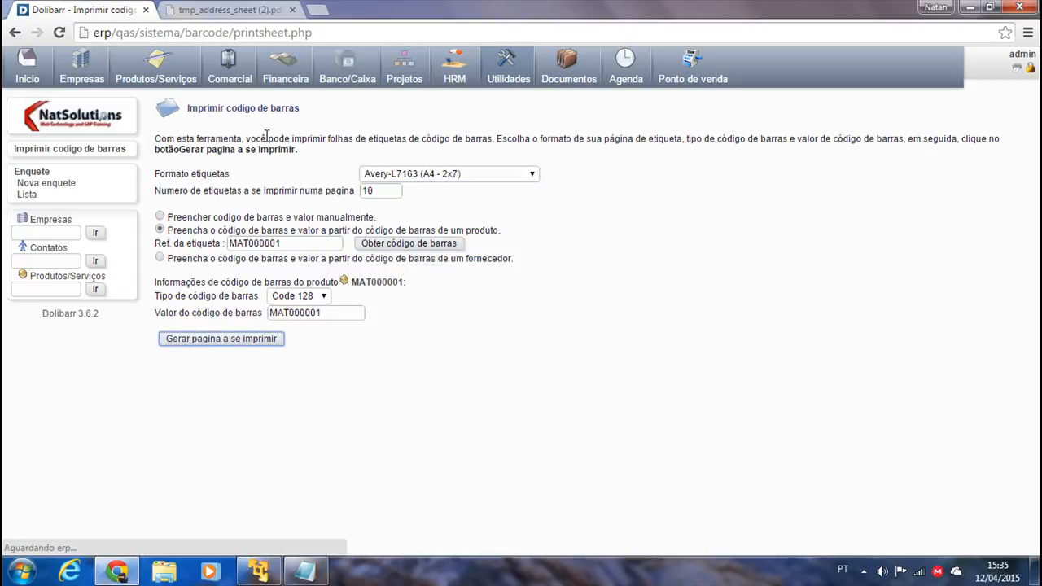
left_click(43, 534)
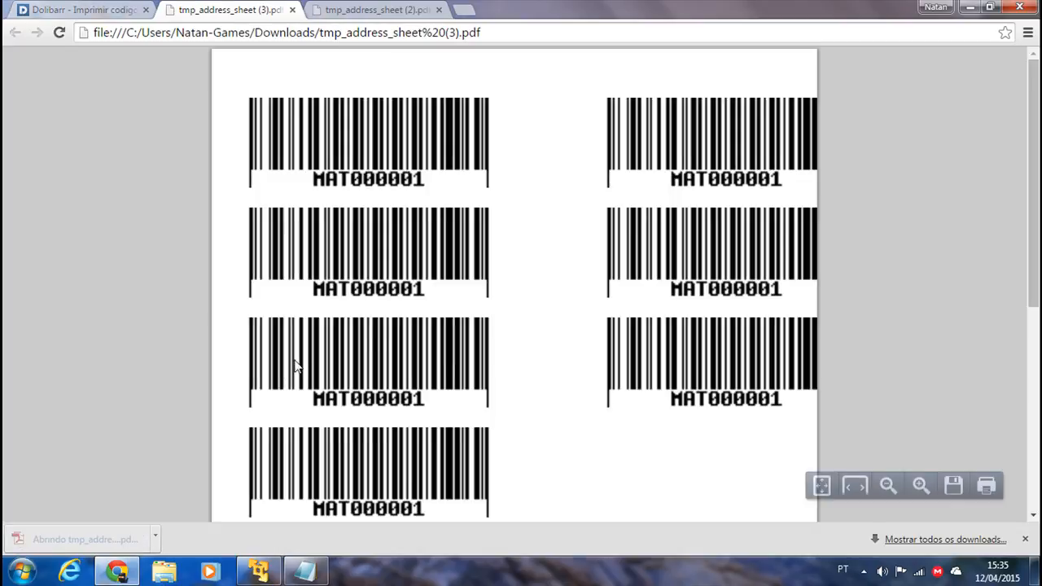
left_click(78, 10)
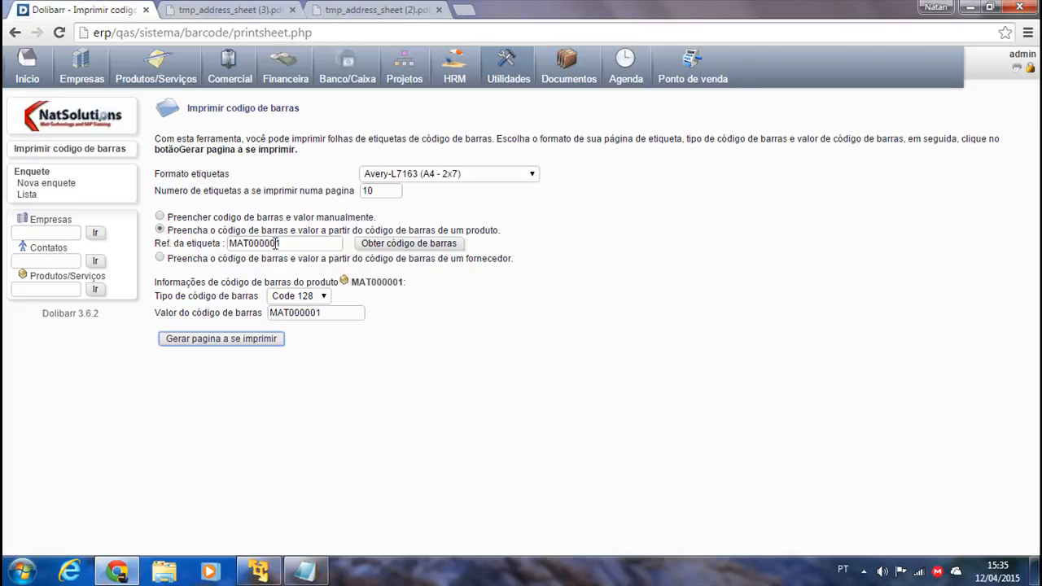
Generate and inspect a Dolibarr Business cards (A4 - 2x5) barcode sheet PDF.
left_click(405, 181)
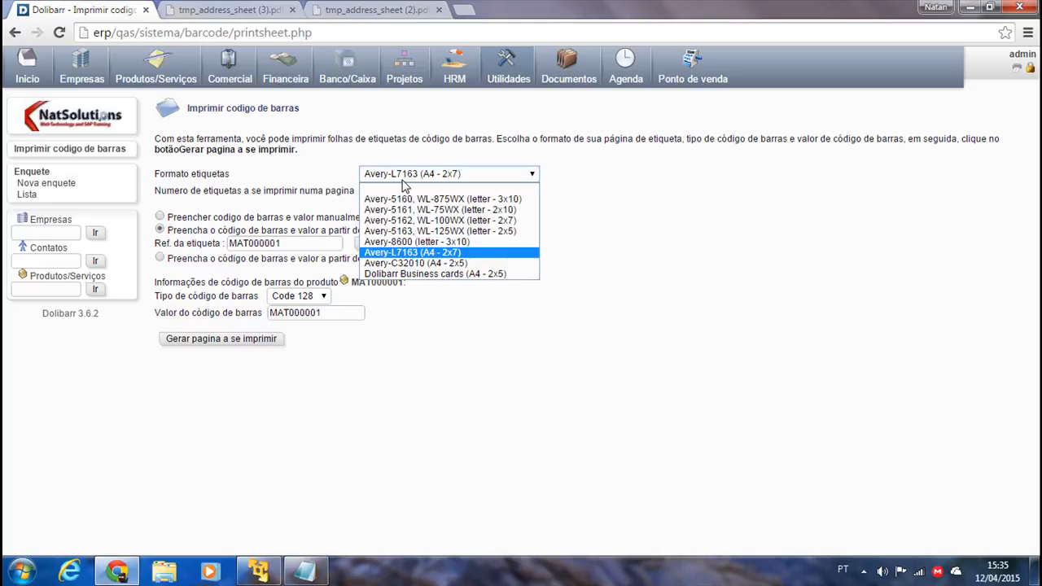
left_click(498, 275)
left_click(194, 340)
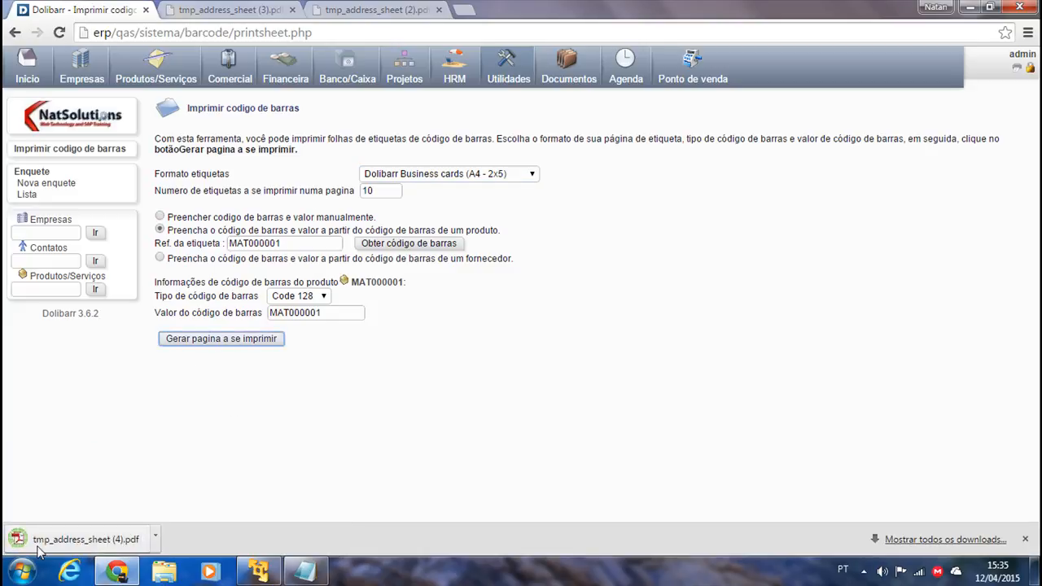
left_click(38, 545)
scroll(647, 352, "down", 3)
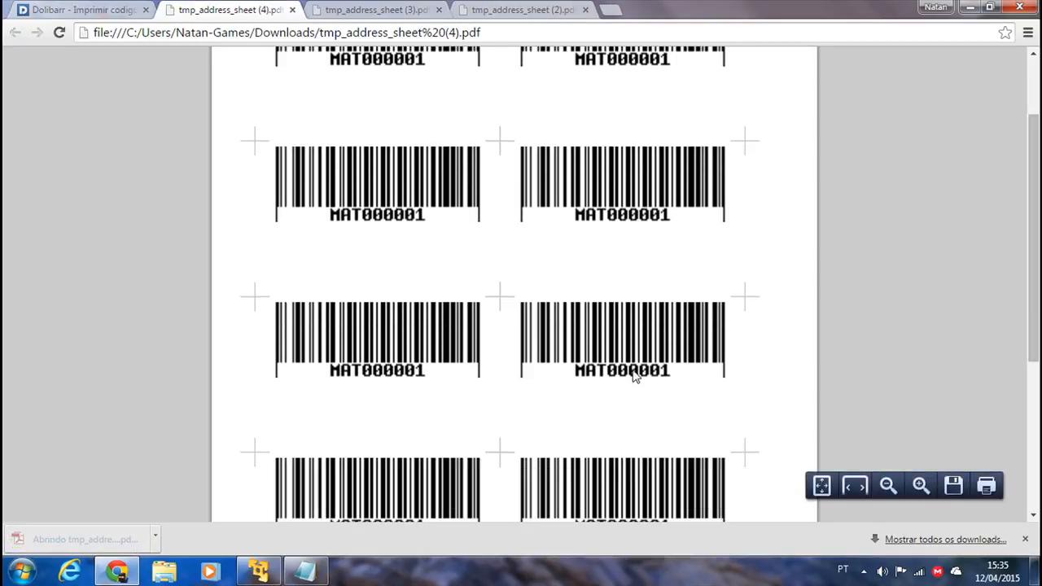
scroll(647, 352, "down", 3)
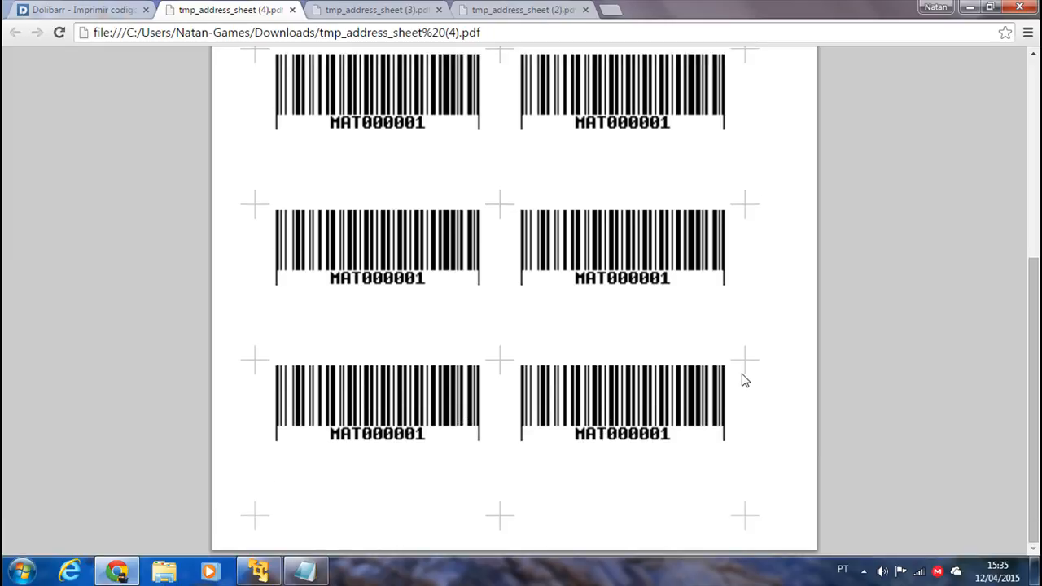
scroll(744, 379, "up", 5)
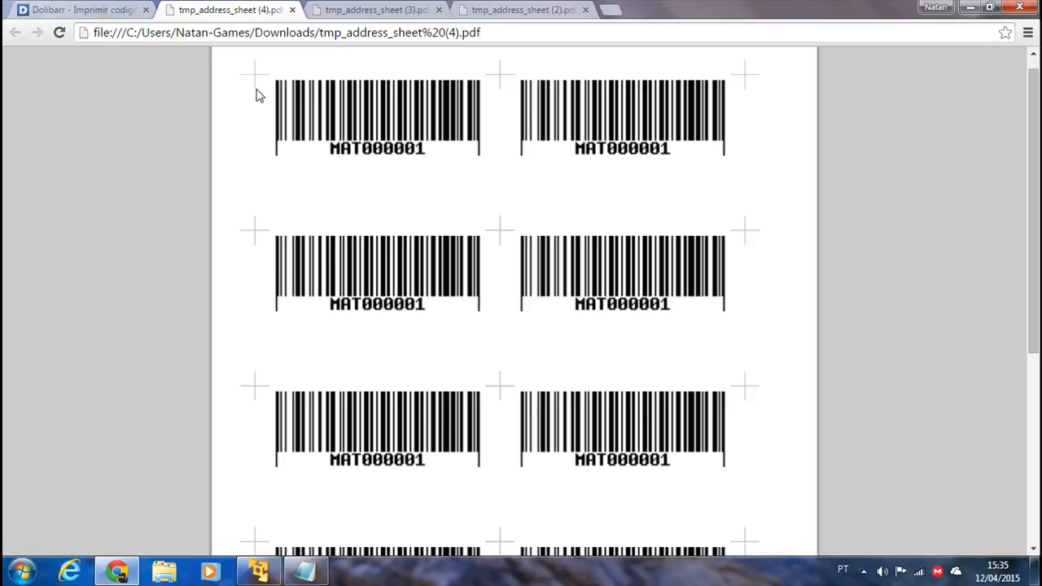
scroll(407, 437, "up", 1)
scroll(442, 421, "down", 2)
scroll(576, 416, "up", 2)
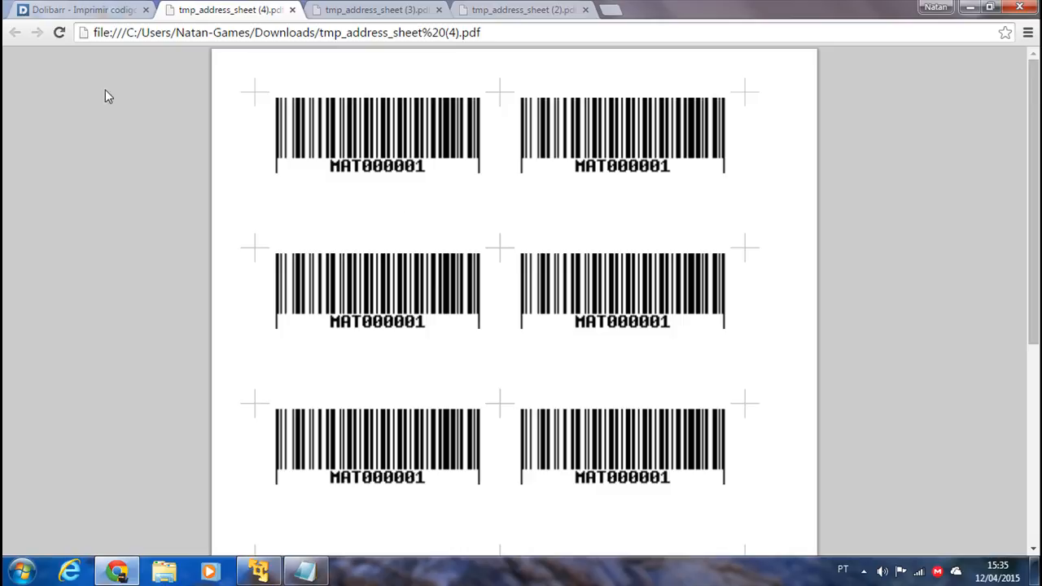
Mark the barcode printing and Utilidades - GED items in the Itens Faltantes notes.
left_click(81, 10)
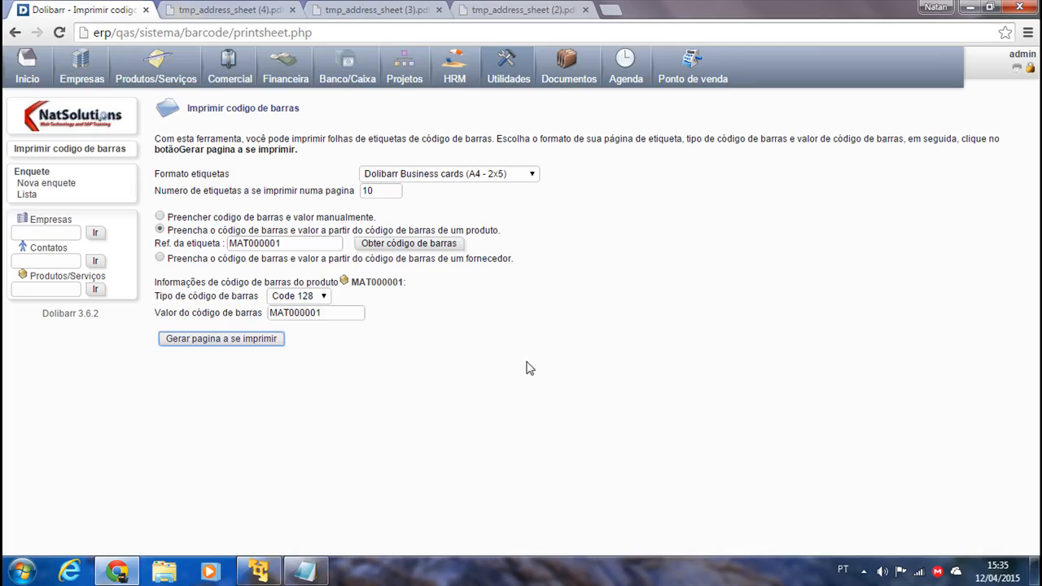
left_click(304, 571)
left_click_drag(571, 121, 291, 118)
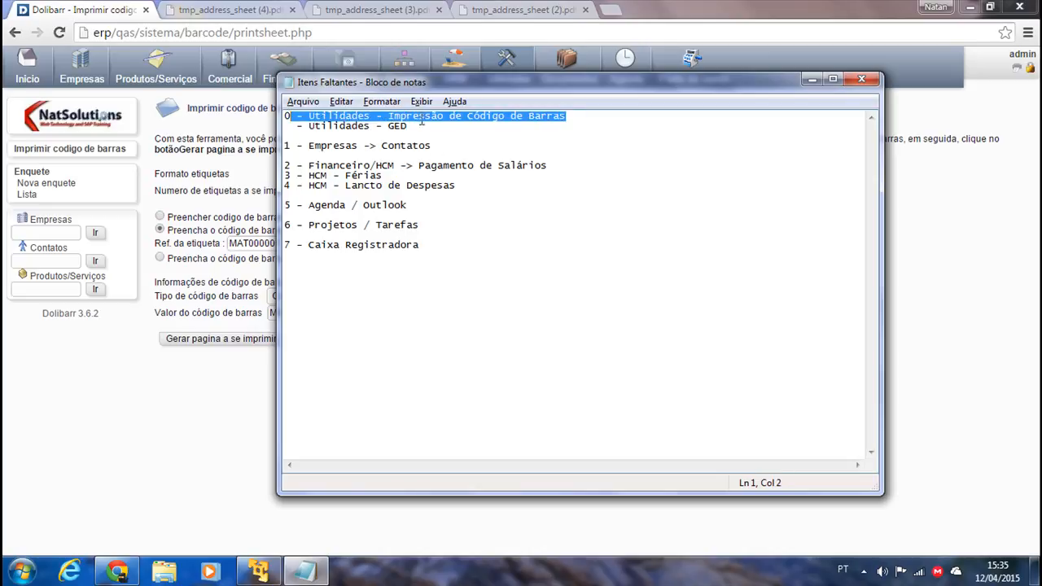
left_click_drag(410, 128, 314, 130)
left_click(937, 335)
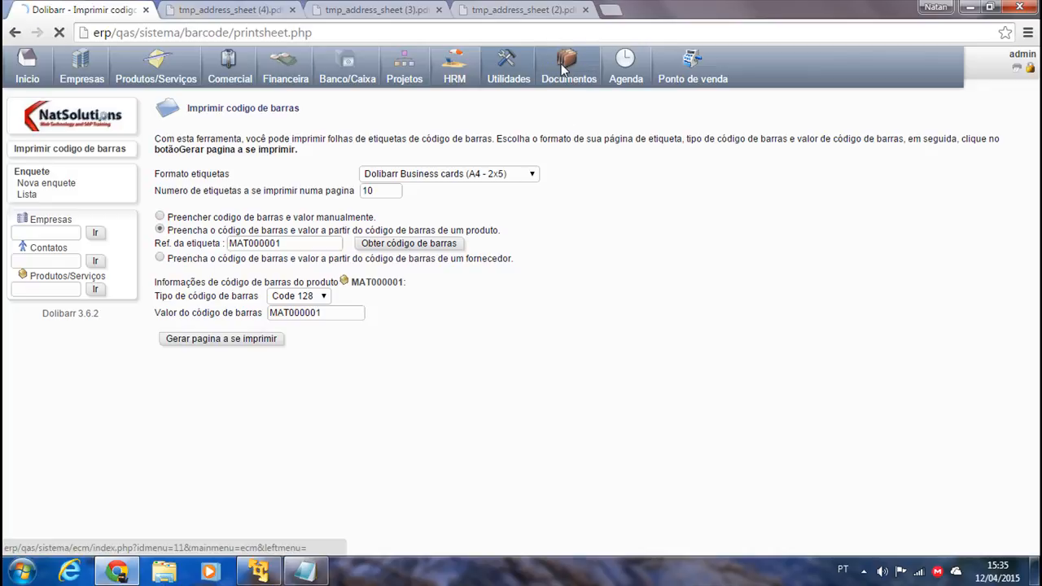
Open Documentos and show the Pastas automáticas folder tree.
left_click(563, 71)
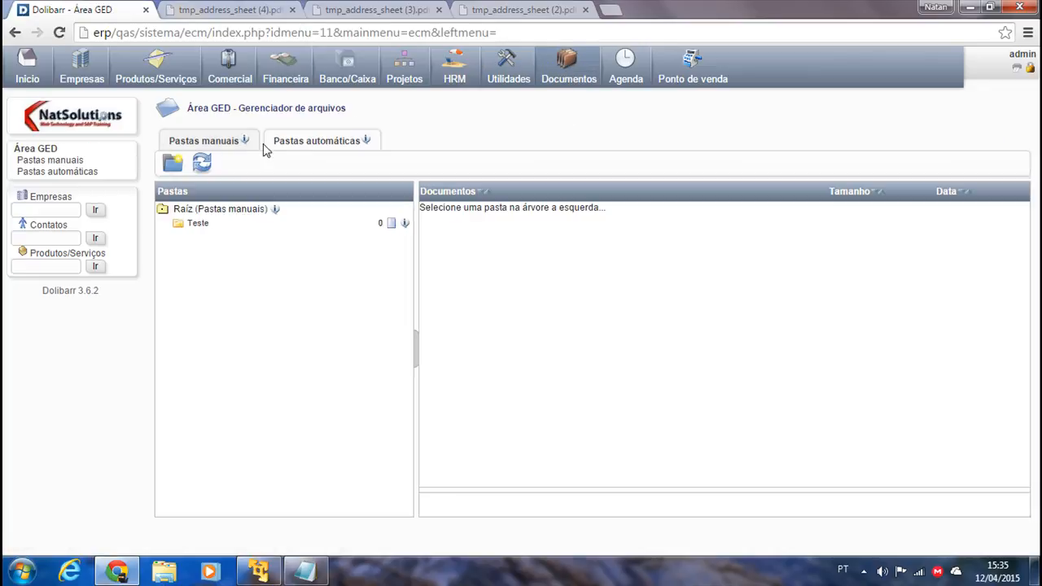
left_click(210, 144)
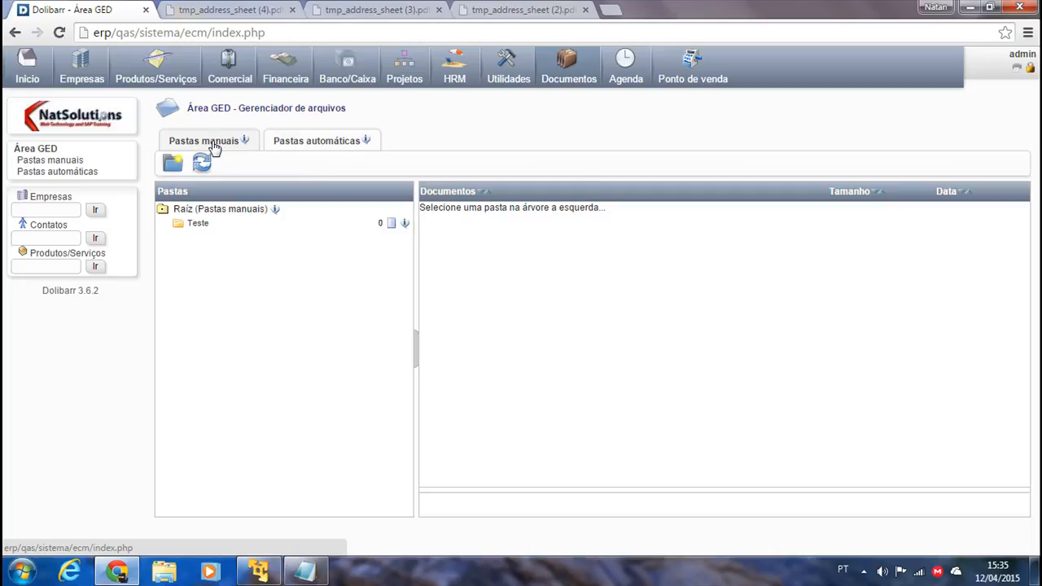
left_click(311, 144)
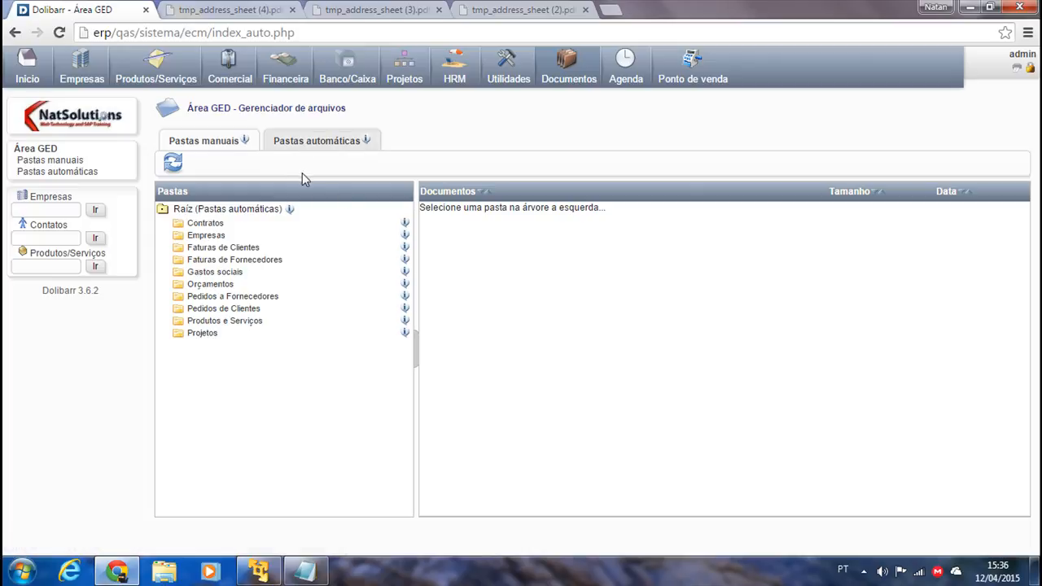
Download and view the PR1503-0001.pdf proposal from the Orçamentos folder.
left_click(214, 284)
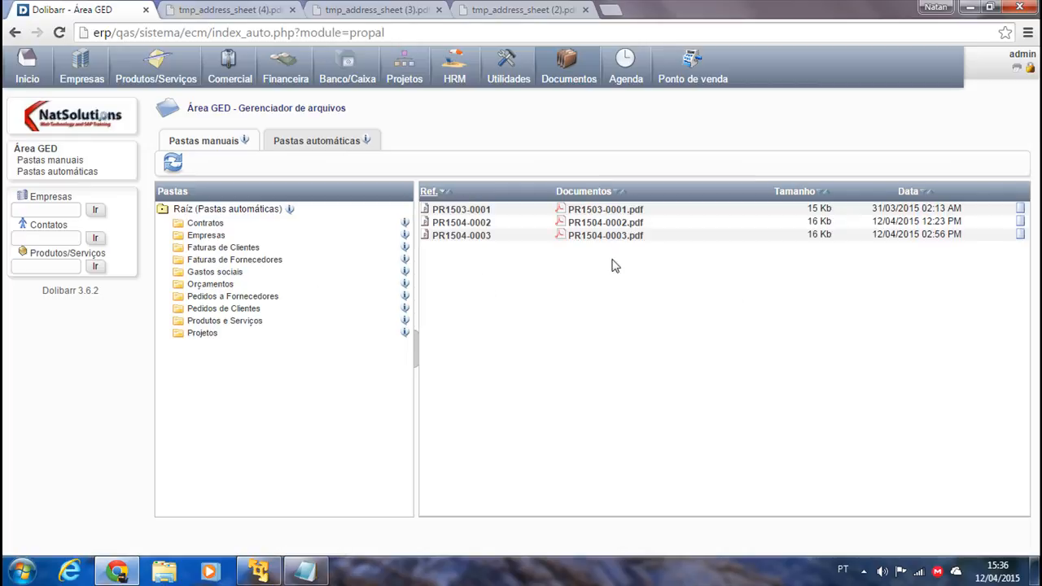
left_click(601, 210)
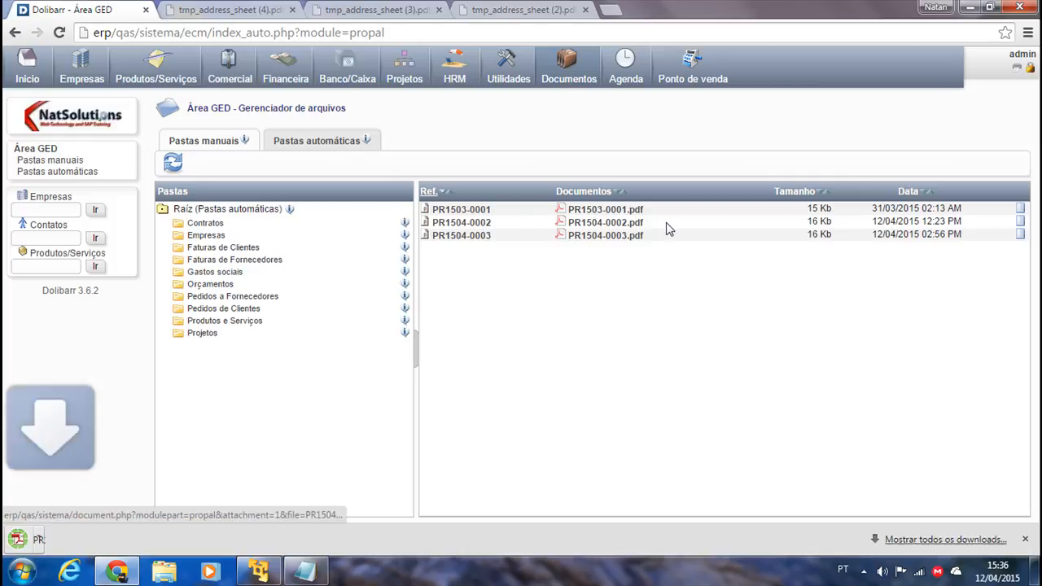
left_click(74, 539)
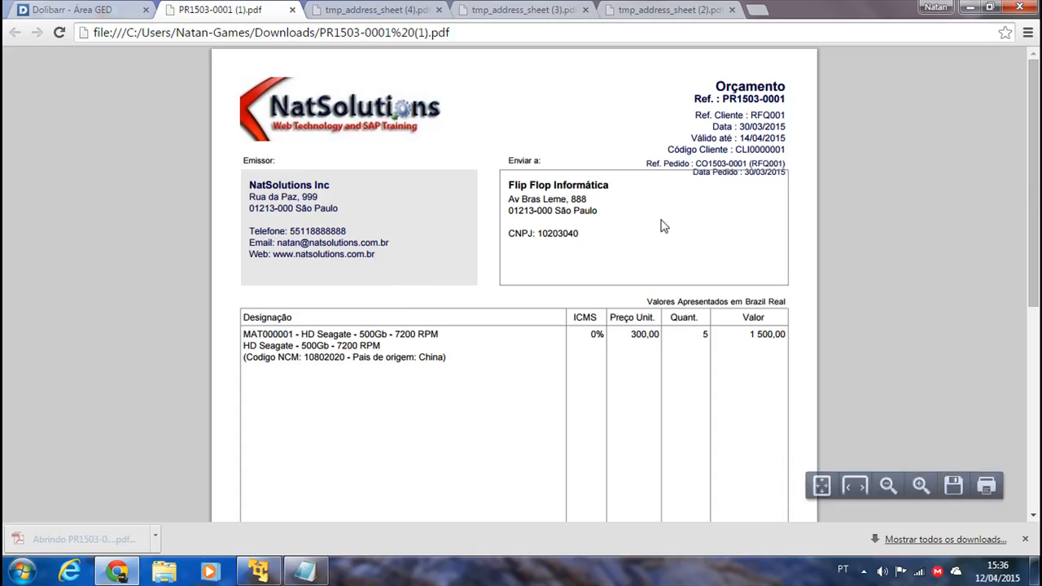
scroll(358, 391, "down", 5)
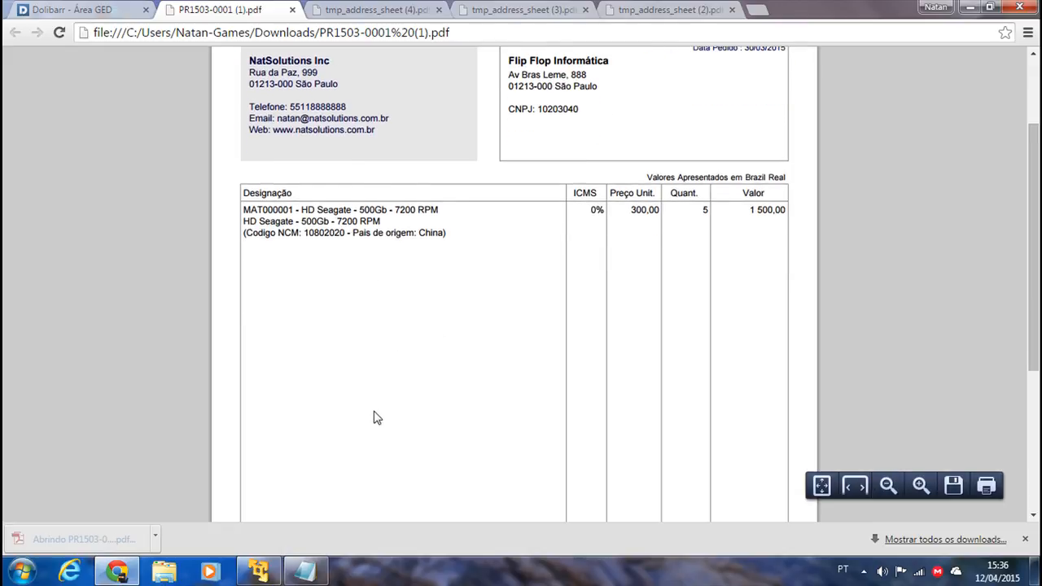
scroll(428, 435, "down", 1)
scroll(428, 435, "up", 2)
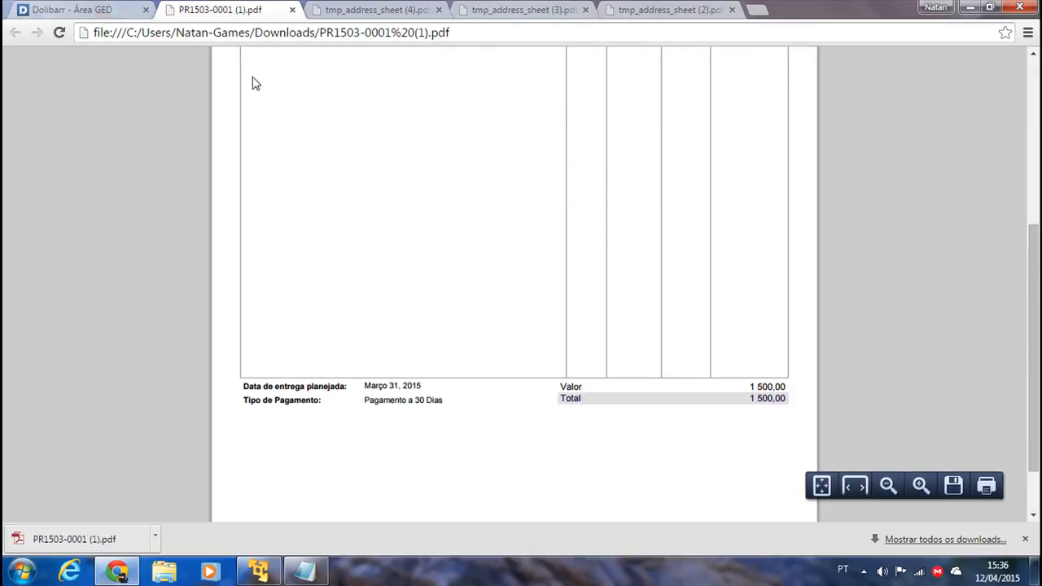
left_click(50, 14)
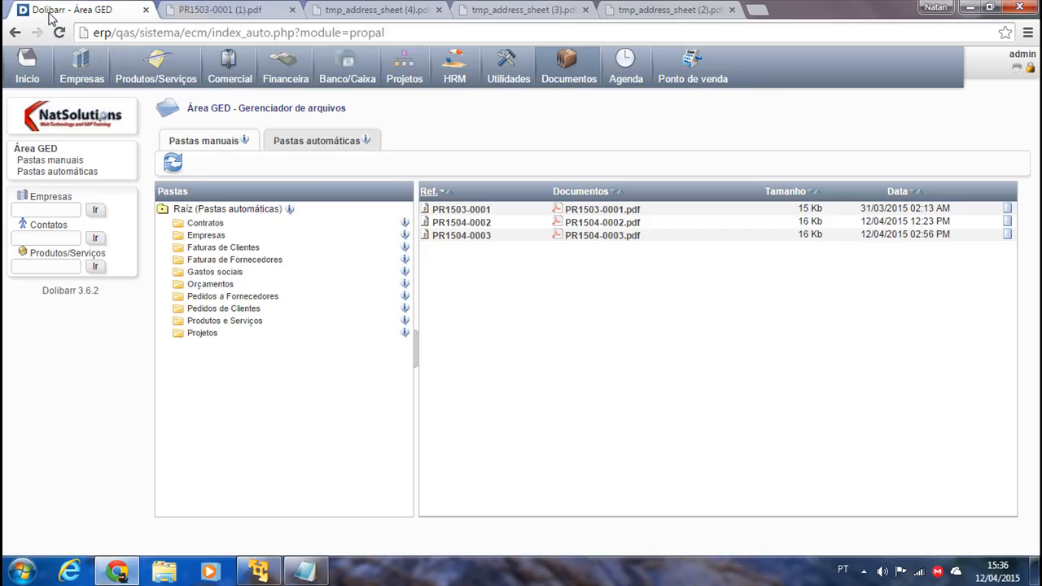
Browse the supplier invoice, customer invoice, Empresas and Projetos folders, then show manual folders.
left_click(204, 261)
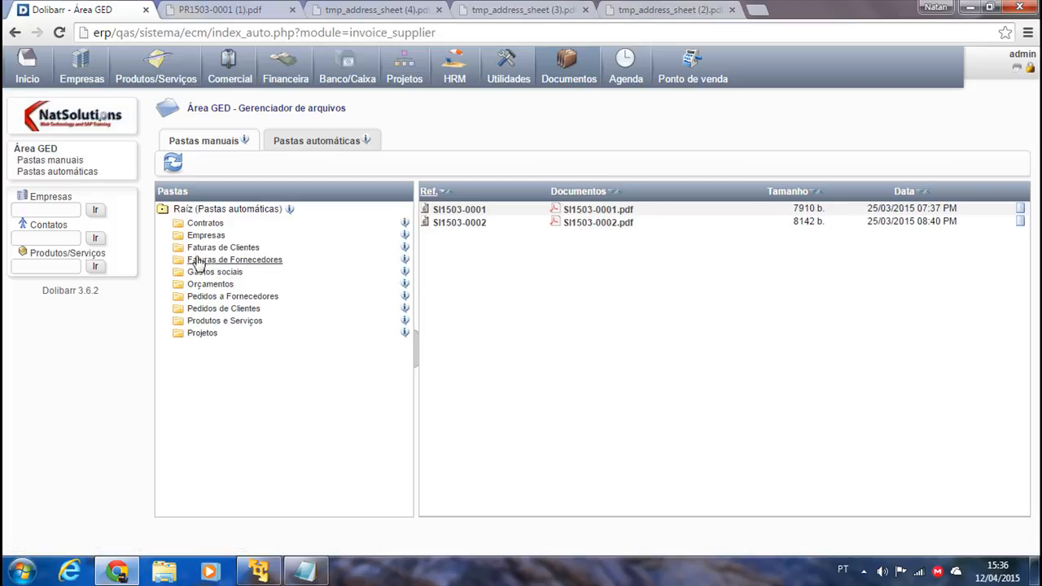
left_click(223, 247)
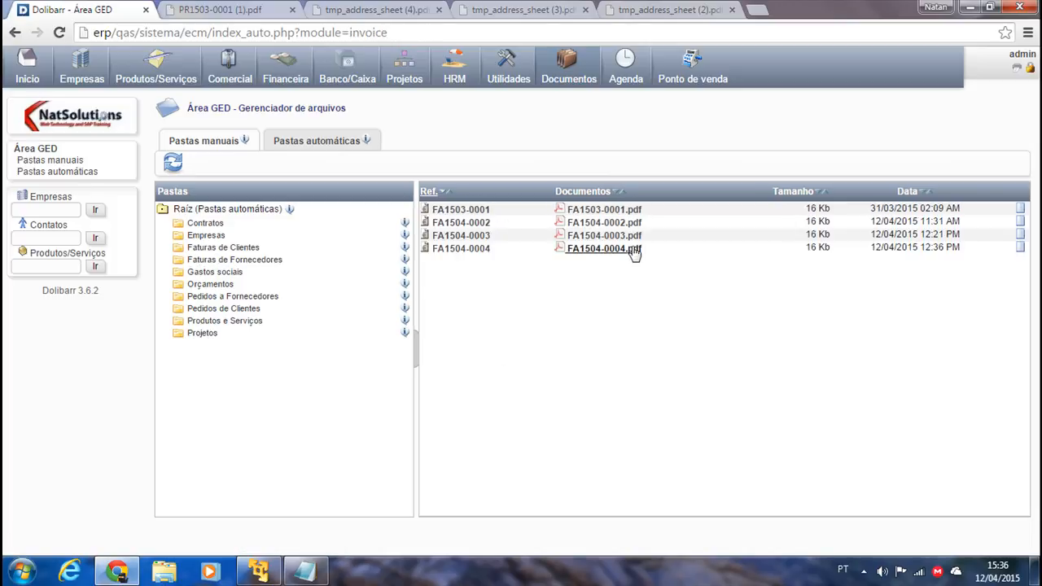
left_click(205, 235)
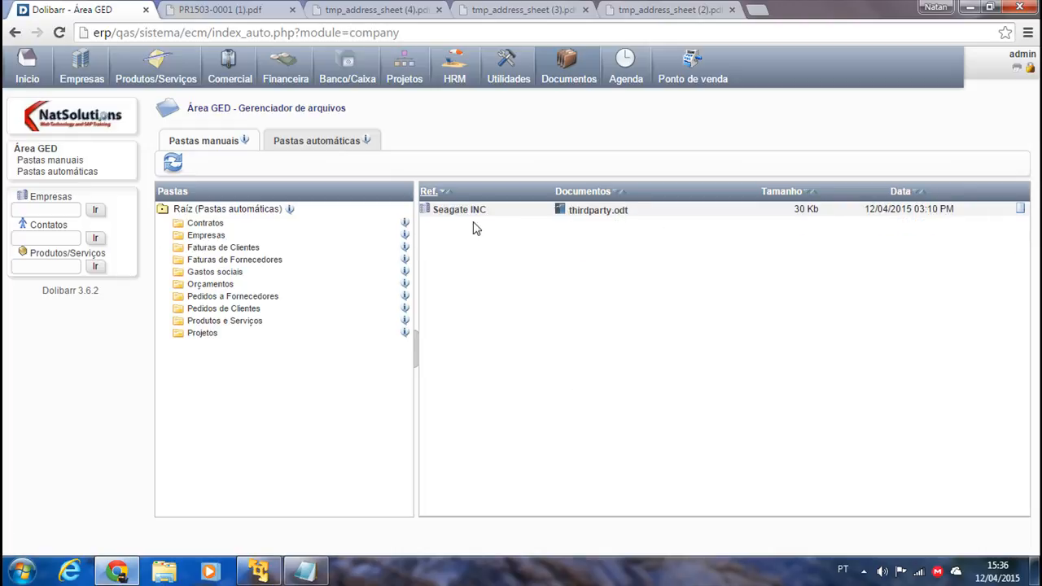
left_click(200, 334)
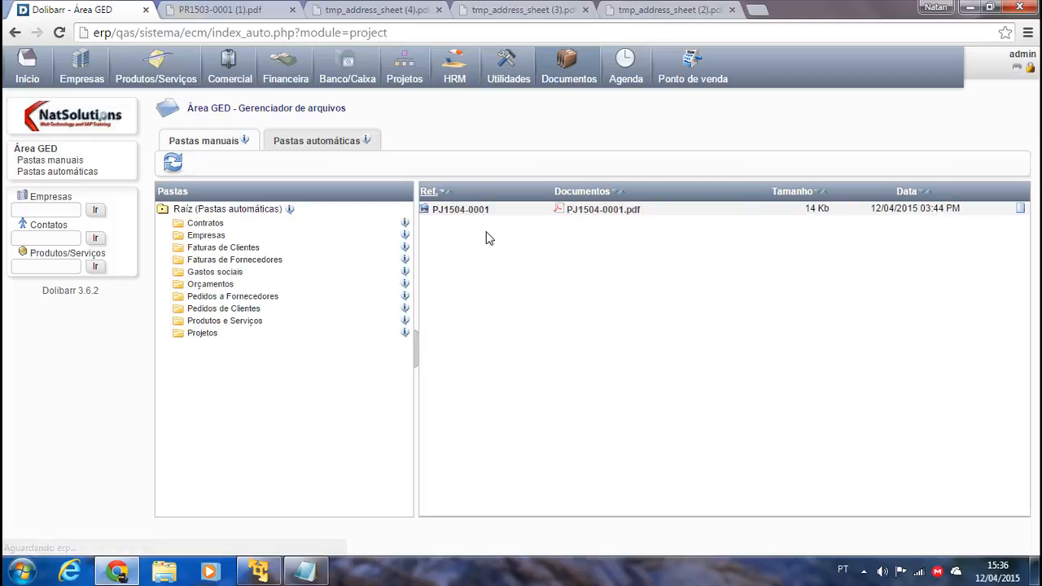
left_click(213, 140)
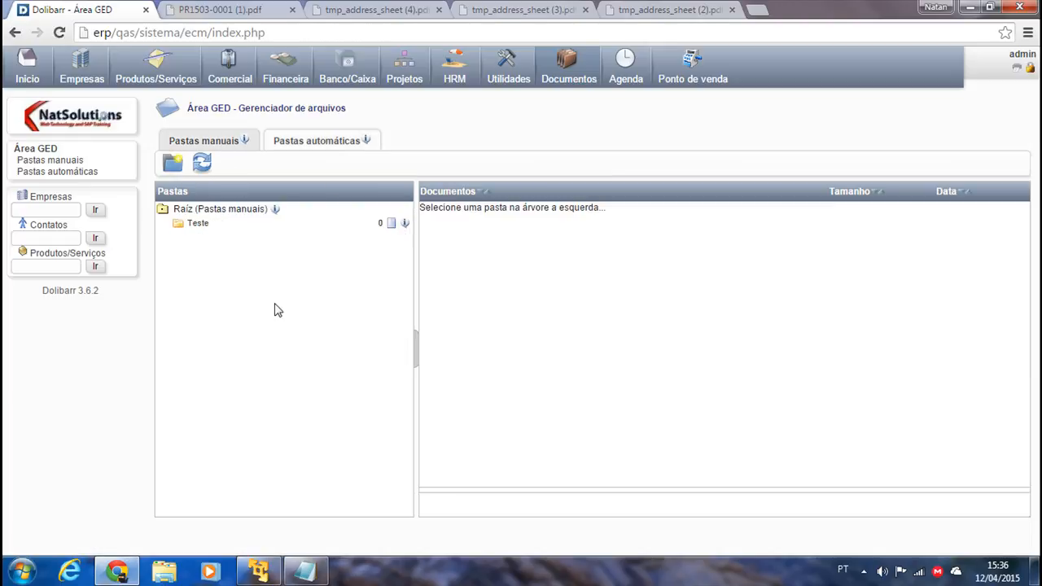
Create a manual folder labelled 'Subpasta teste' inside Teste and open it.
left_click(188, 226)
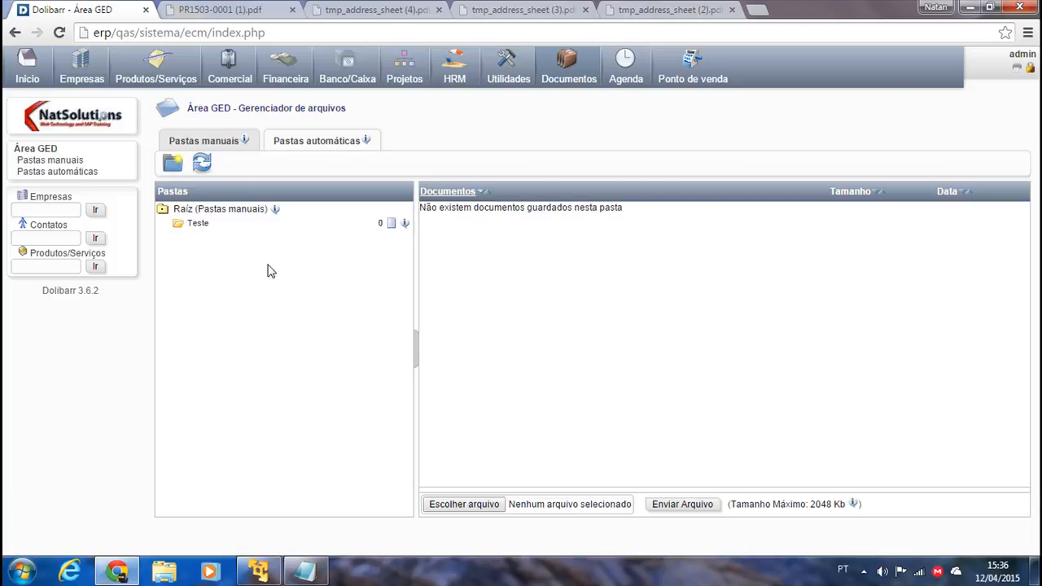
left_click(173, 163)
left_click(300, 132)
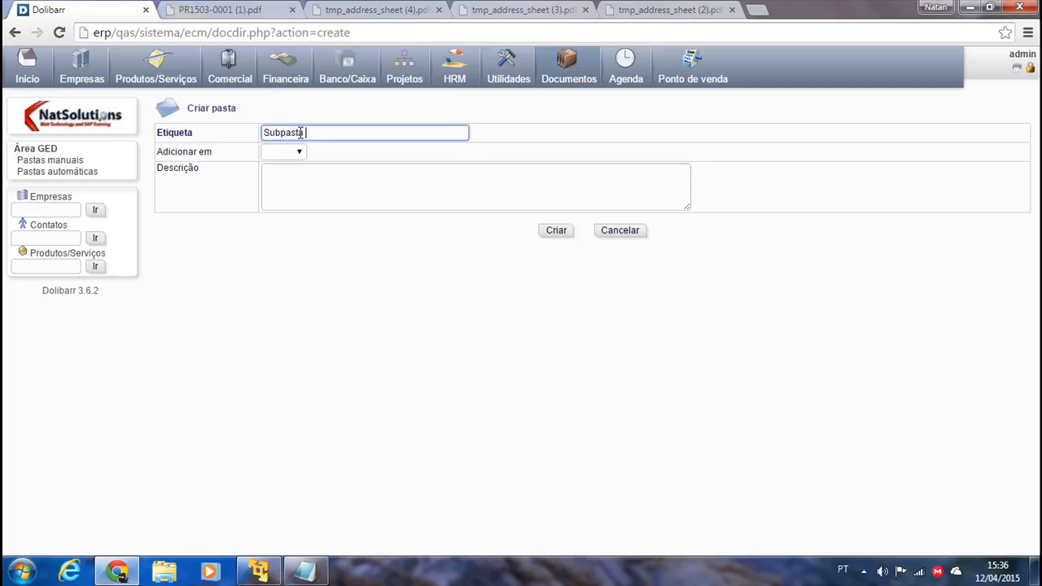
type("Subpasta teste")
left_click(299, 152)
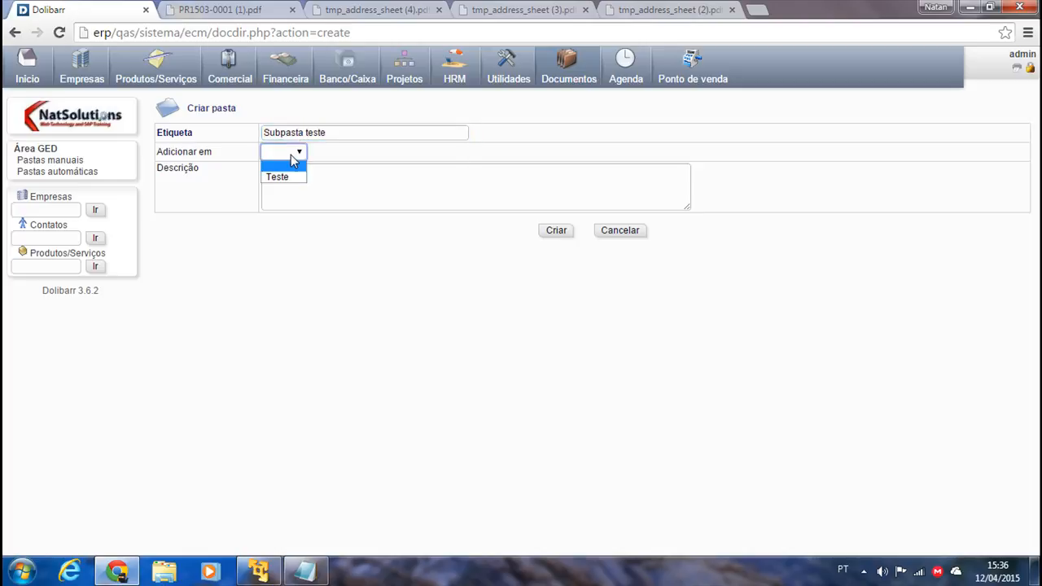
left_click(286, 175)
left_click(306, 189)
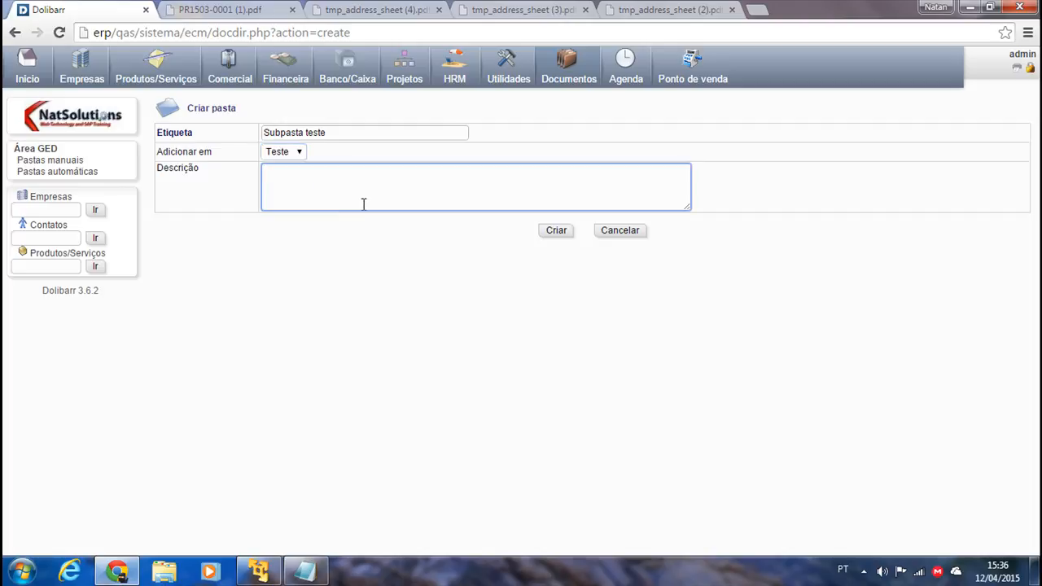
left_click(556, 231)
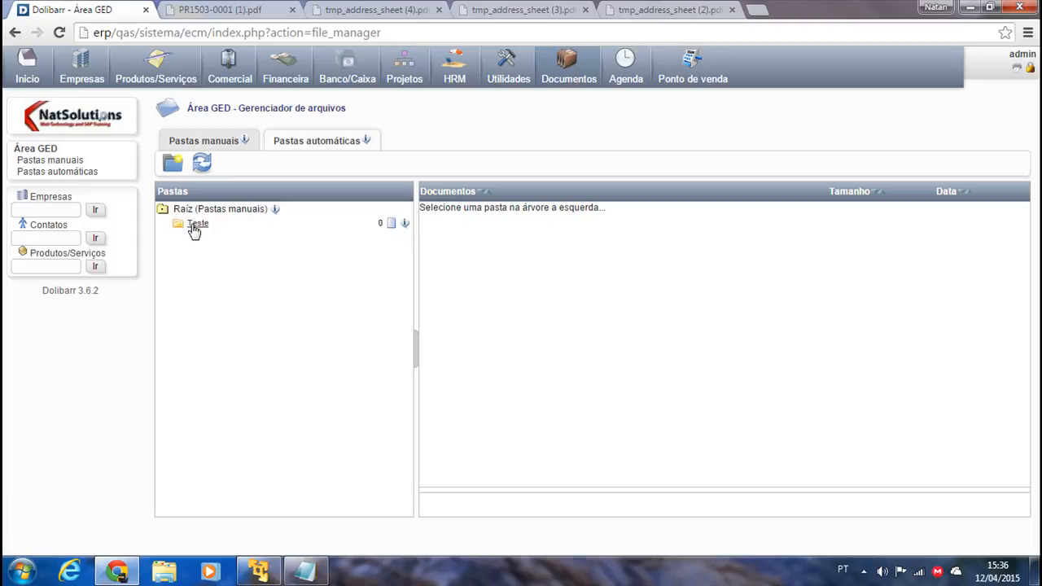
left_click(181, 227)
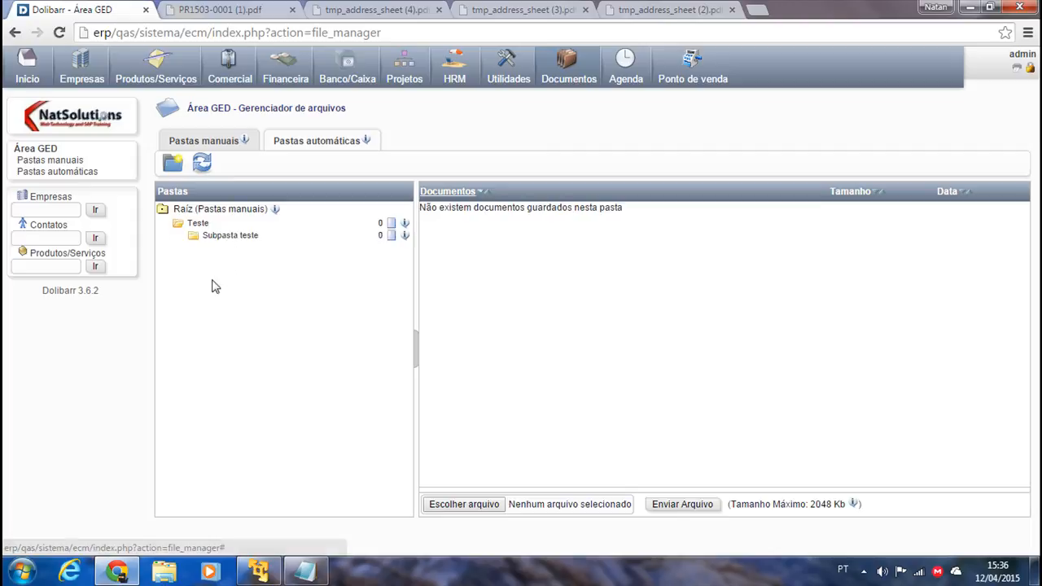
left_click(227, 237)
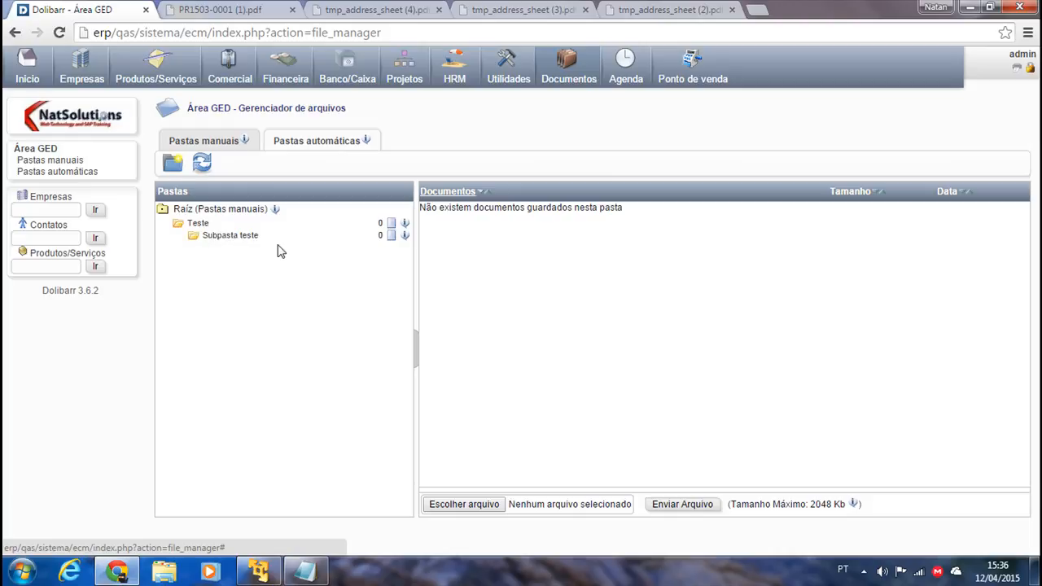
Upload modelo-contrato-92.pdf from the computer into the folder.
left_click(492, 496)
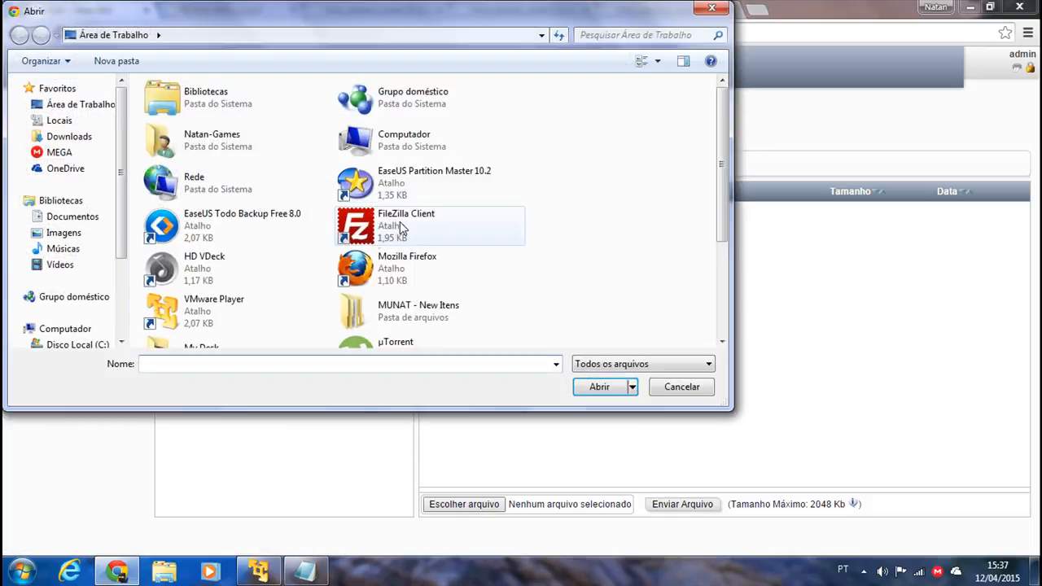
left_click_drag(718, 202, 725, 259)
left_click(220, 326)
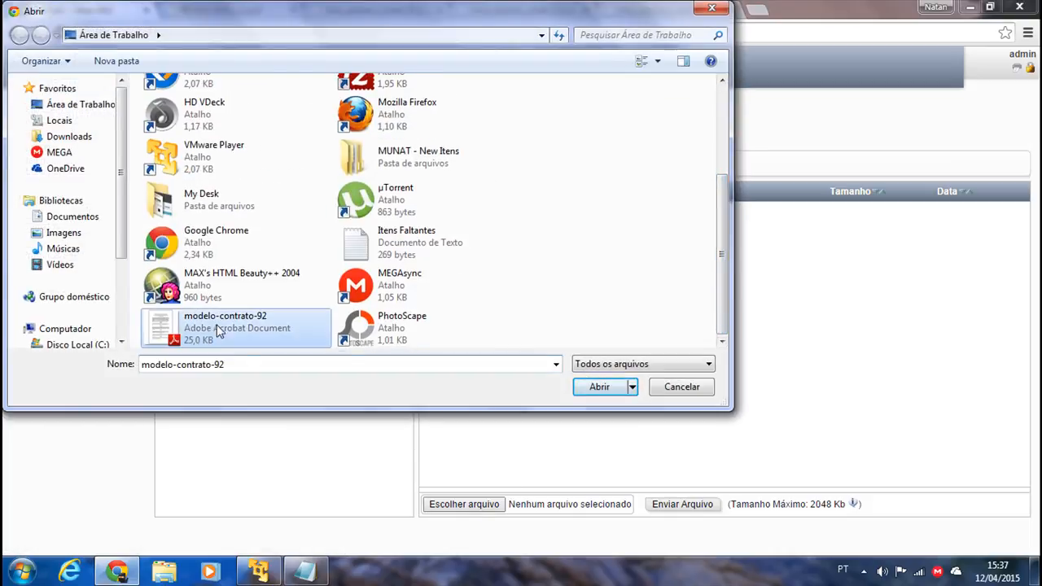
left_click(599, 386)
left_click(691, 503)
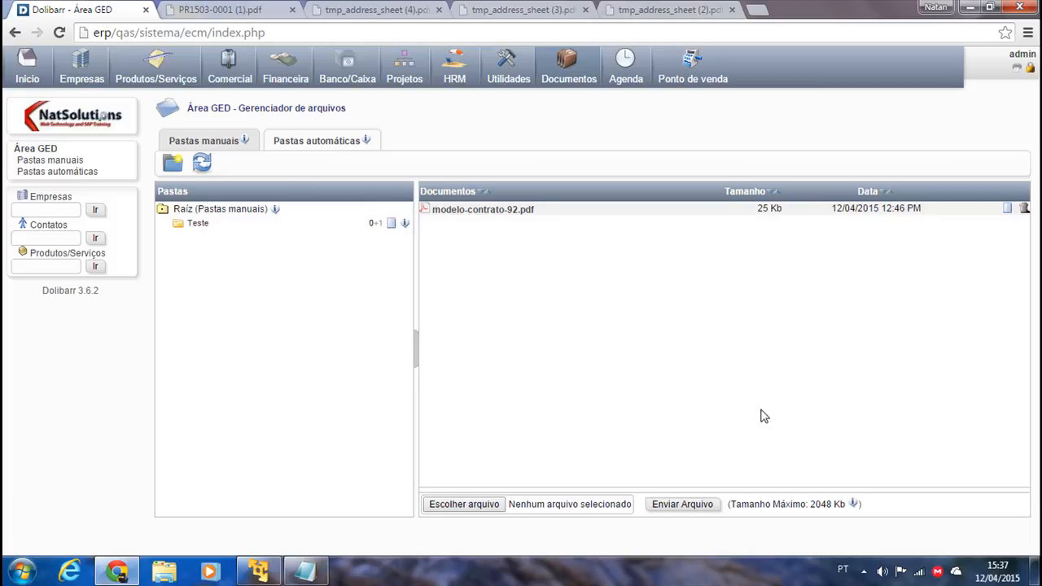
Browse the Projetos and Pedidos de Clientes automatic document folders.
left_click(317, 141)
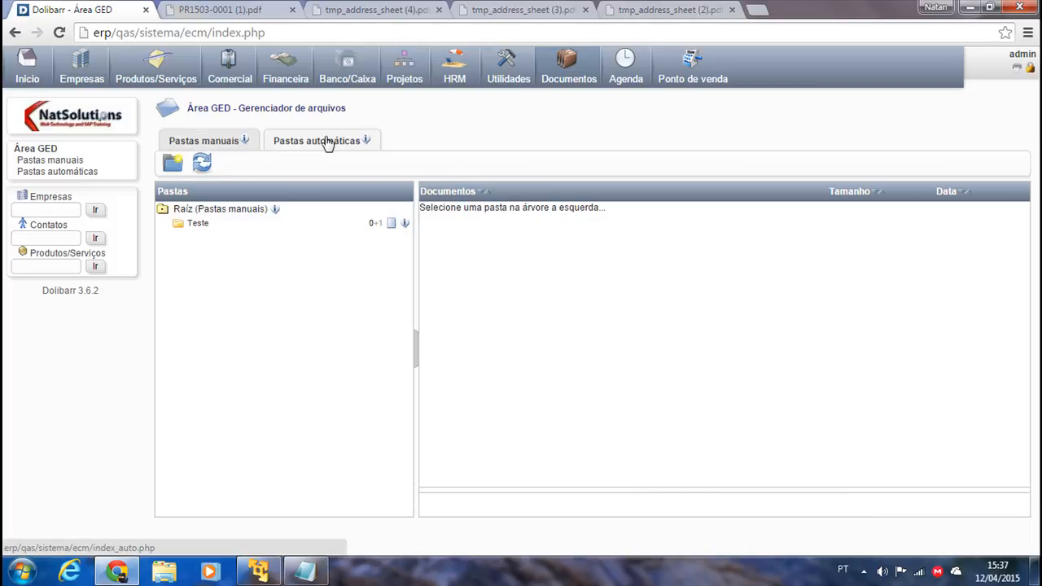
left_click(202, 163)
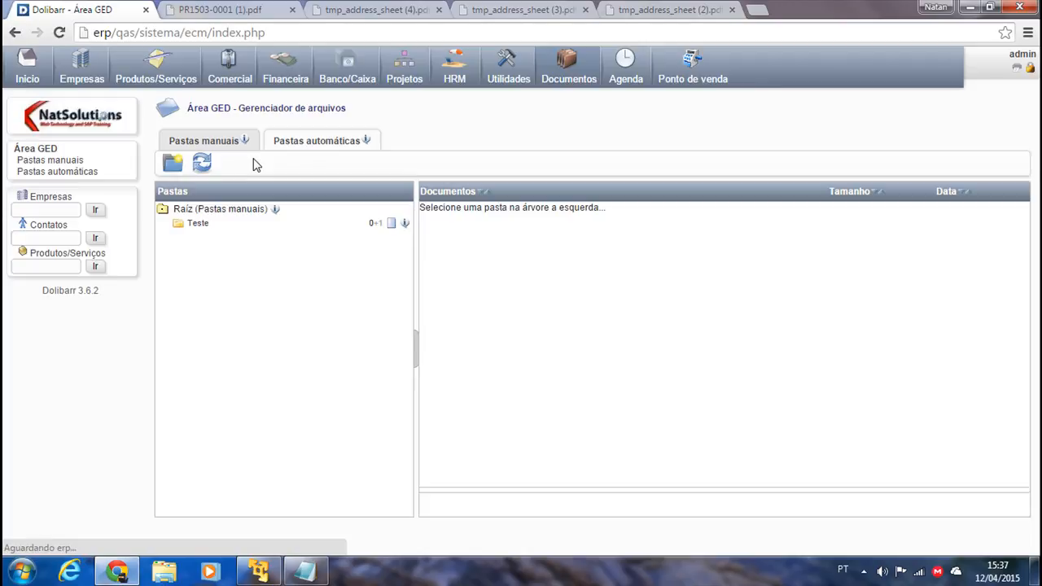
left_click(308, 143)
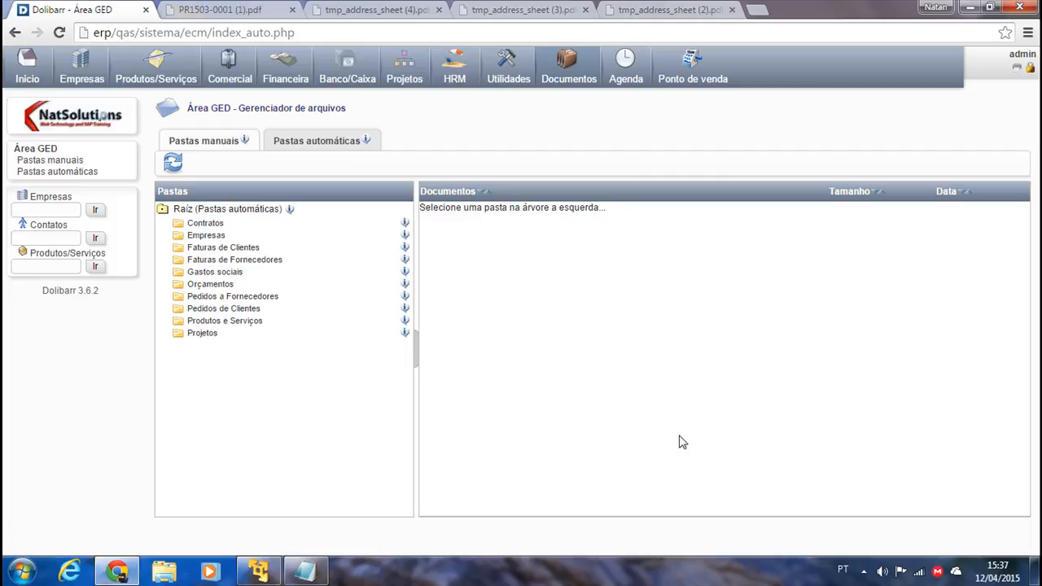
left_click(194, 334)
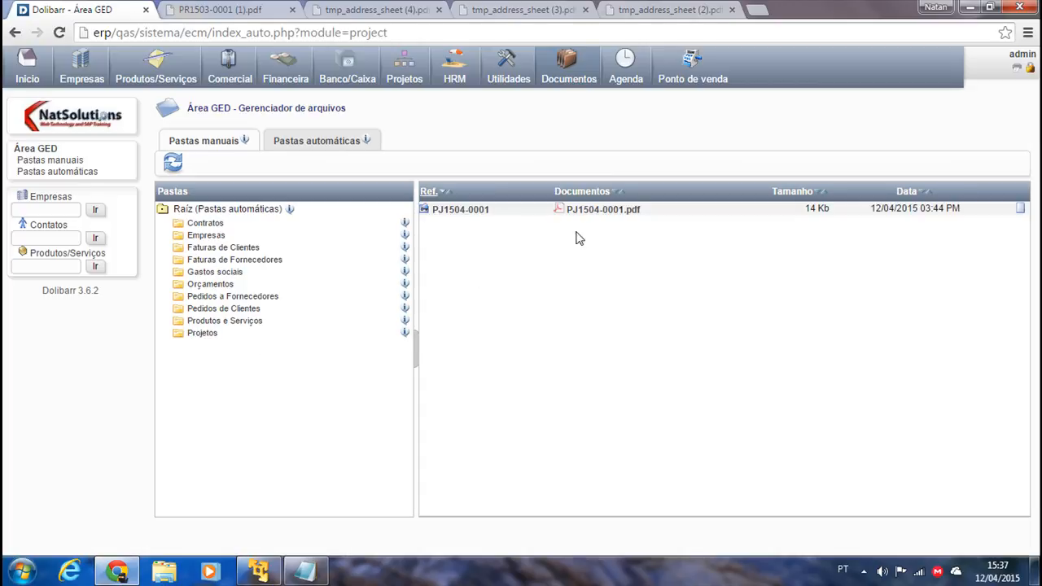
left_click(205, 309)
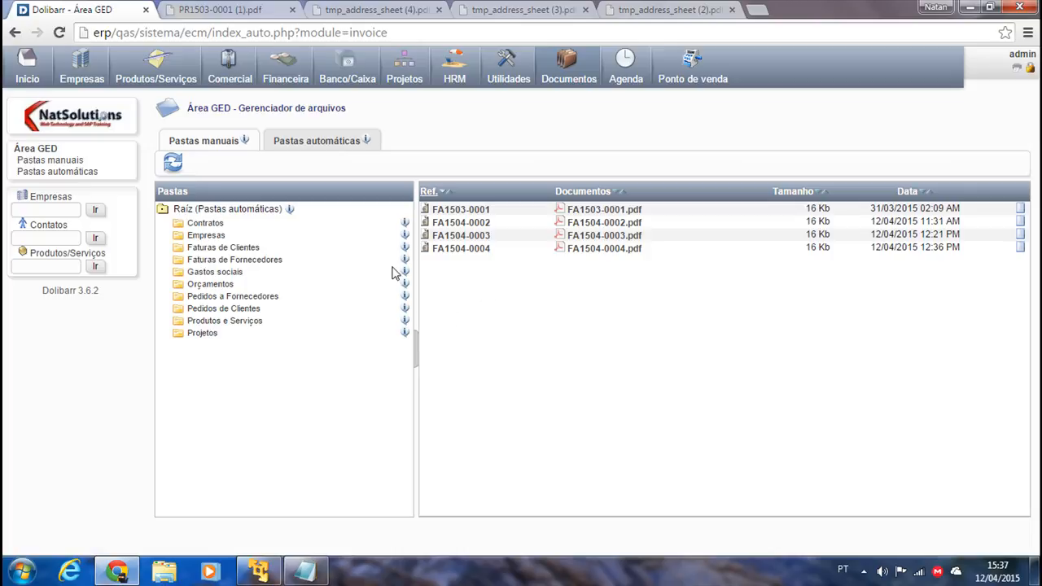
Mark the Empresas -> Contatos checklist item, then go to the Empresas area.
left_click(305, 569)
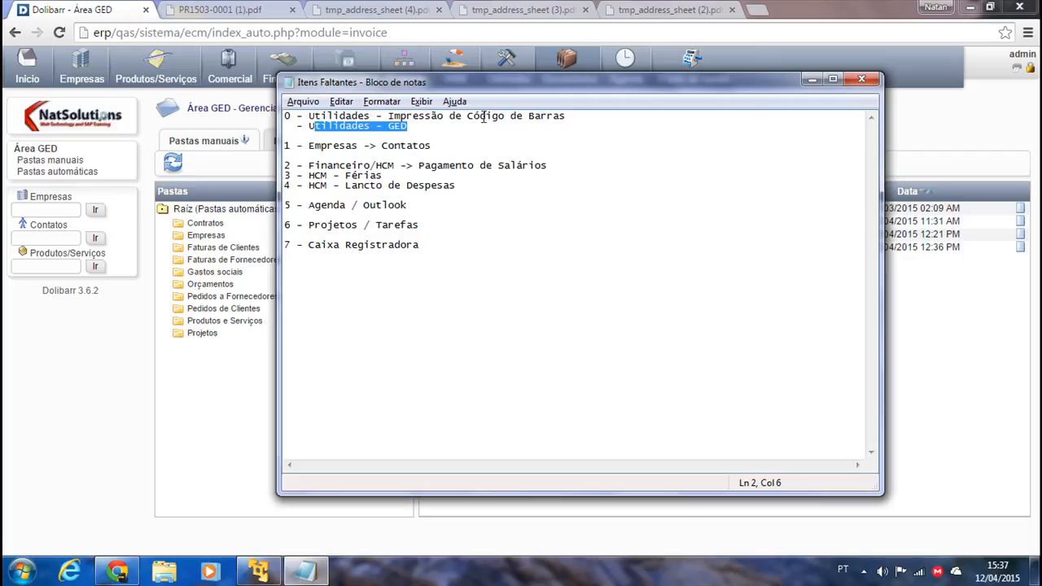
left_click(477, 116)
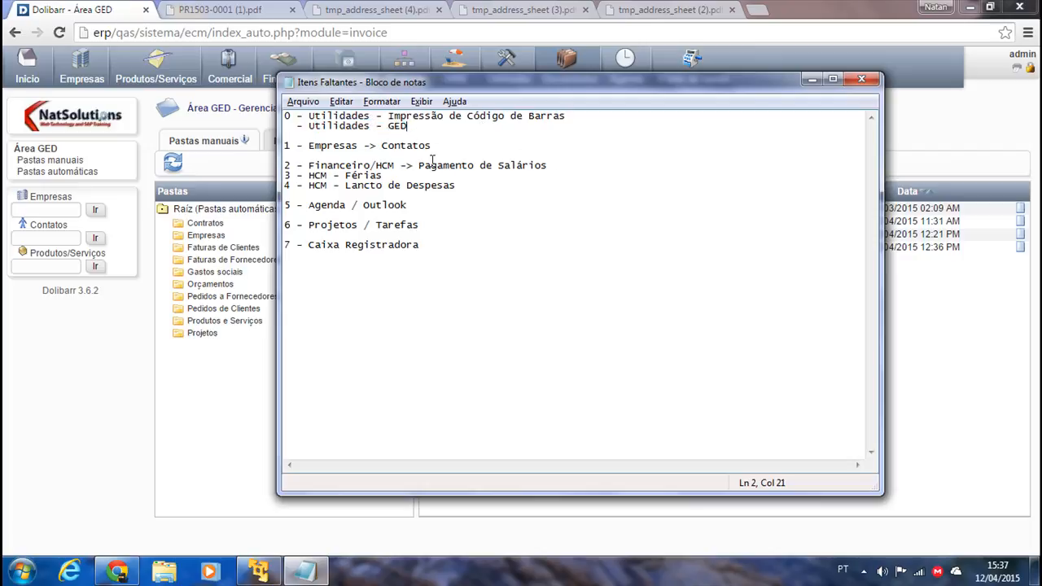
left_click_drag(439, 146, 291, 149)
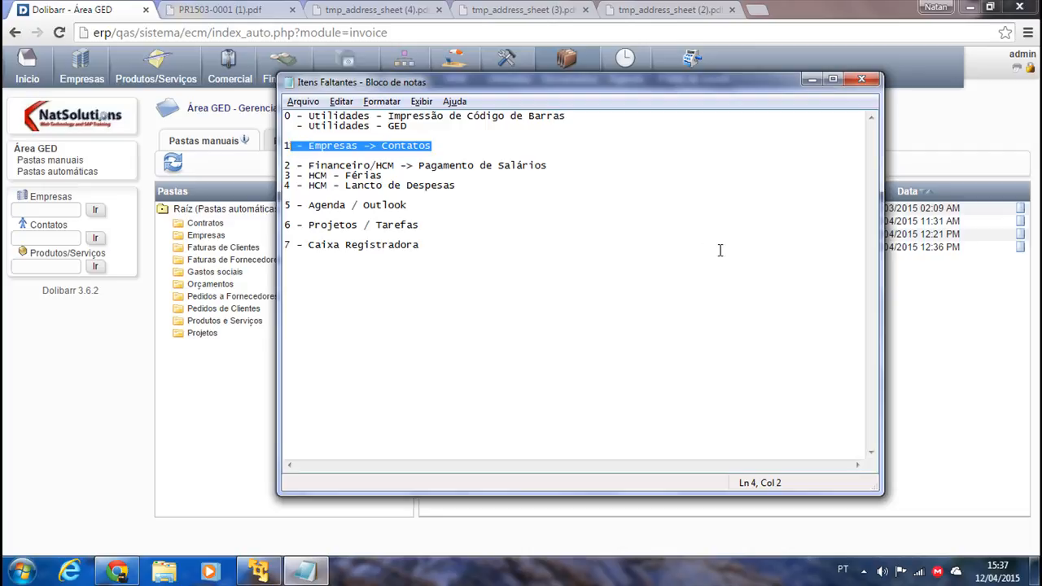
left_click(812, 79)
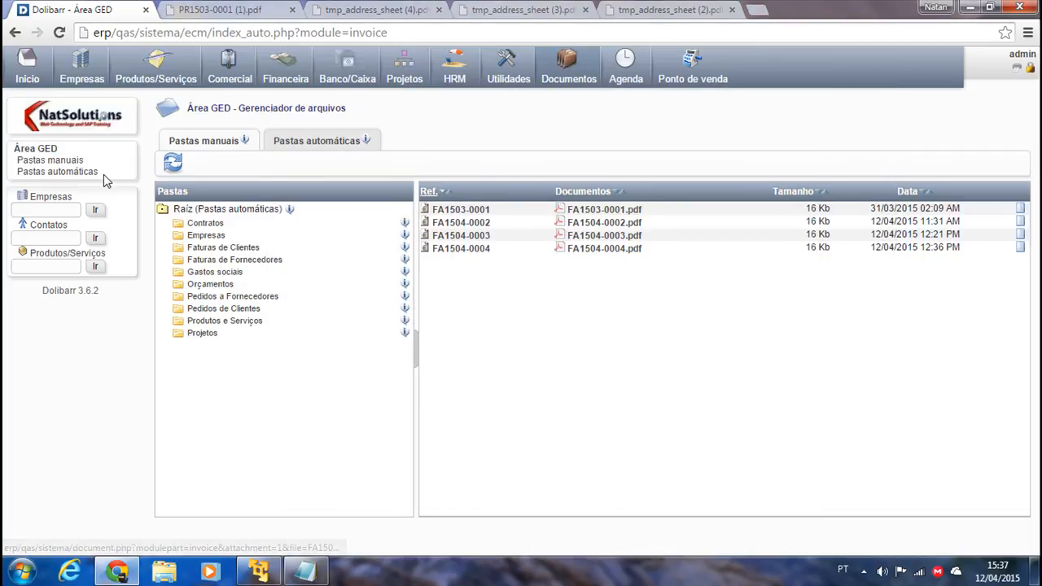
left_click(81, 65)
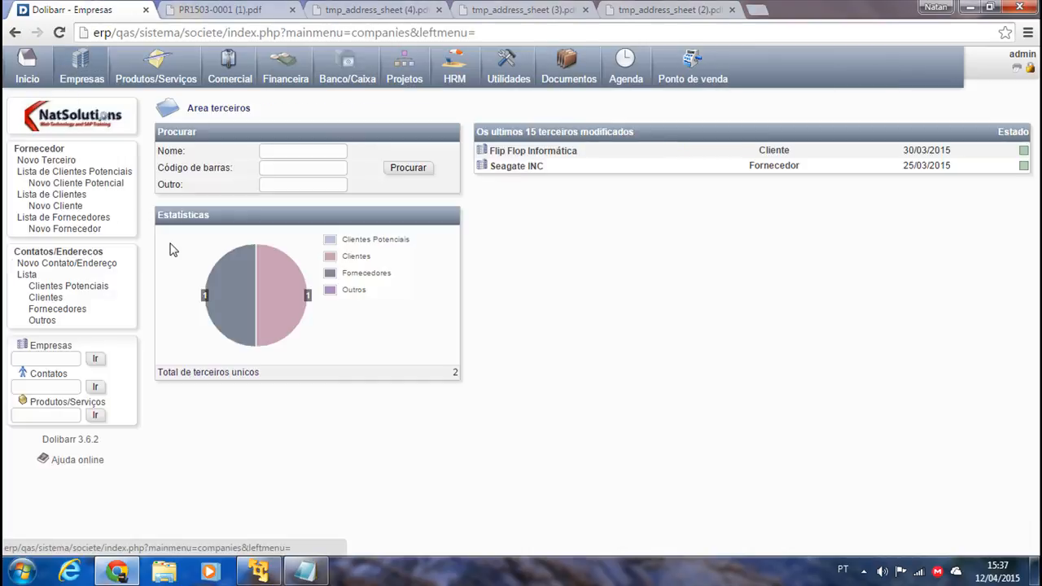
Review a contact's record, Informação Pessoal, Importar-Exportar and Nota tabs, then go to Comercial.
left_click(51, 253)
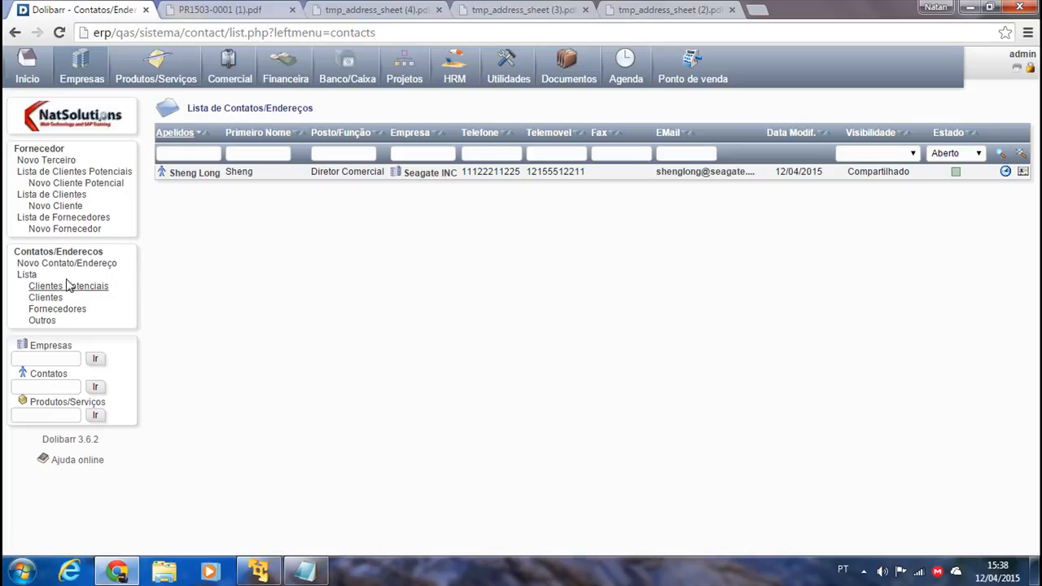
left_click(192, 176)
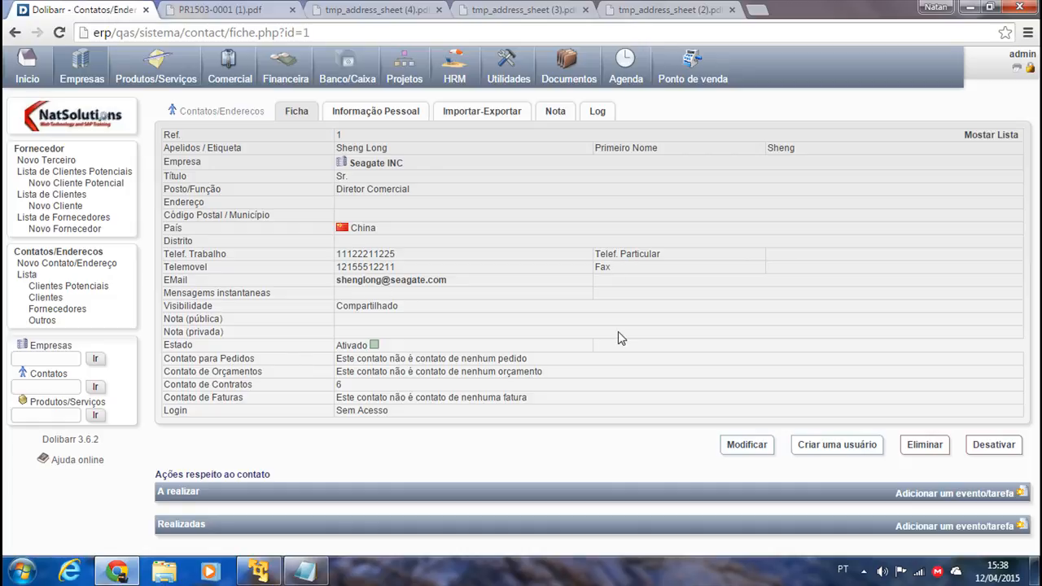
left_click(366, 111)
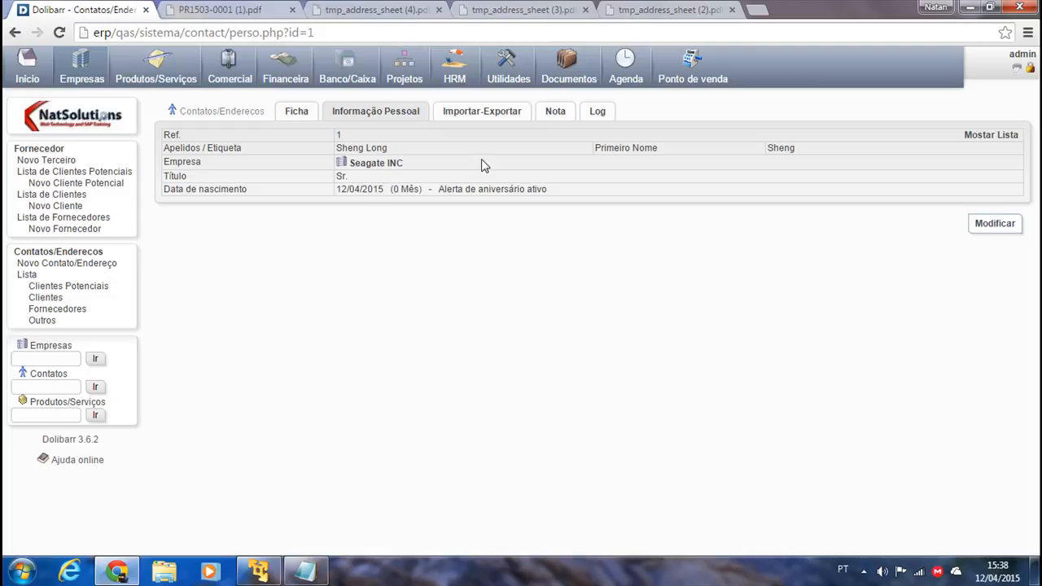
left_click(481, 114)
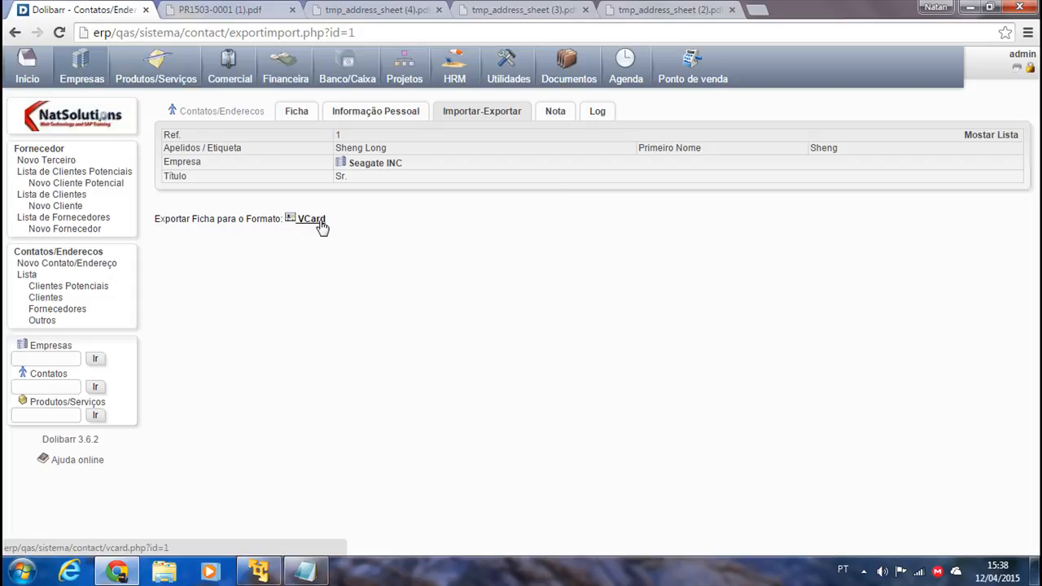
left_click(553, 116)
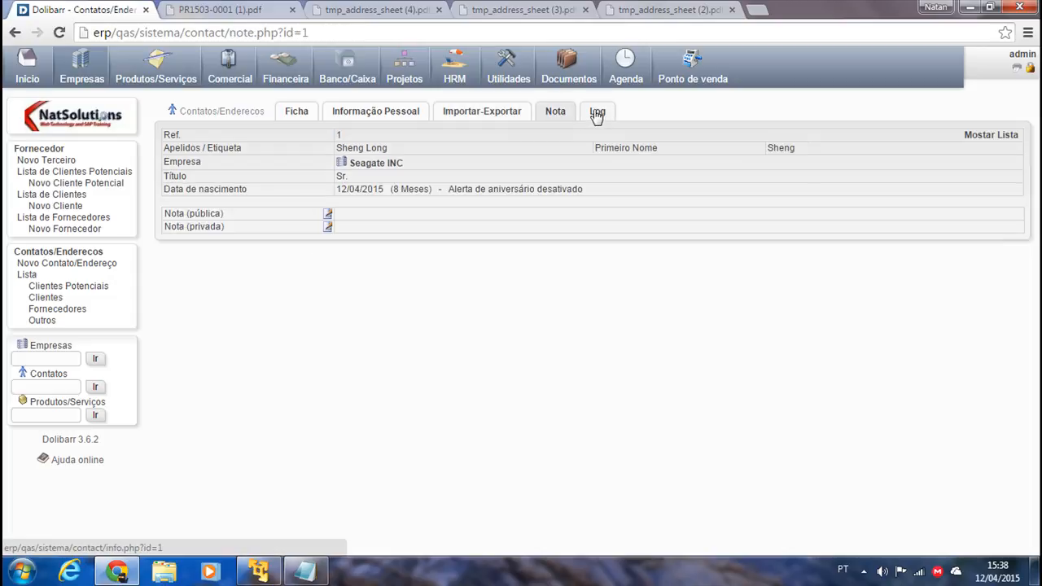
left_click(483, 112)
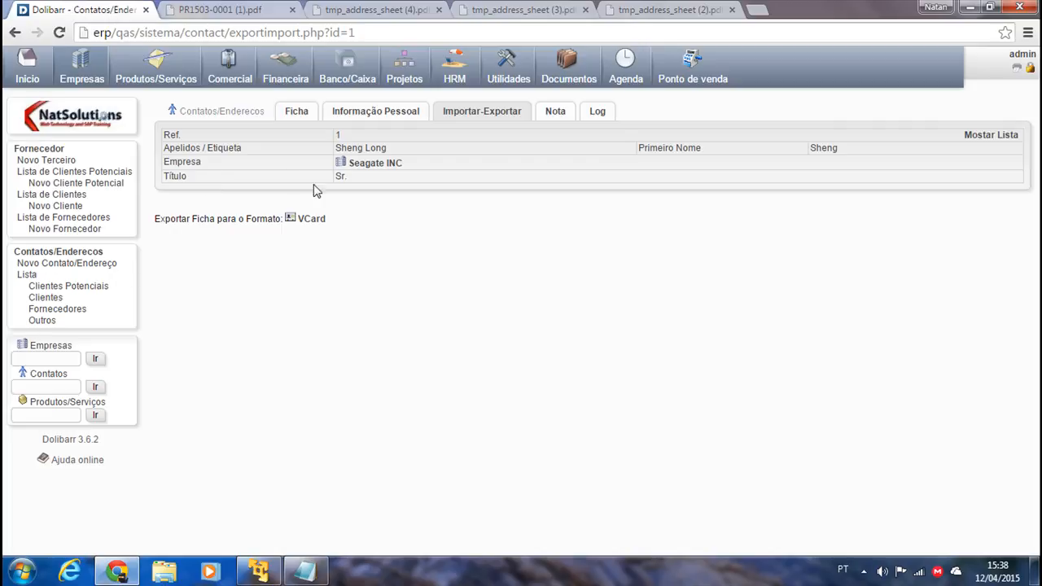
left_click(294, 111)
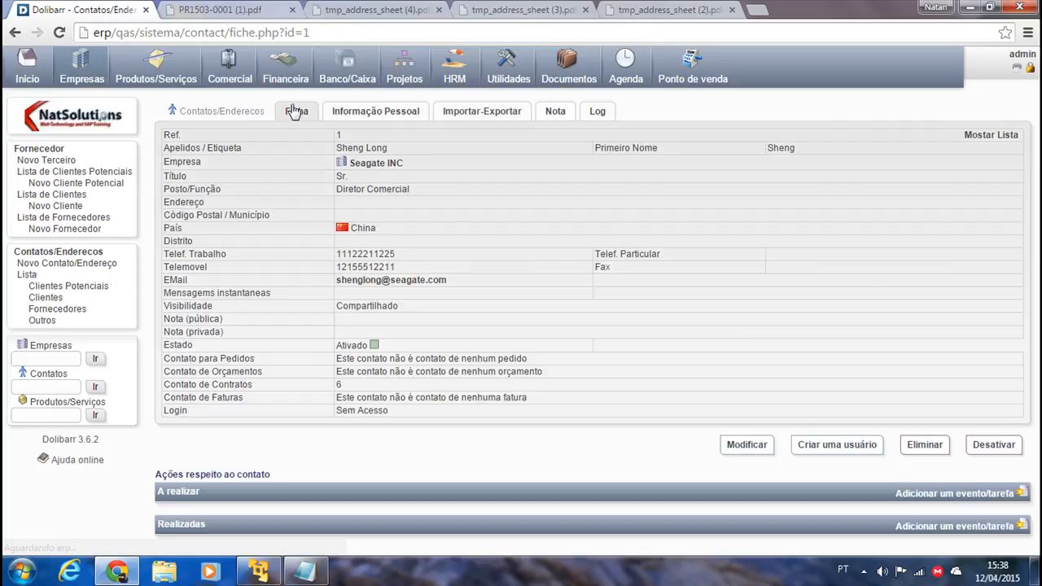
left_click(230, 71)
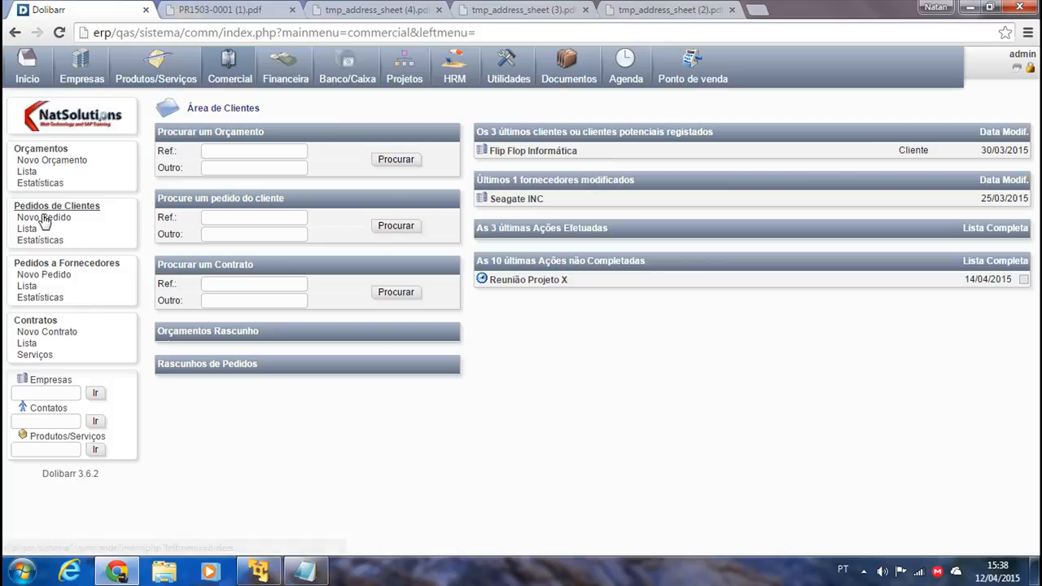
Create a draft supplier order for Seagate INC, reference TESTE, paid Em Dinheiro.
left_click(60, 276)
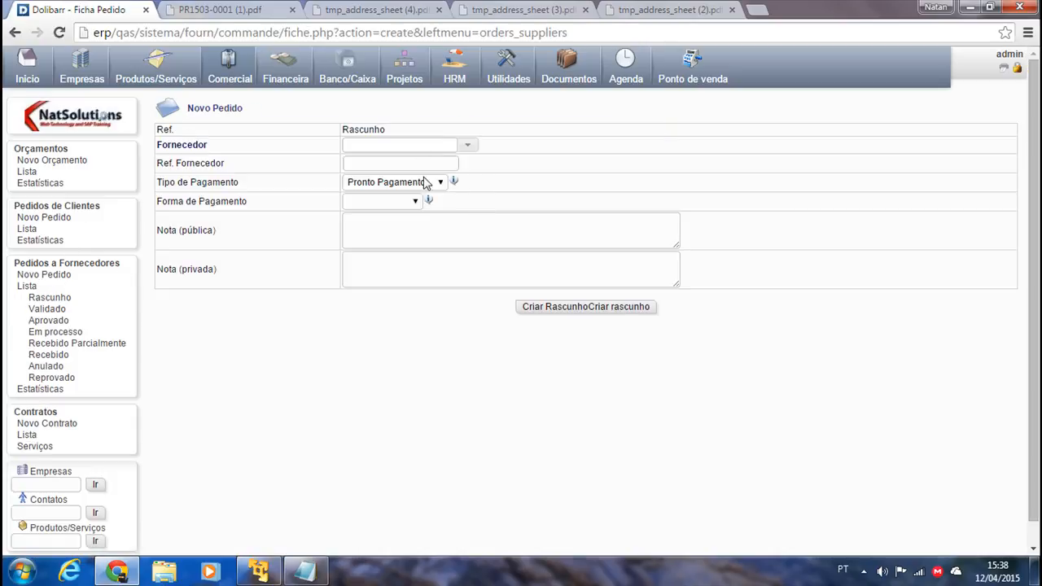
left_click(456, 146)
left_click(467, 144)
left_click(387, 167)
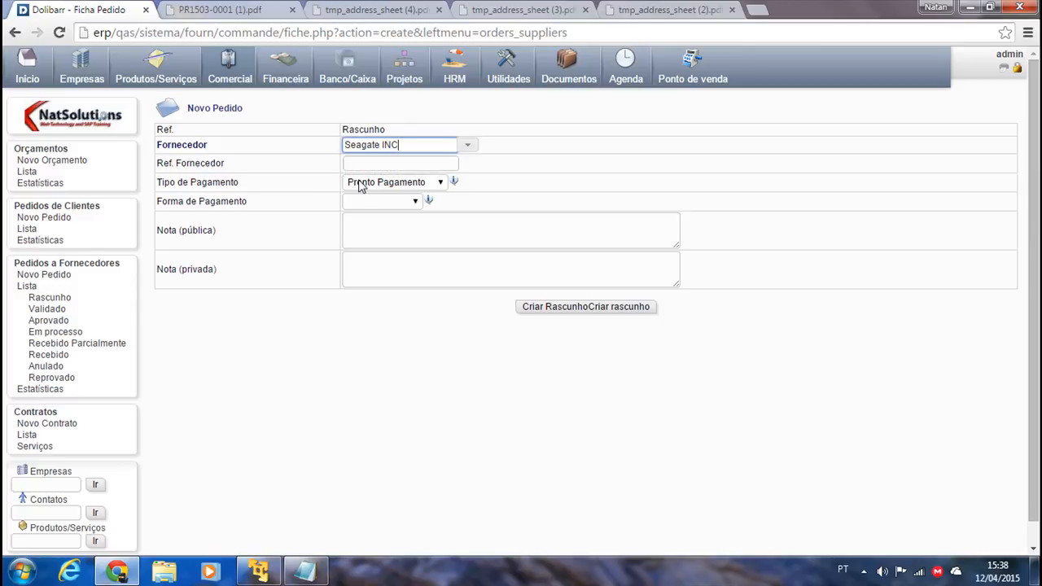
left_click(368, 165)
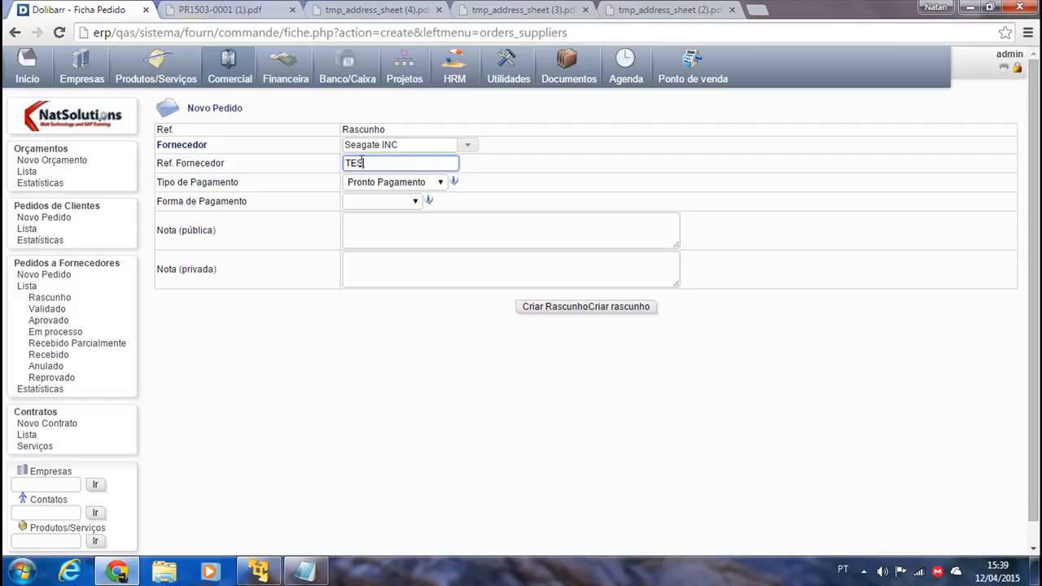
left_click(372, 202)
left_click(373, 225)
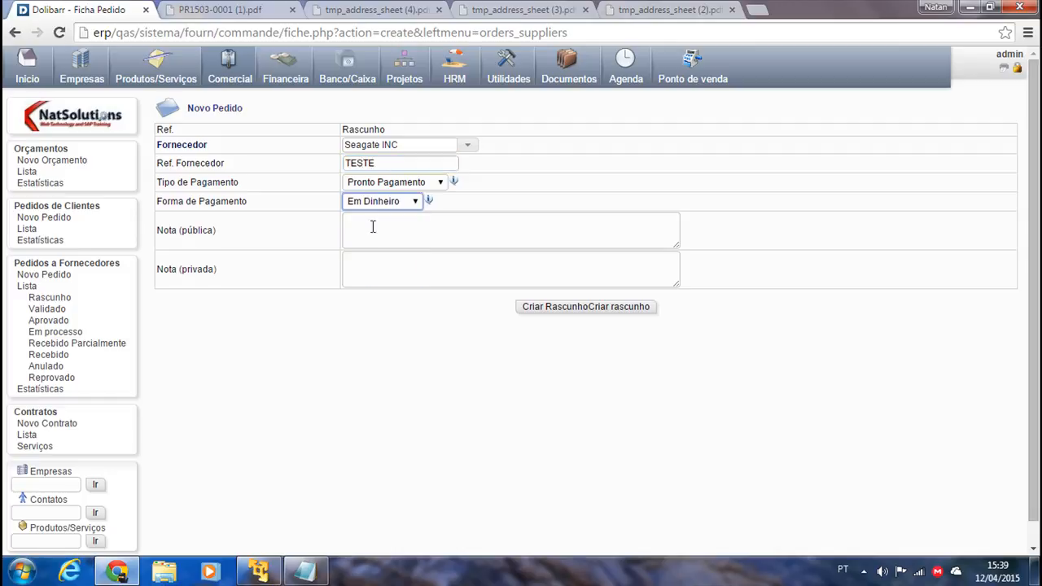
left_click(533, 307)
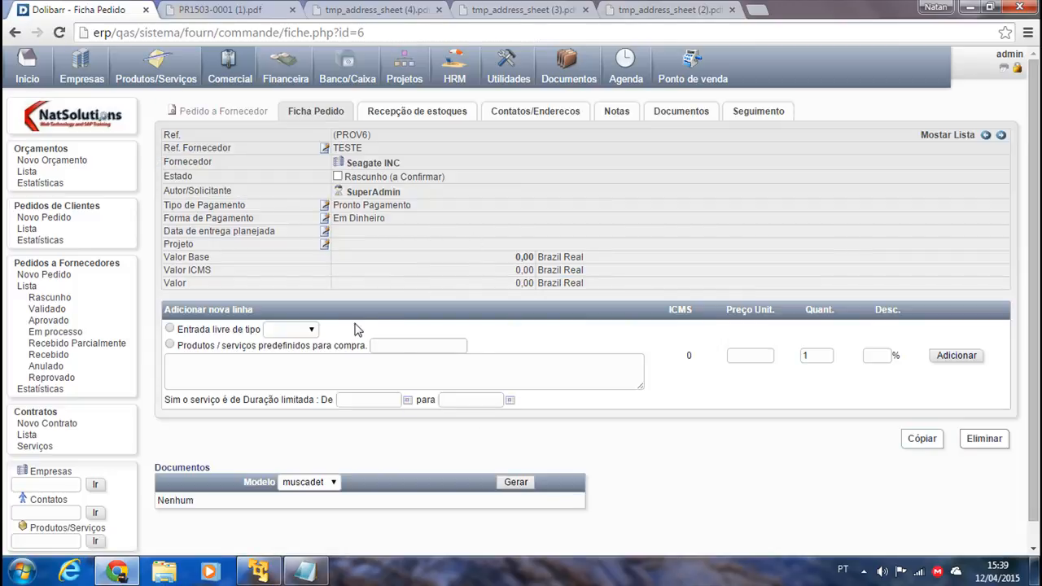
left_click(525, 114)
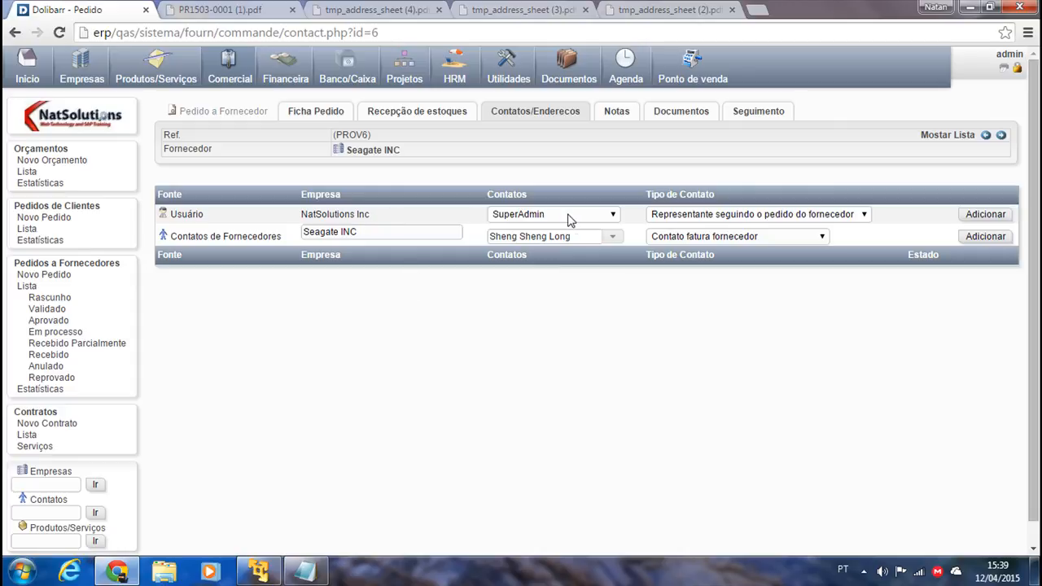
left_click_drag(366, 231, 262, 232)
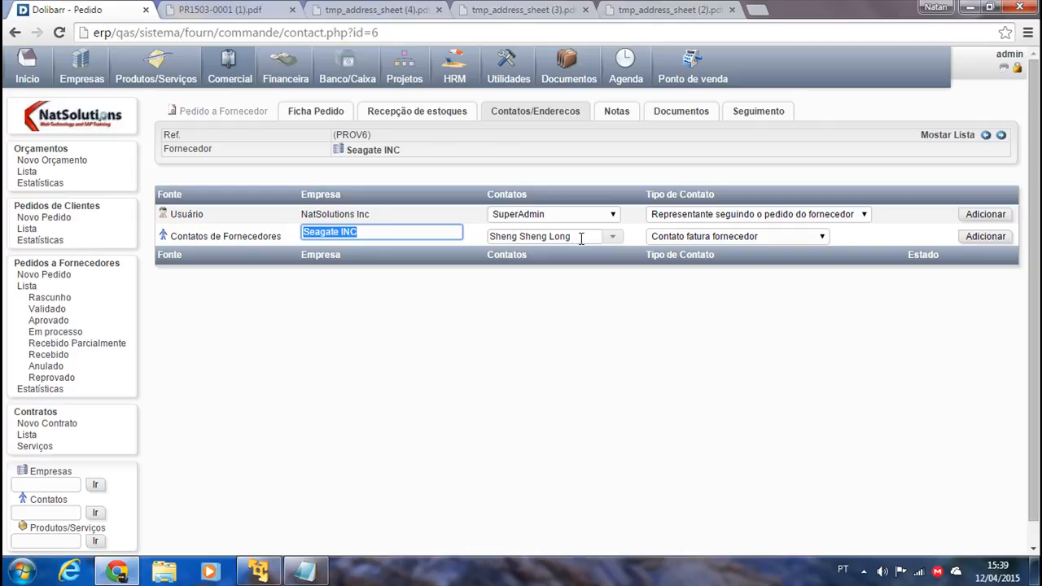
left_click(613, 237)
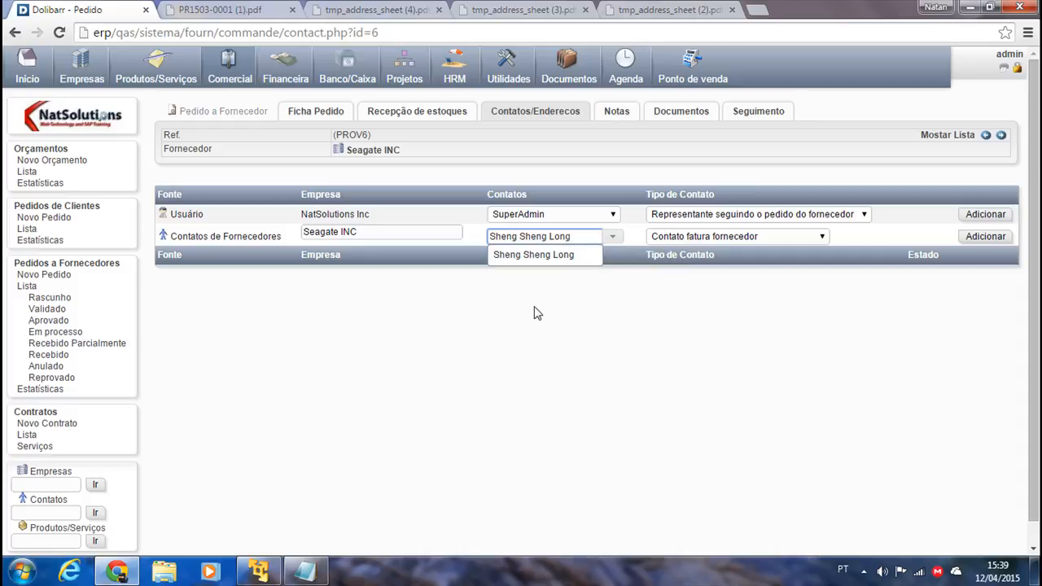
left_click(593, 330)
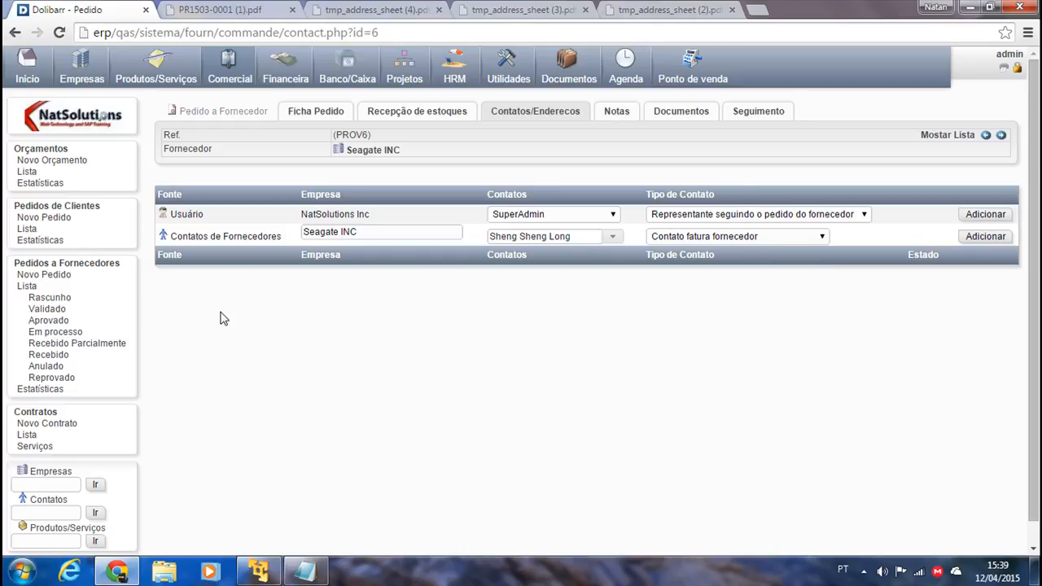
left_click(310, 116)
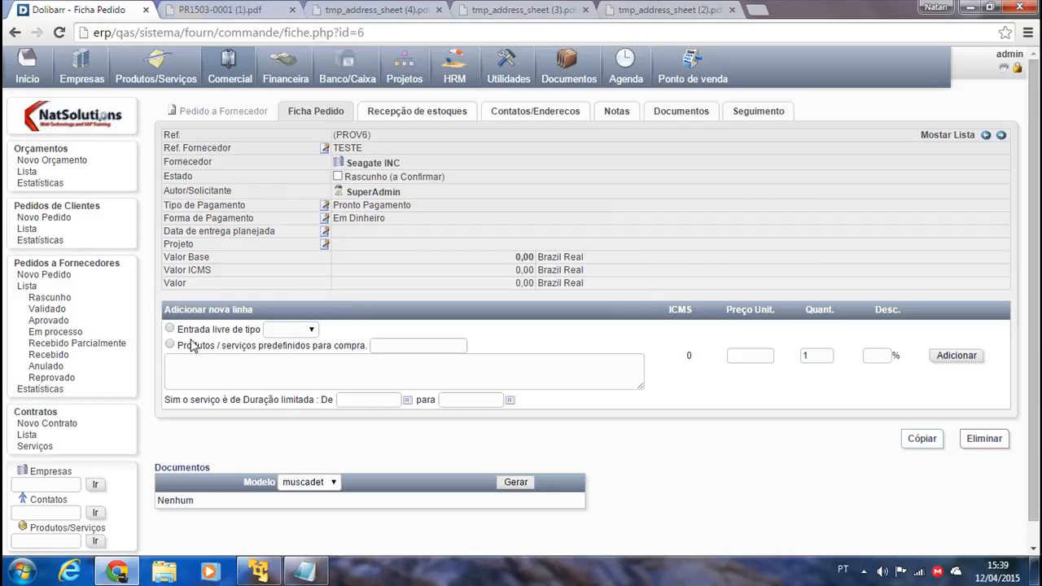
Add a line of 10 MAT000001 HD Seagate 500Gb drives to the order.
left_click(170, 345)
left_click(392, 345)
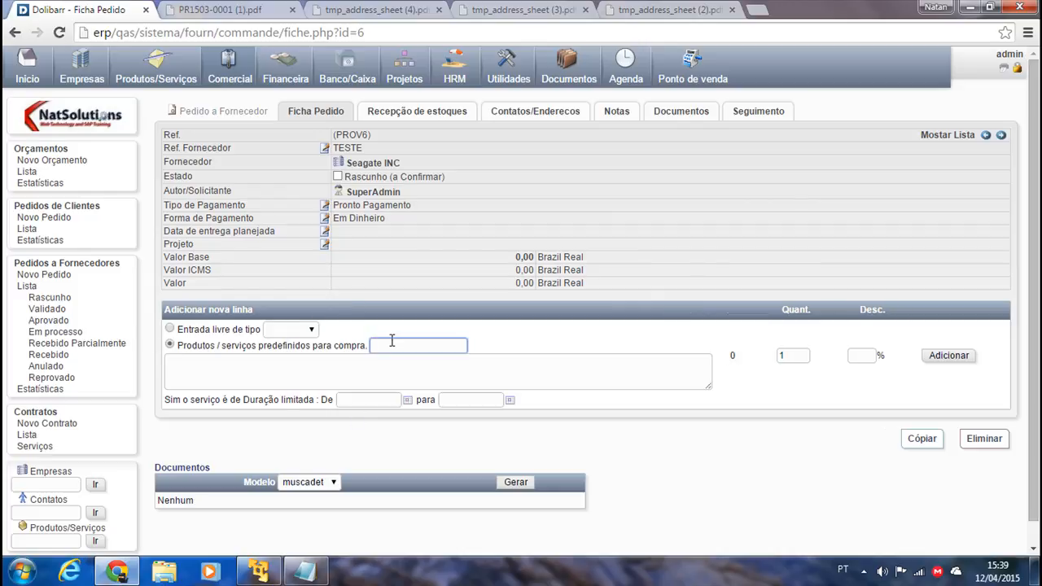
type("MAT")
left_click(397, 378)
left_click(797, 358)
type("0")
left_click(936, 358)
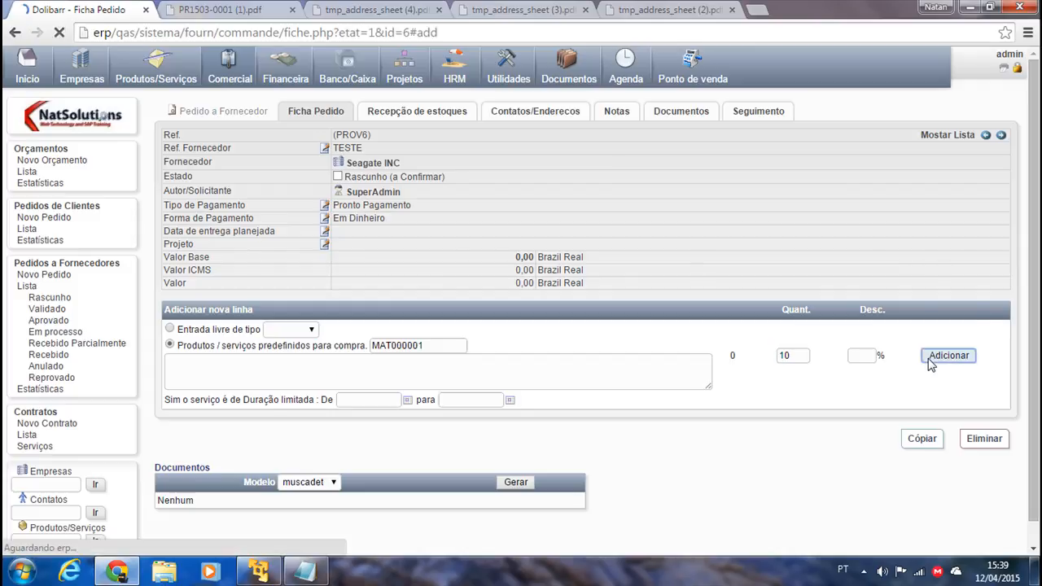
Open the generated (PROV6).pdf to check it, then return to the order.
left_click(195, 517)
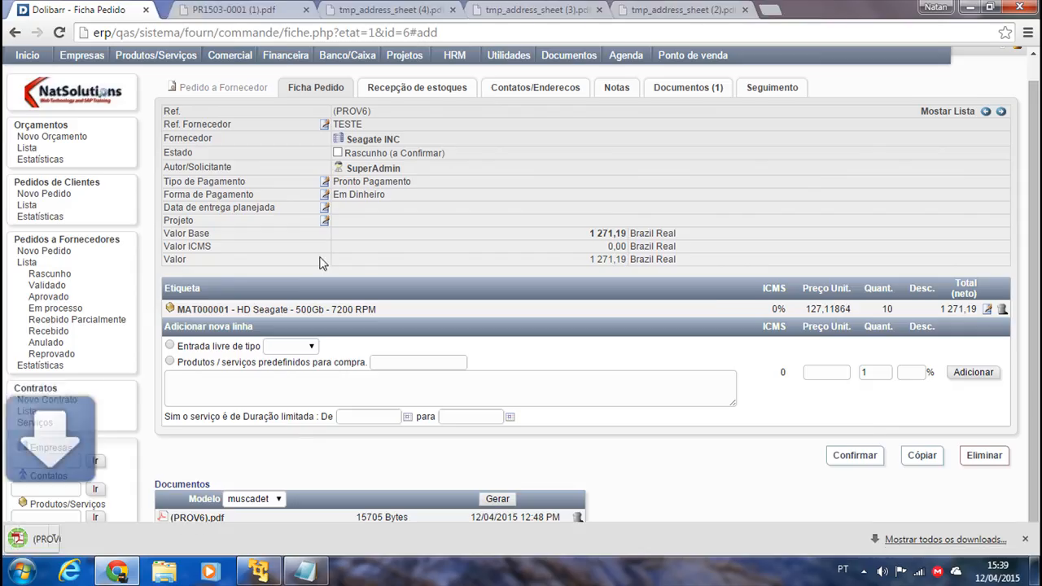
left_click(45, 540)
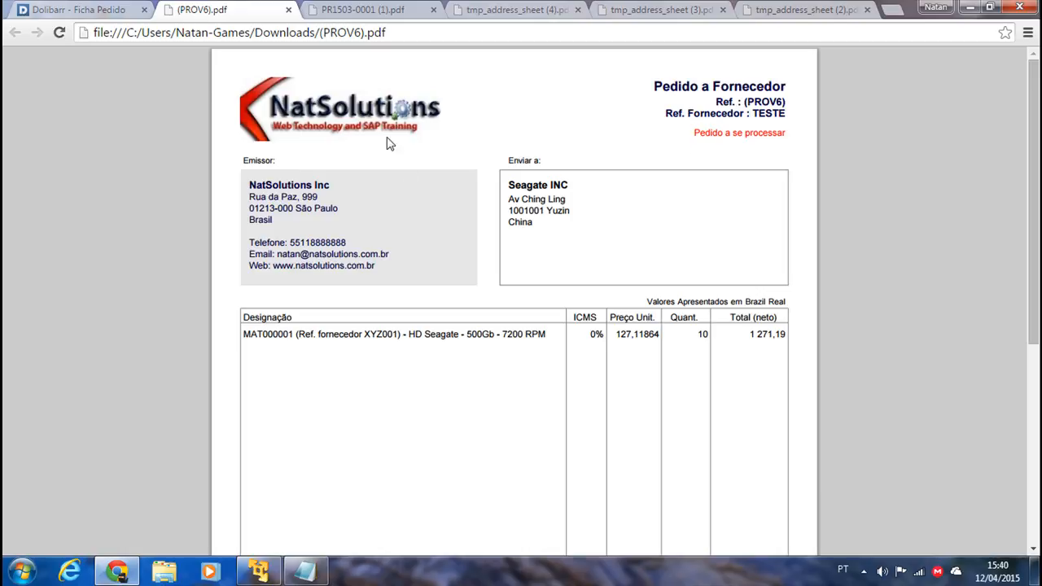
left_click(81, 13)
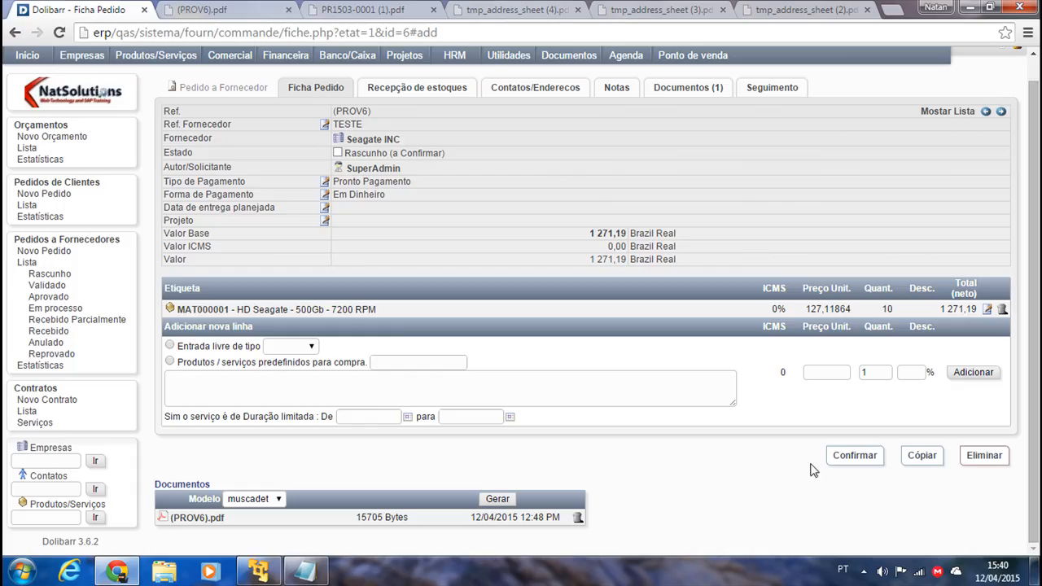
Validate the draft supplier order so it becomes FORN00004.
left_click(855, 461)
left_click(630, 346)
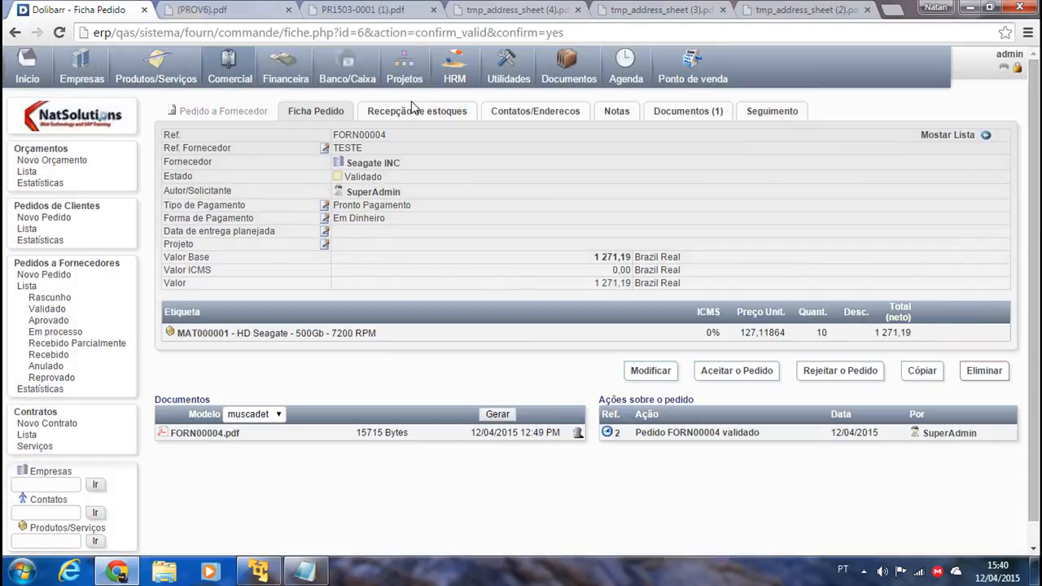
left_click(502, 116)
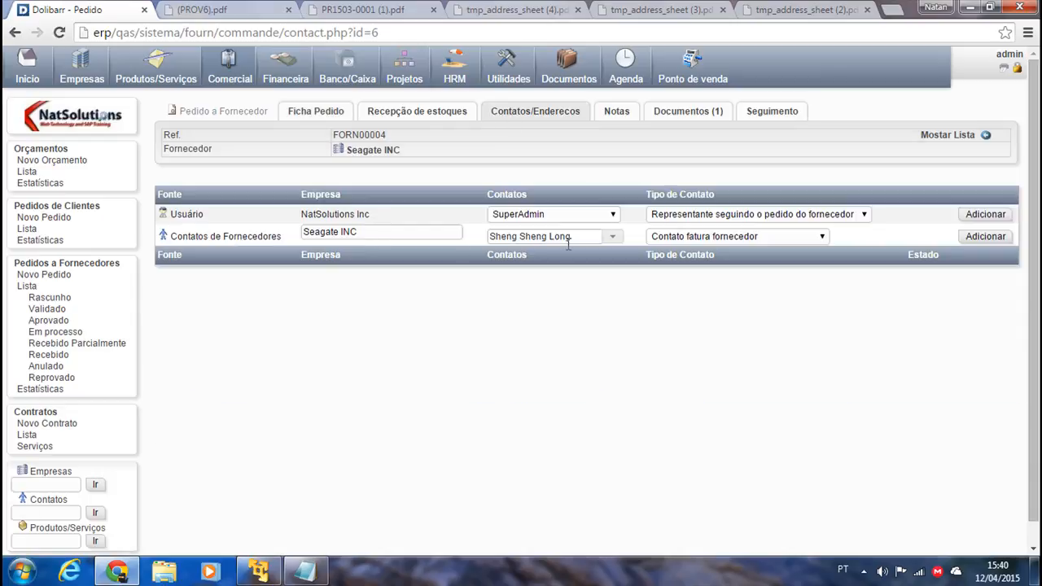
left_click(298, 114)
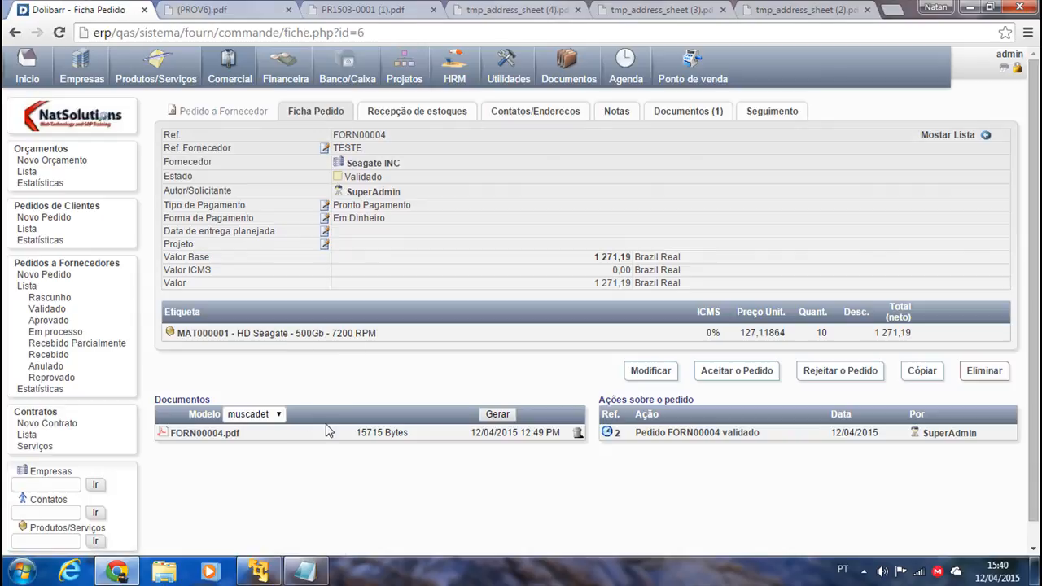
Regenerate the FORN00004 purchase-order PDF and open it.
left_click(502, 415)
left_click(204, 433)
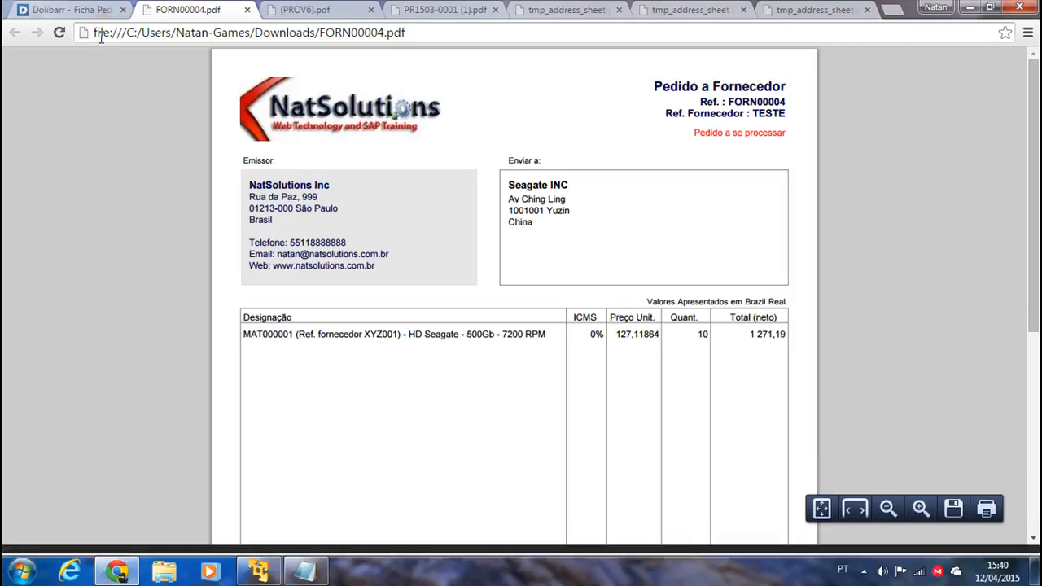
left_click(69, 10)
left_click(490, 414)
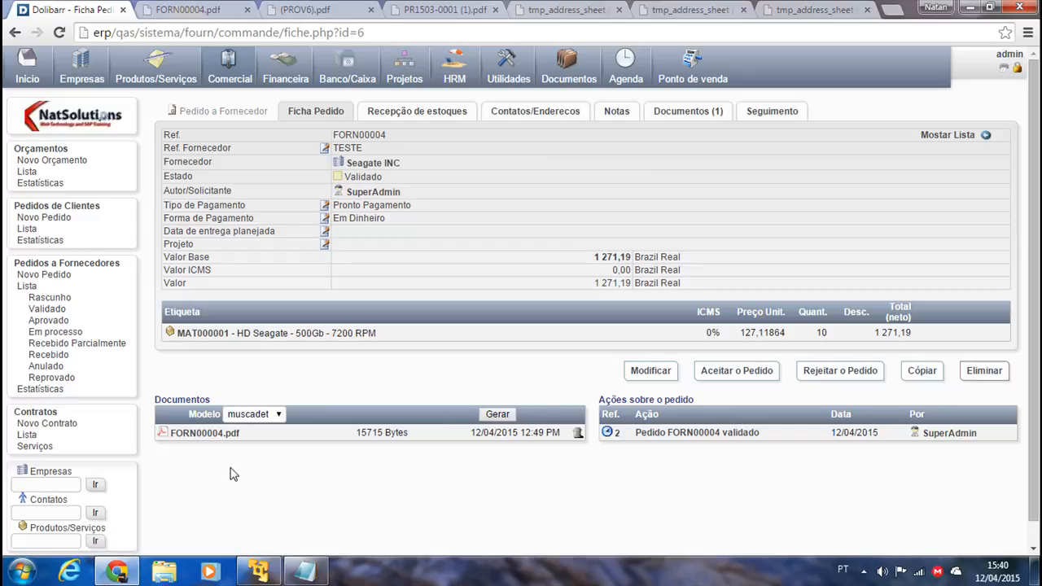
scroll(241, 468, "down", 1)
scroll(260, 432, "up", 1)
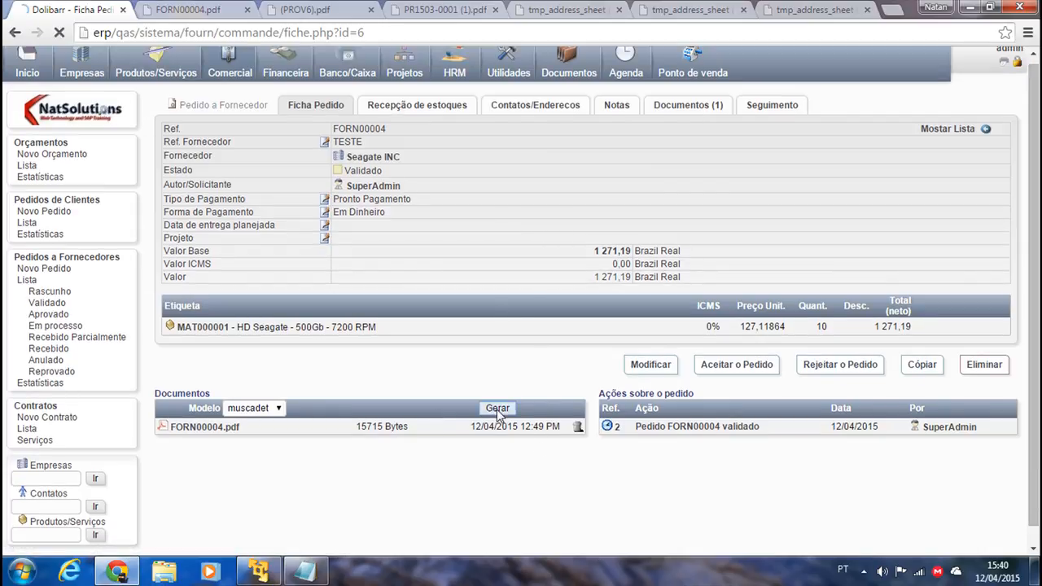
left_click(496, 409)
left_click(204, 433)
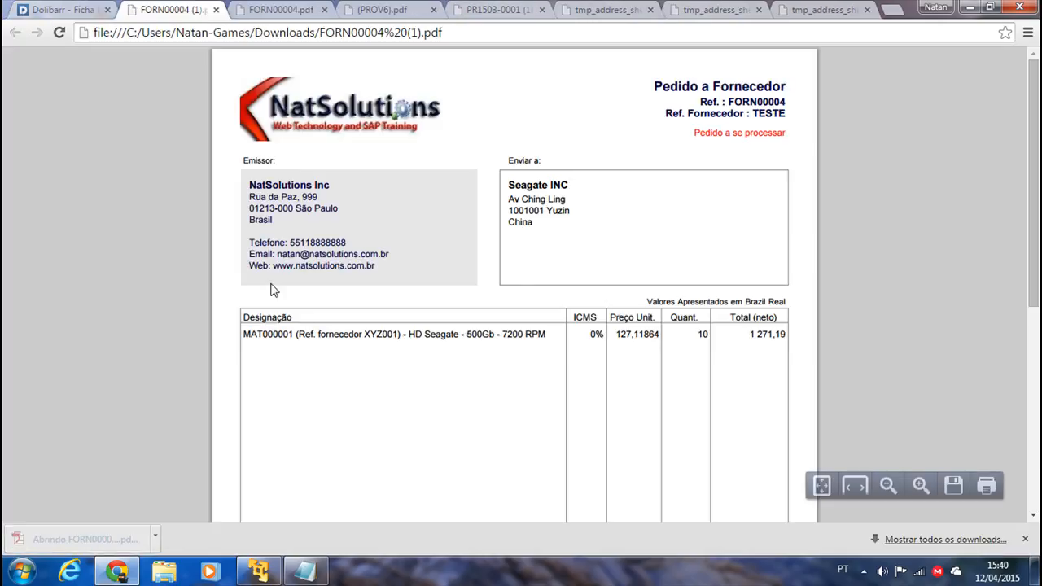
Highlight the supplier reference and Pedido a se processar status lines in the PDF, then bring up the Itens Faltantes notes.
left_click_drag(694, 131, 815, 135)
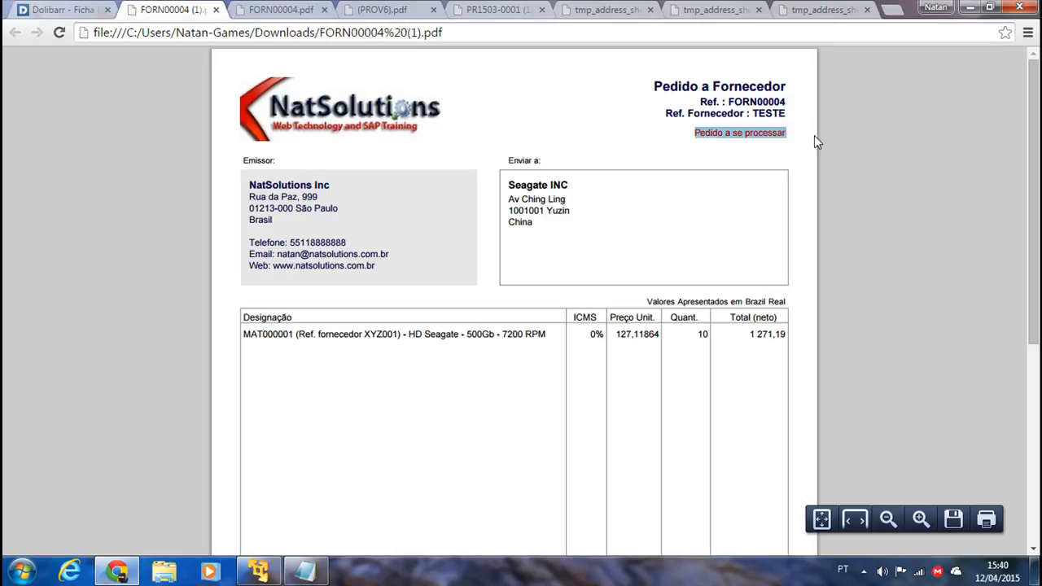
left_click_drag(681, 143, 690, 122)
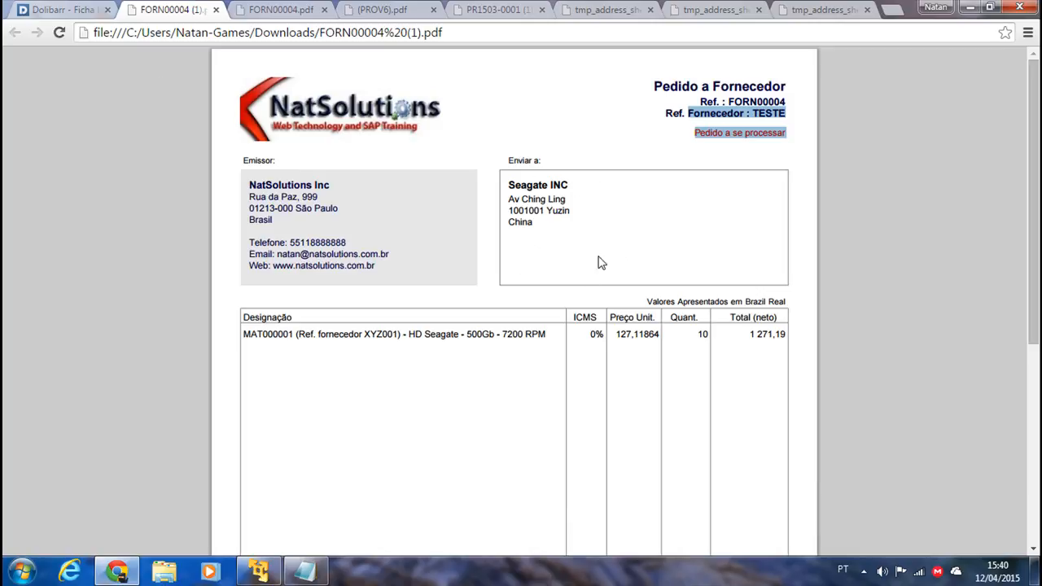
left_click(63, 10)
left_click(304, 571)
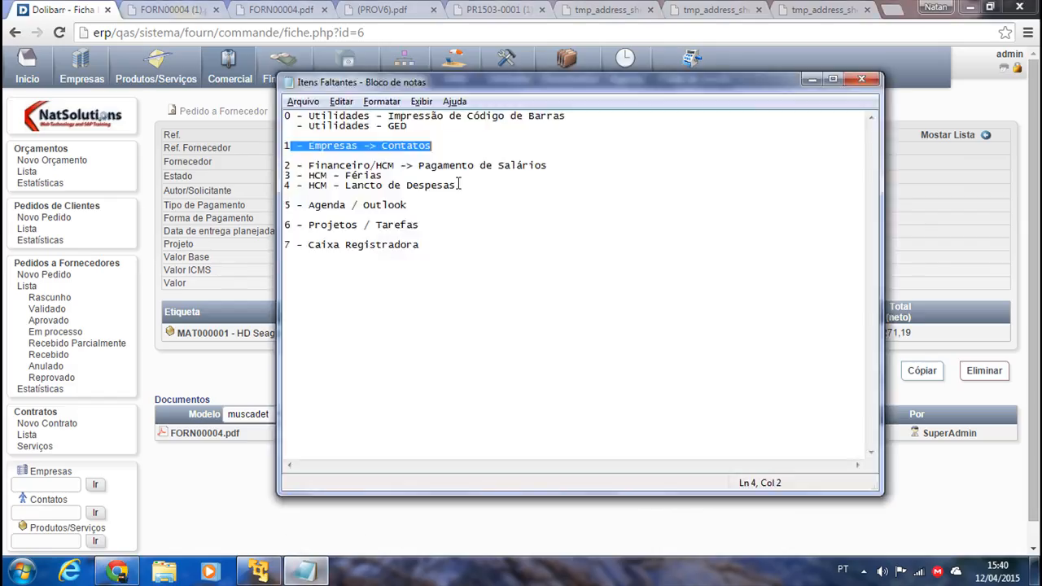
Highlight the Financeiro/HCM salary payment item in the notes, then minimize Notepad.
left_click(570, 146)
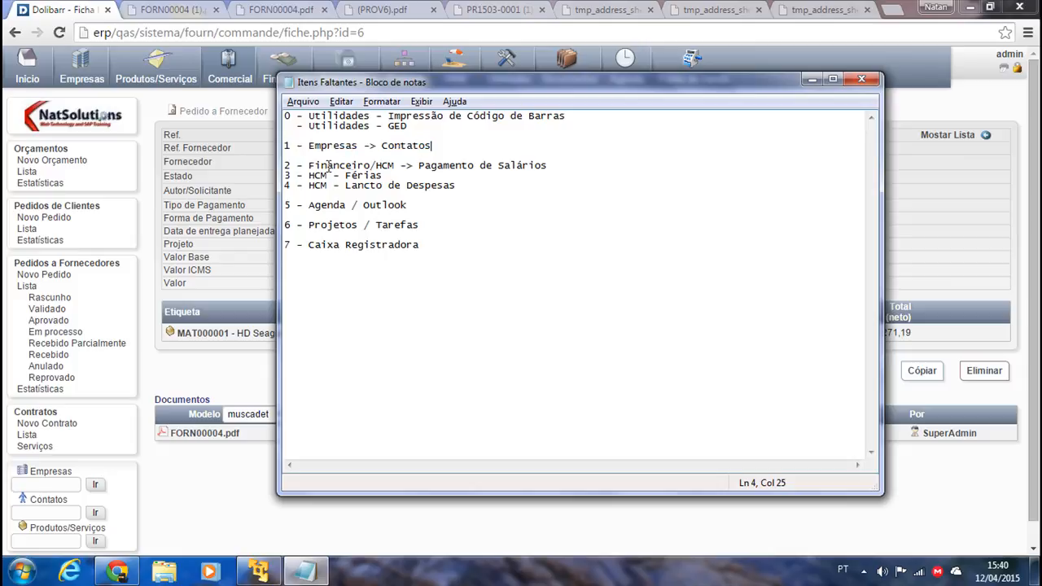
left_click_drag(297, 167, 458, 167)
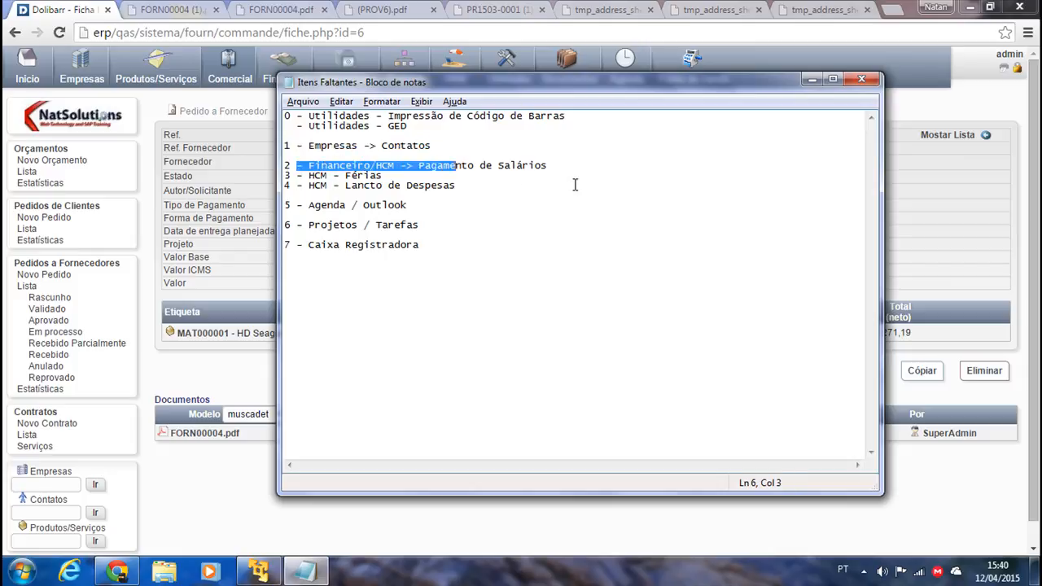
left_click(576, 185)
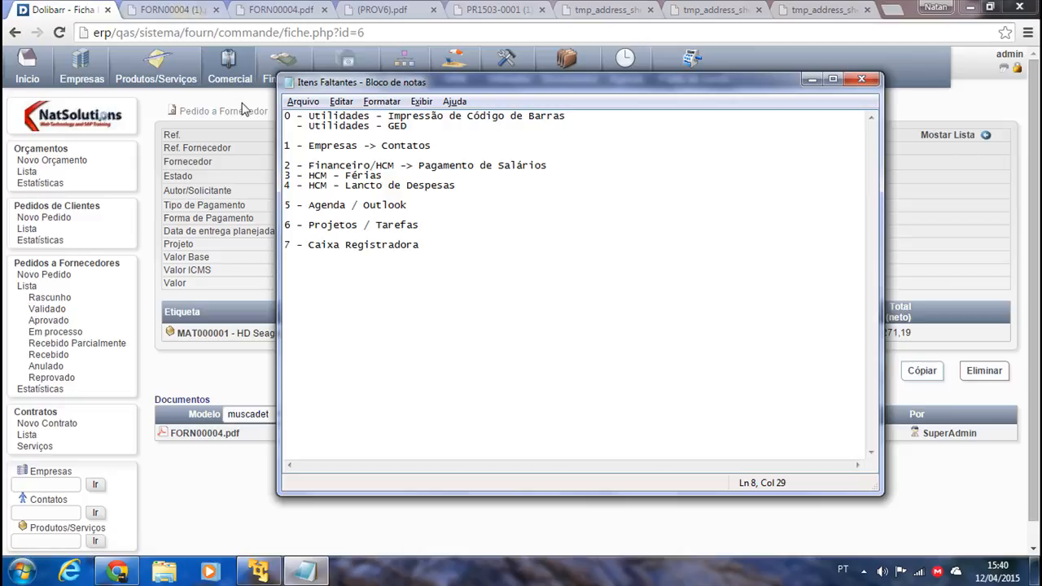
left_click(811, 79)
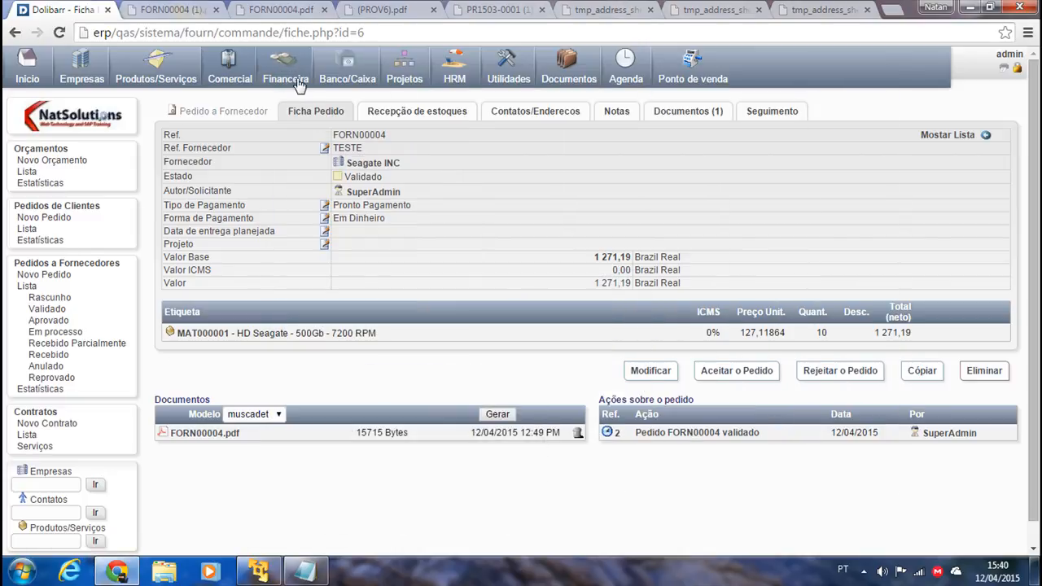
Start a new salary payment in Financeira with today's payment and value dates.
left_click(283, 82)
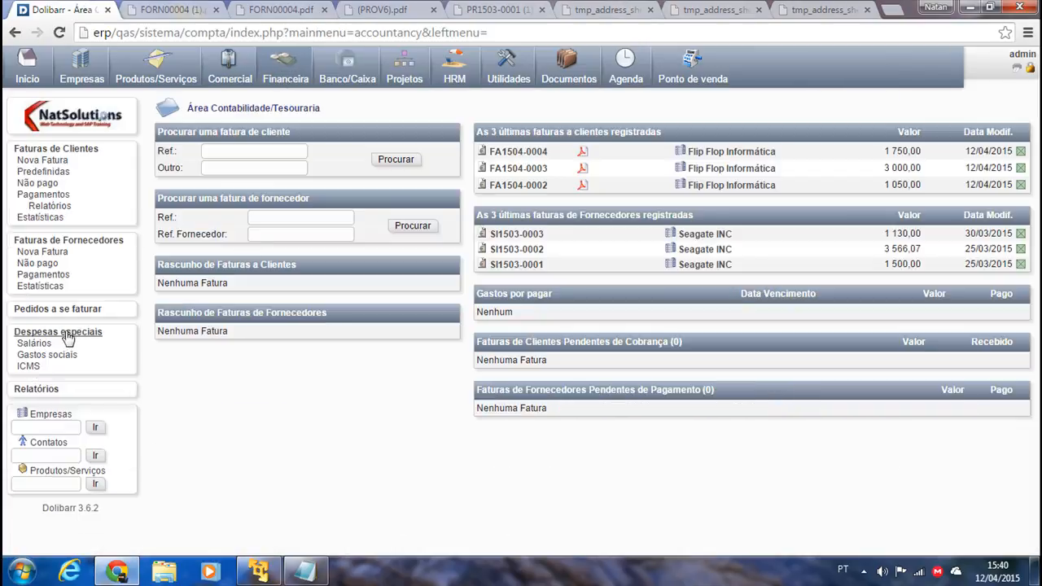
left_click(36, 344)
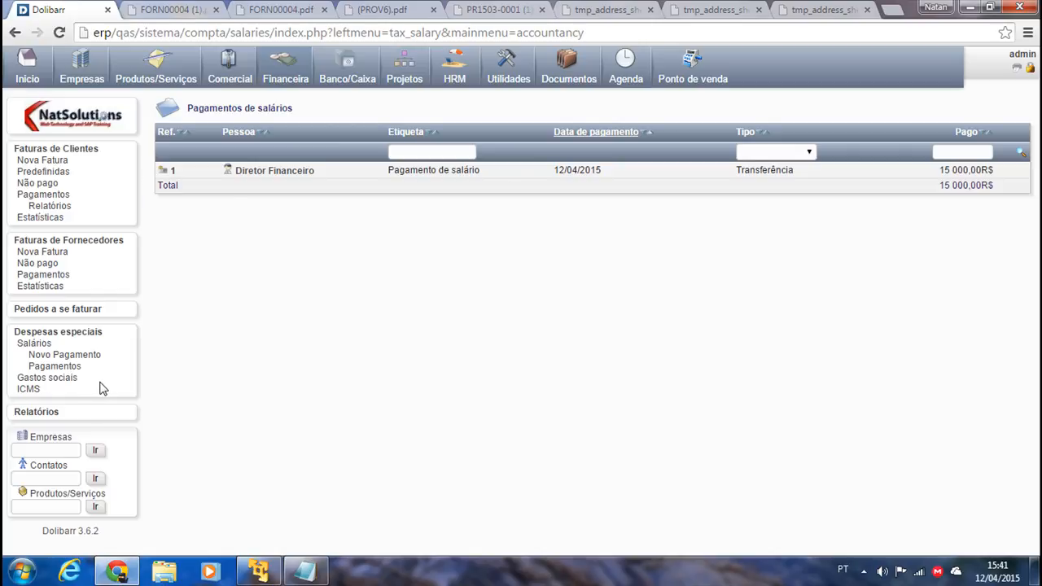
left_click(82, 356)
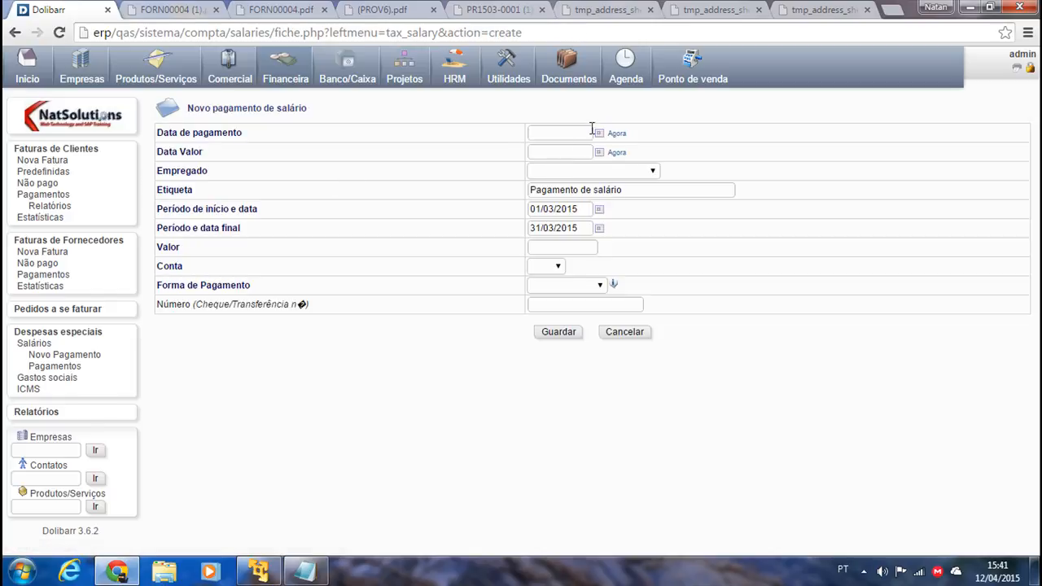
left_click(616, 133)
left_click(616, 154)
Pay Comprador Comprador 01 6000 from Conta Itaú by Transferência and save it.
left_click(599, 171)
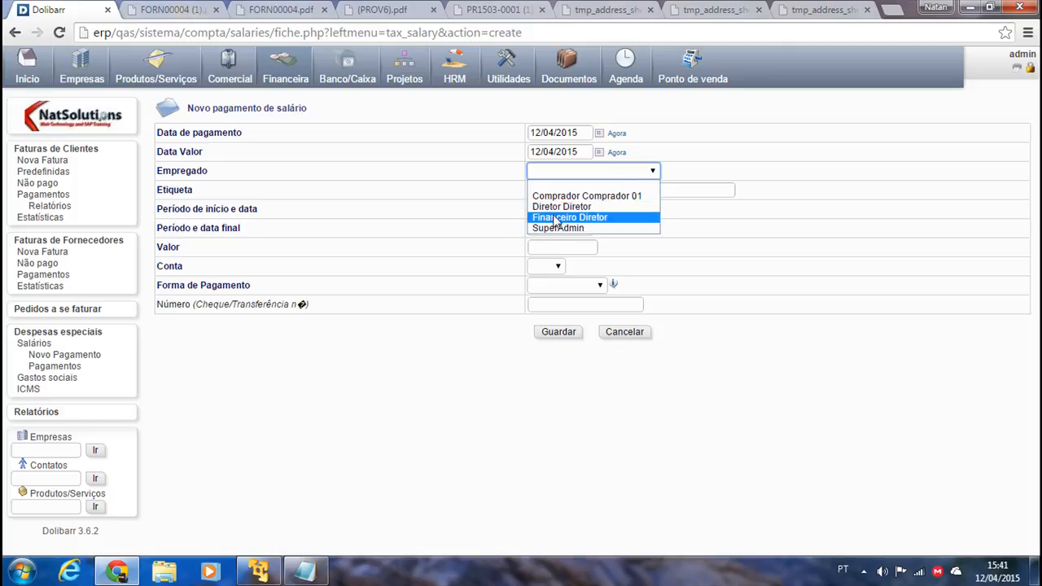
left_click(581, 196)
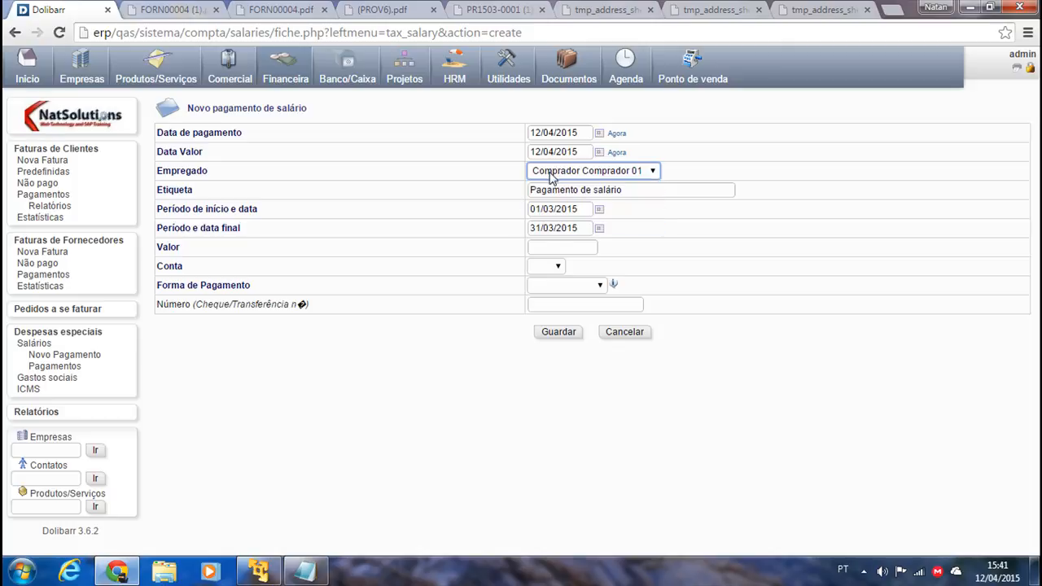
left_click(559, 249)
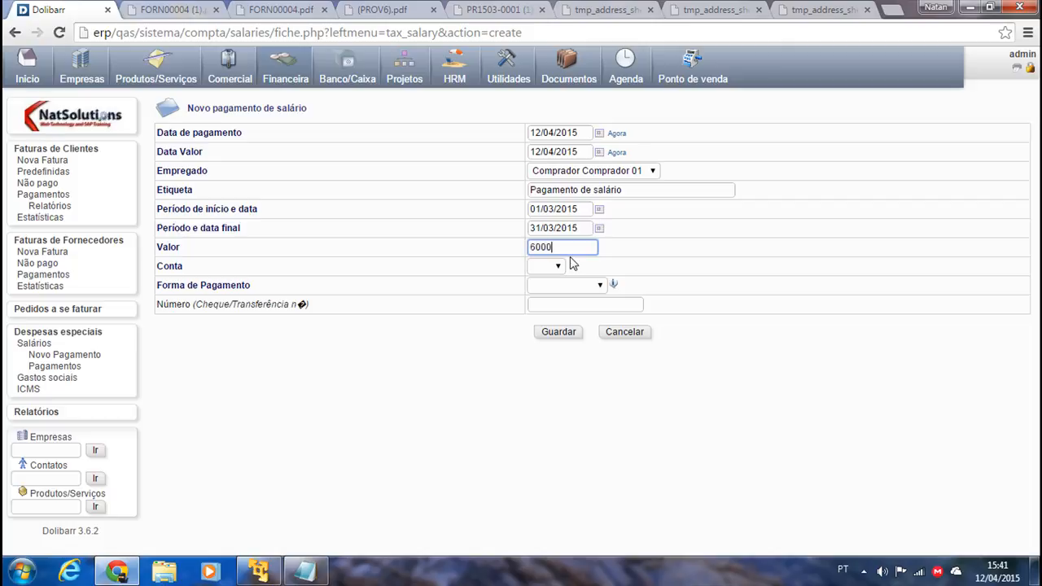
left_click(547, 266)
left_click(542, 291)
left_click(562, 284)
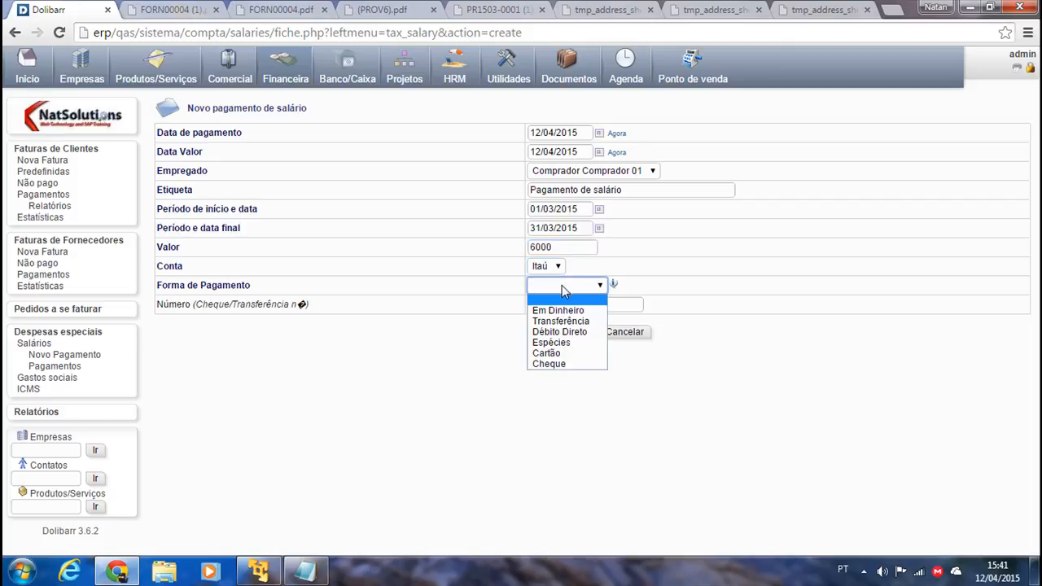
left_click(560, 320)
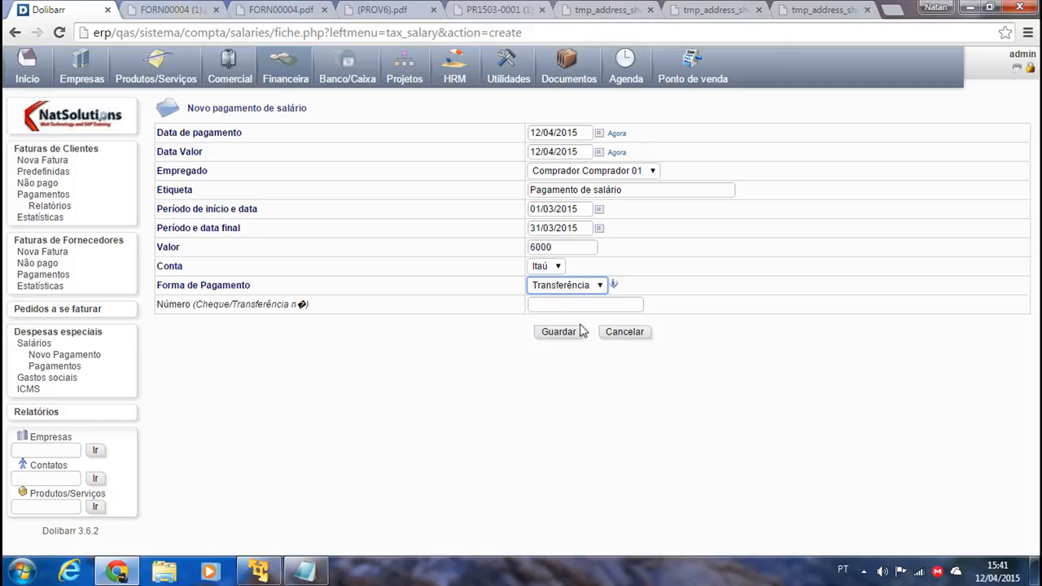
left_click(552, 334)
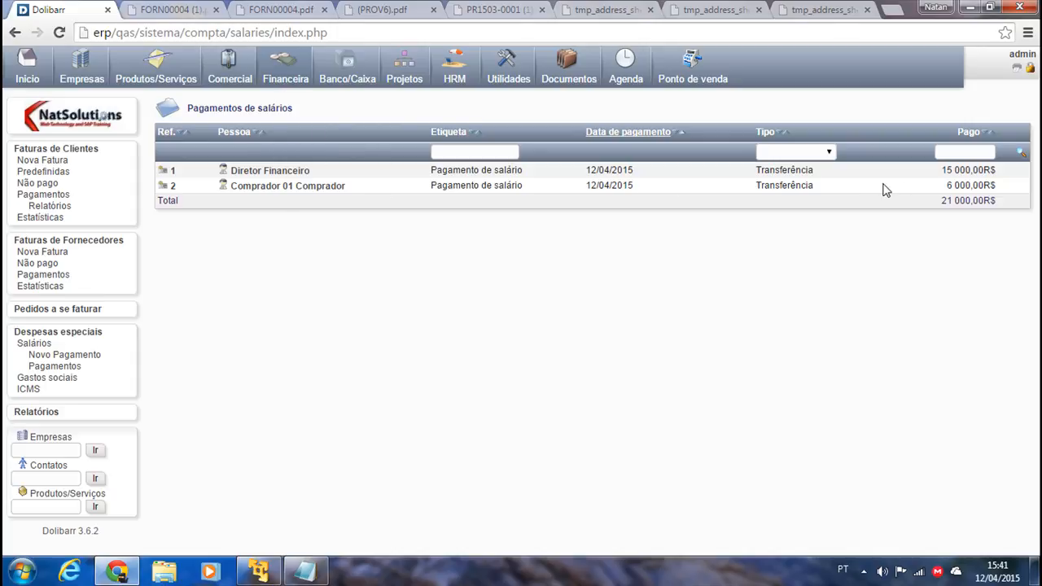
Look through the Configuração > Módulos list, then go to the Financeira area.
left_click(27, 69)
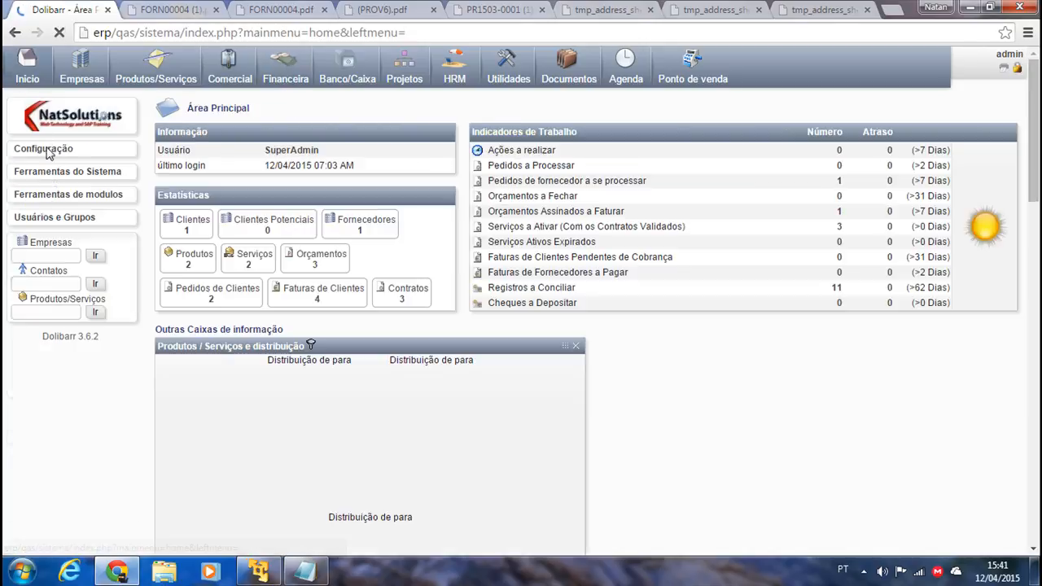
left_click(47, 151)
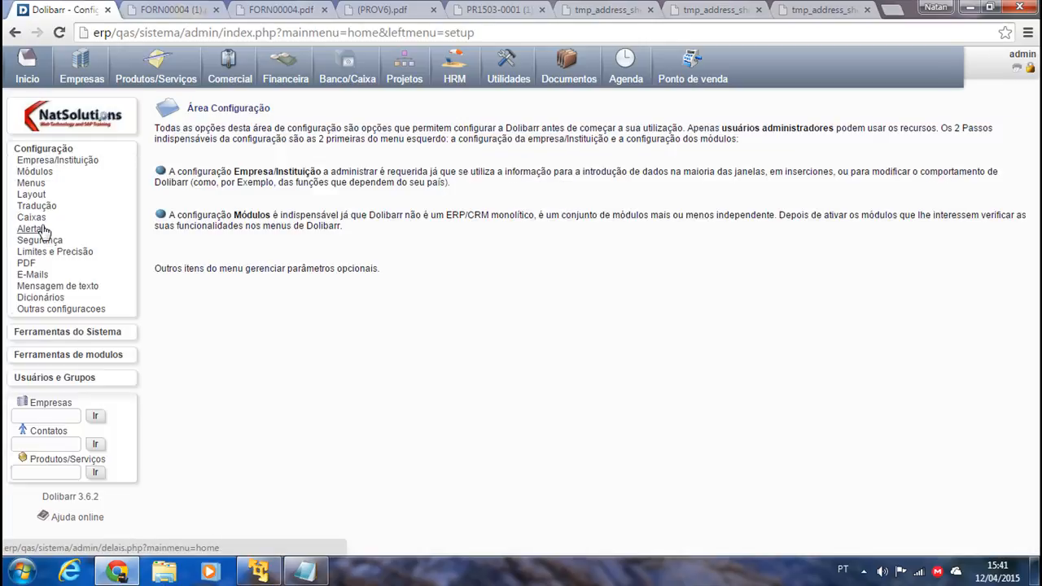
left_click(36, 172)
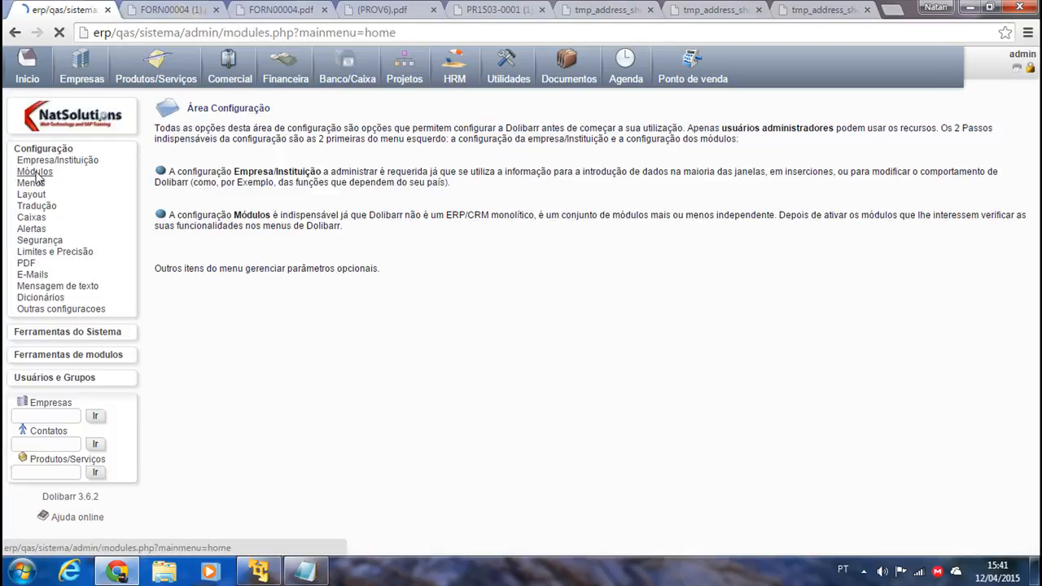
scroll(244, 440, "down", 3)
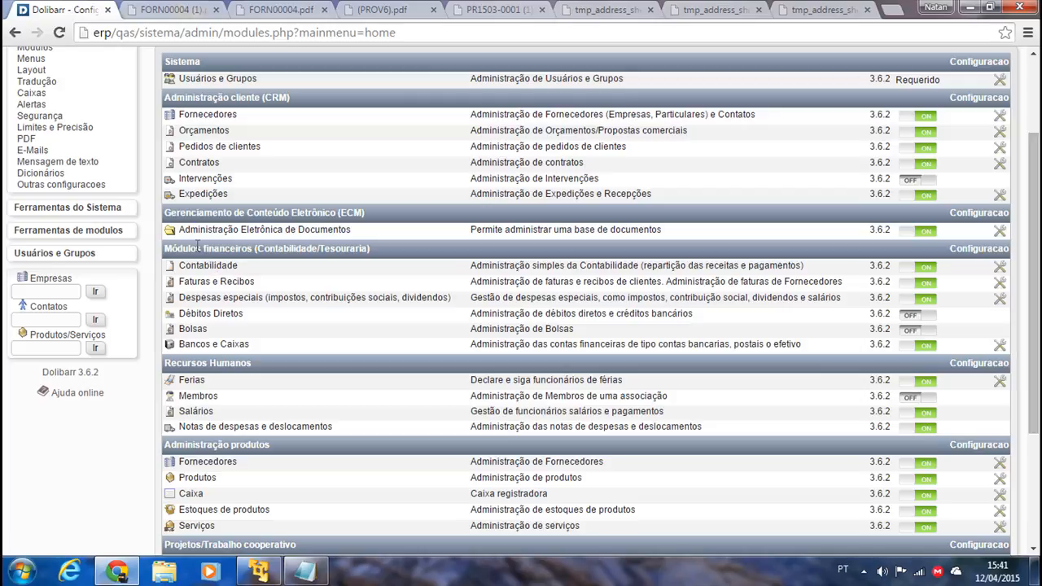
scroll(318, 279, "up", 3)
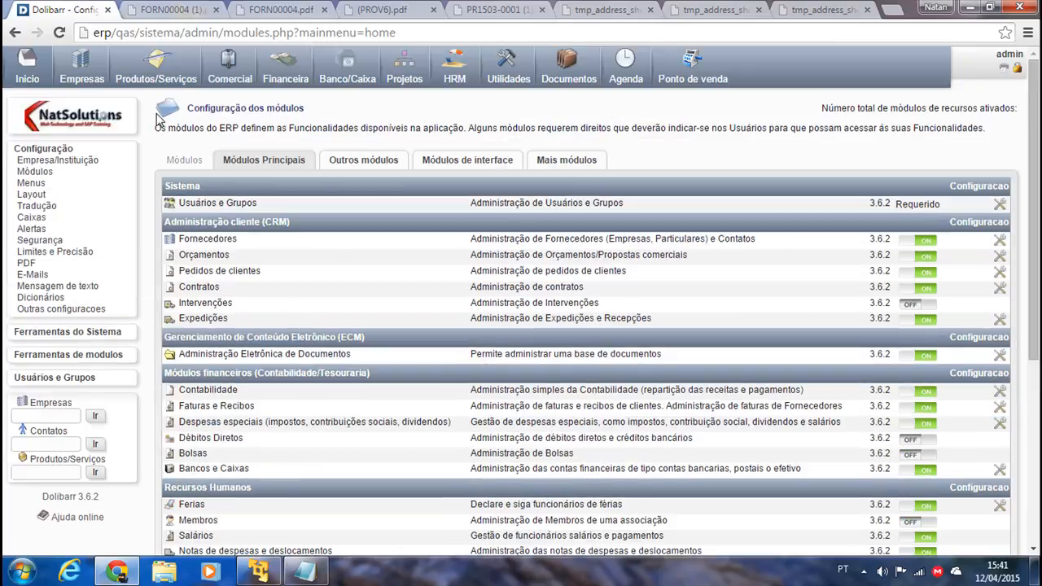
left_click(290, 72)
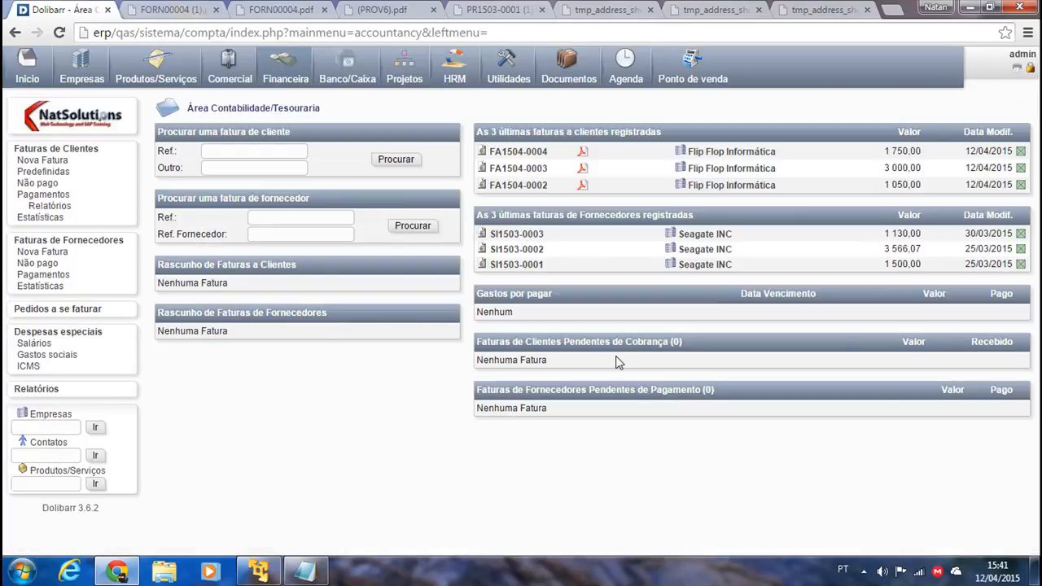
View the 2015 ICMS summary via Despesas especiais > Gastos sociais, then bring up the Itens Faltantes notes.
left_click(78, 338)
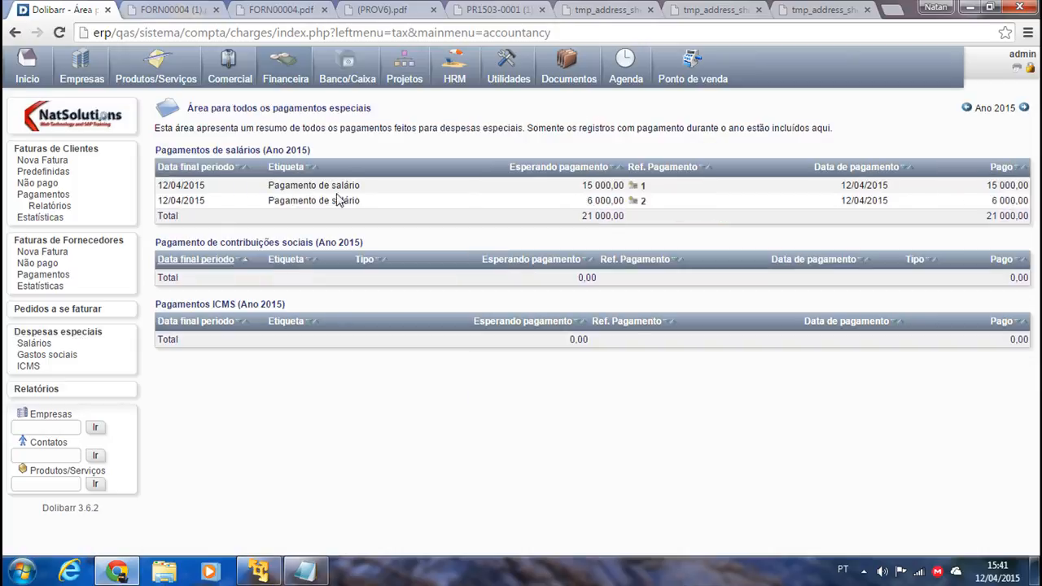
left_click(73, 355)
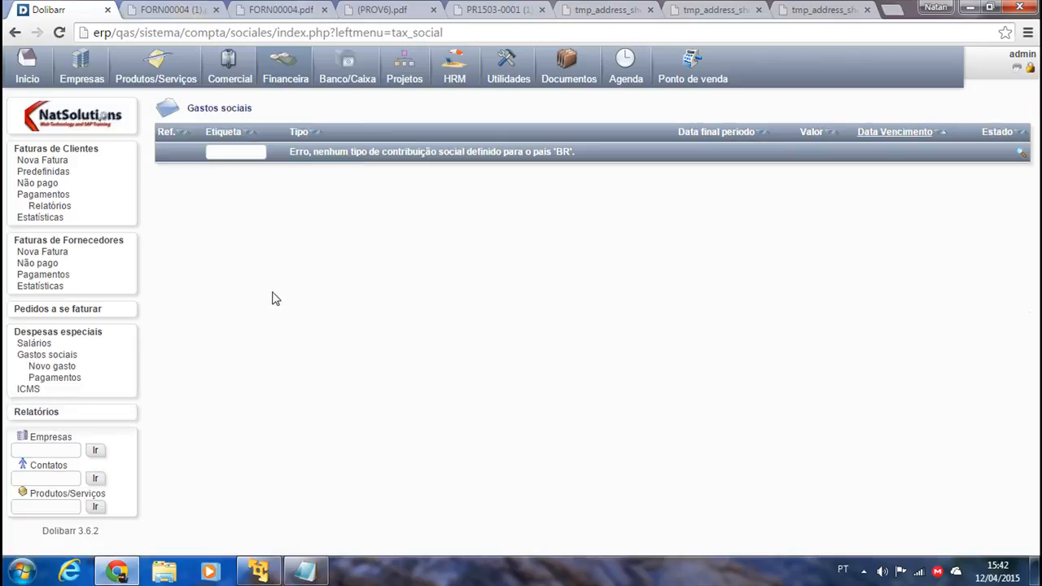
left_click(31, 390)
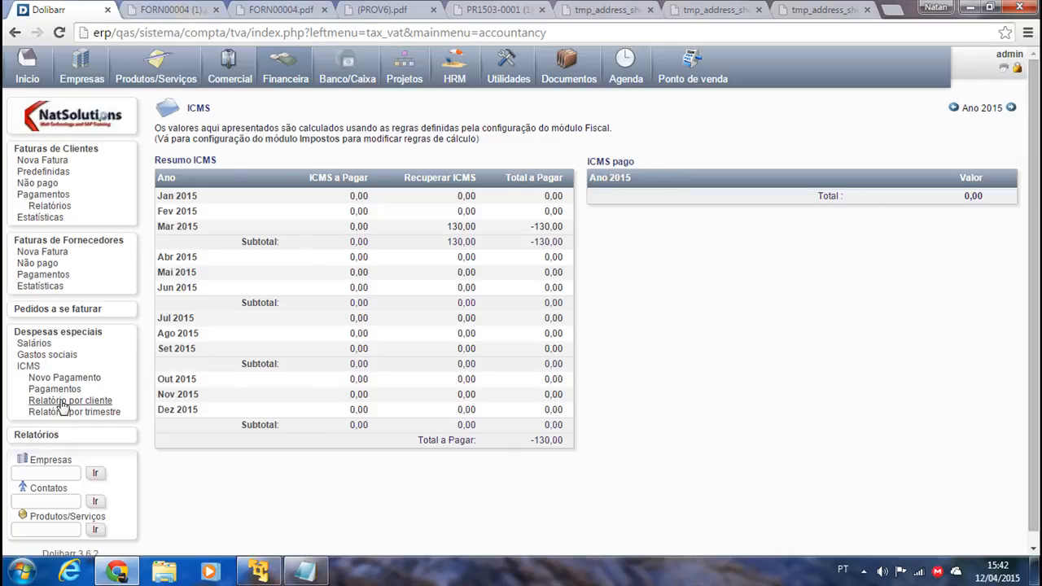
left_click(305, 570)
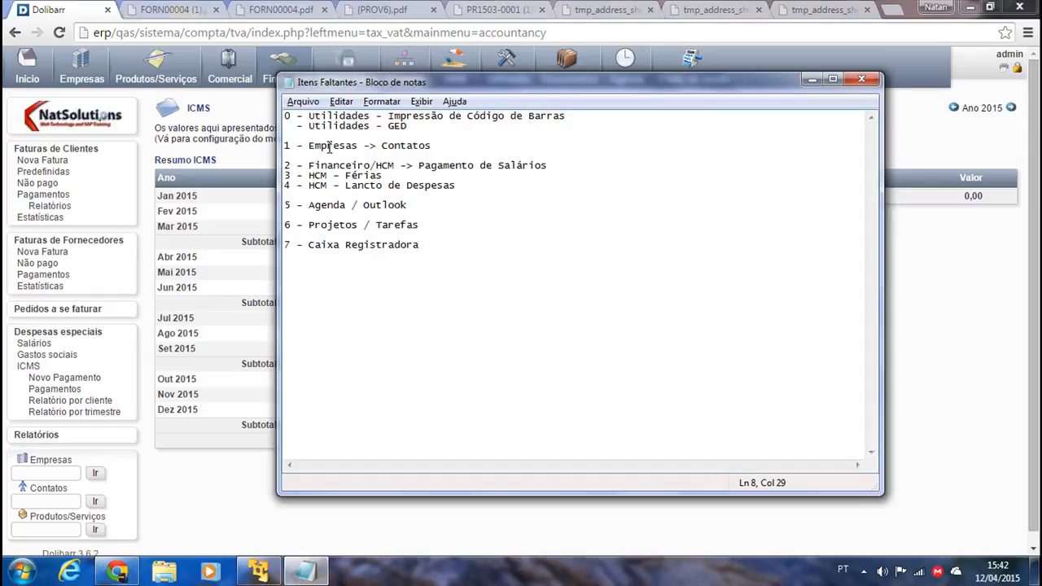
Highlight the Empresas -> Contatos, salary, expense and 3 - HCM - Férias checklist lines, then minimize Notepad.
left_click(440, 145)
key("ctrl+shift+Left")
key("ctrl+shift+Left")
key("ctrl+shift+Left")
key("ctrl+shift+Left")
key("ctrl+shift+Left")
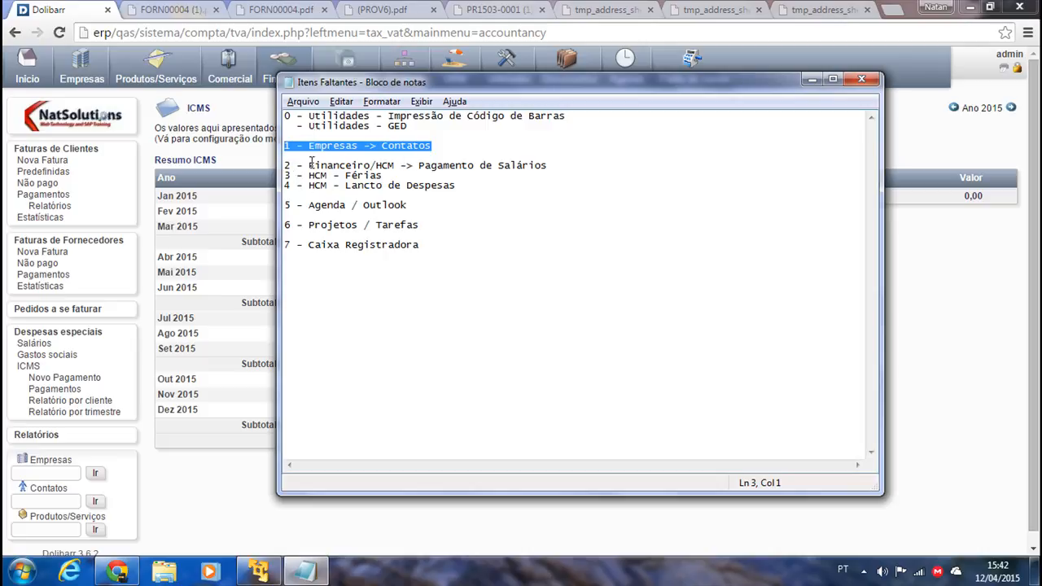
left_click_drag(552, 168, 285, 166)
left_click(398, 186)
left_click_drag(399, 186, 309, 165)
left_click(350, 185)
left_click_drag(383, 176, 285, 176)
left_click(812, 79)
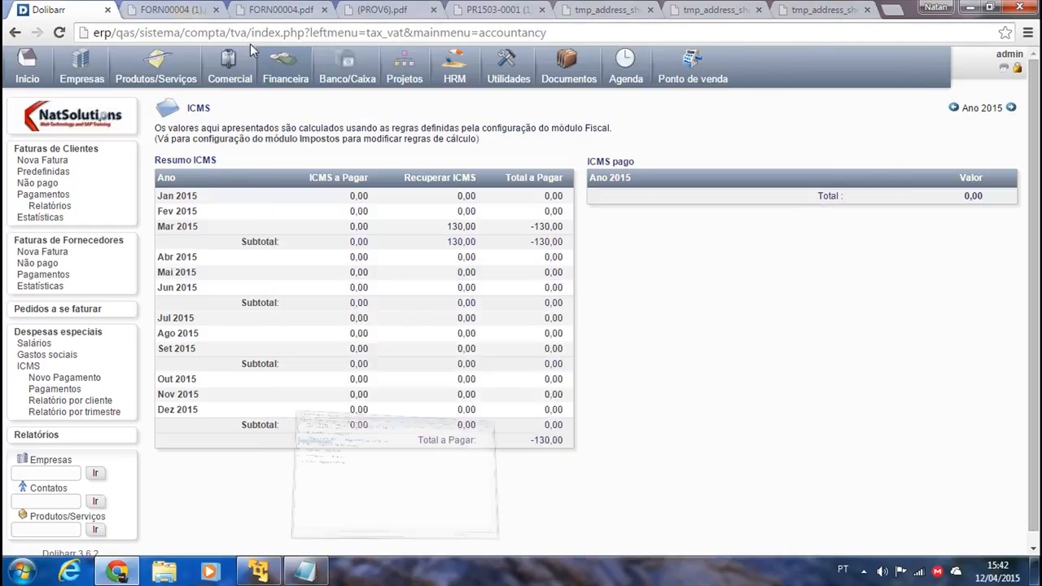
Look at the HRM holiday request form, then open the Ferias list of requests.
left_click(455, 82)
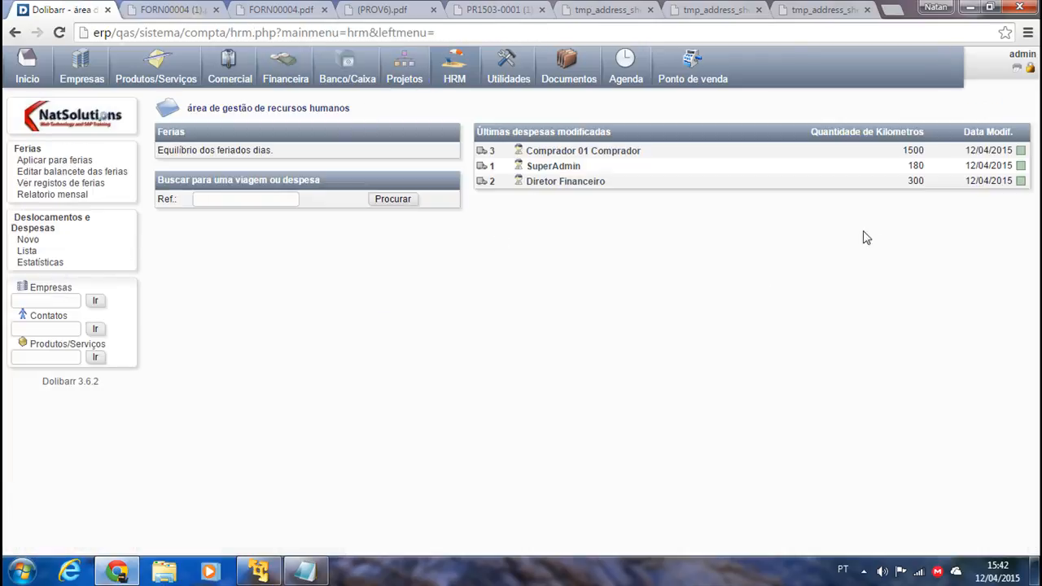
left_click(42, 162)
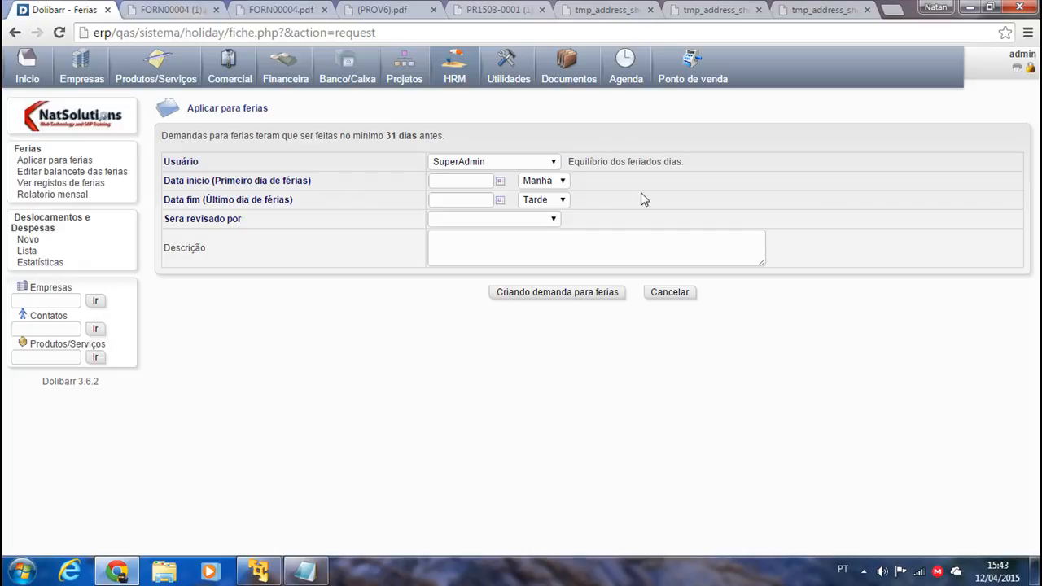
left_click(35, 151)
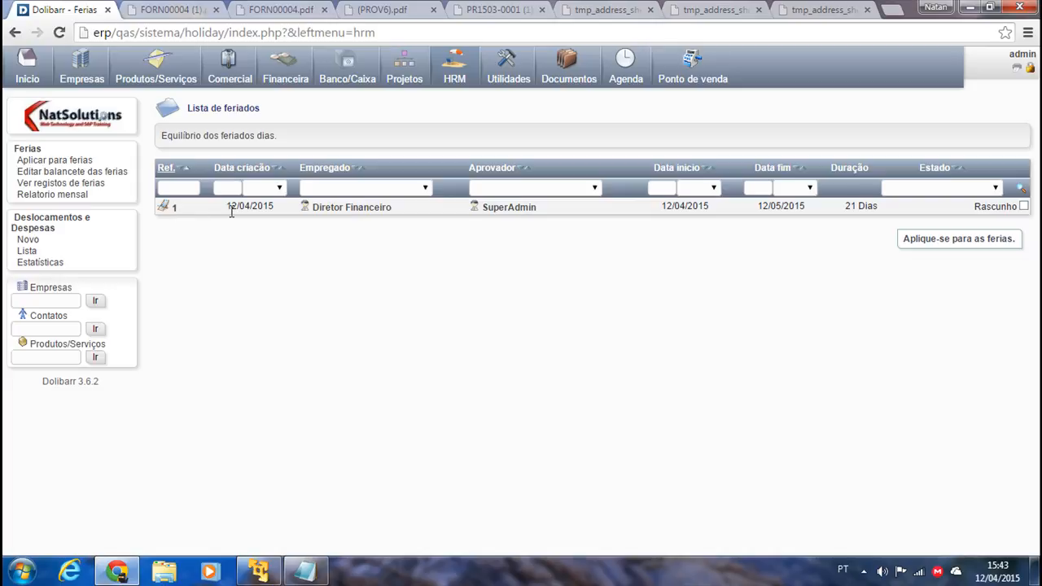
Start a leave request for Comprador Comprador 01 from 12/04/2015 to 08/06/2015.
left_click(905, 242)
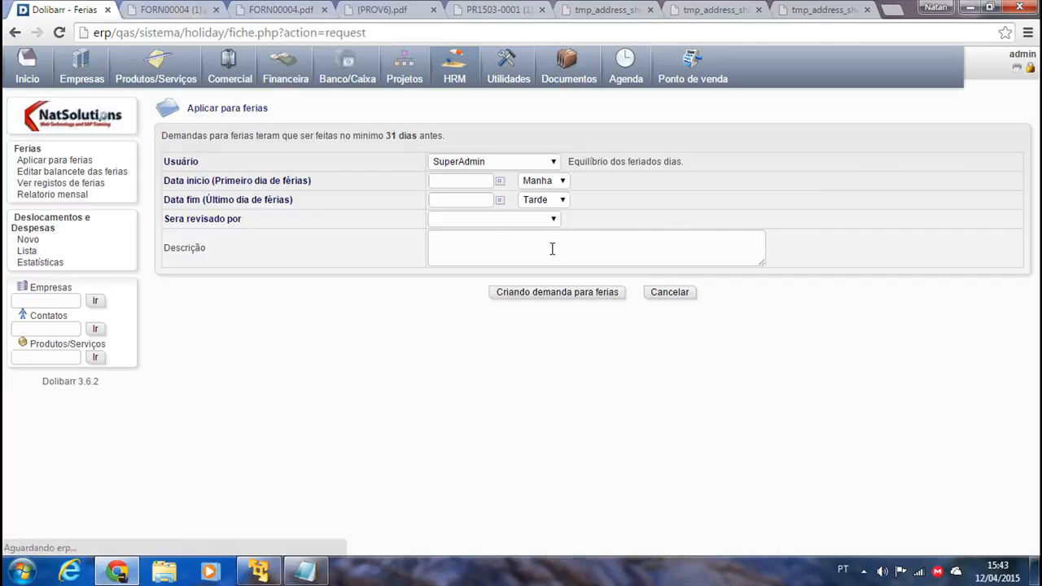
left_click(486, 163)
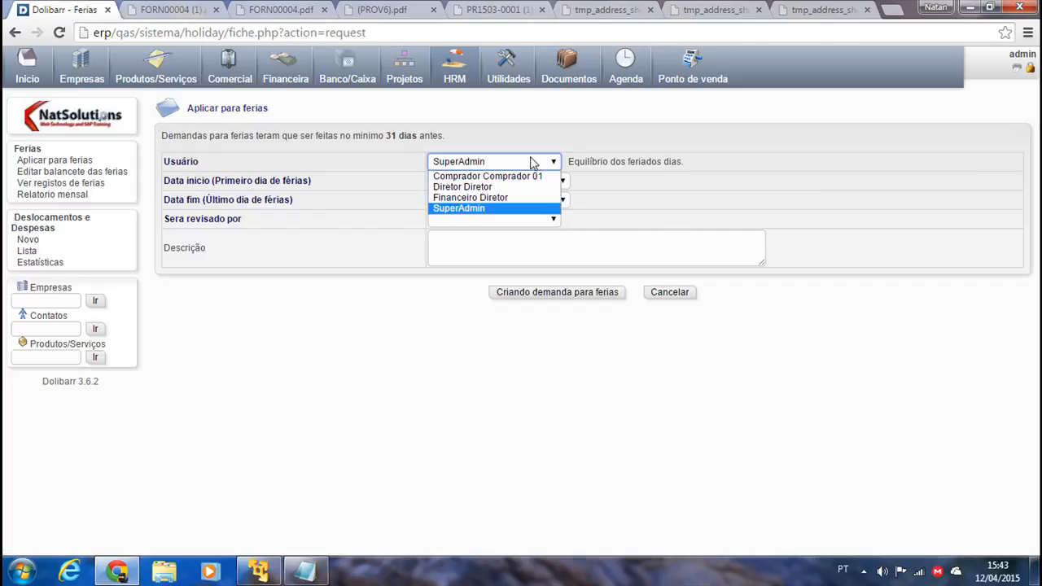
left_click(477, 173)
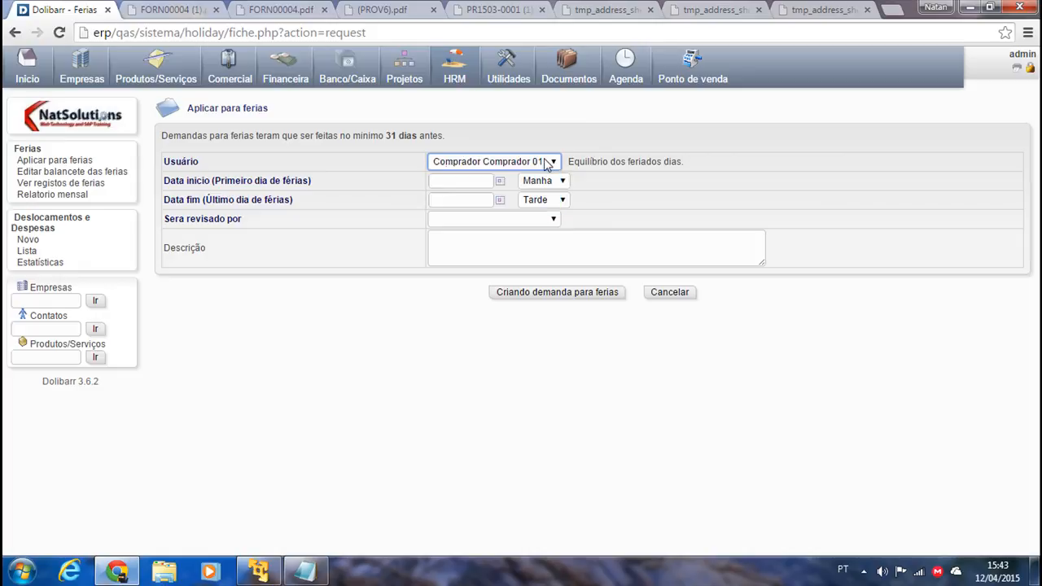
left_click(500, 181)
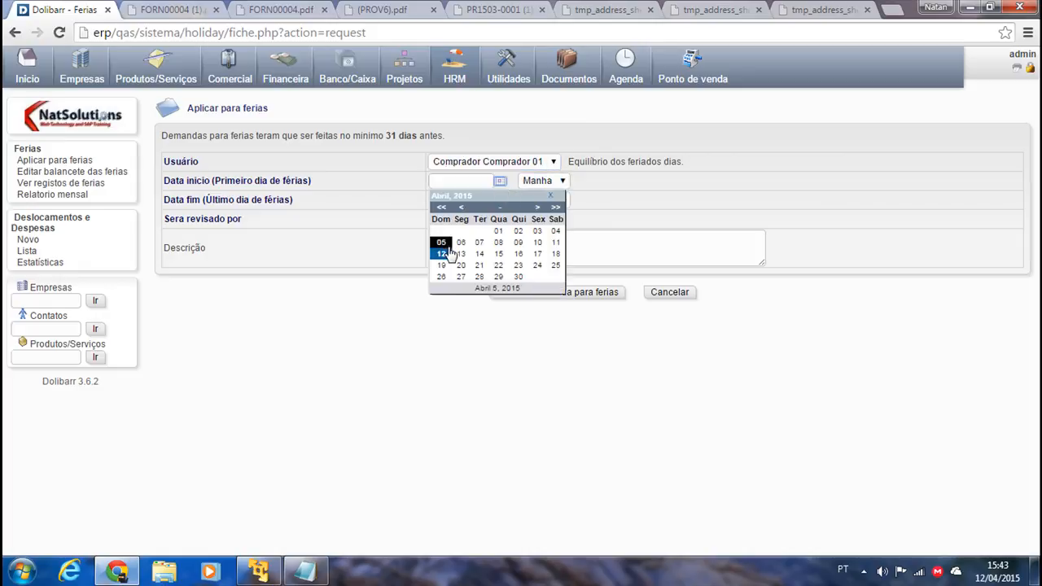
left_click(440, 252)
left_click(500, 200)
left_click(535, 226)
left_click(536, 227)
left_click(462, 261)
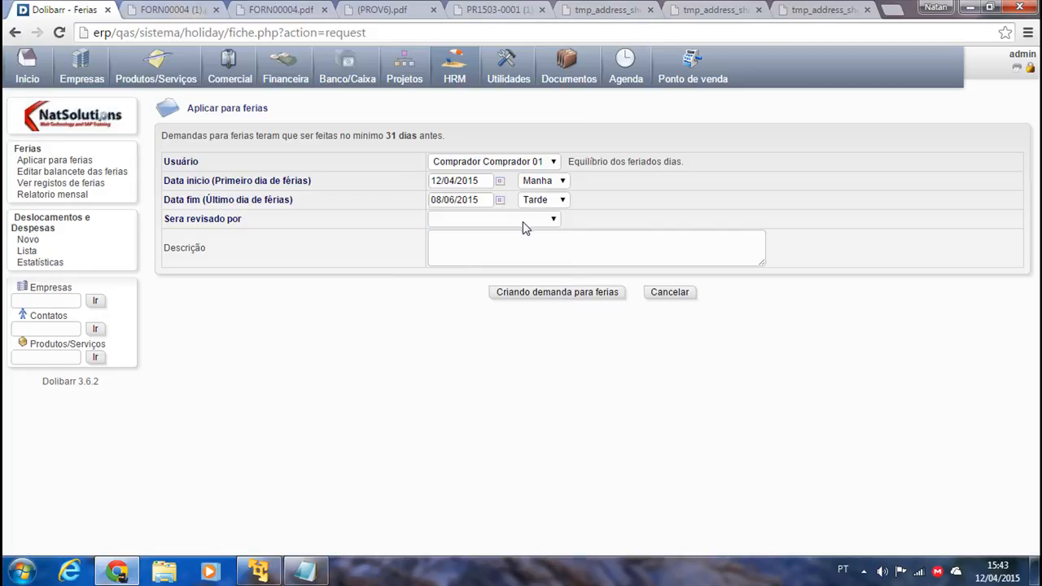
Keep the default reviewer, submit the request, and view the holiday balance update log.
left_click(495, 219)
left_click(459, 282)
left_click(524, 296)
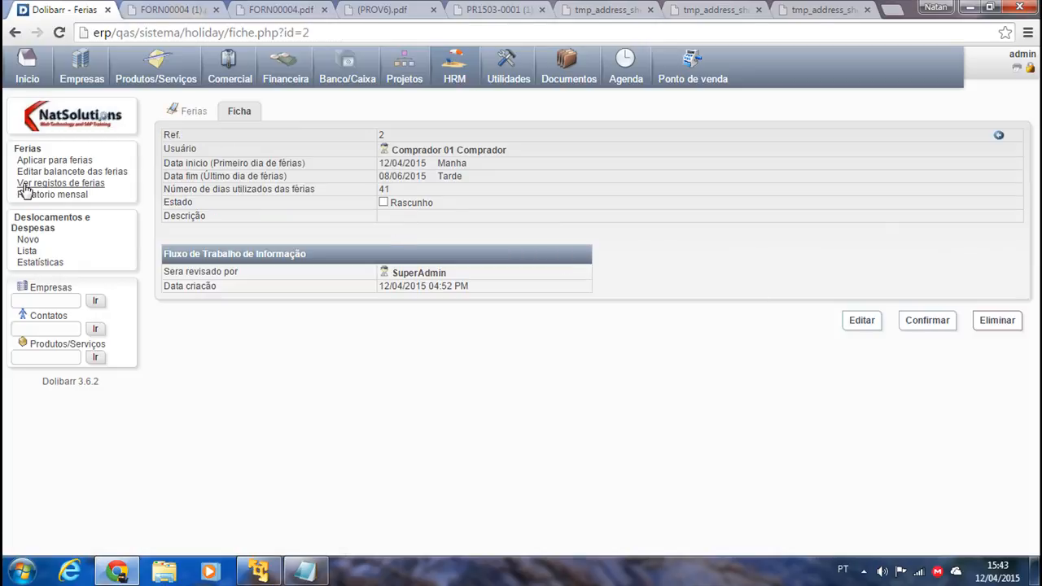
left_click(61, 184)
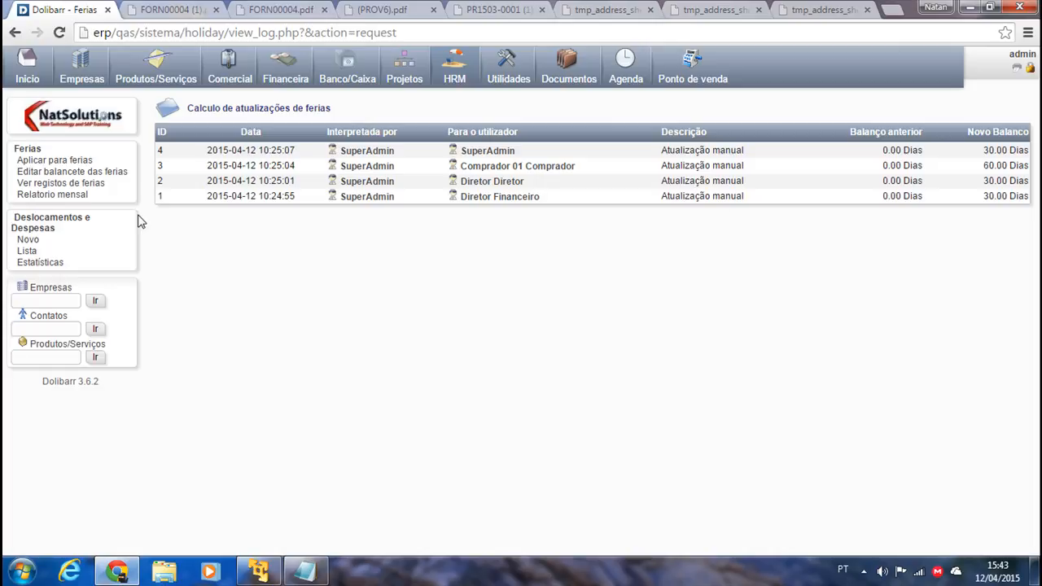
Browse the holiday reports and step through employees' available days in the holiday balance editor.
left_click(57, 198)
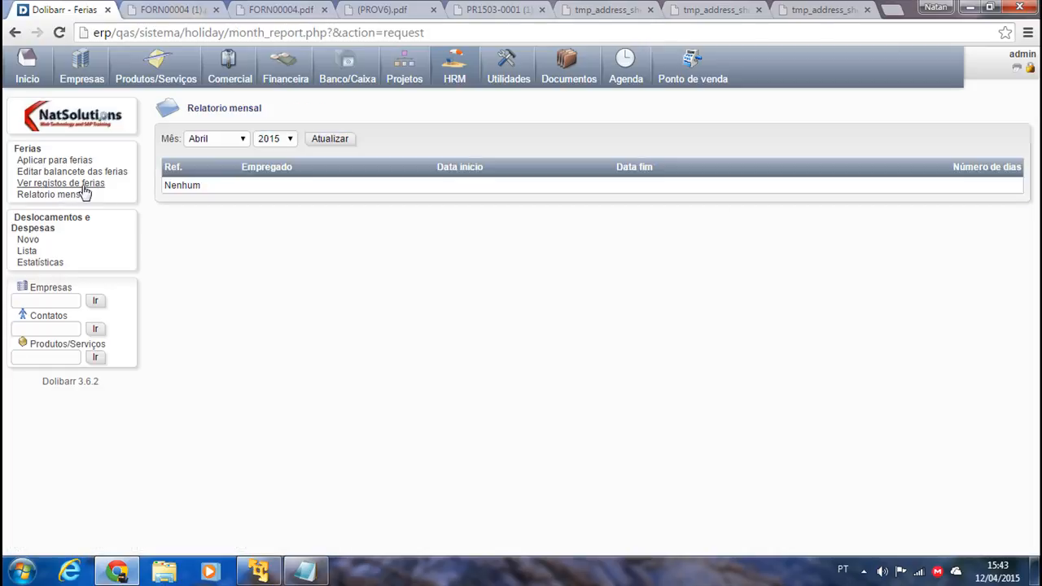
left_click(46, 183)
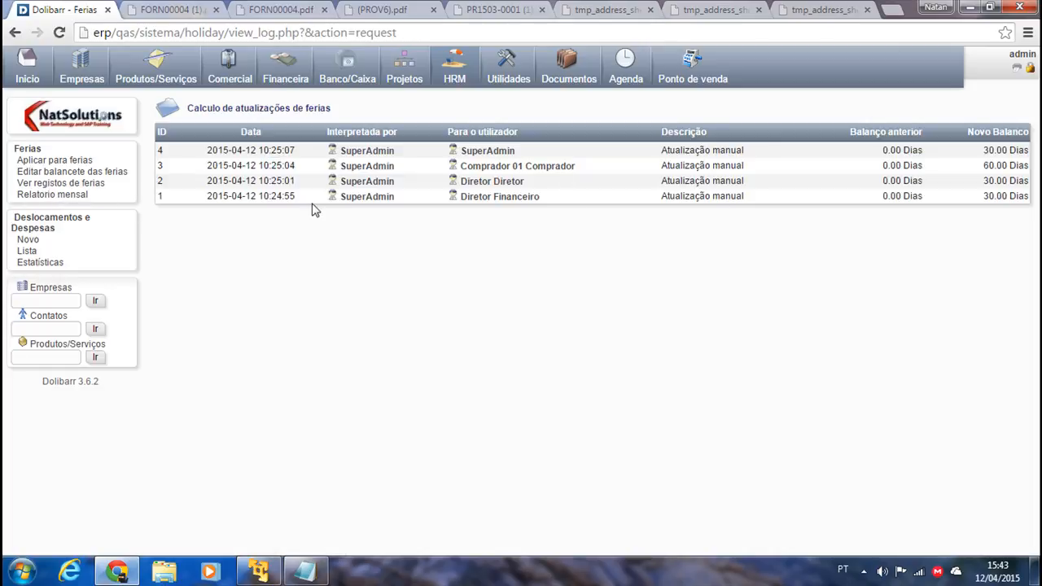
left_click(51, 171)
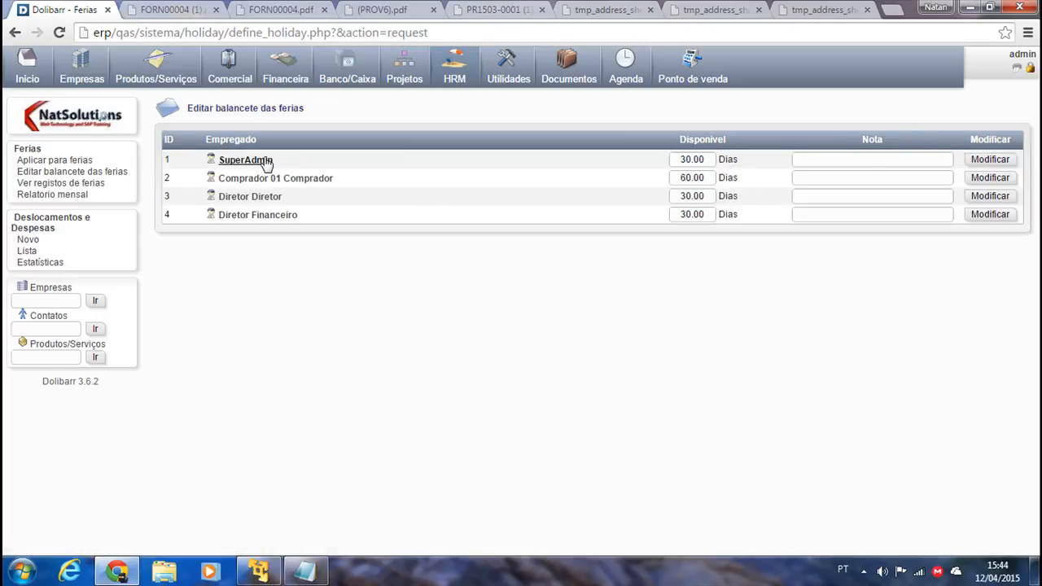
left_click(691, 160)
left_click(688, 177)
left_click(685, 196)
left_click(684, 214)
left_click(845, 174)
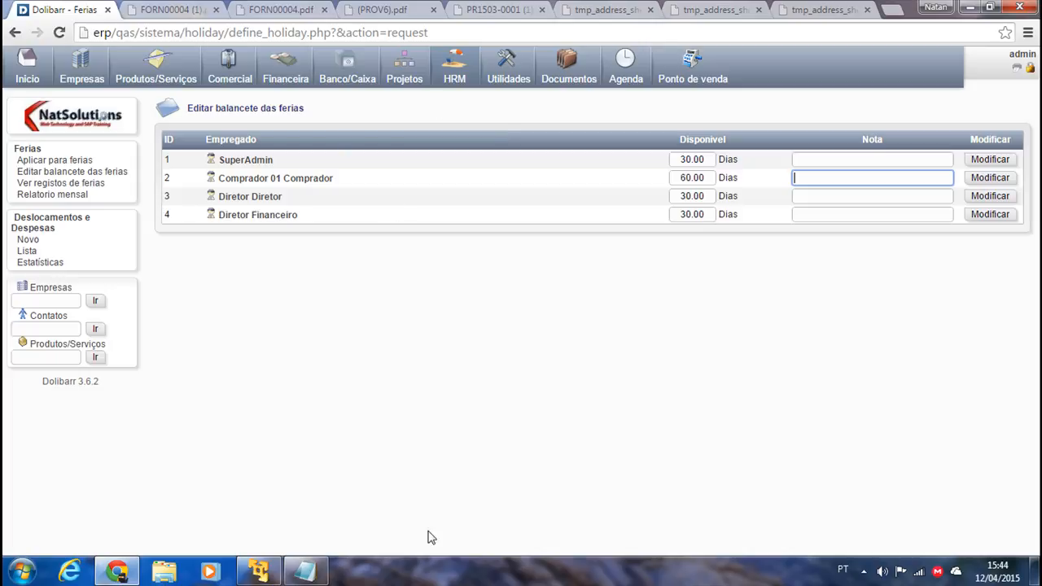
Mark the expense-entry item in the notes, then go to Deslocamentos e Despesas in Dolibarr.
left_click(306, 572)
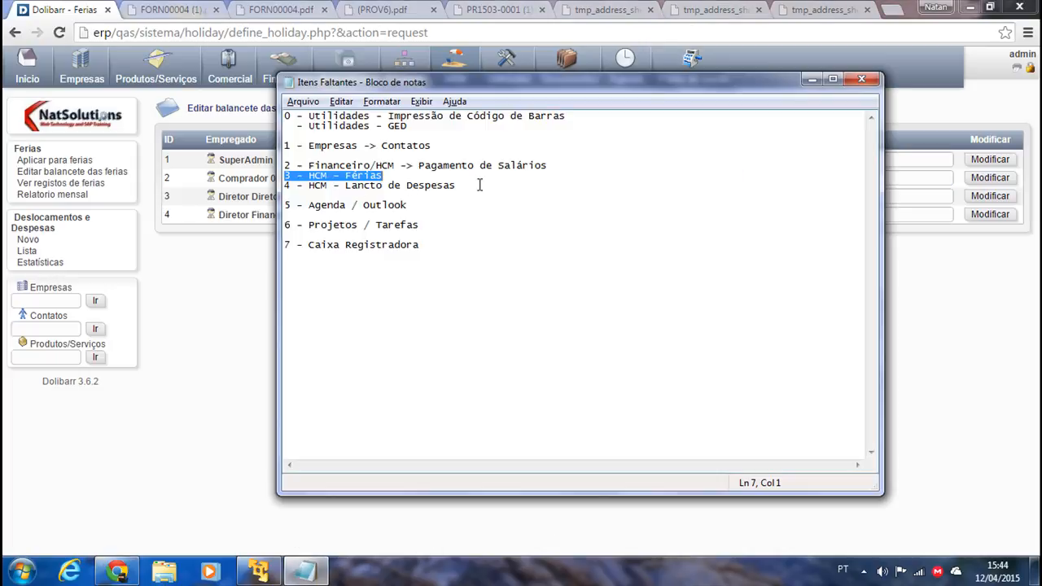
left_click_drag(480, 186, 376, 186)
left_click(175, 291)
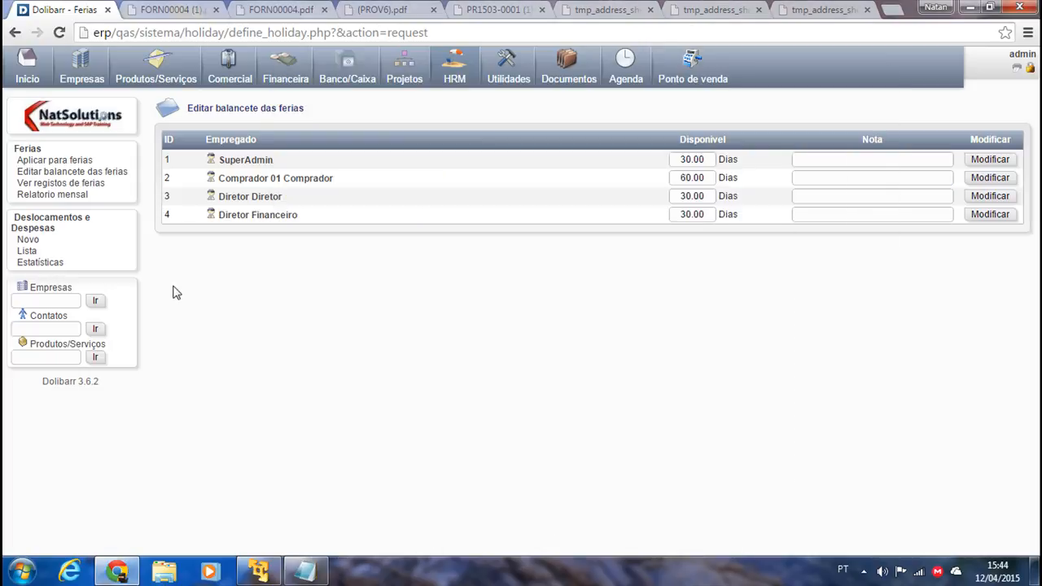
left_click(39, 224)
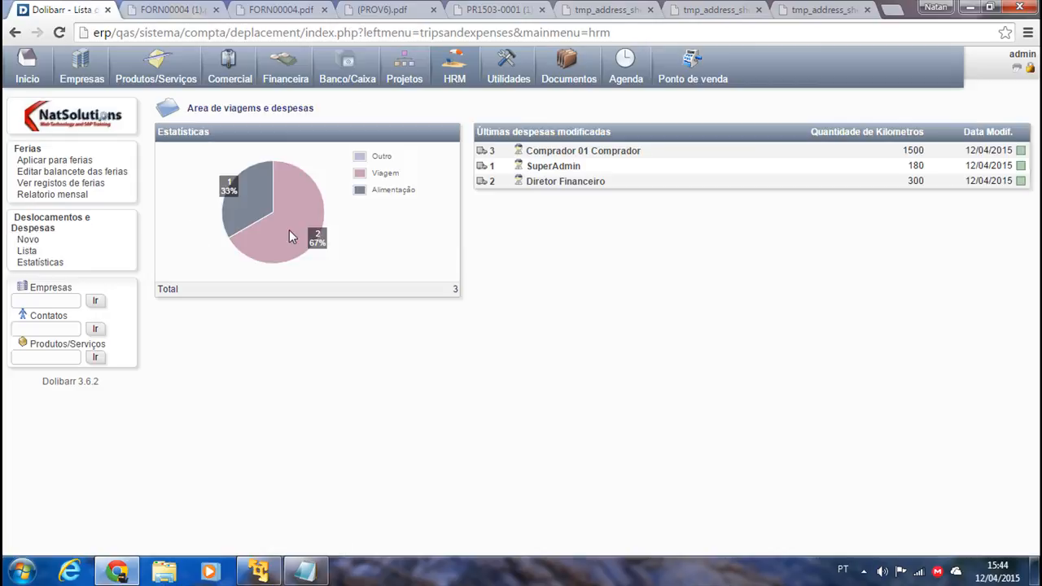
Start a new trip of type Alimentação for the administrator user, dated 21/04/2015.
left_click(28, 240)
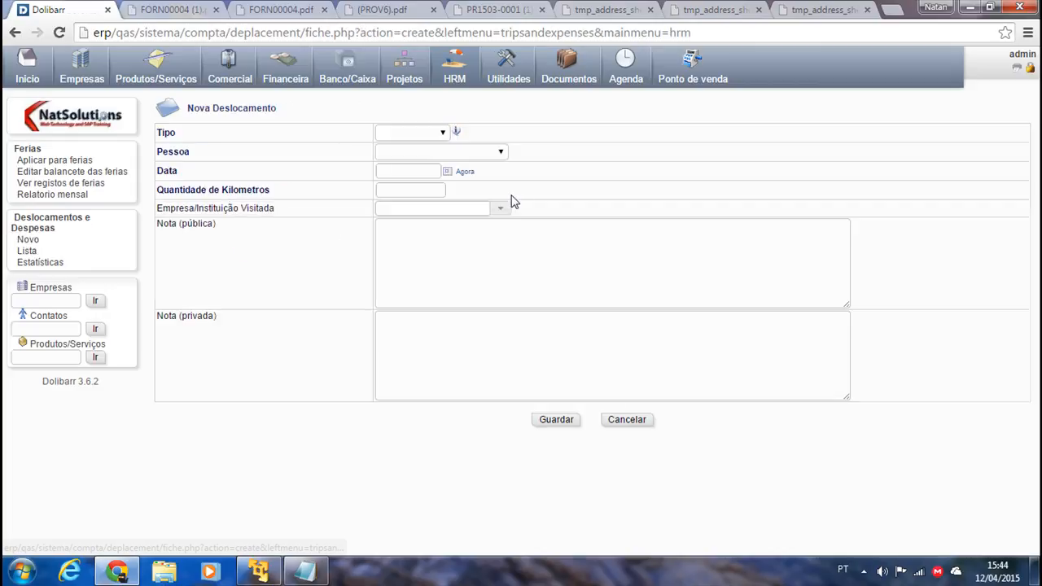
left_click(413, 131)
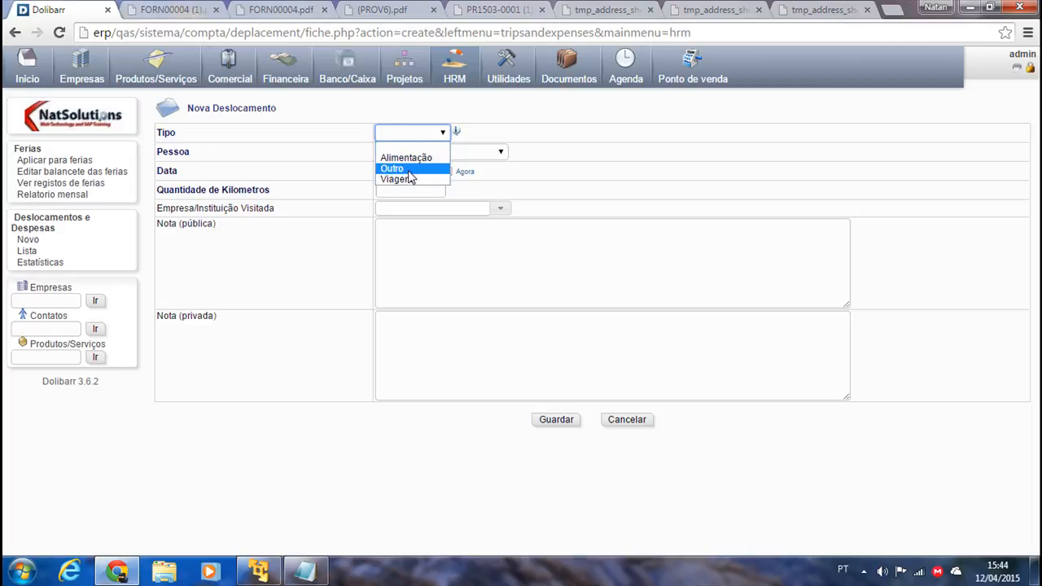
left_click(419, 157)
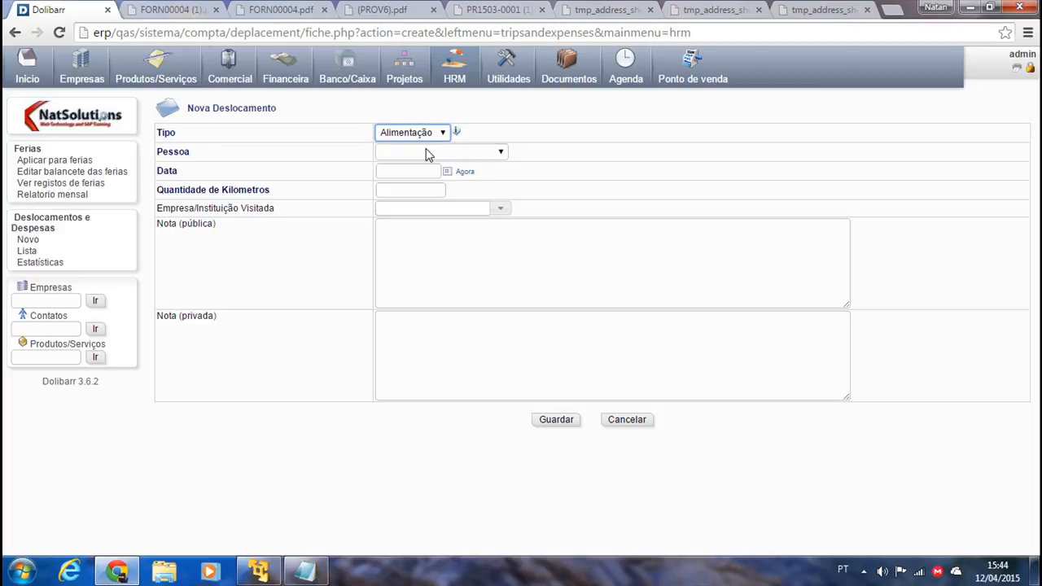
left_click(426, 154)
left_click(413, 208)
left_click(430, 170)
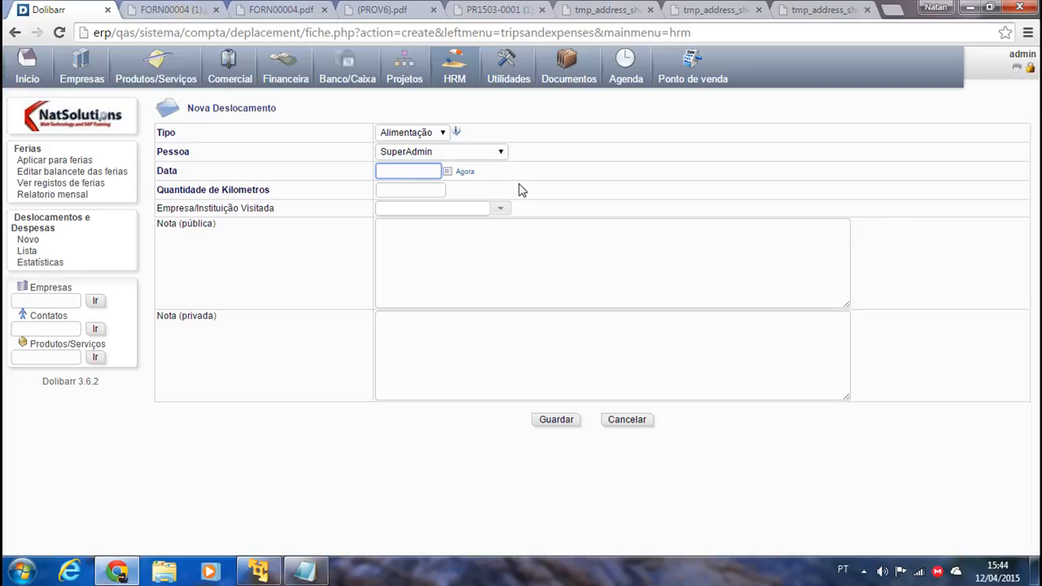
left_click(448, 172)
left_click(426, 252)
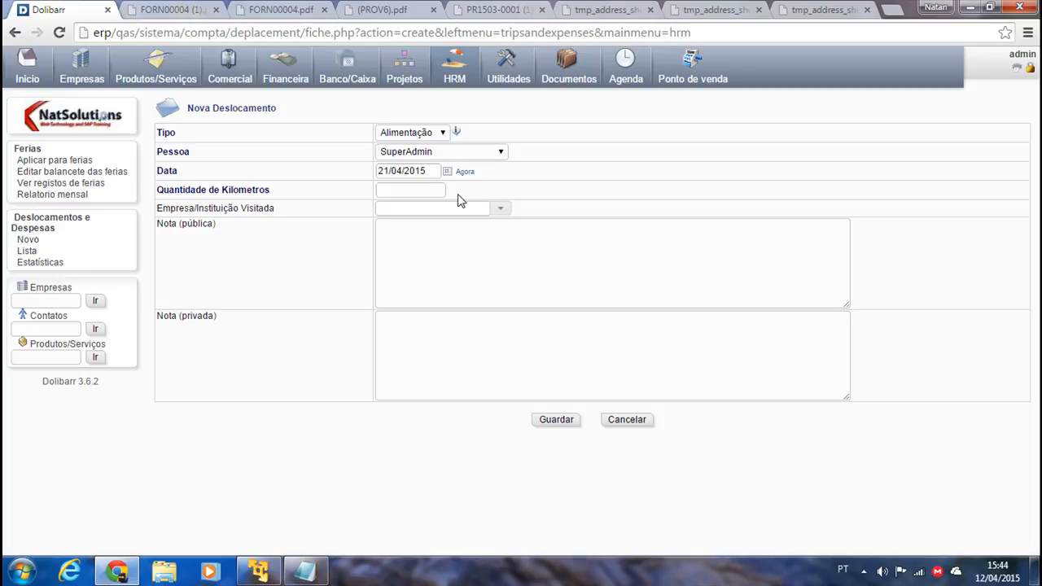
Enter 60 km, set Flip Flop Informática as the visited company, then save and validate the trip.
left_click(415, 188)
left_click_drag(272, 195, 157, 191)
left_click(414, 190)
left_click(438, 208)
left_click(500, 208)
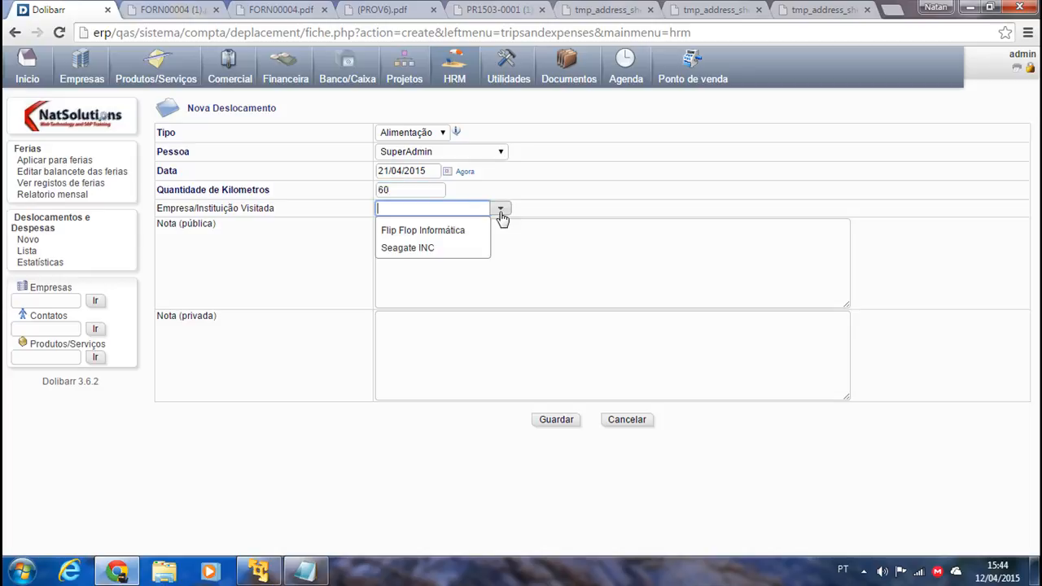
left_click(410, 234)
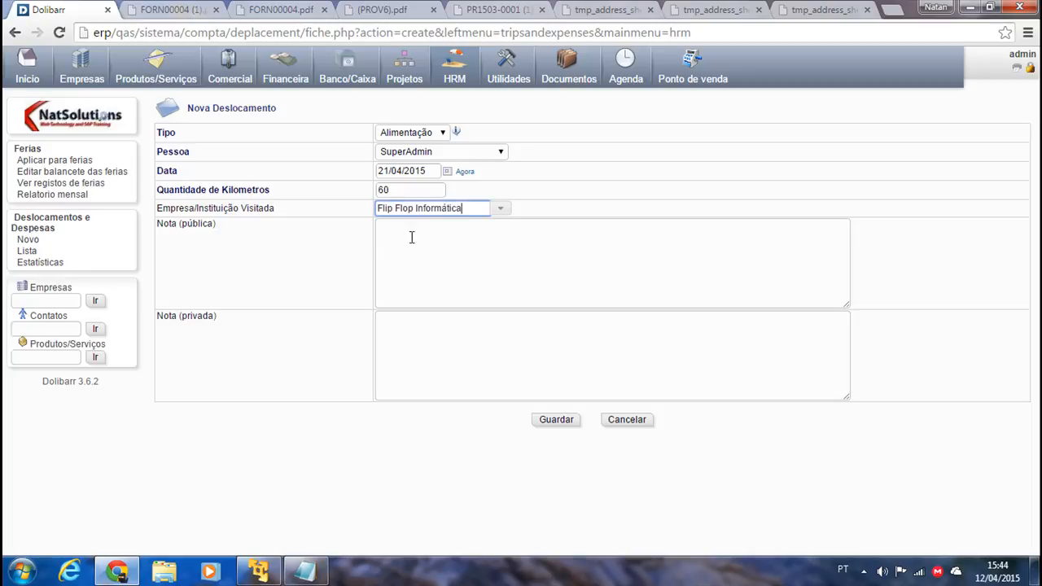
left_click(423, 227)
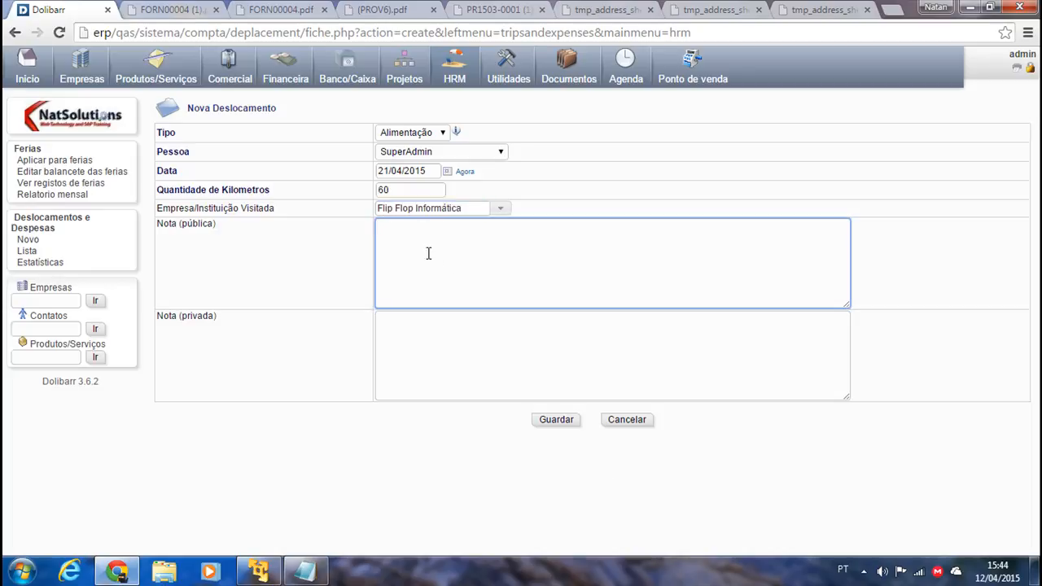
left_click(415, 342)
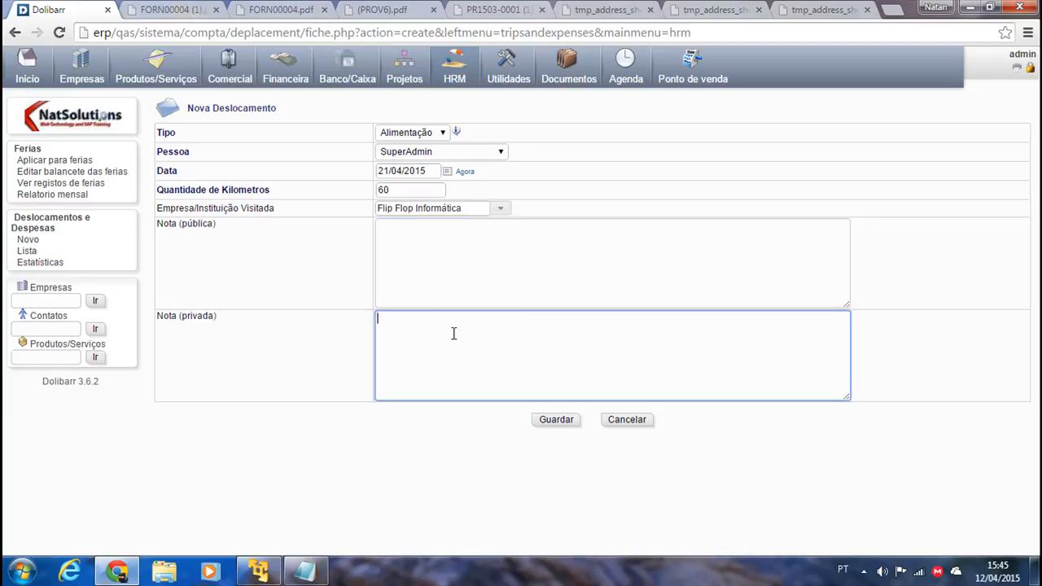
left_click(556, 420)
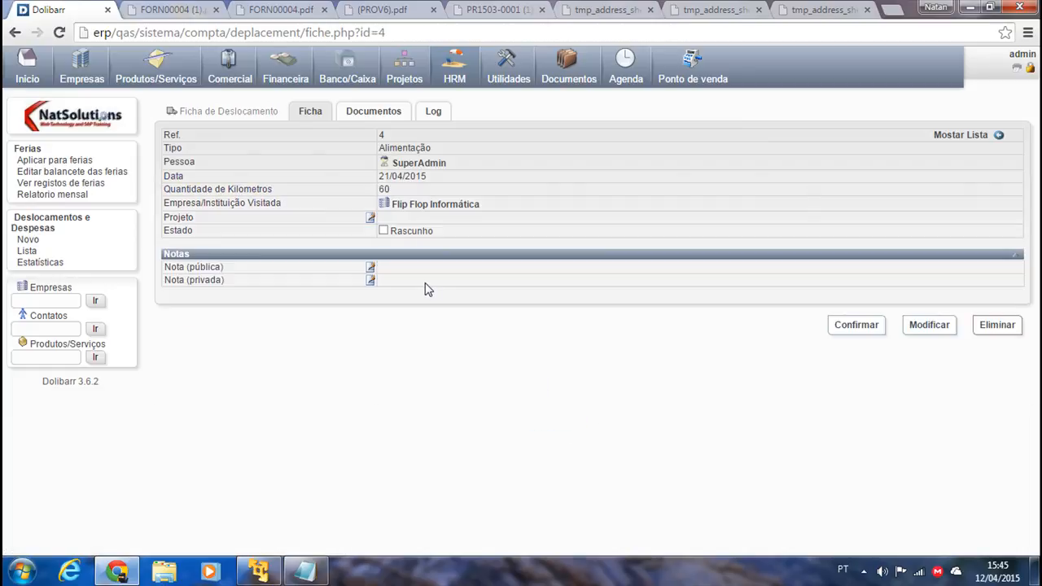
left_click(854, 327)
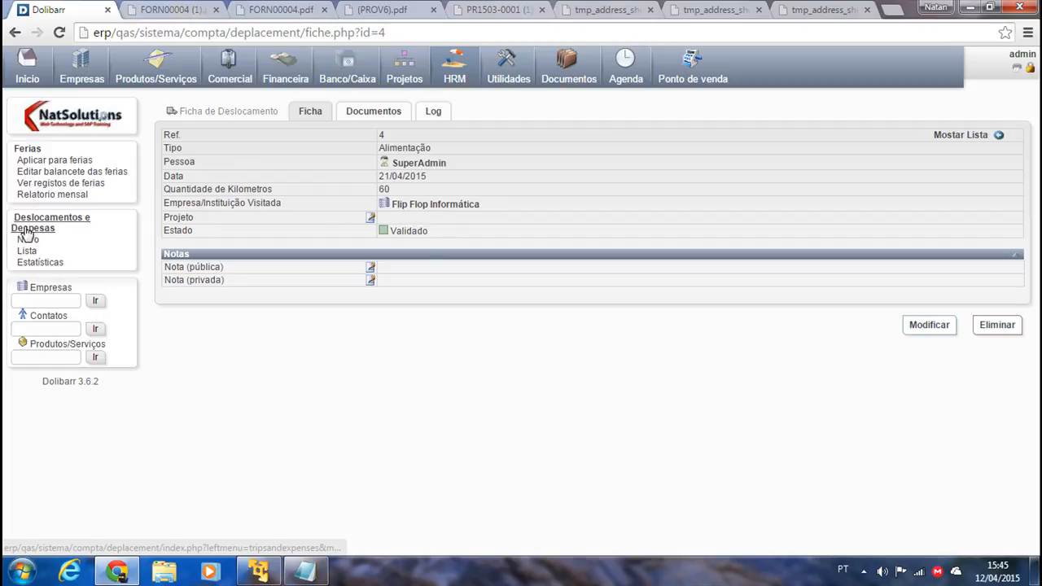
On the trip statistics, try Flip Flop Informática and Seagate INC supplier filters, then clear and refresh.
left_click(27, 252)
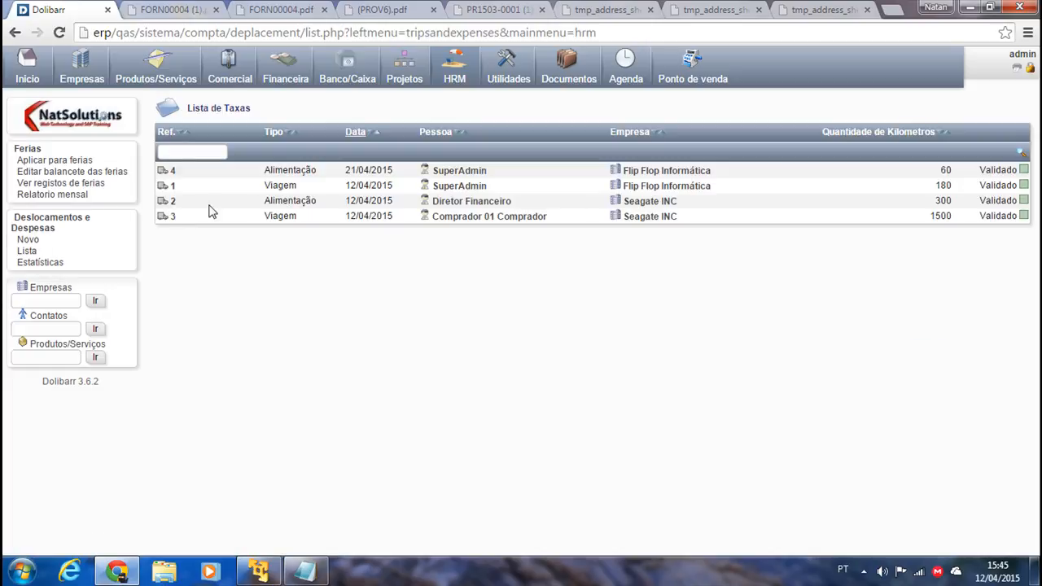
left_click(37, 263)
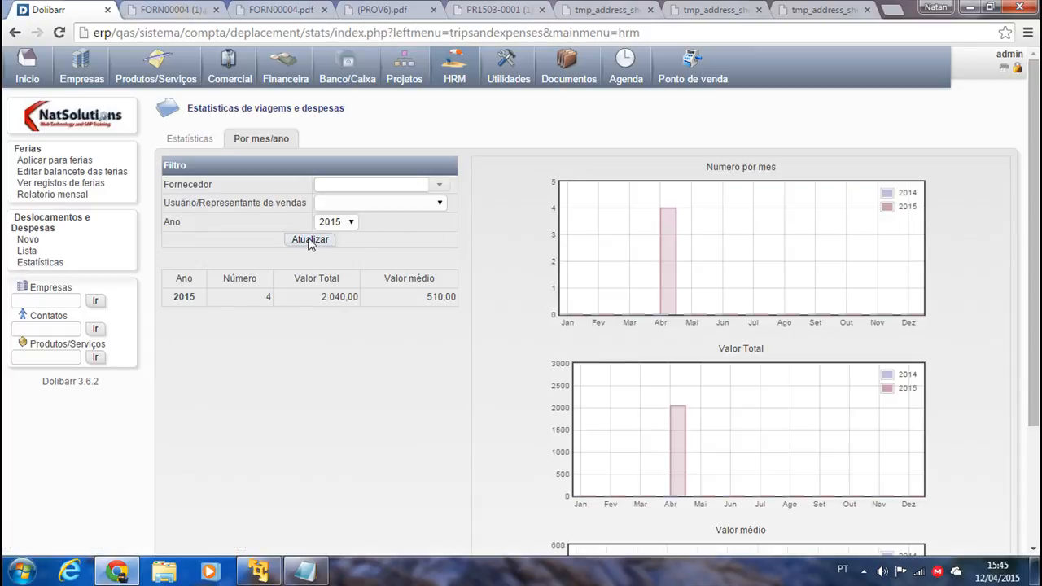
left_click(385, 207)
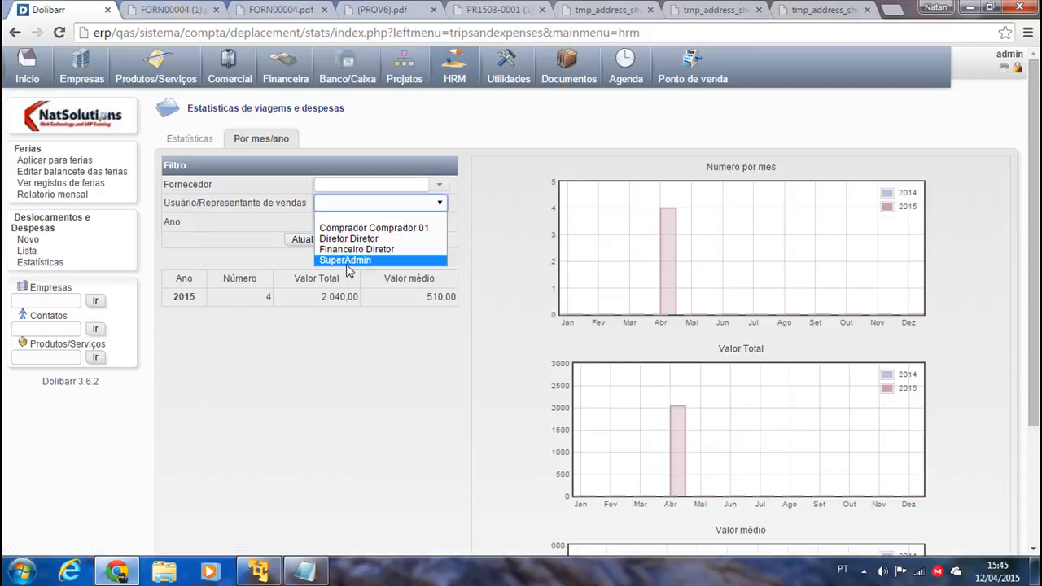
left_click(357, 175)
left_click(438, 184)
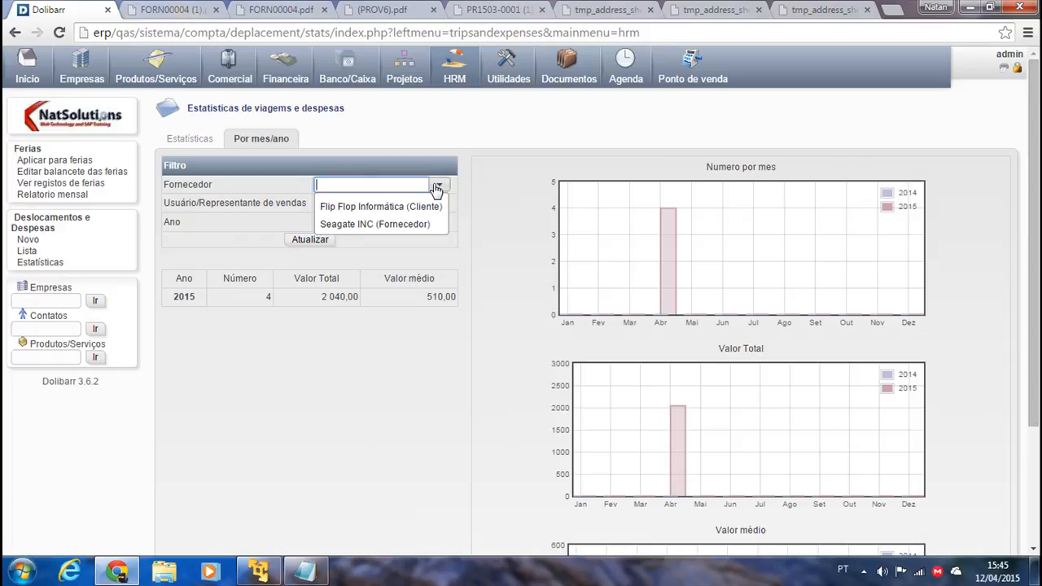
left_click(395, 208)
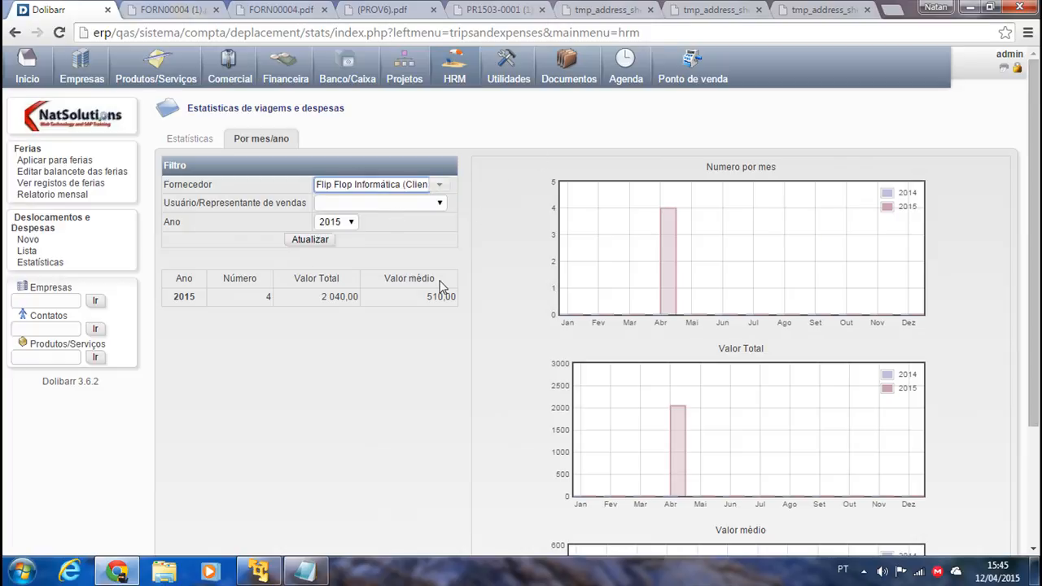
left_click(439, 185)
left_click(443, 224)
left_click(439, 185)
left_click(411, 202)
key("ctrl+a")
key("BackSpace")
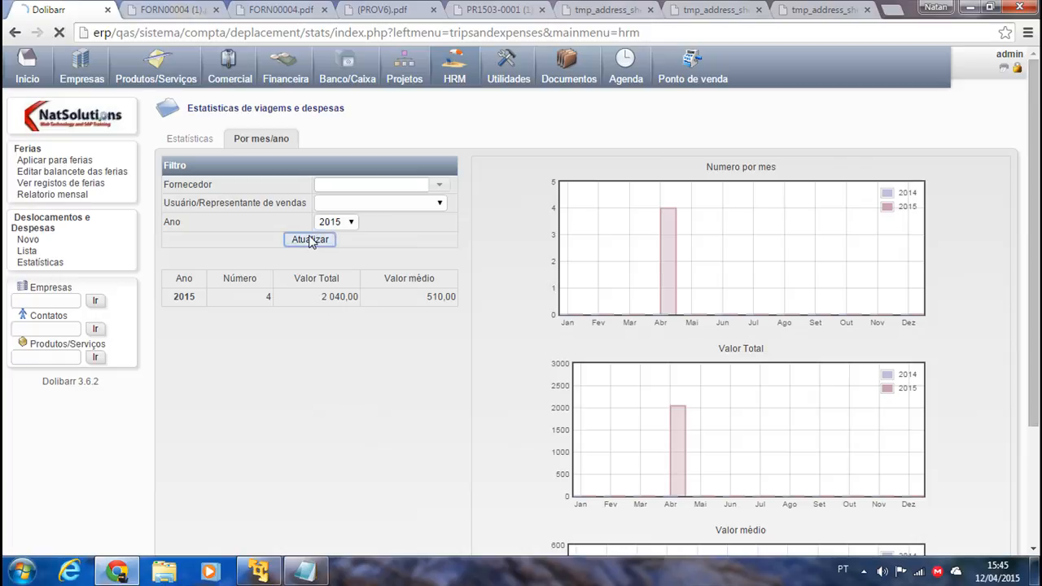
left_click(310, 241)
Clear the user filter and review the unfiltered 2015 statistics: 4 trips totalling 2 040,00.
left_click(371, 203)
left_click(371, 205)
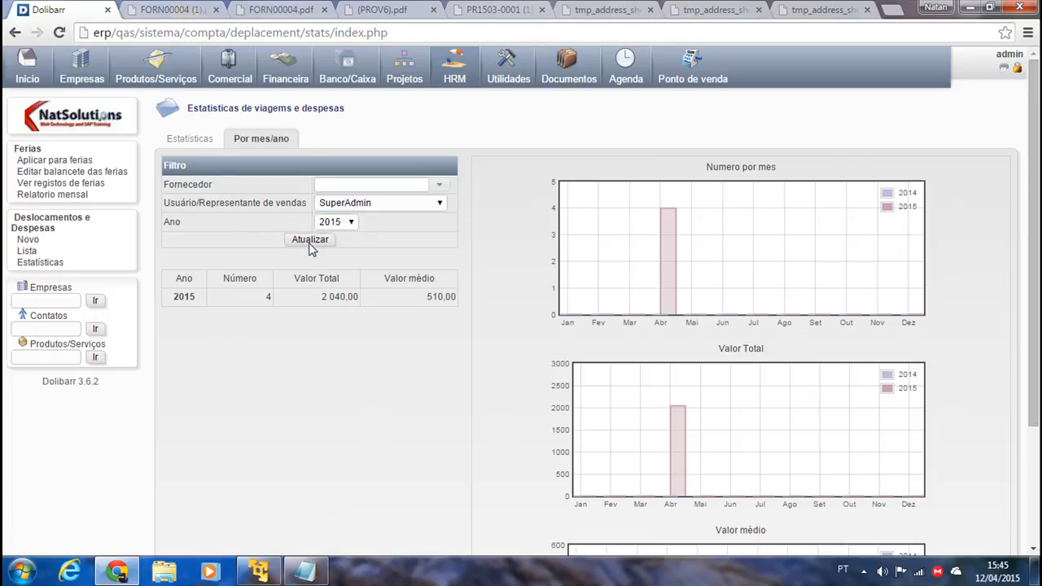
left_click(417, 206)
left_click(359, 213)
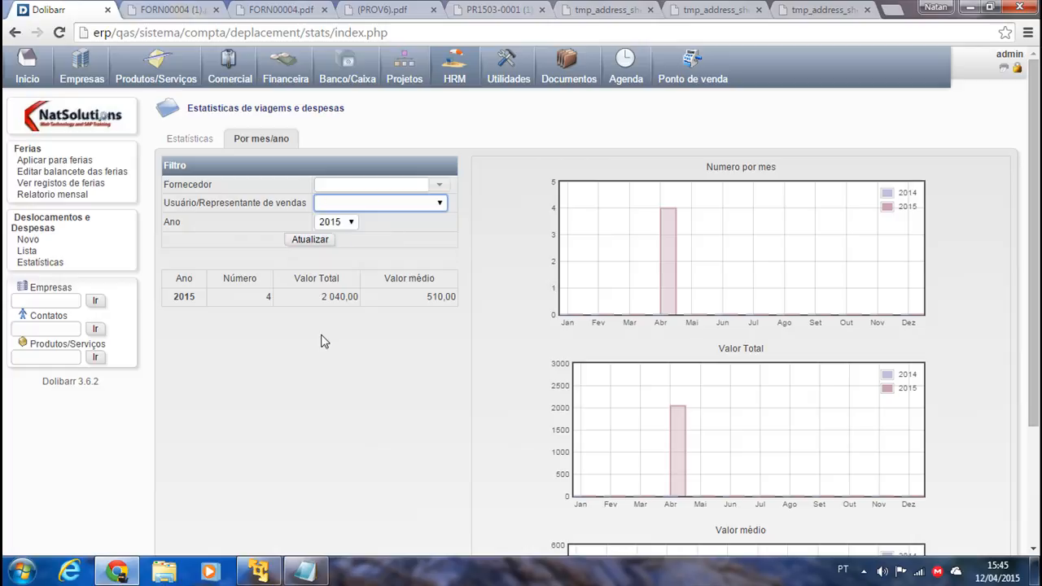
key("alt+Down")
key("Escape")
scroll(463, 282, "down", 2)
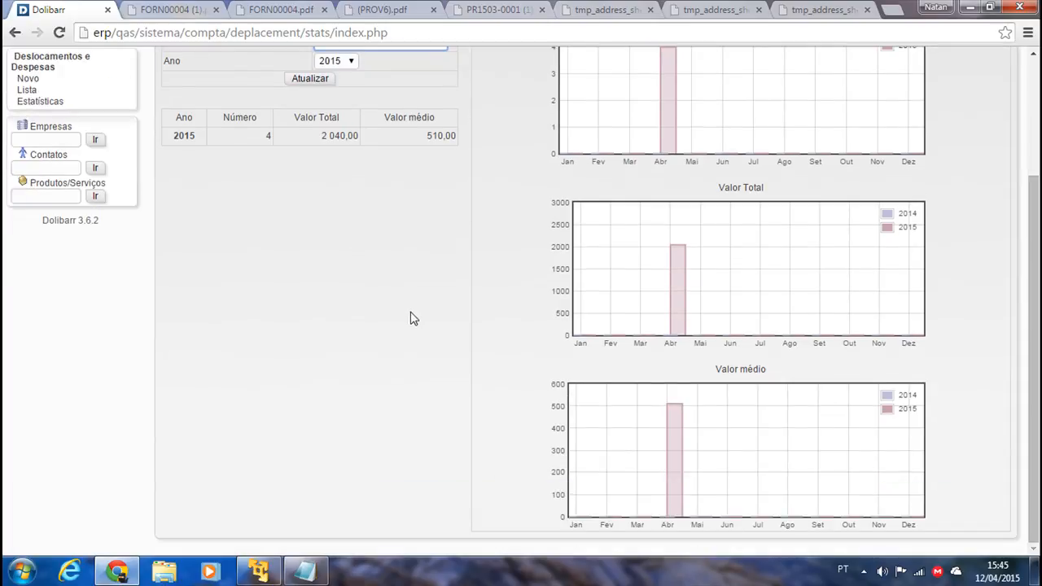
scroll(358, 289, "up", 2)
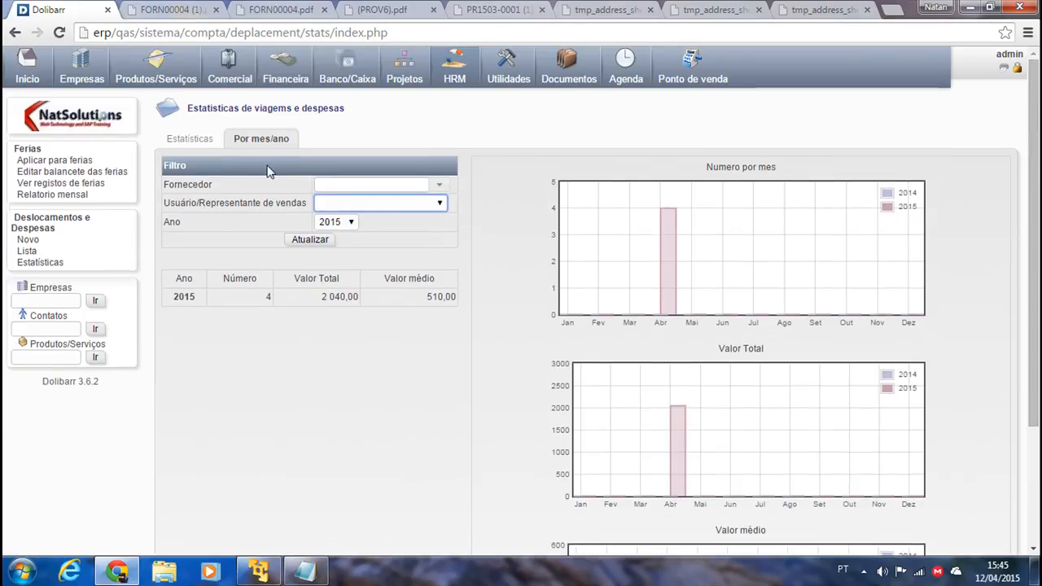
left_click(27, 250)
left_click(40, 261)
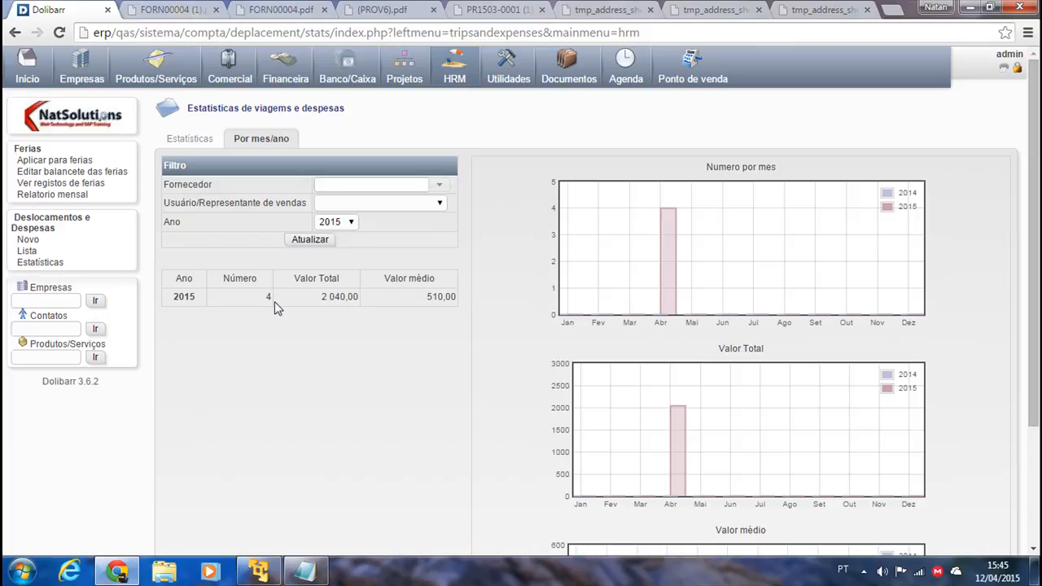
scroll(353, 377, "down", 3)
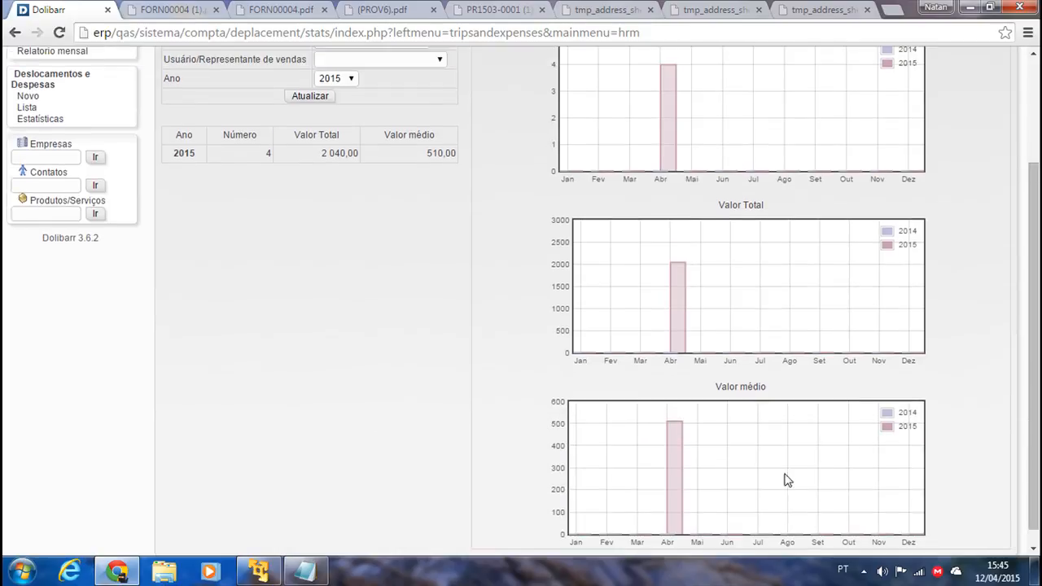
scroll(680, 422, "up", 3)
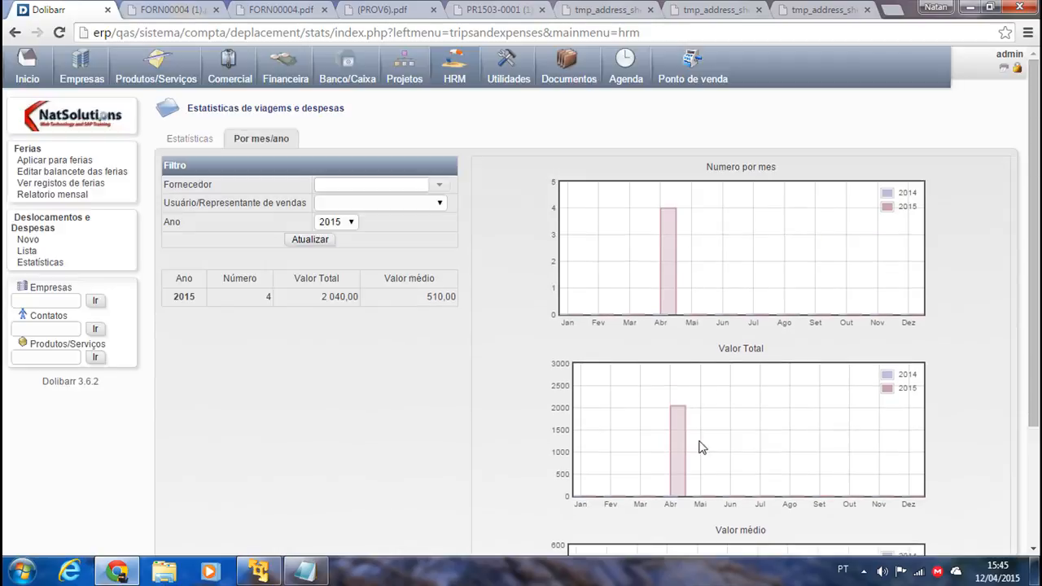
mouse_move(685, 465)
Sort the trip list by date and preview a printable version without printing.
left_click(19, 254)
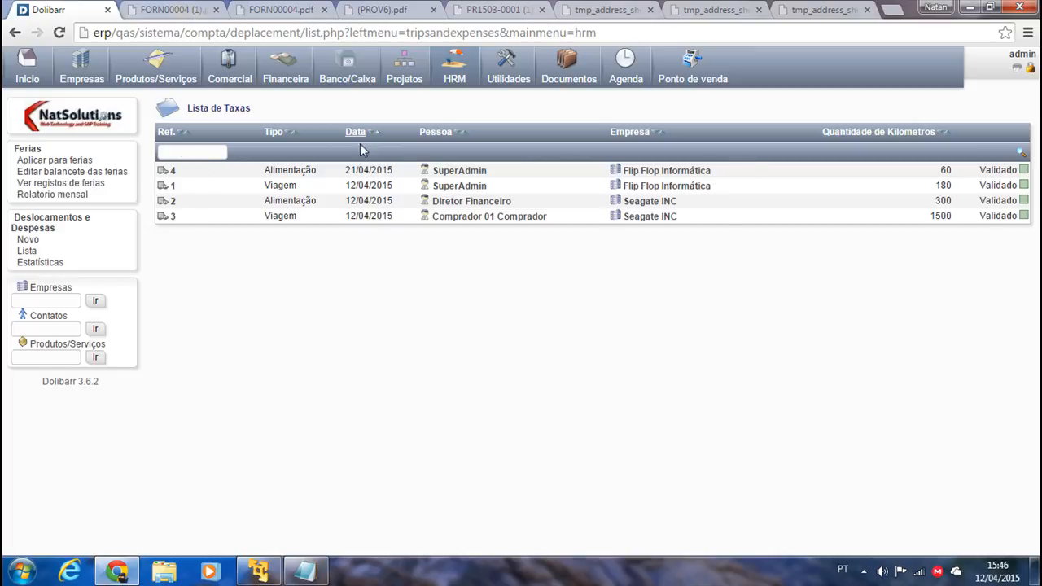
left_click(202, 152)
left_click(374, 132)
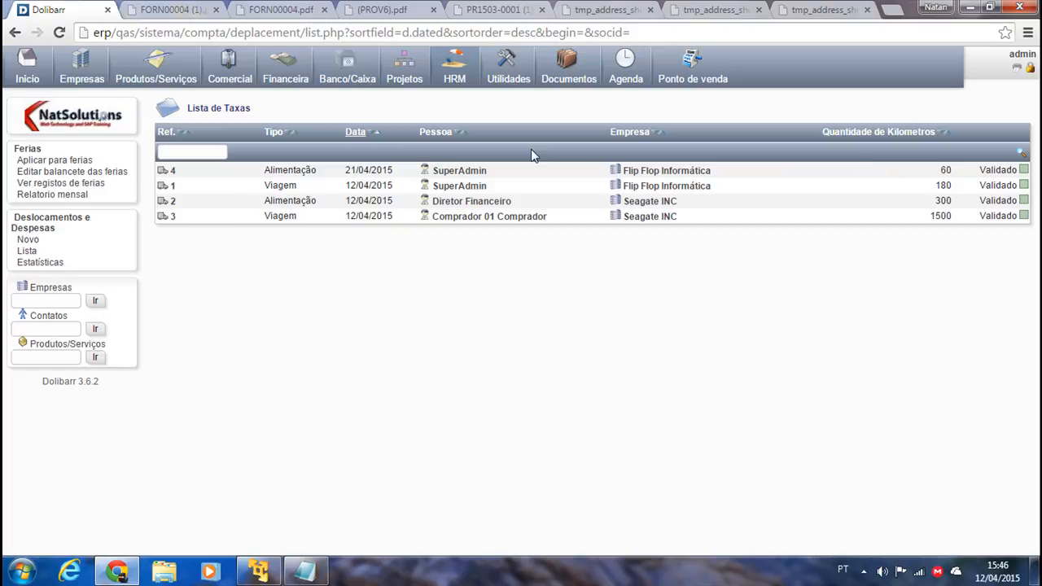
left_click(1016, 76)
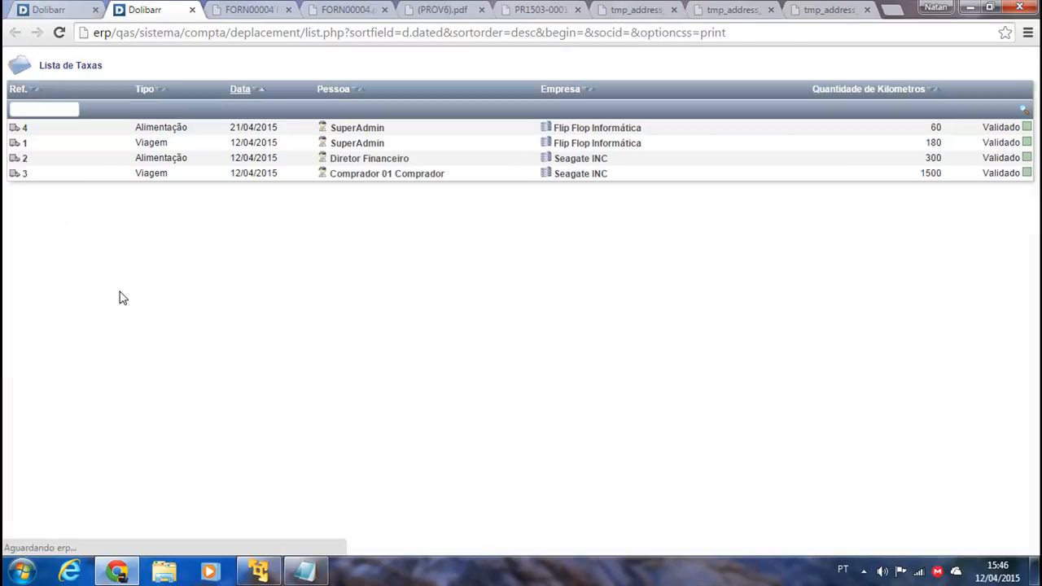
right_click(268, 219)
left_click(327, 307)
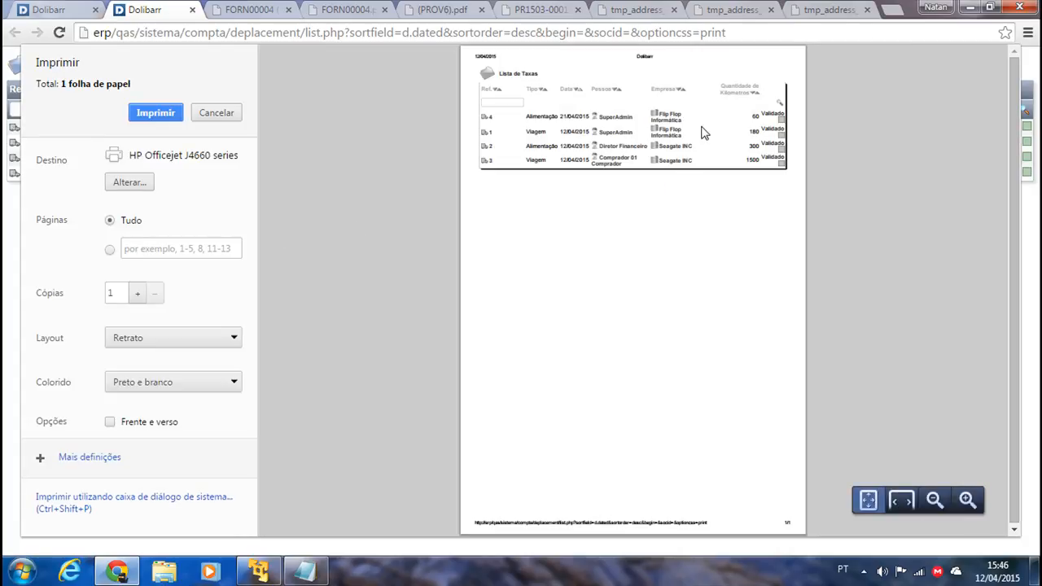
left_click(218, 114)
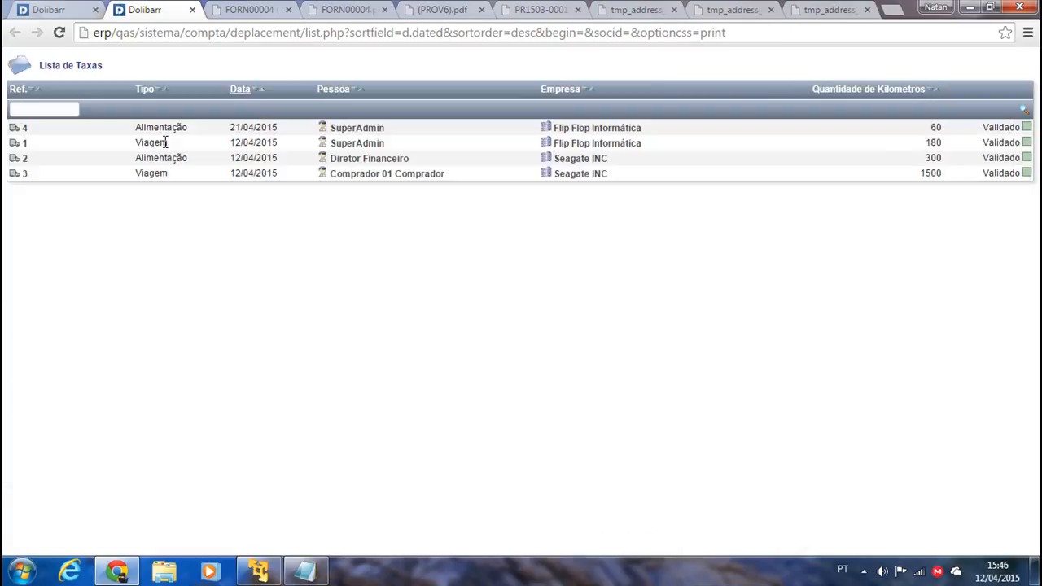
Return to the travel statistics and mark the '5 - Agenda / Outlook' line in the notes.
left_click(50, 9)
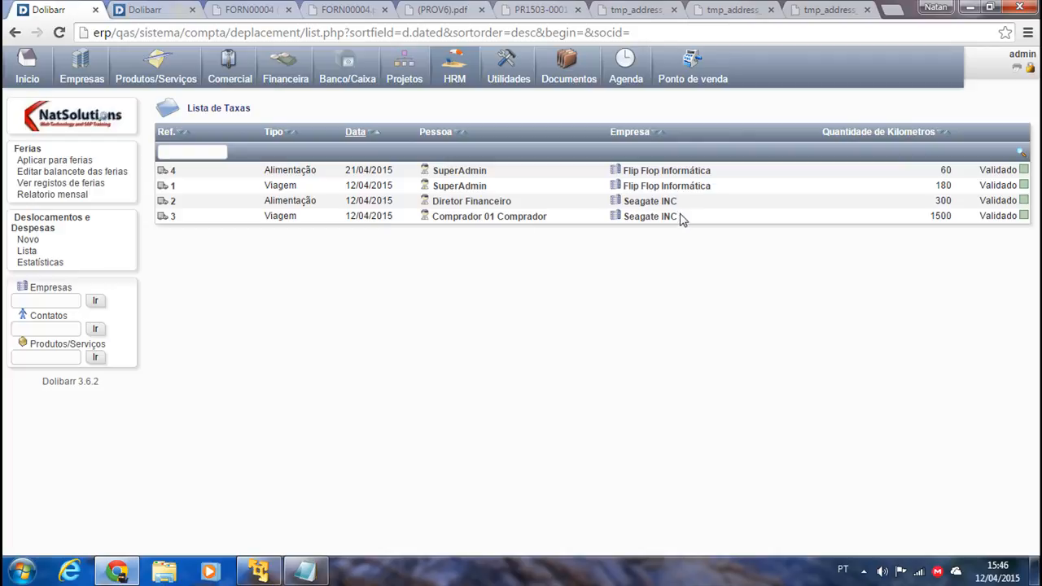
left_click(32, 265)
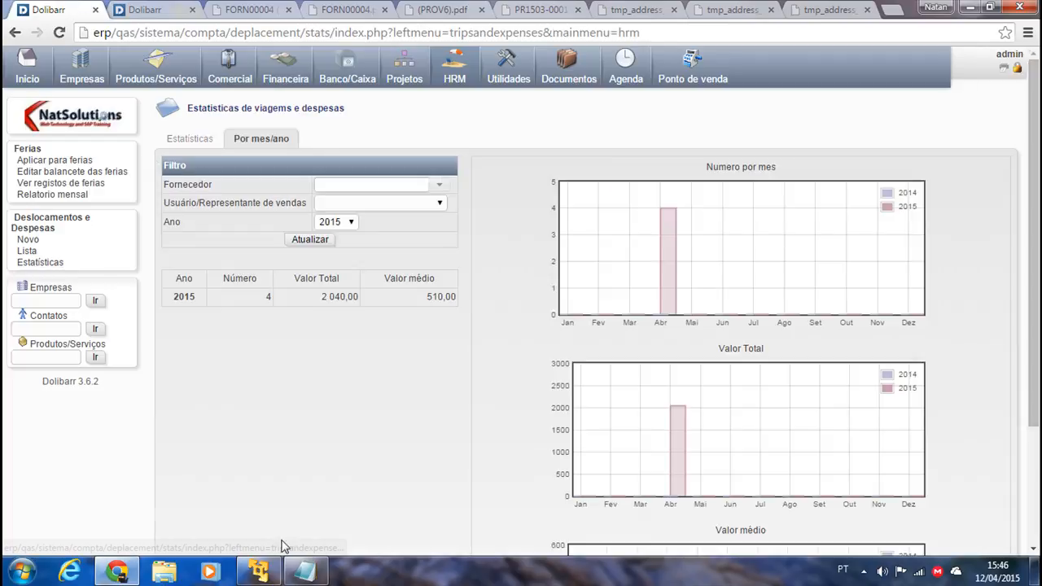
left_click(306, 570)
left_click(414, 204)
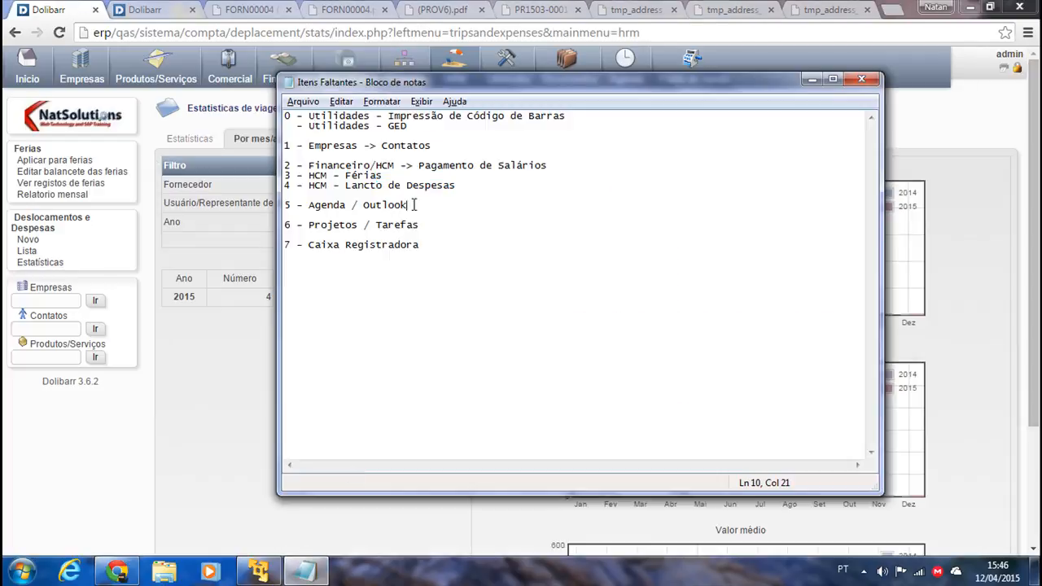
key("shift+Home")
left_click(178, 335)
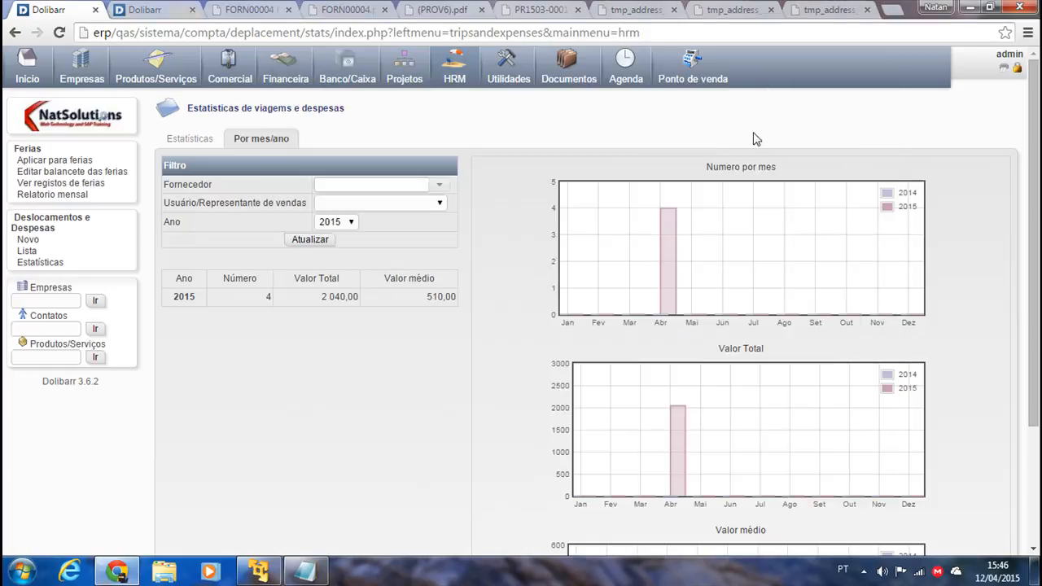
Open the agenda and toggle the event type between automatic and manually inserted events.
left_click(623, 66)
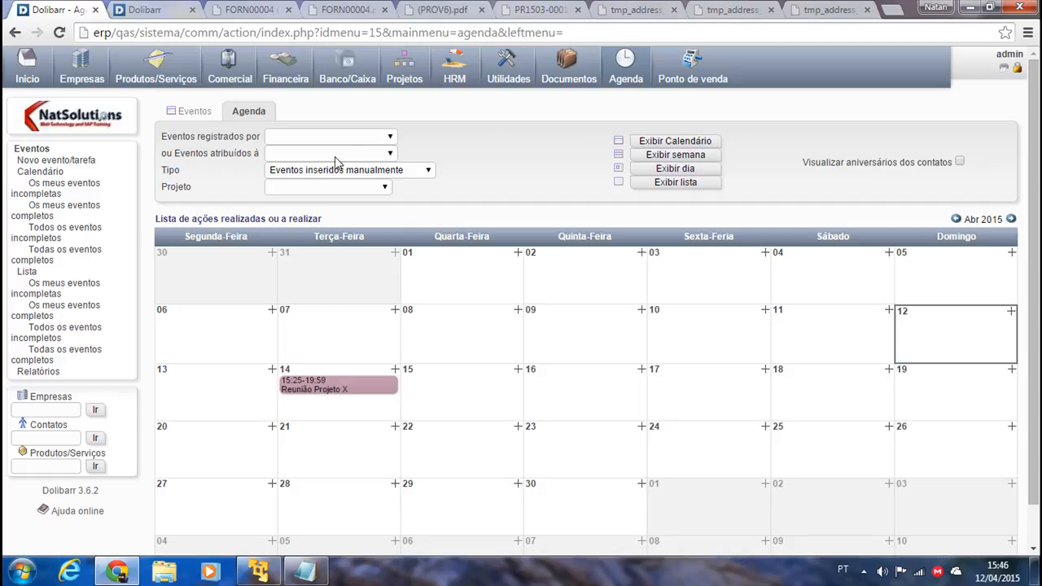
left_click(430, 171)
left_click(376, 205)
left_click(401, 169)
left_click(390, 206)
left_click(394, 174)
left_click(362, 196)
Edit the Reunião Projeto X event, set its status to Iniciado, and view its Documentos.
left_click(326, 389)
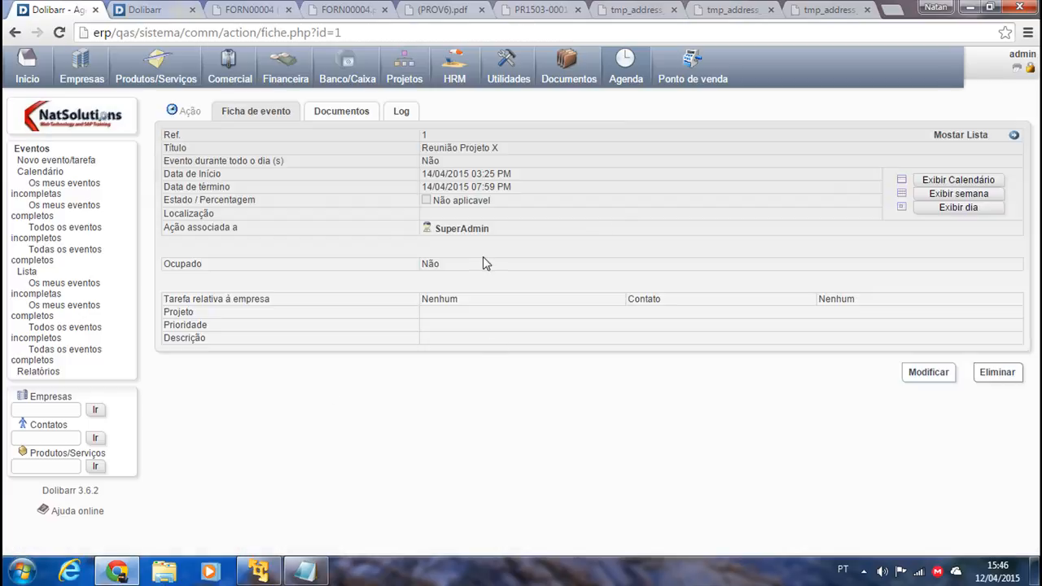
left_click(932, 374)
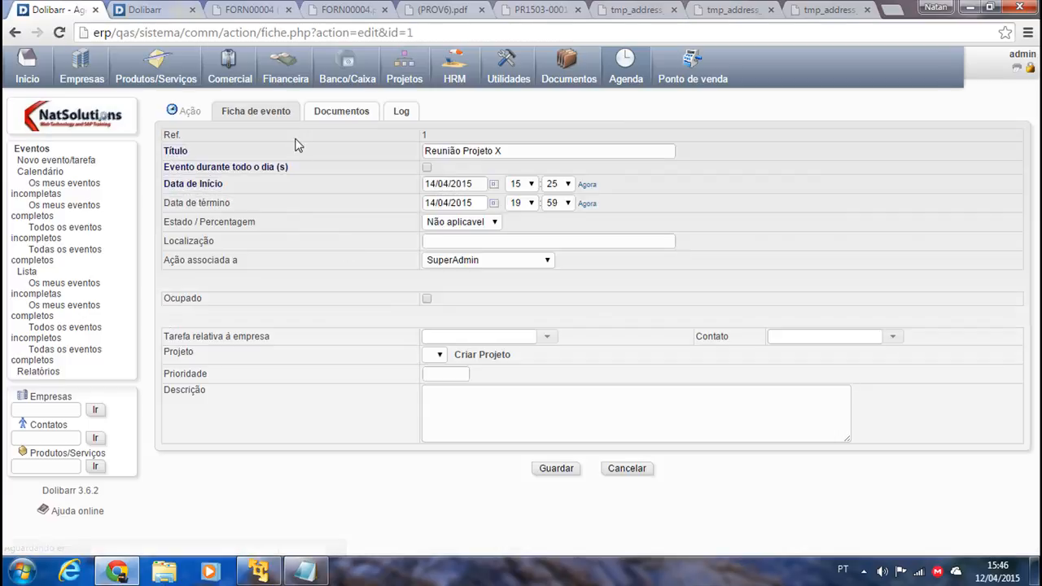
left_click(459, 225)
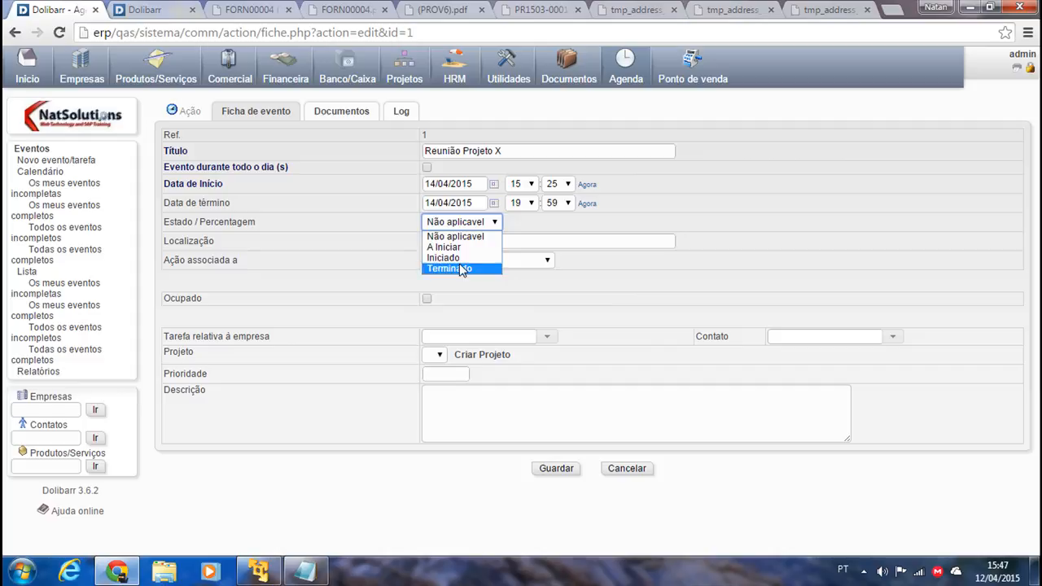
left_click(453, 258)
left_click(532, 221)
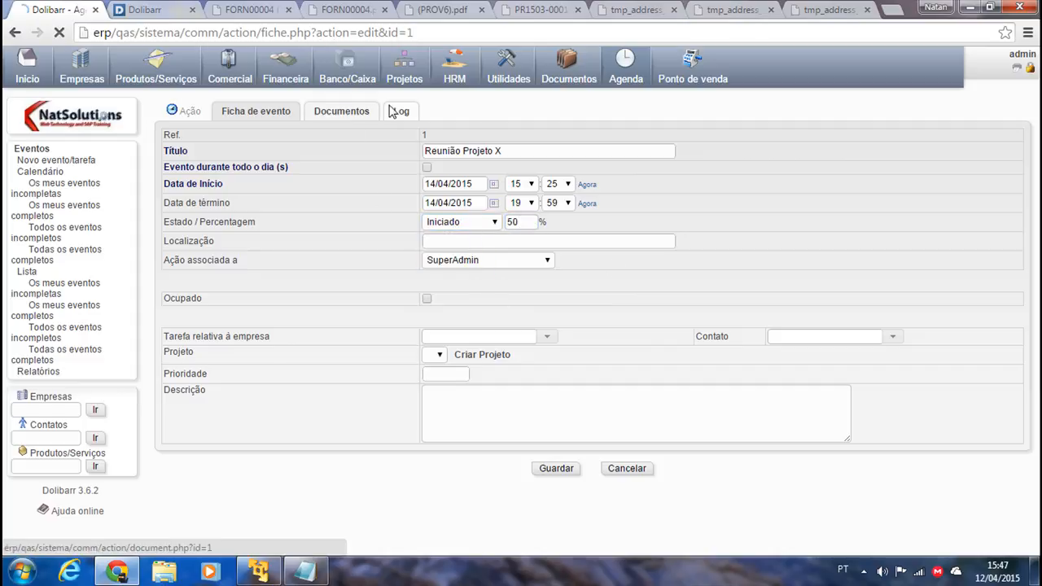
left_click(374, 111)
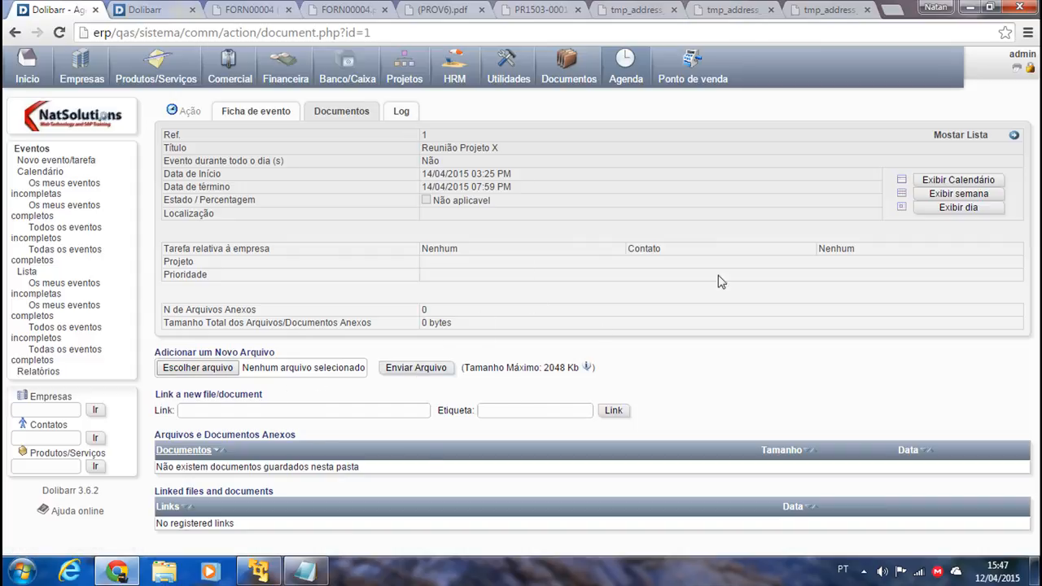
Return to the April 2015 calendar, toggle contact birthdays on, off and on, and reload the agenda.
left_click(959, 181)
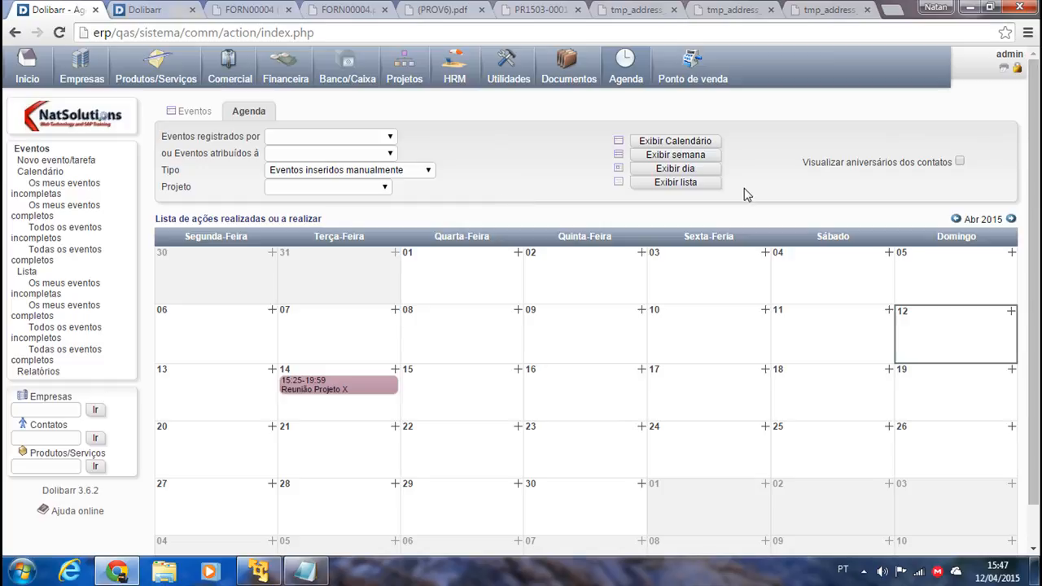
left_click(960, 163)
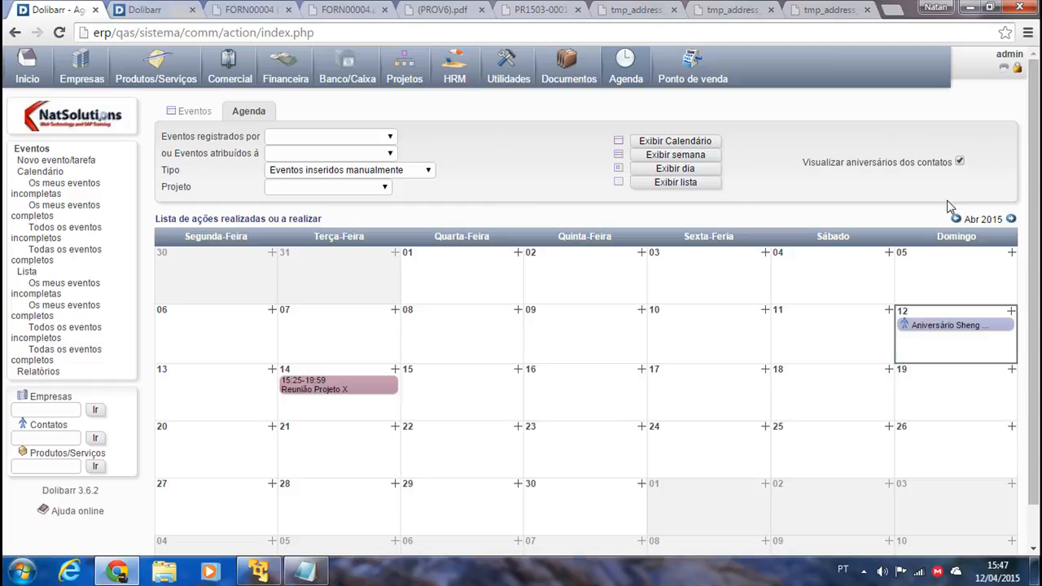
left_click(960, 163)
left_click(961, 162)
scroll(631, 420, "down", 1)
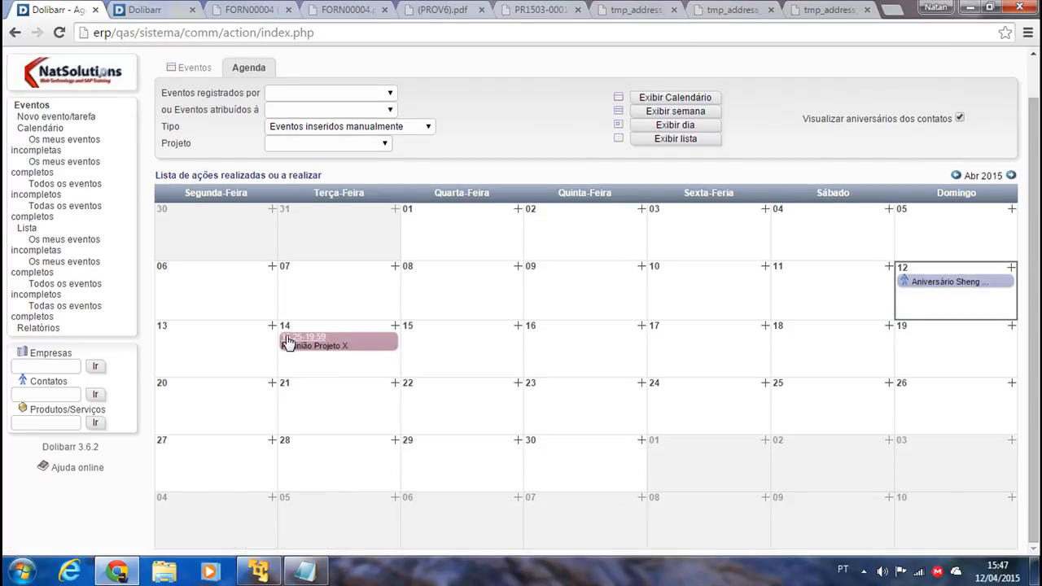
scroll(289, 358, "up", 1)
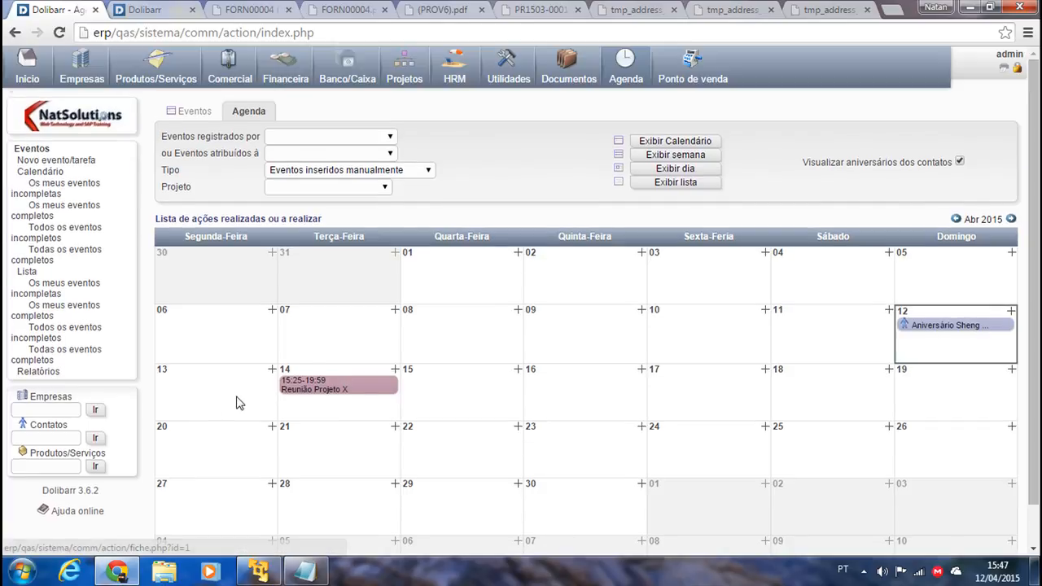
left_click(623, 70)
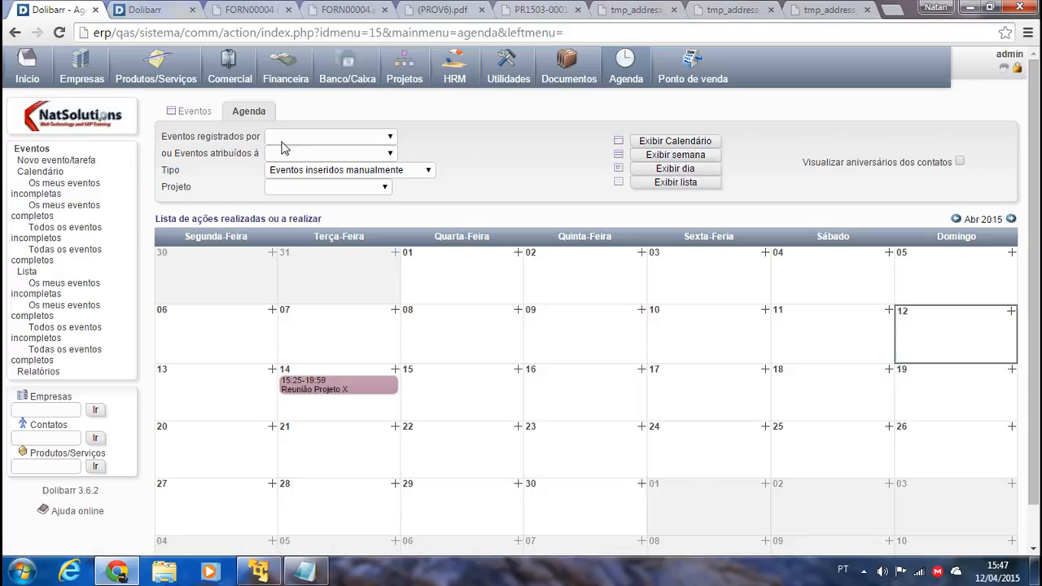
left_click(305, 571)
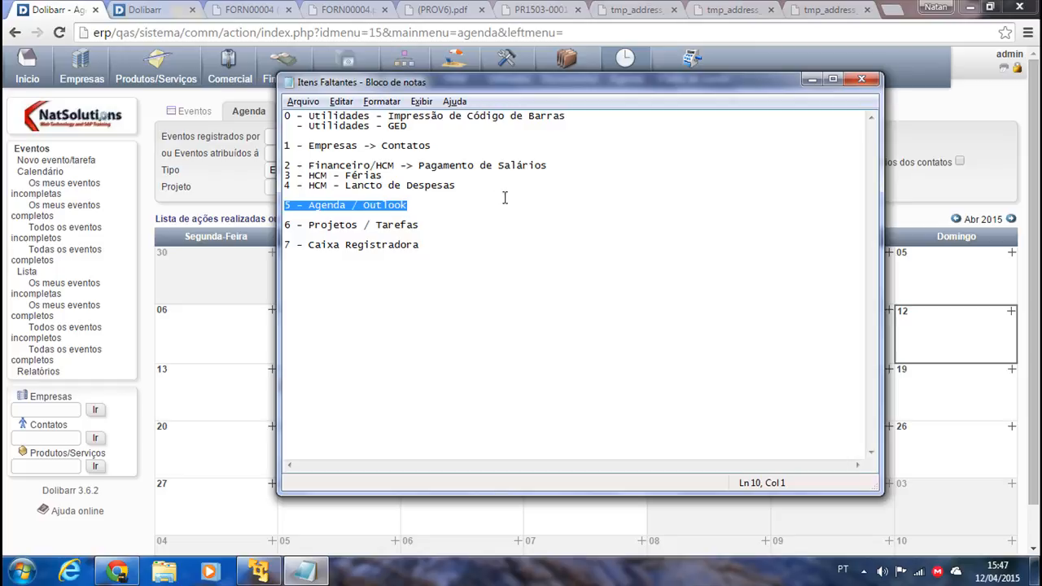
left_click(423, 224)
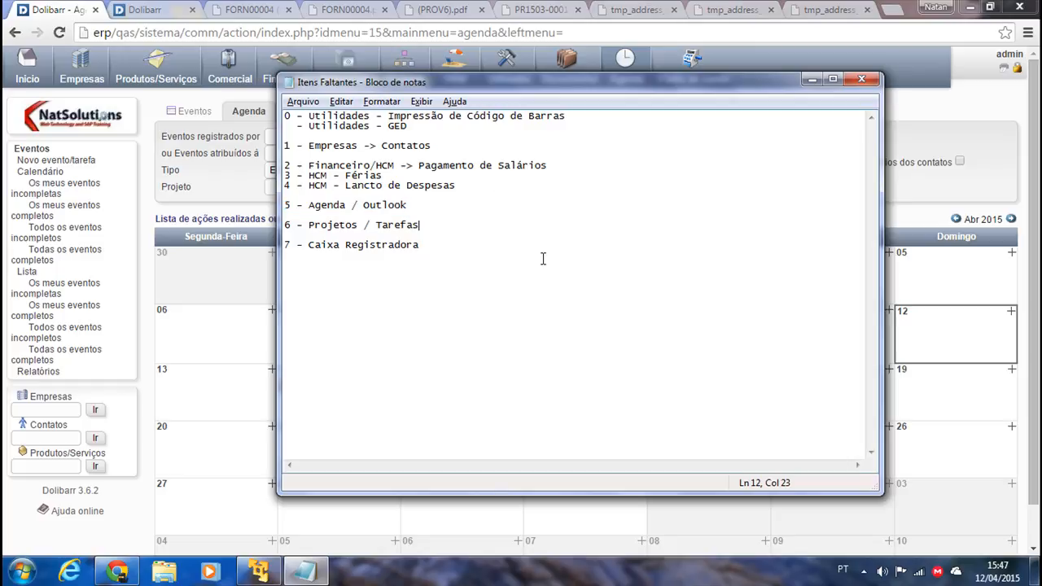
left_click(812, 80)
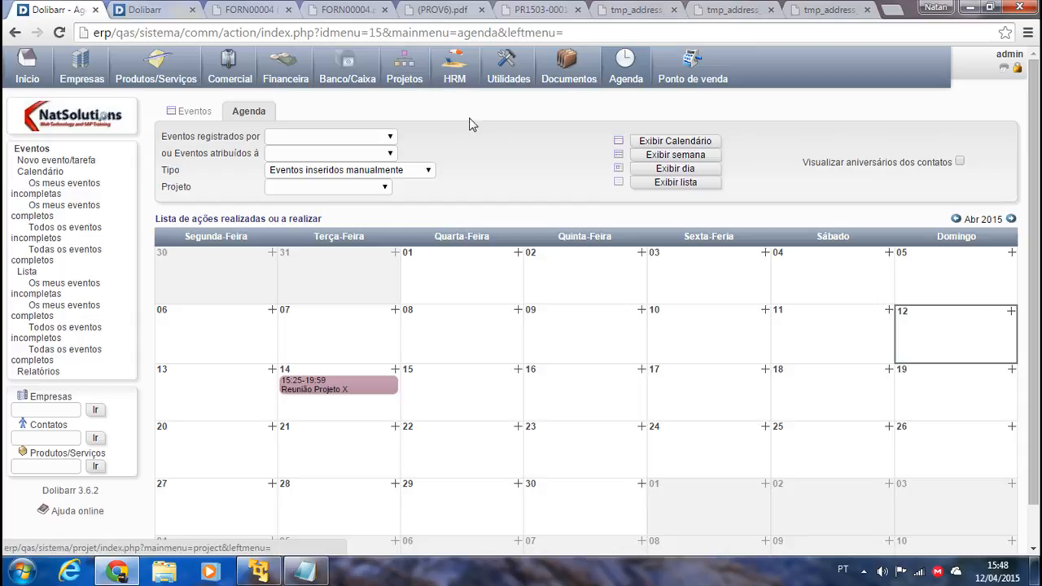
Show Os Meus Projetos under Projetos, listing PJ1504-0001 - Protótipo X with 6 tasks.
left_click(395, 84)
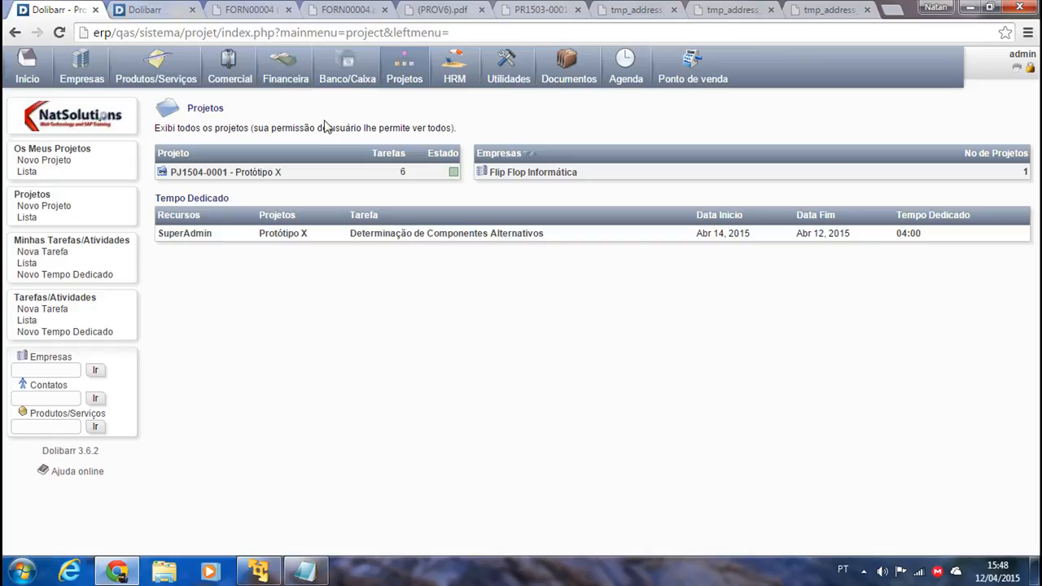
left_click(79, 152)
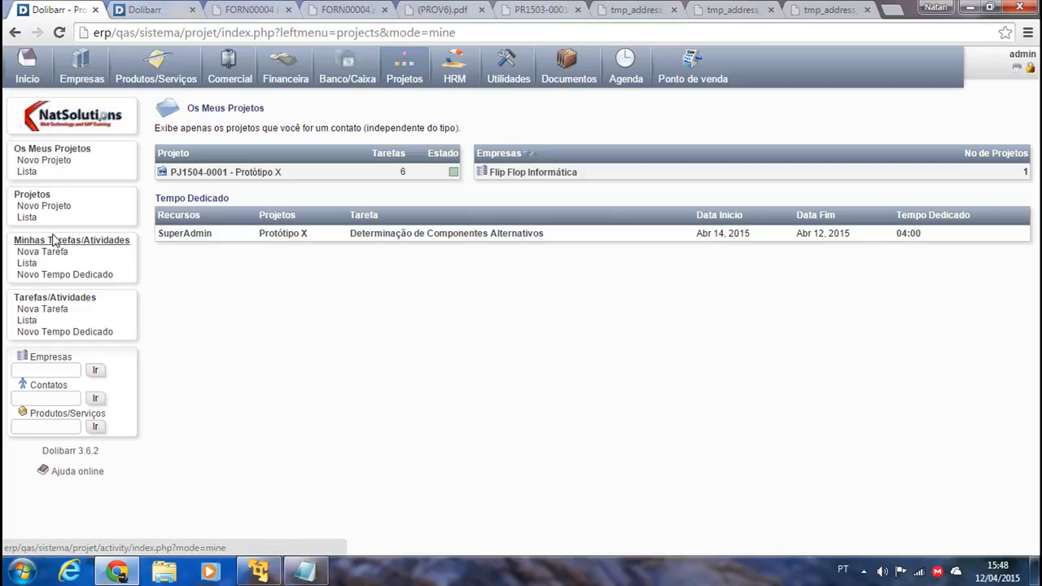
Start a new project and enter its label, leaving the supplier empty.
left_click(45, 161)
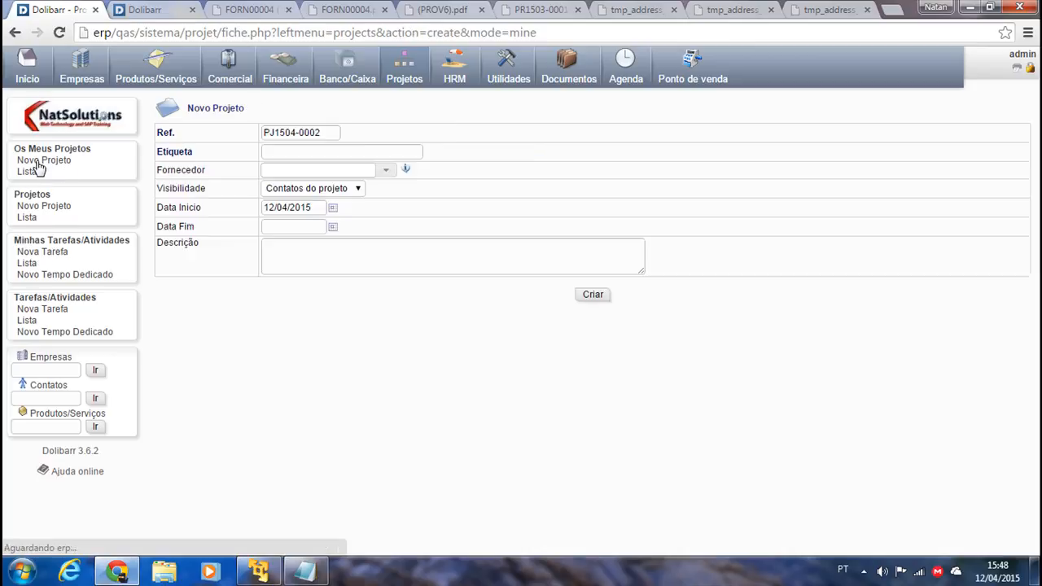
left_click(54, 207)
left_click(291, 151)
type("Projeto YYY")
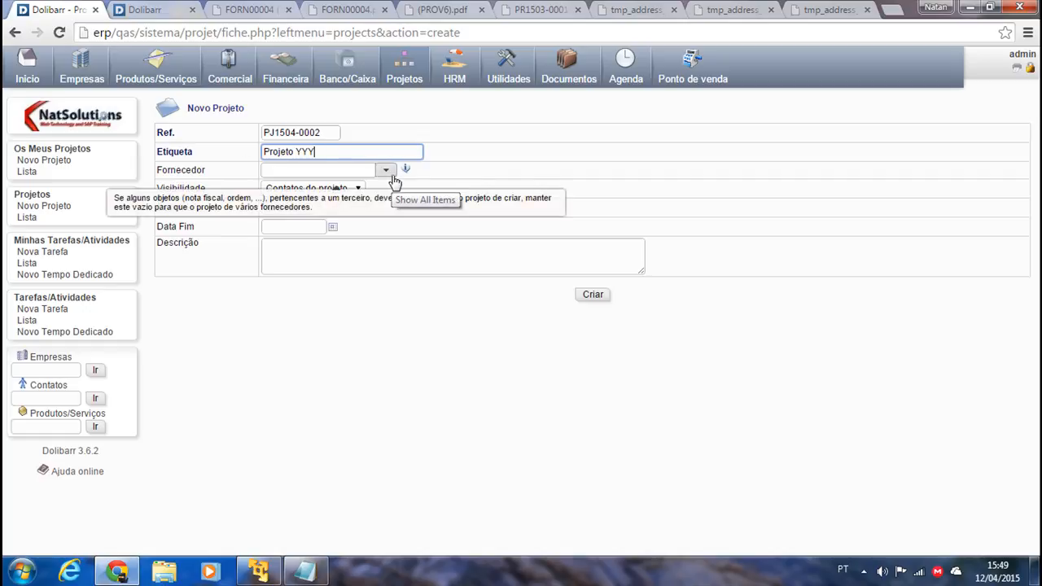
left_click(394, 180)
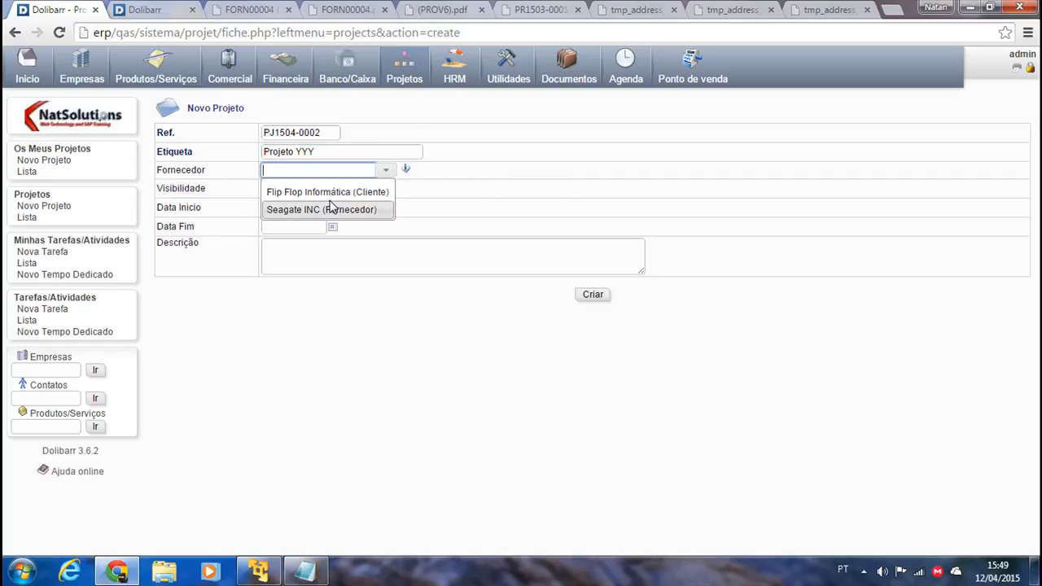
left_click(491, 194)
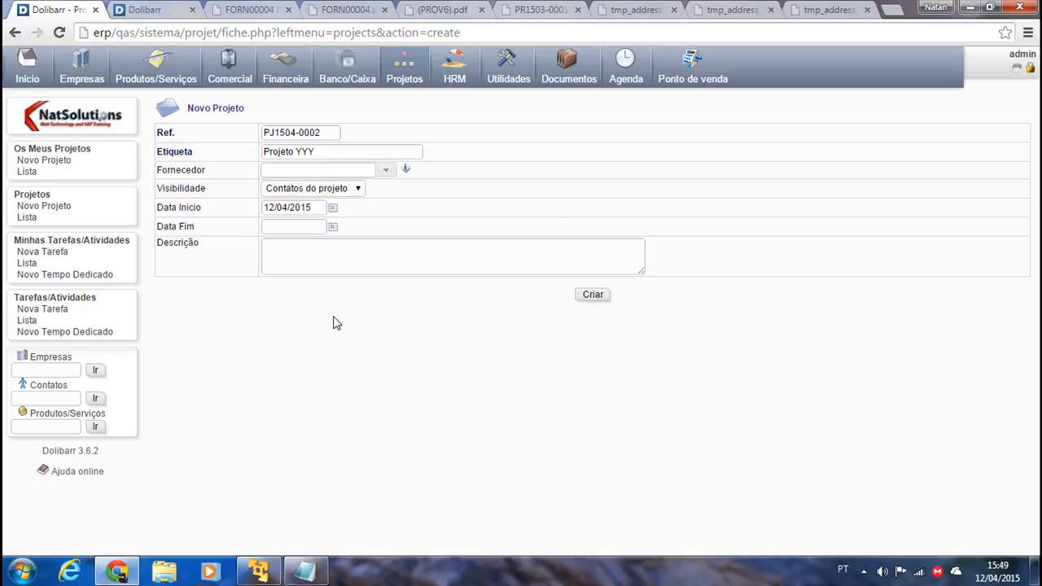
Keep visibility at project contacts, set end date 10/04/2016, add the description and create the project.
left_click(355, 188)
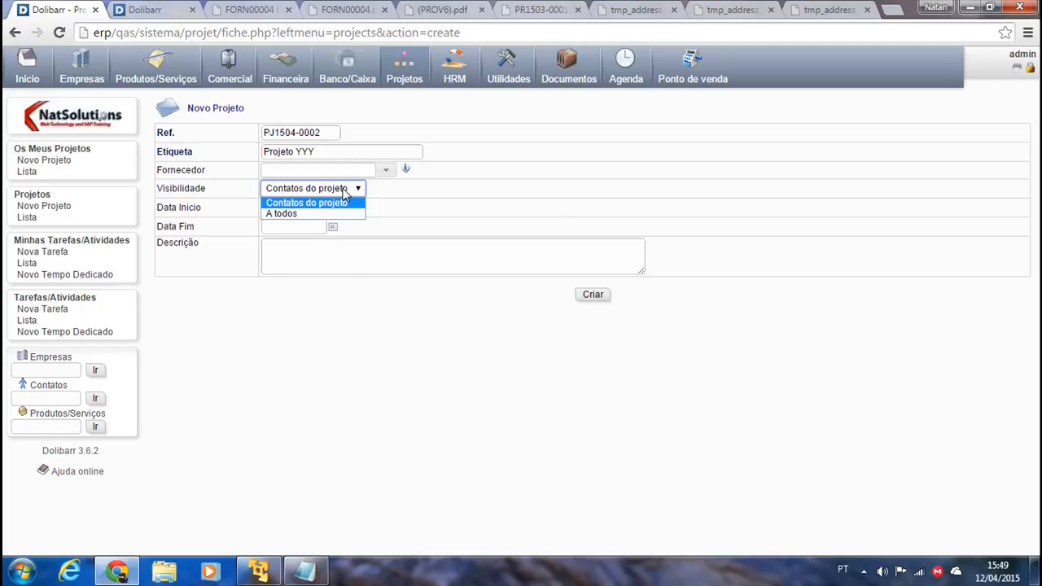
left_click(281, 214)
left_click(349, 188)
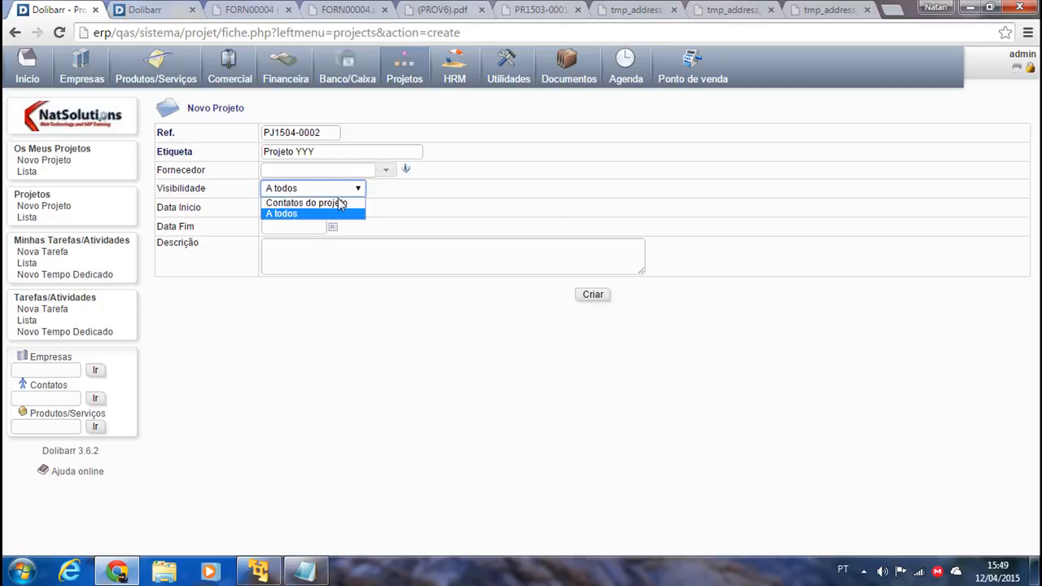
left_click(306, 203)
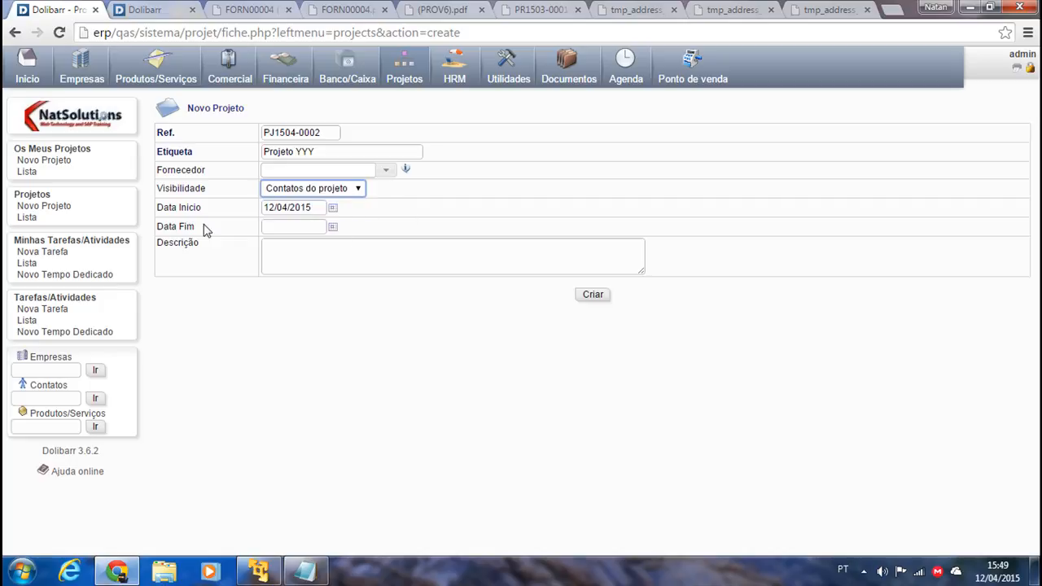
left_click(333, 227)
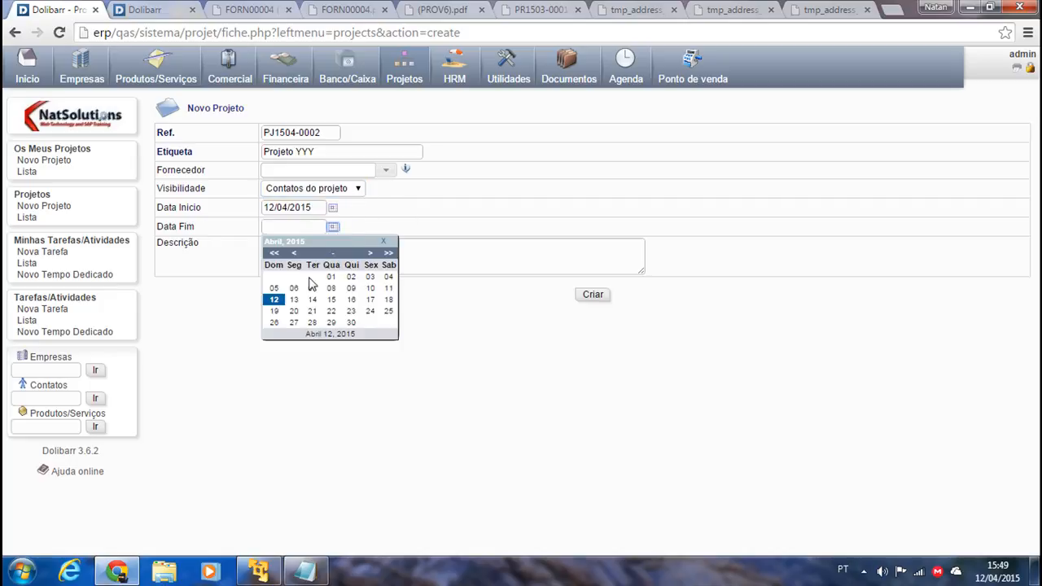
left_click(387, 253)
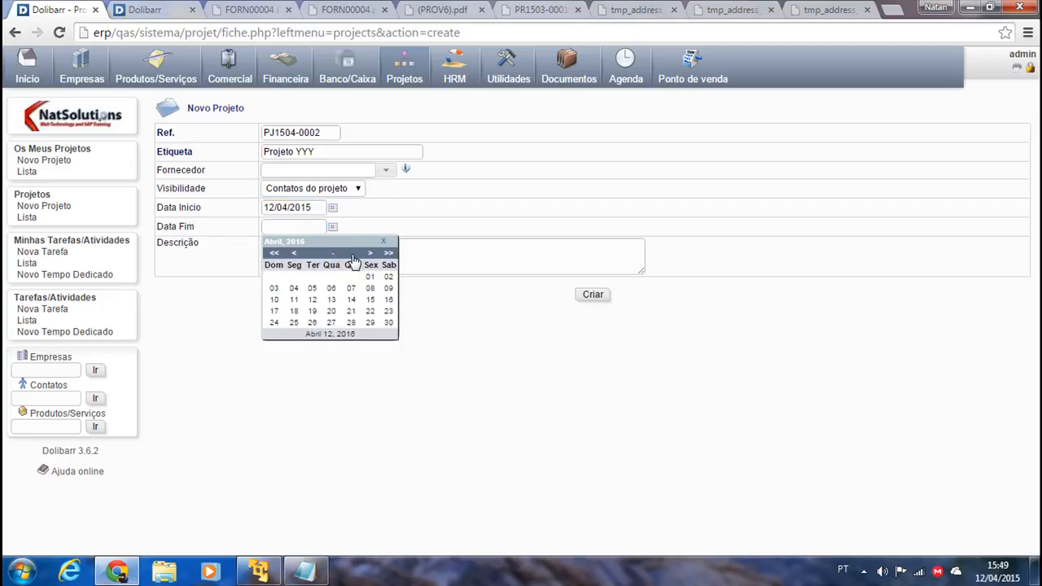
left_click(274, 301)
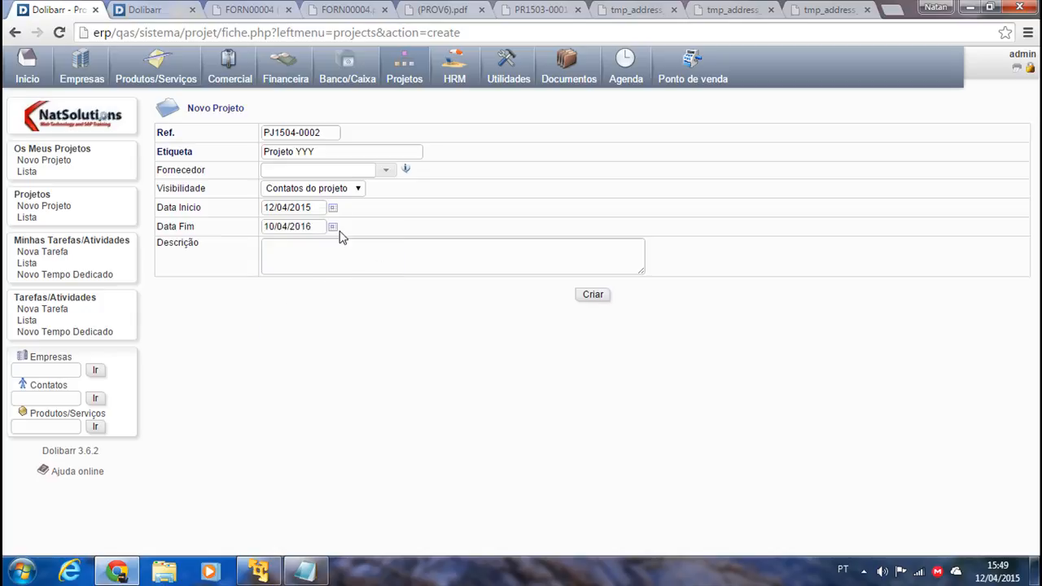
left_click(342, 269)
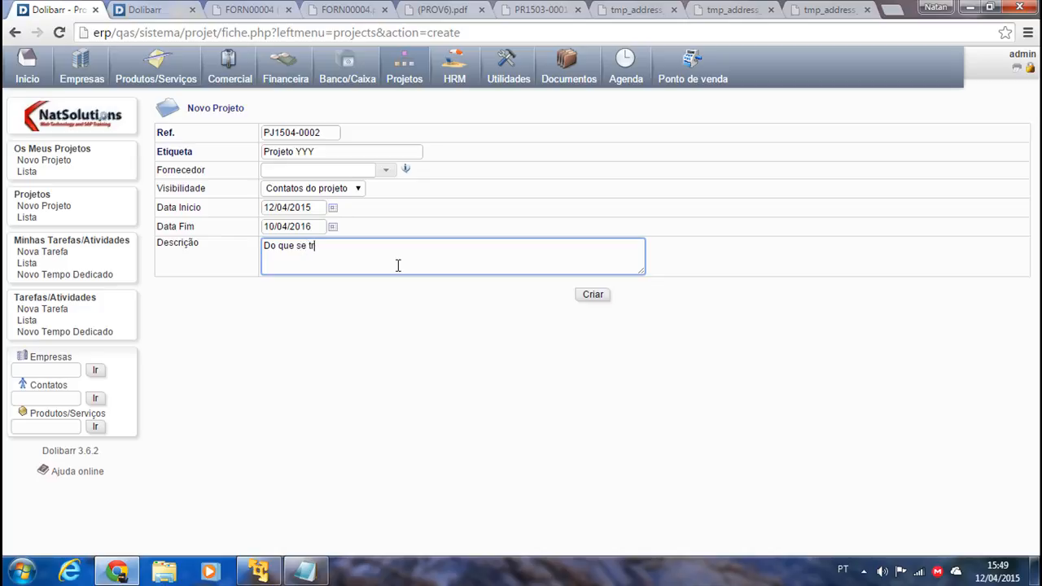
left_click(591, 295)
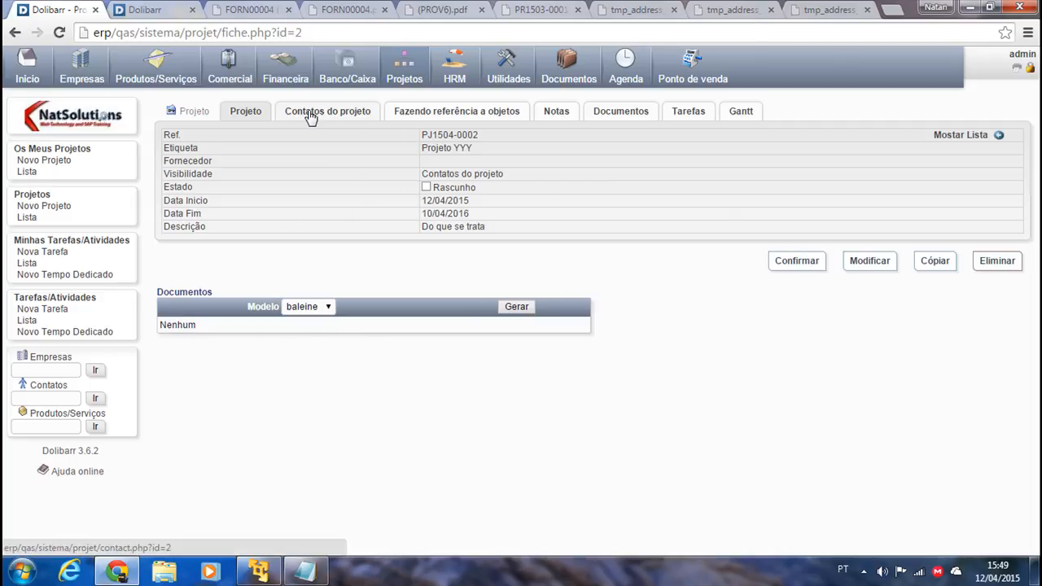
Validate project PJ1504-0002 and add the Seagate INC supplier contact as Colaborador.
left_click(788, 267)
left_click(631, 345)
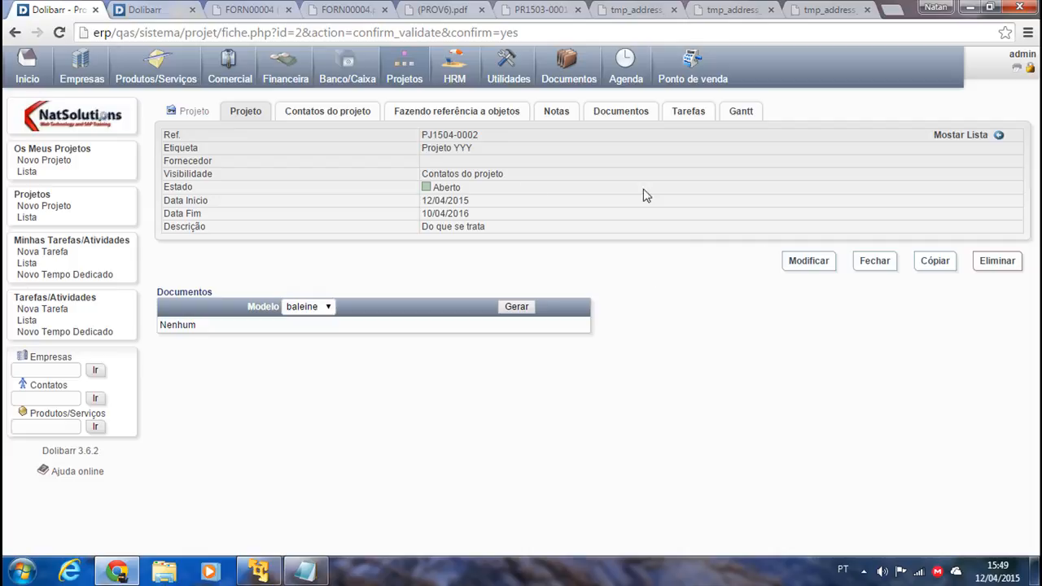
left_click(320, 114)
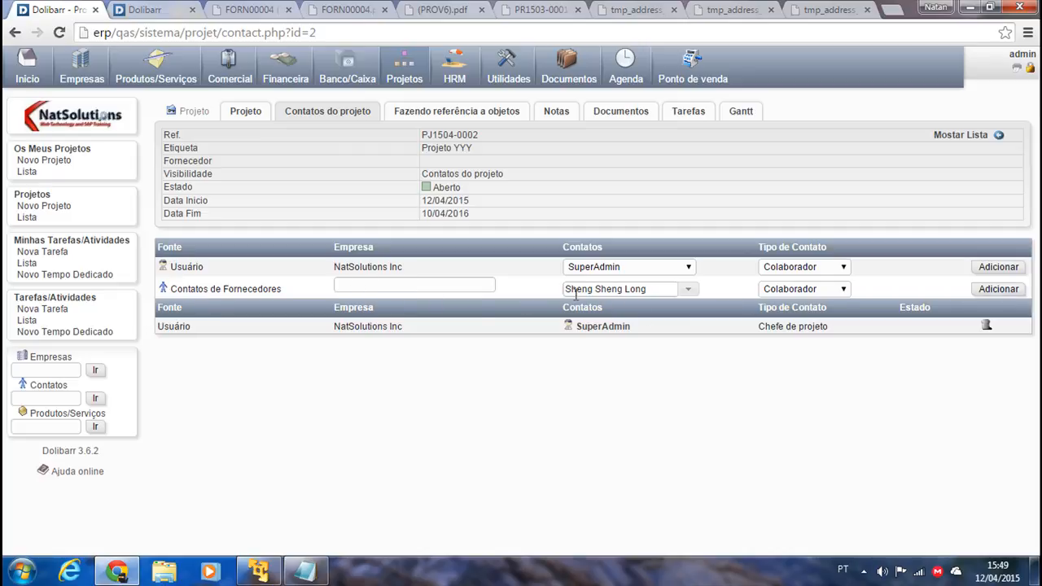
left_click(814, 290)
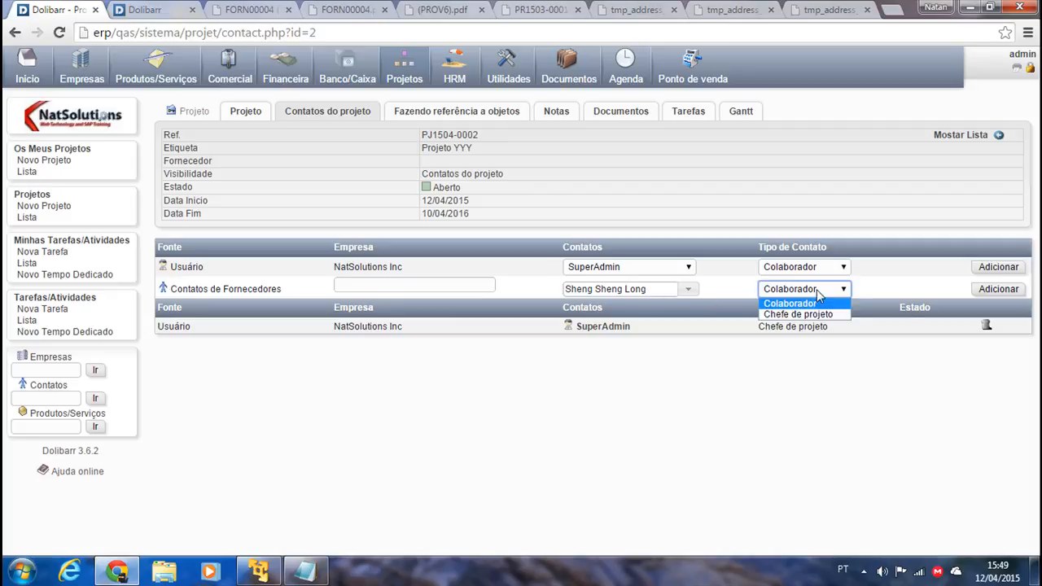
left_click(797, 304)
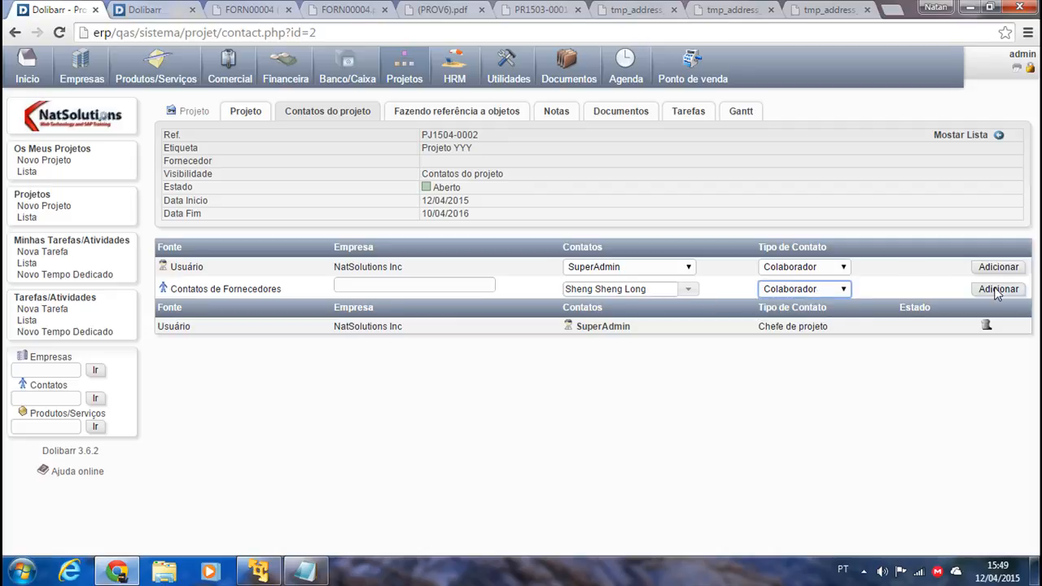
left_click(998, 289)
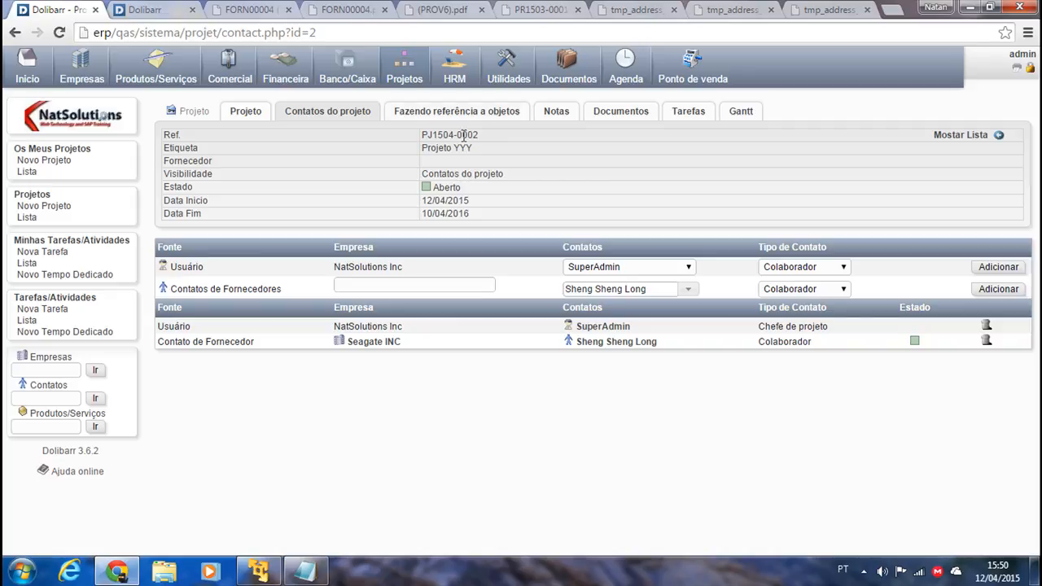
left_click(441, 111)
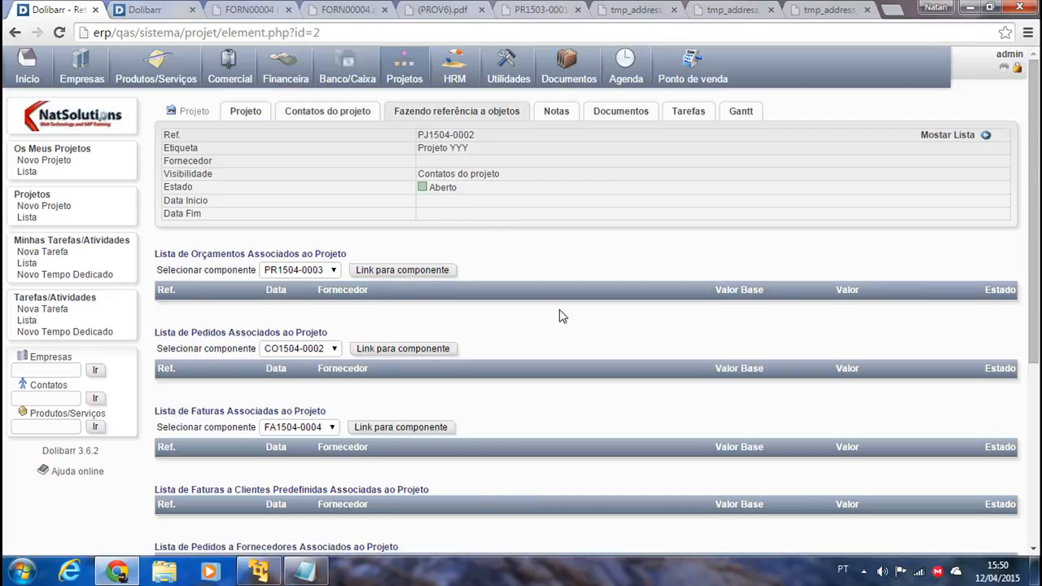
Browse the linked-object lists, opening the quote and order pickers without linking anything.
scroll(512, 377, "down", 2)
scroll(470, 412, "up", 2)
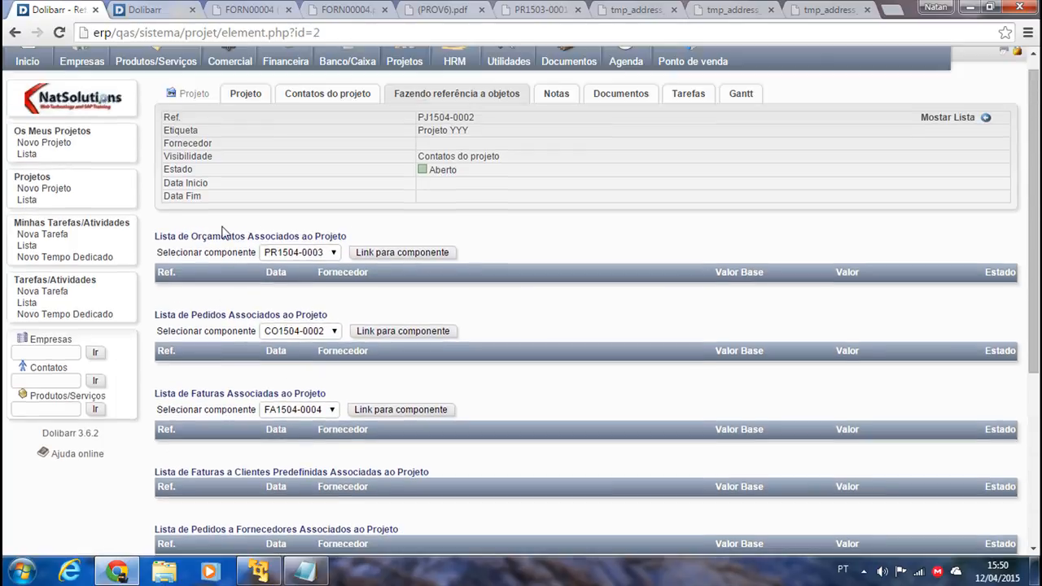
scroll(210, 251, "up", 1)
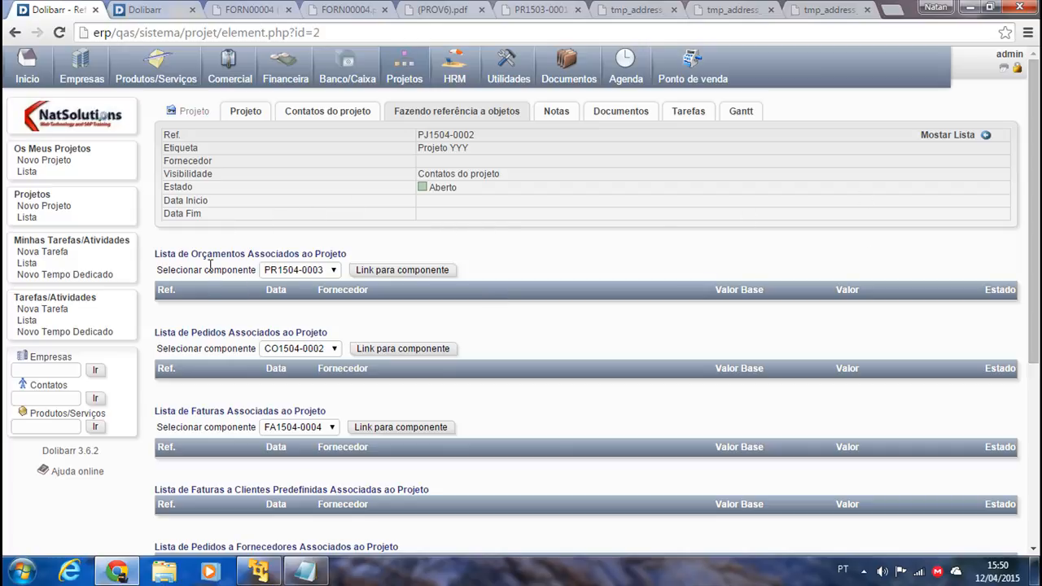
scroll(309, 289, "down", 1)
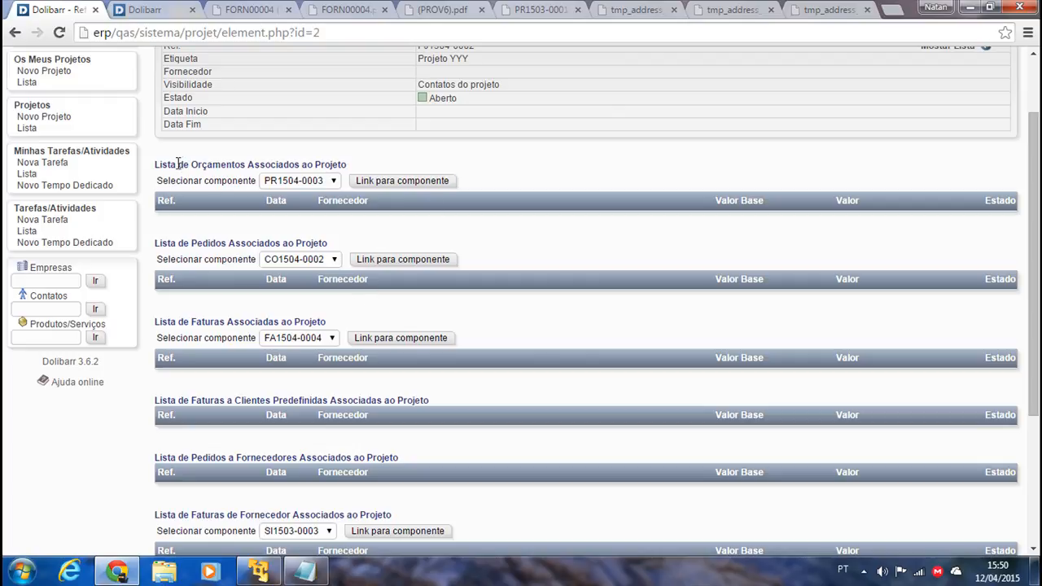
left_click_drag(174, 167, 252, 174)
left_click(310, 185)
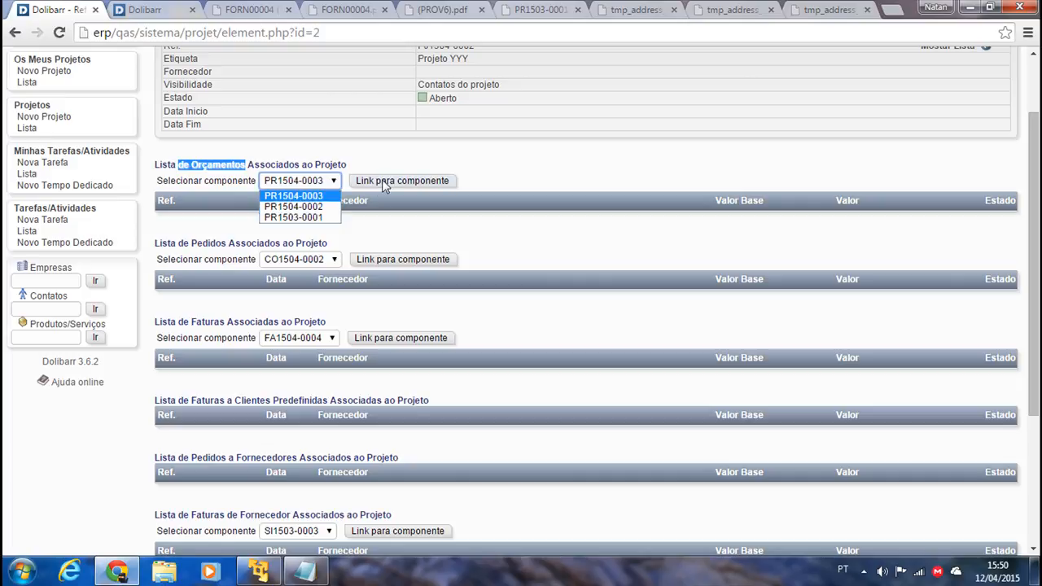
left_click(415, 186)
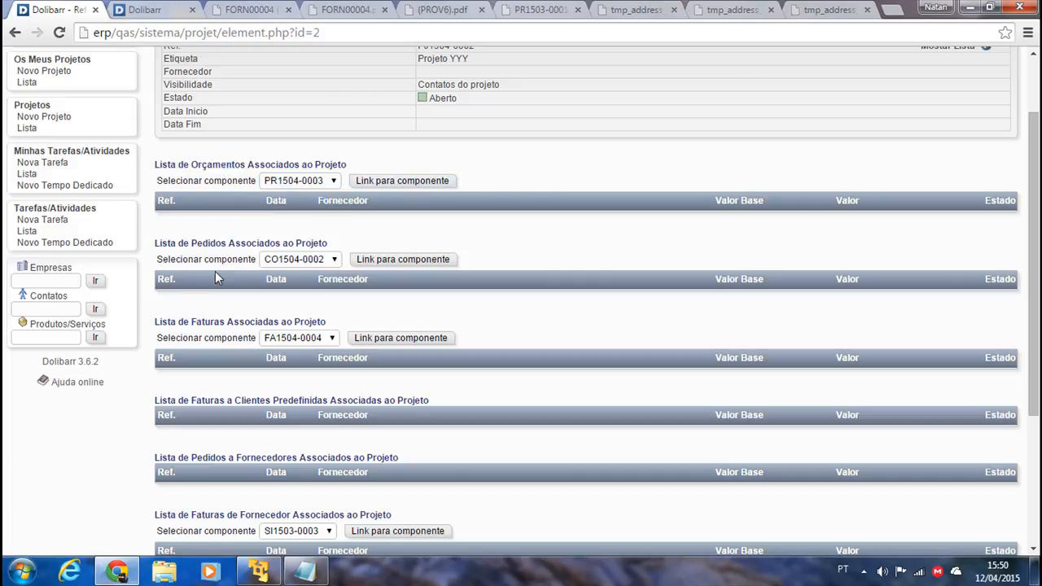
left_click(306, 261)
left_click(650, 254)
scroll(274, 298, "down", 2)
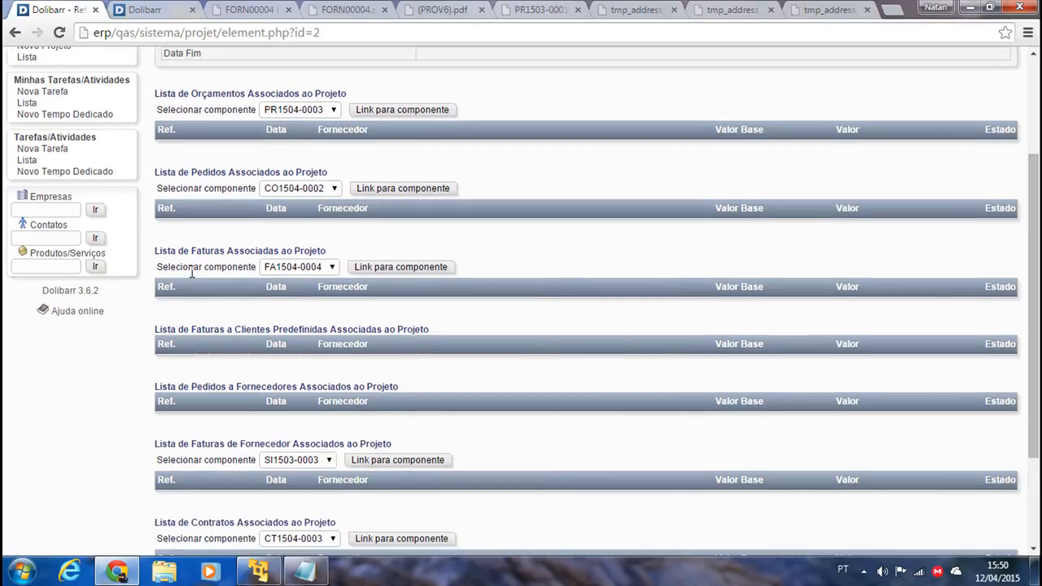
scroll(188, 275, "down", 2)
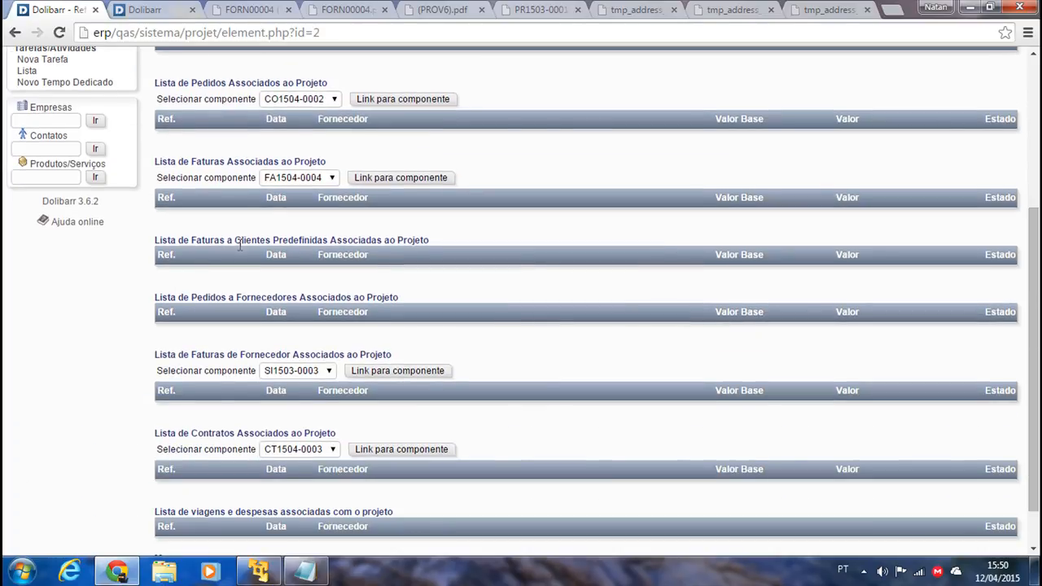
scroll(248, 275, "down", 1)
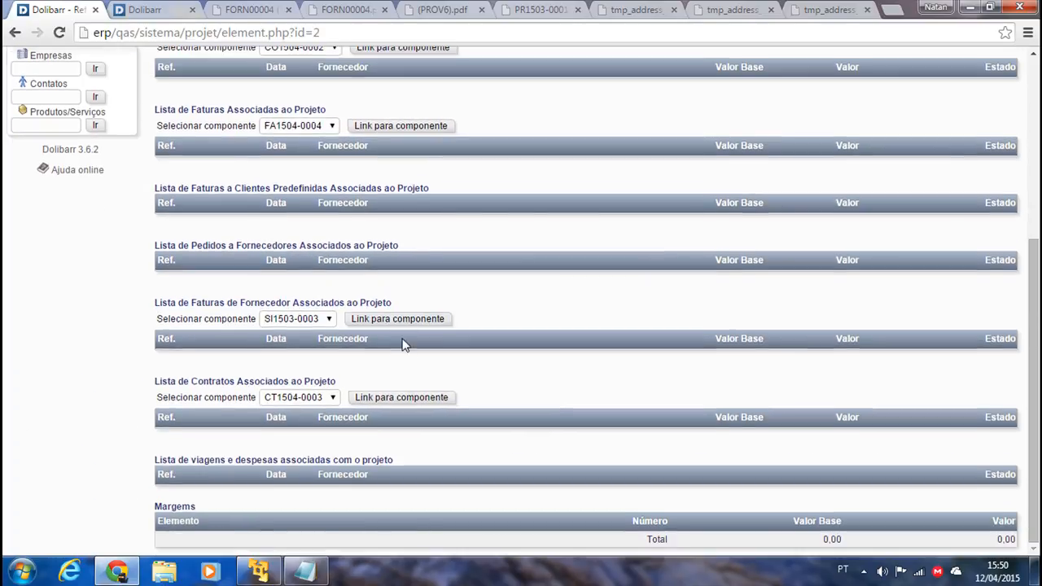
scroll(760, 388, "up", 3)
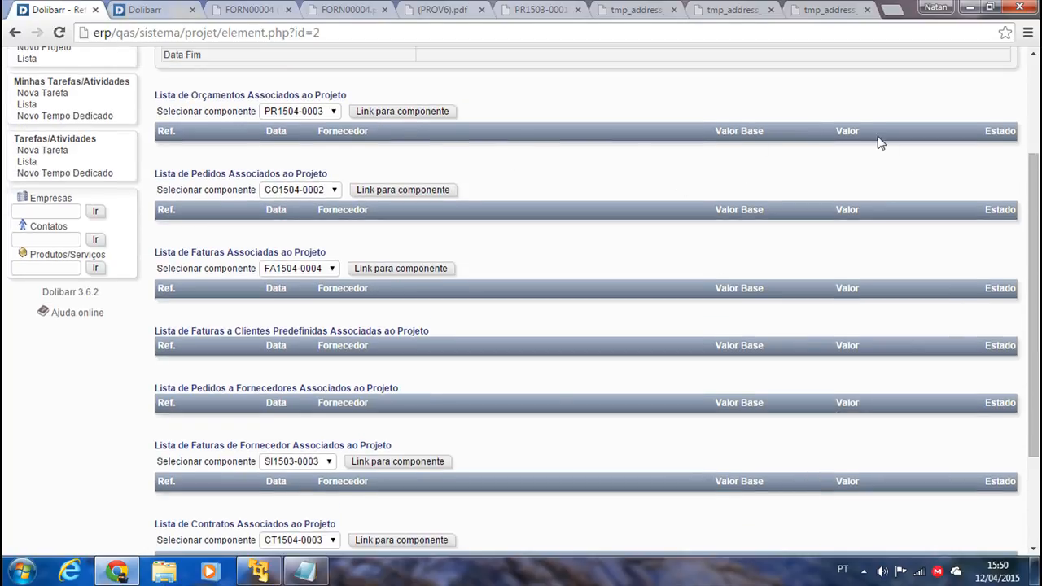
scroll(767, 279, "down", 3)
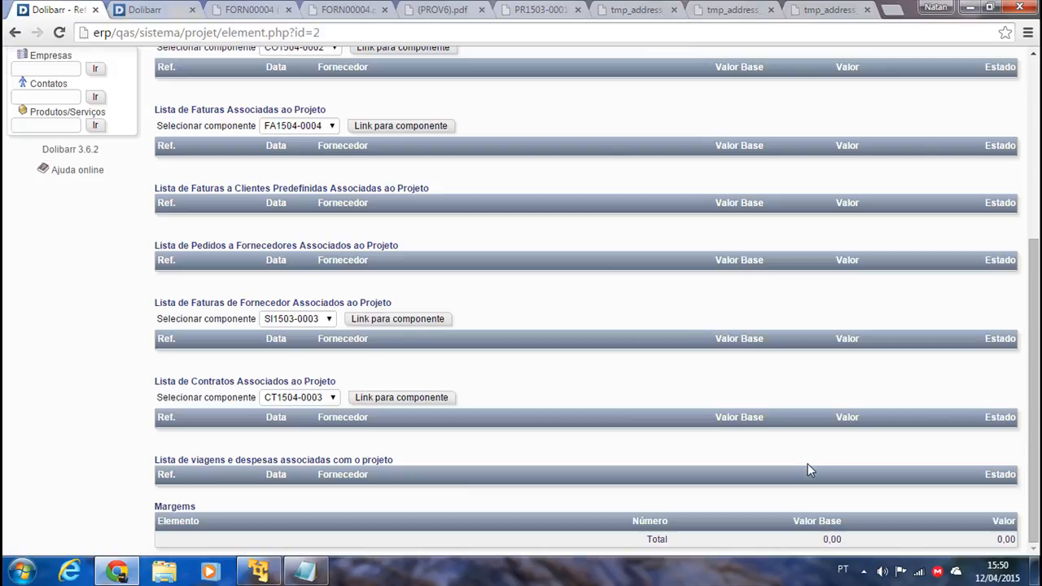
scroll(796, 438, "up", 6)
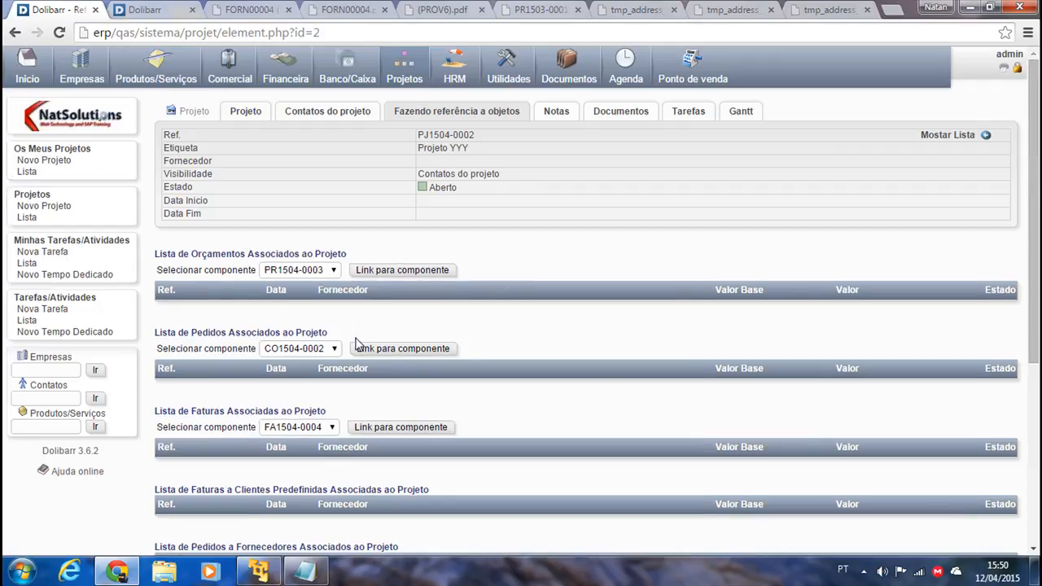
scroll(358, 345, "down", 6)
scroll(465, 342, "up", 6)
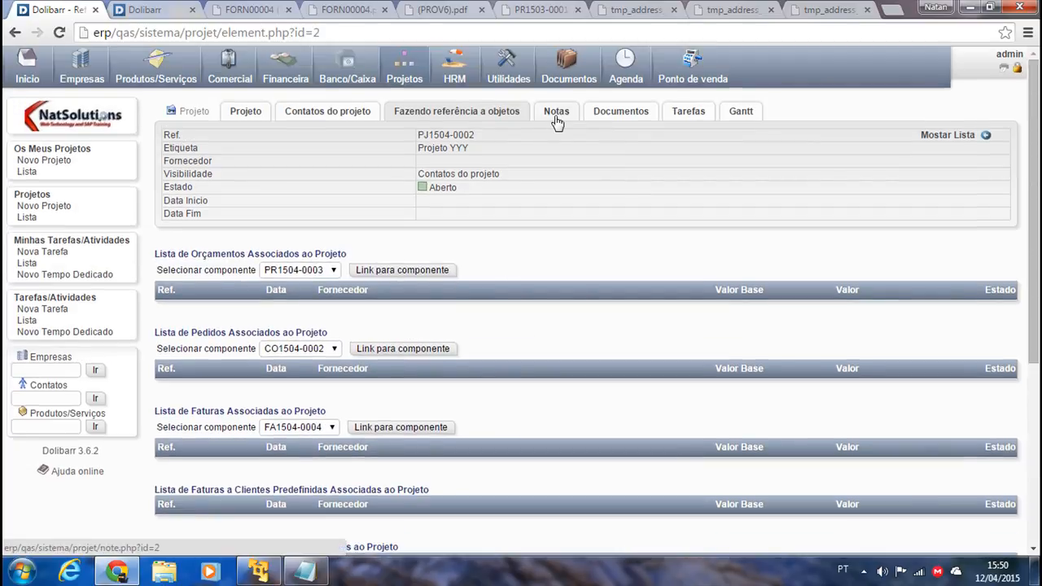
View the Notas, Documentos and Tarefas tabs, then open PJ1504-0001 from the project list.
left_click(556, 121)
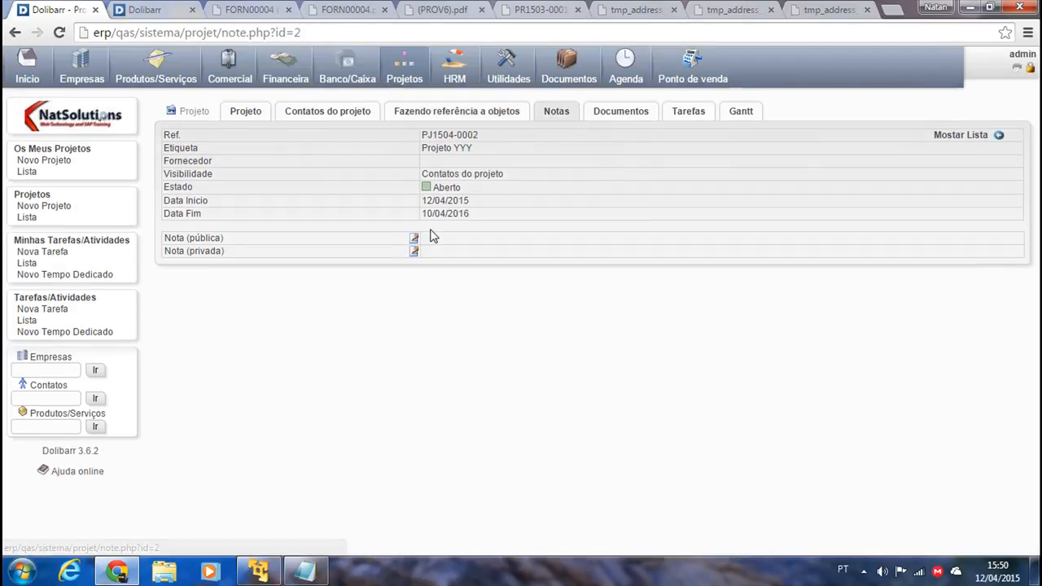
left_click(623, 112)
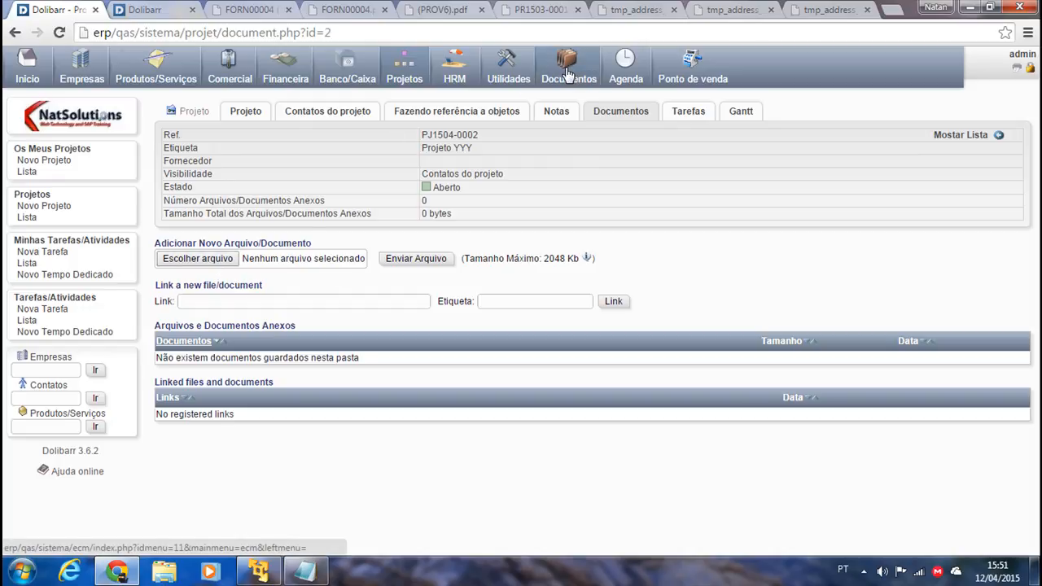
left_click(692, 114)
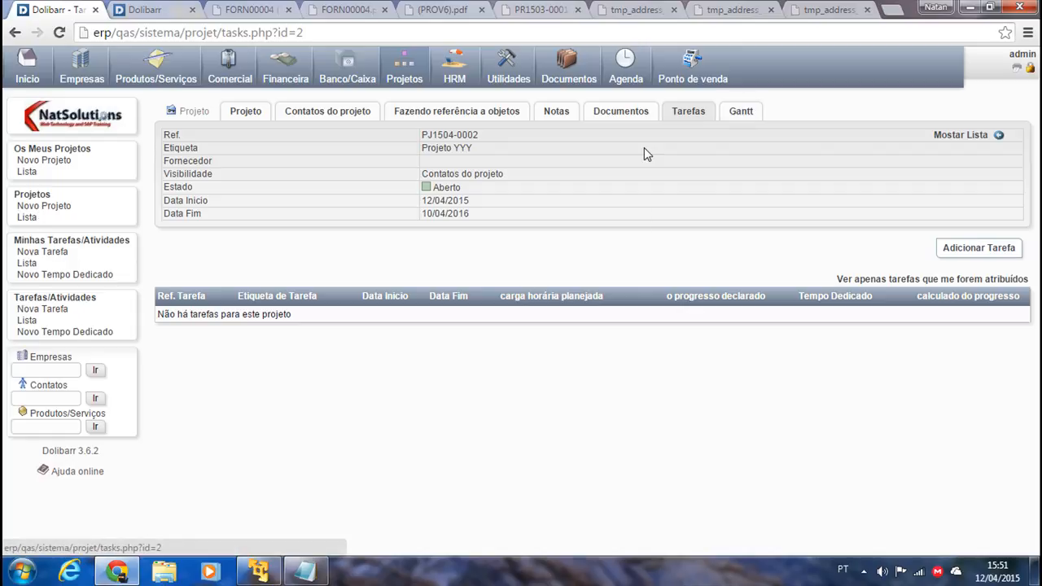
left_click(28, 218)
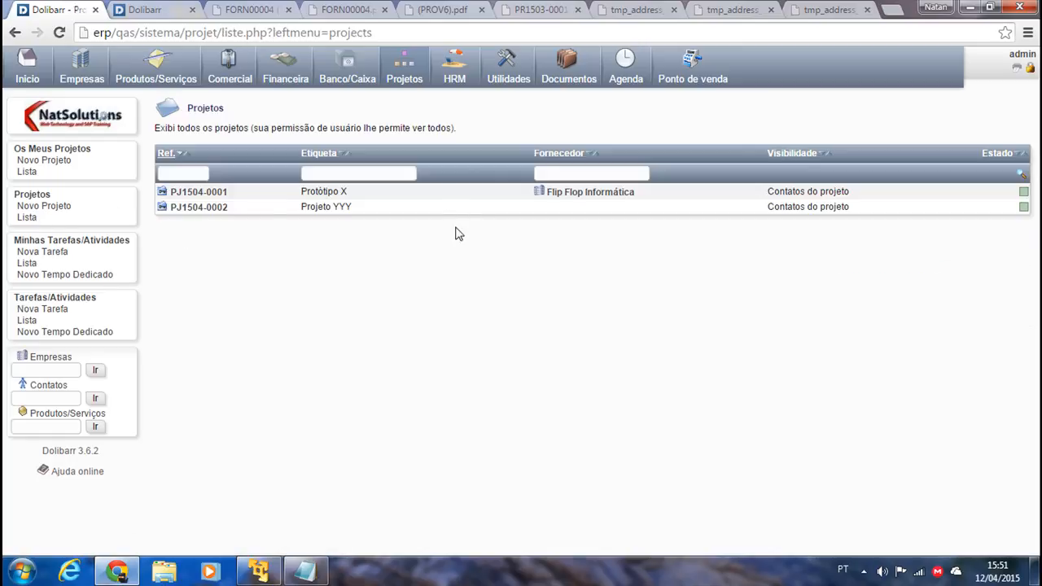
left_click(192, 194)
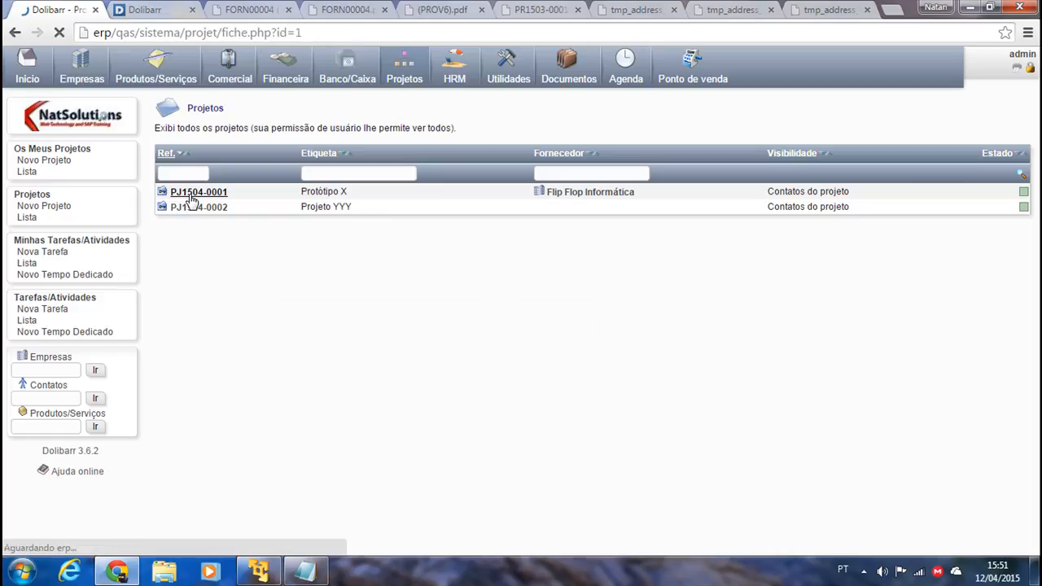
Inspect the Criação de Lista Técnica task's resources and time spent from Protótipo X's task list.
left_click(700, 119)
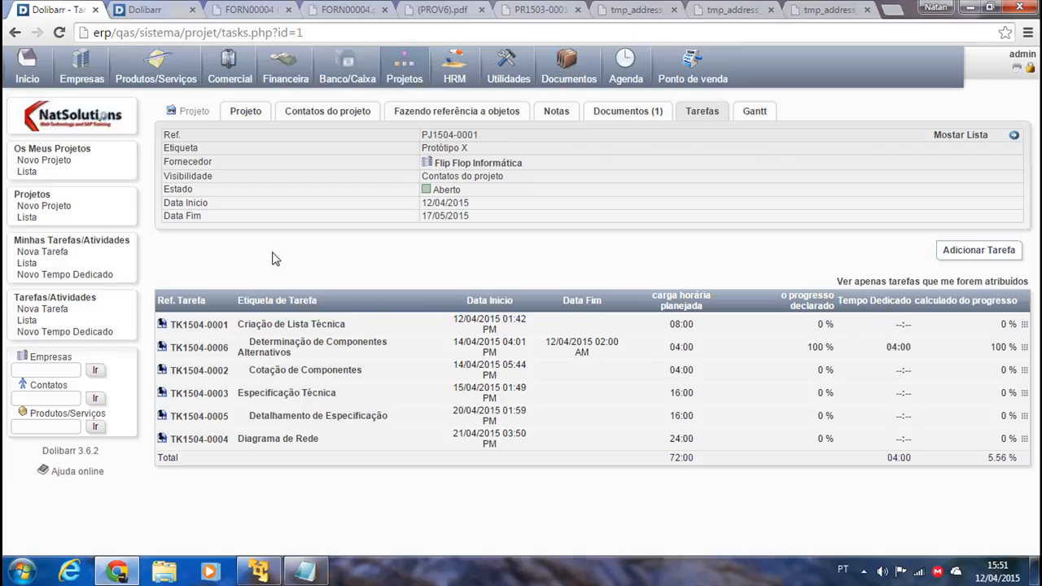
left_click(259, 326)
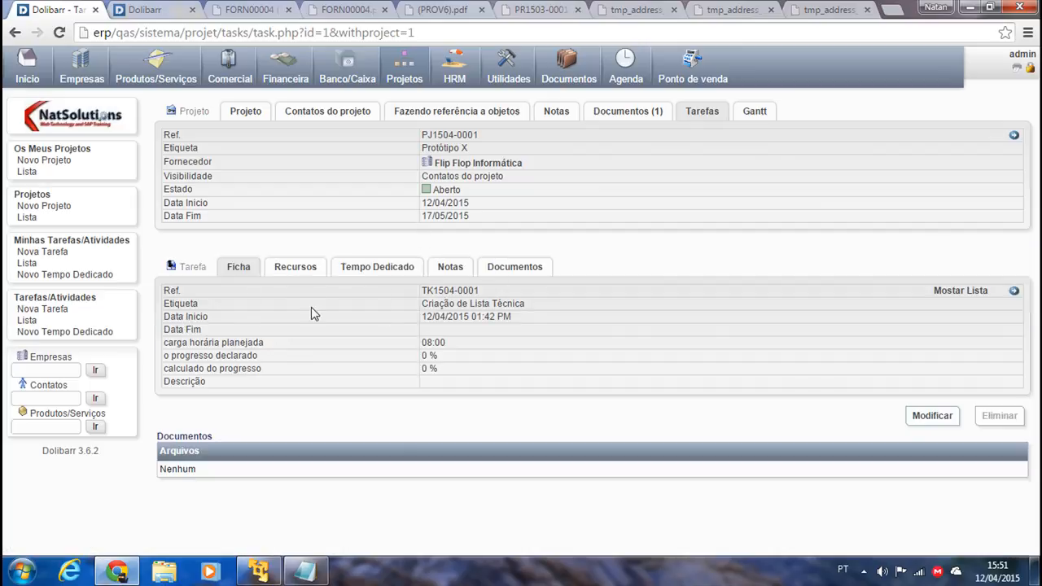
left_click(309, 274)
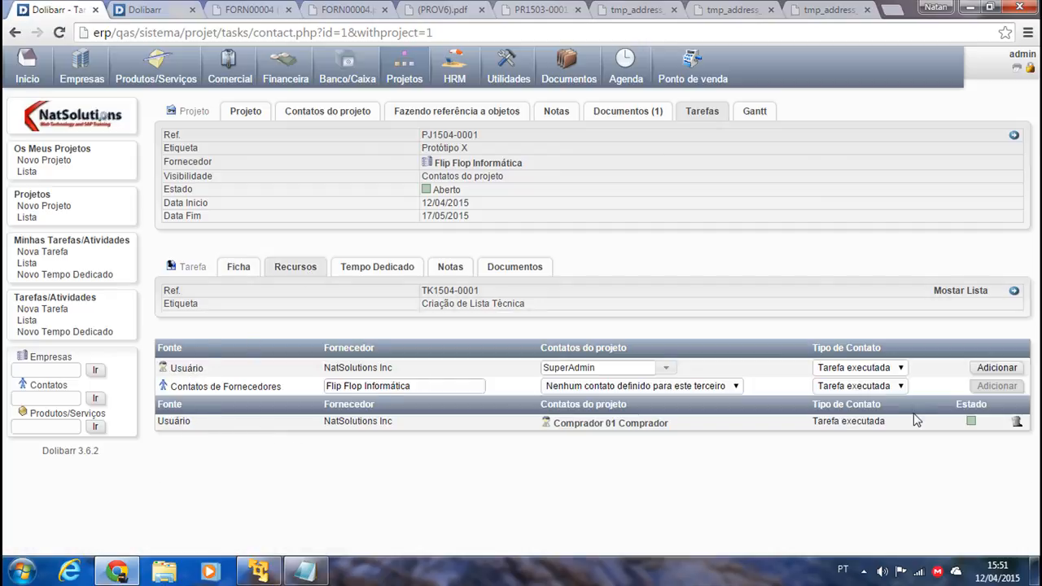
left_click(375, 272)
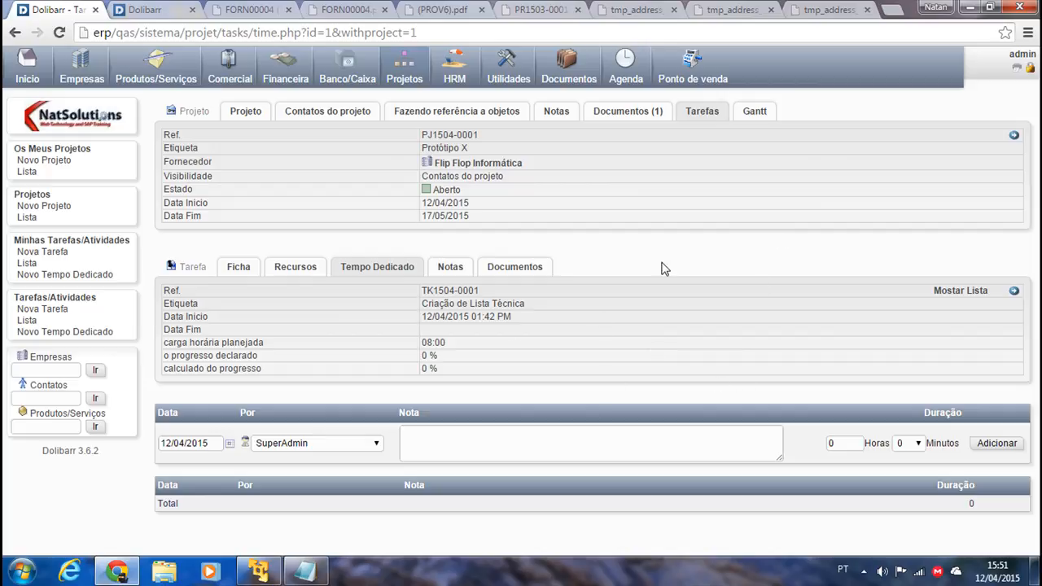
Display the project's Gantt chart, trying week, month and quarter scales before settling on daily.
left_click(770, 116)
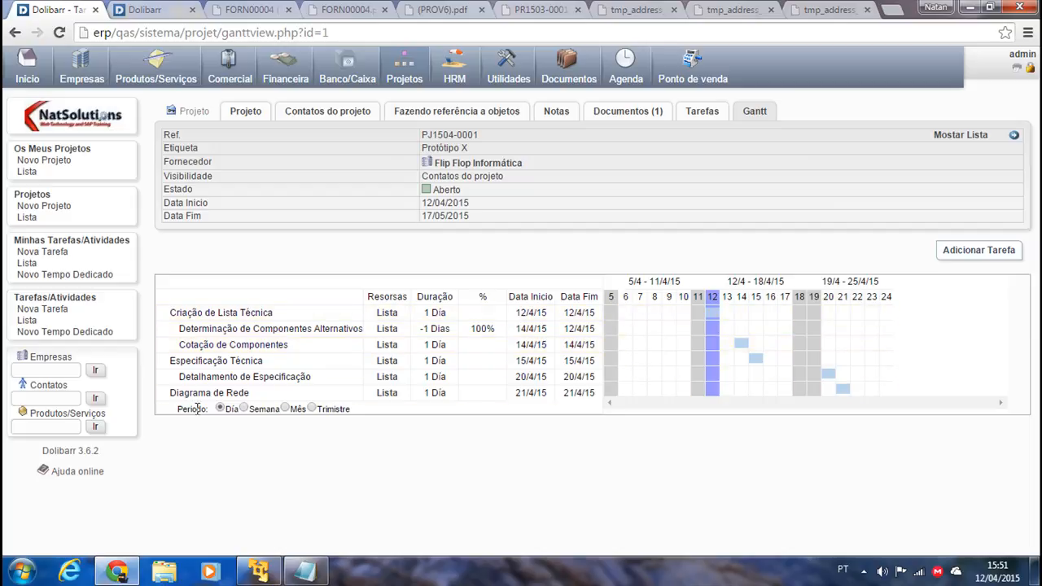
left_click(243, 409)
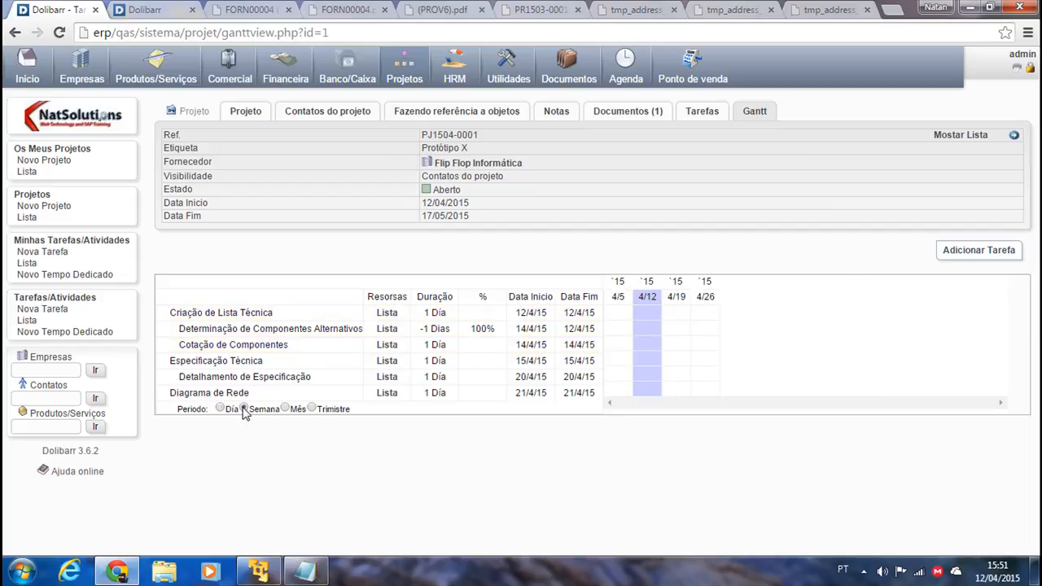
left_click(285, 408)
left_click(311, 408)
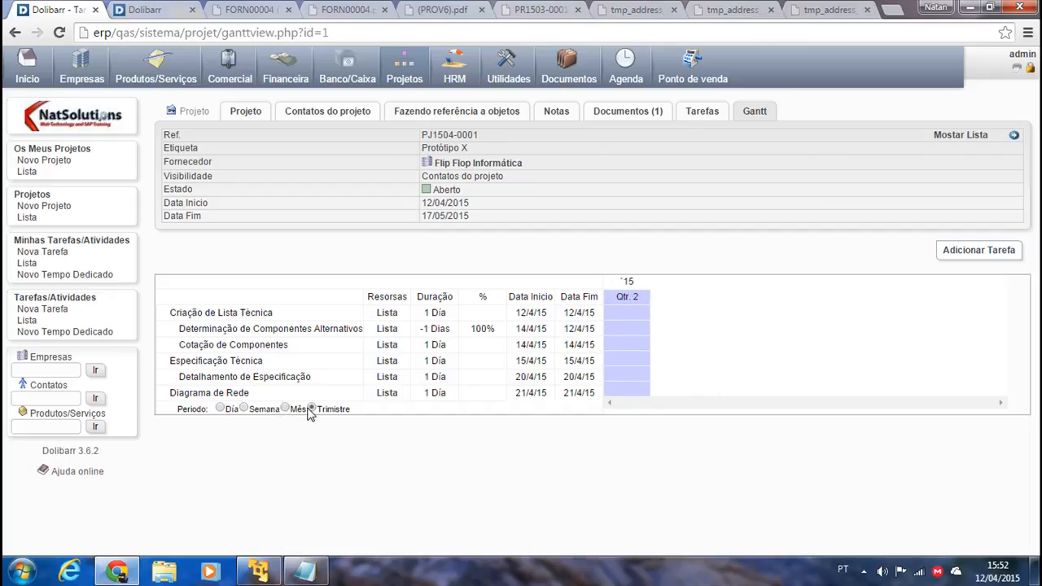
left_click(220, 409)
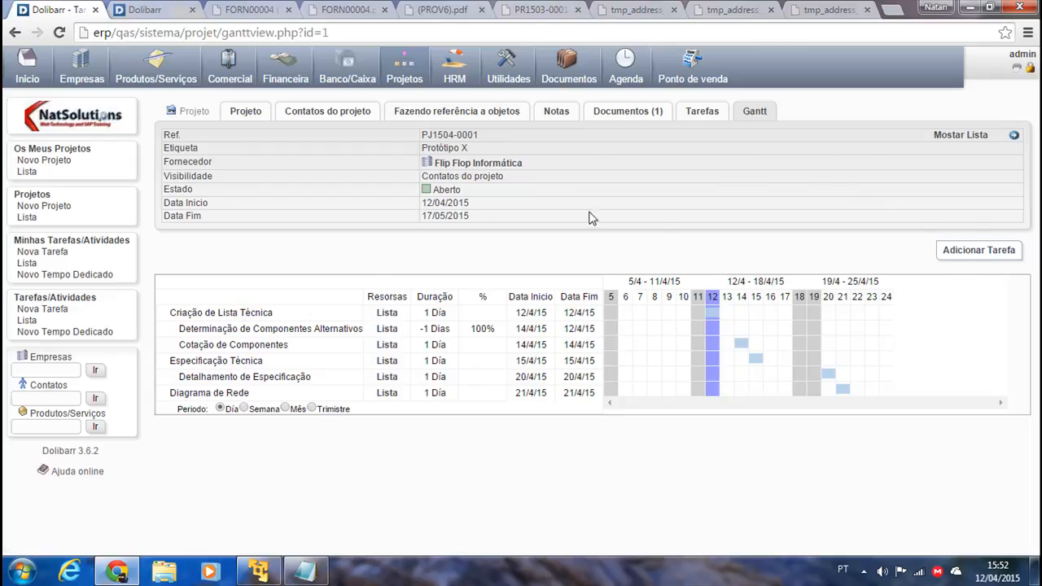
Switch the Gantt chart to its printable view and send it to print.
left_click(1025, 69)
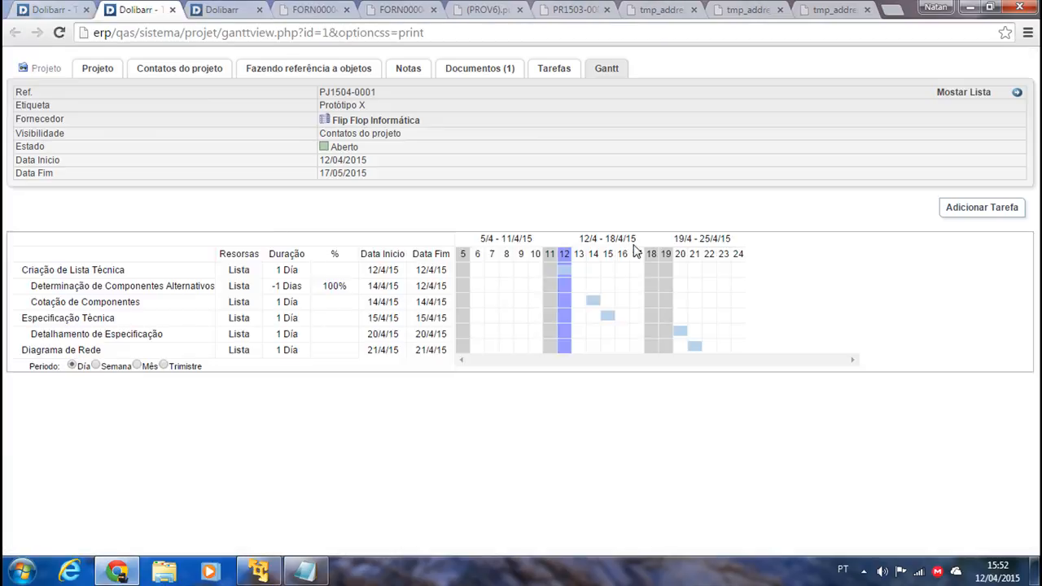
right_click(161, 167)
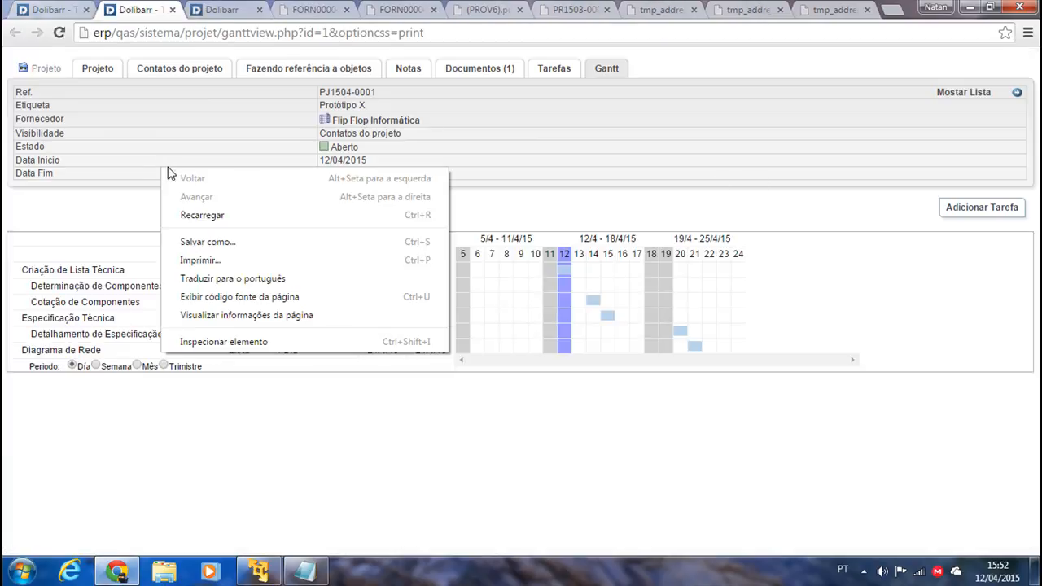
left_click(242, 259)
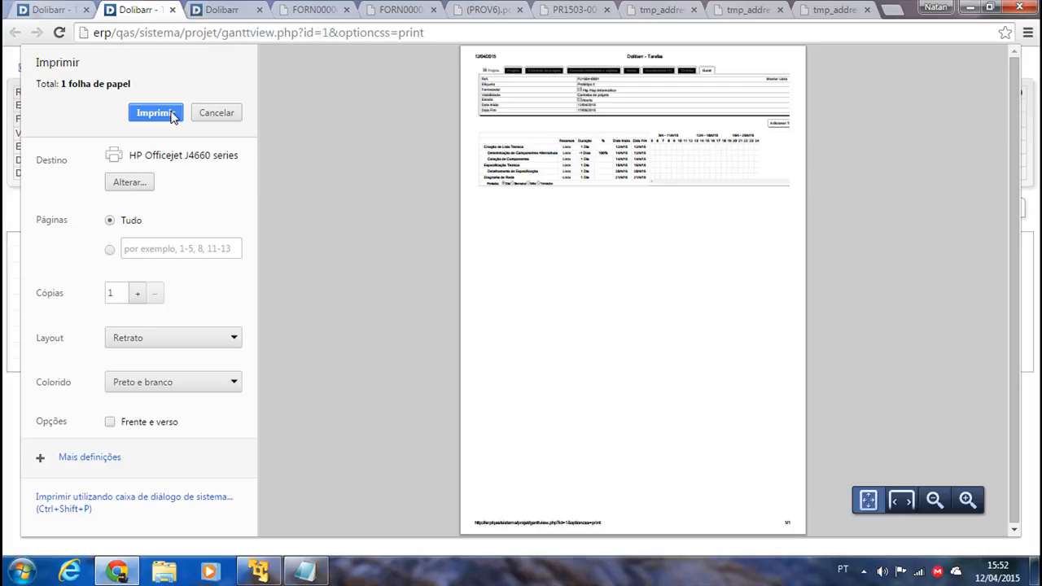
Zoom in to check the one-page print preview, zoom back out, and close the printable view.
left_click(967, 500)
left_click(967, 499)
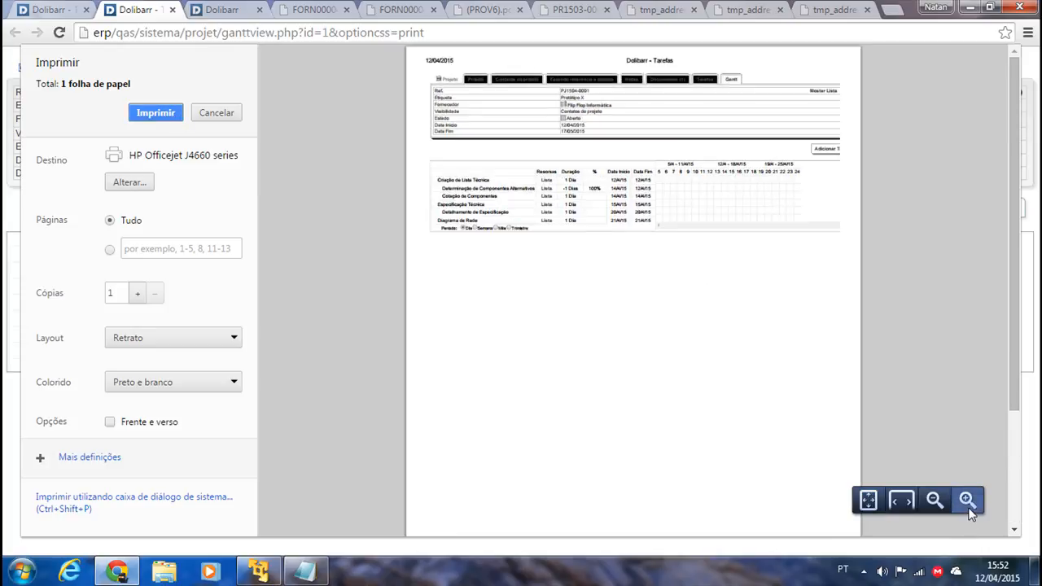
left_click(967, 500)
left_click(967, 499)
left_click(967, 499)
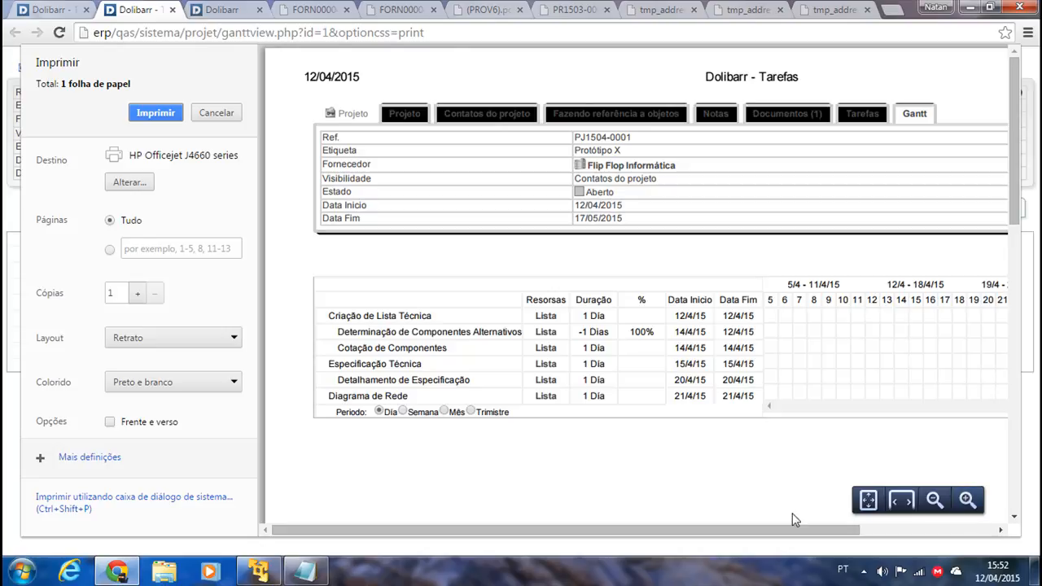
scroll(824, 337, "down", 2)
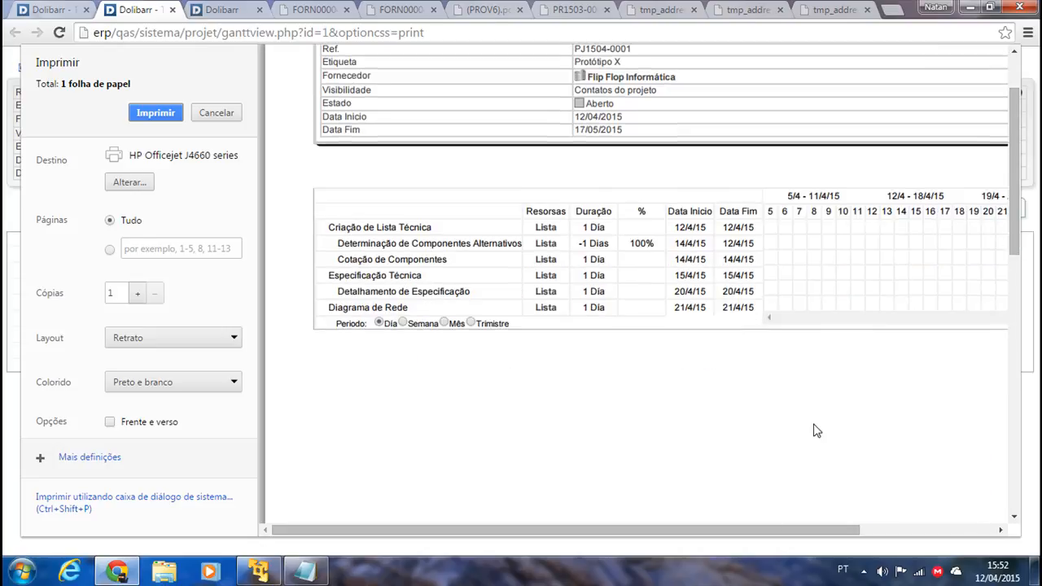
left_click_drag(739, 530, 887, 539)
left_click(934, 500)
left_click(173, 11)
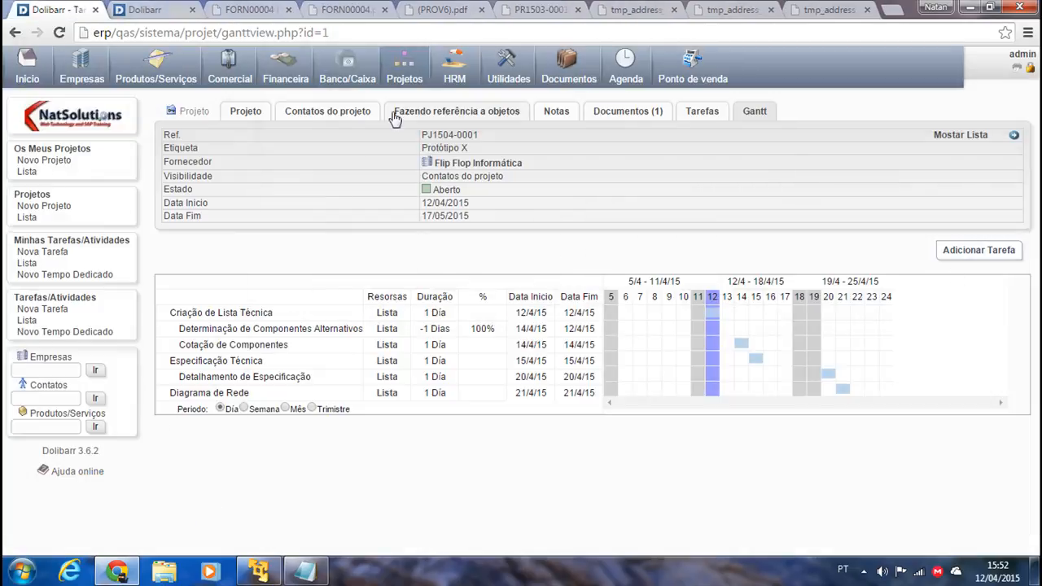
Go via the project list and Minhas Tarefas/Atividades to the Novo Tempo Dedicado page.
left_click(27, 217)
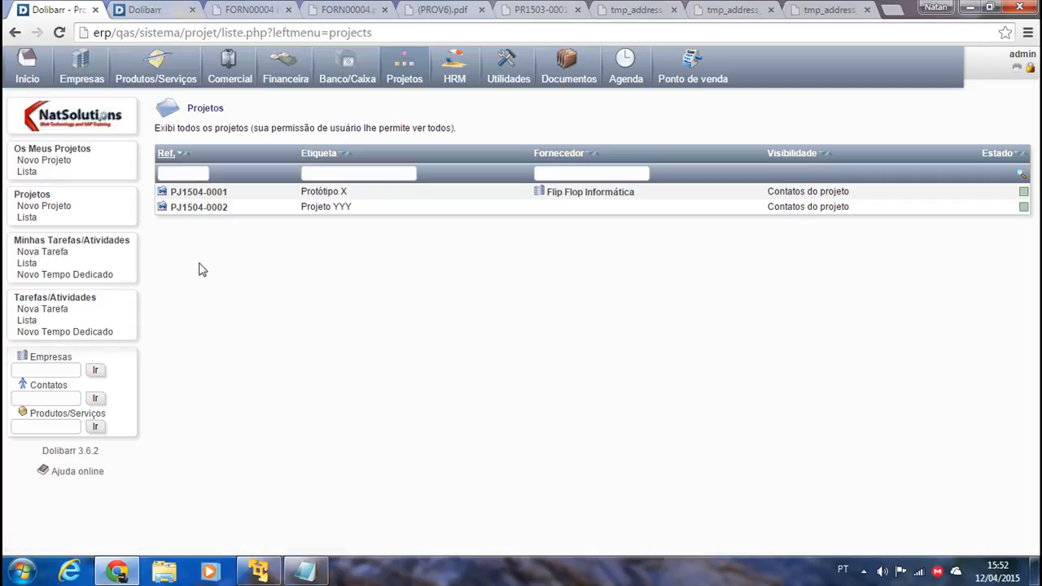
left_click(33, 241)
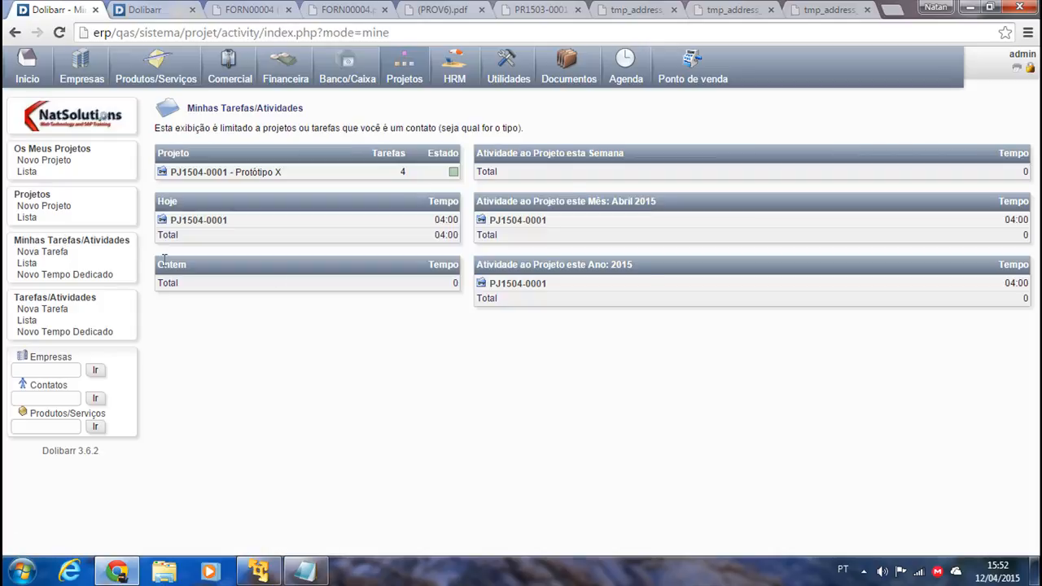
left_click(75, 274)
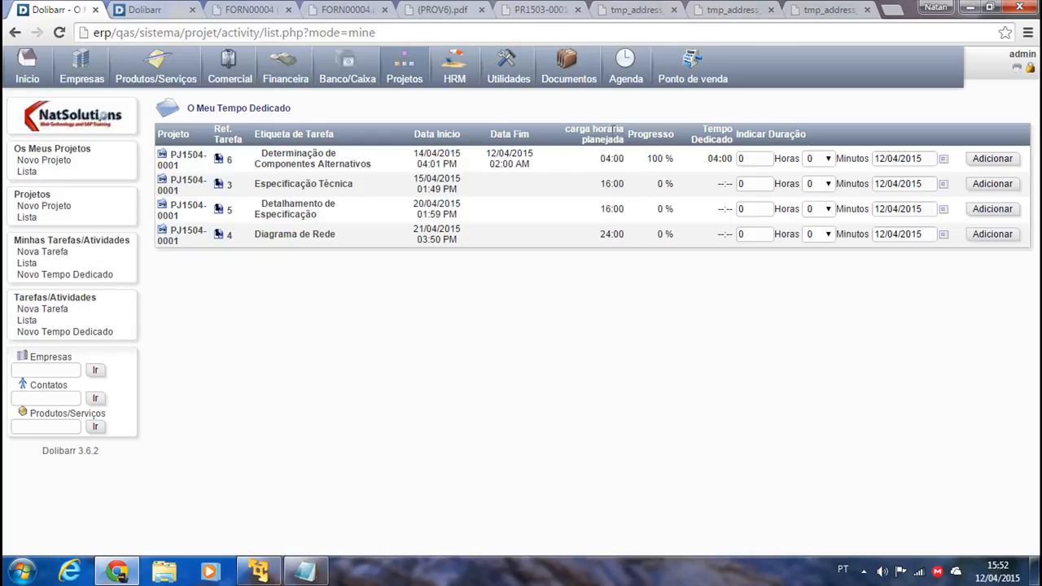
Check the first task's time log and return to the time-spent list.
left_click_drag(626, 163, 608, 160)
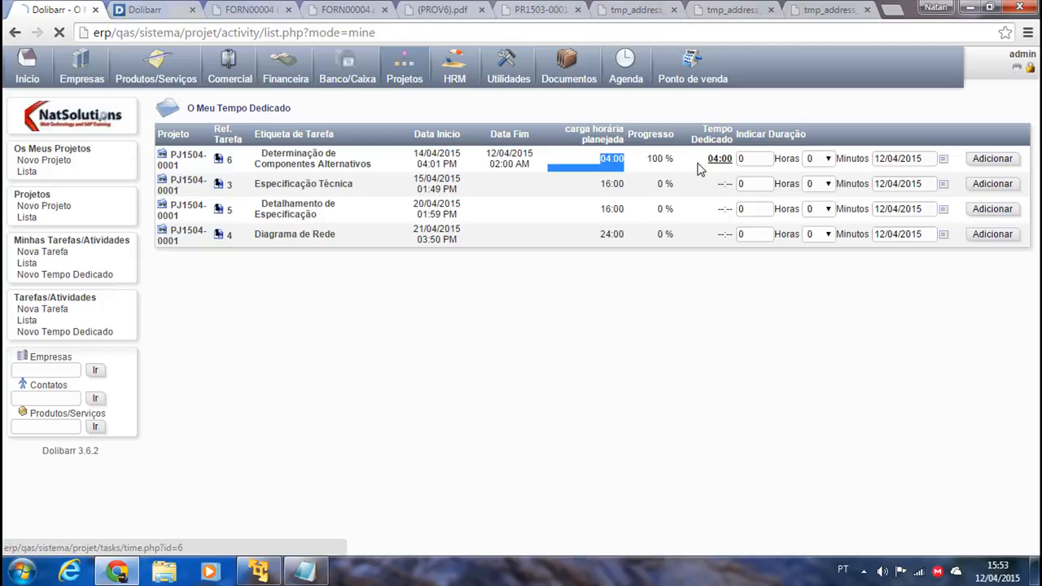
left_click(719, 160)
left_click(15, 32)
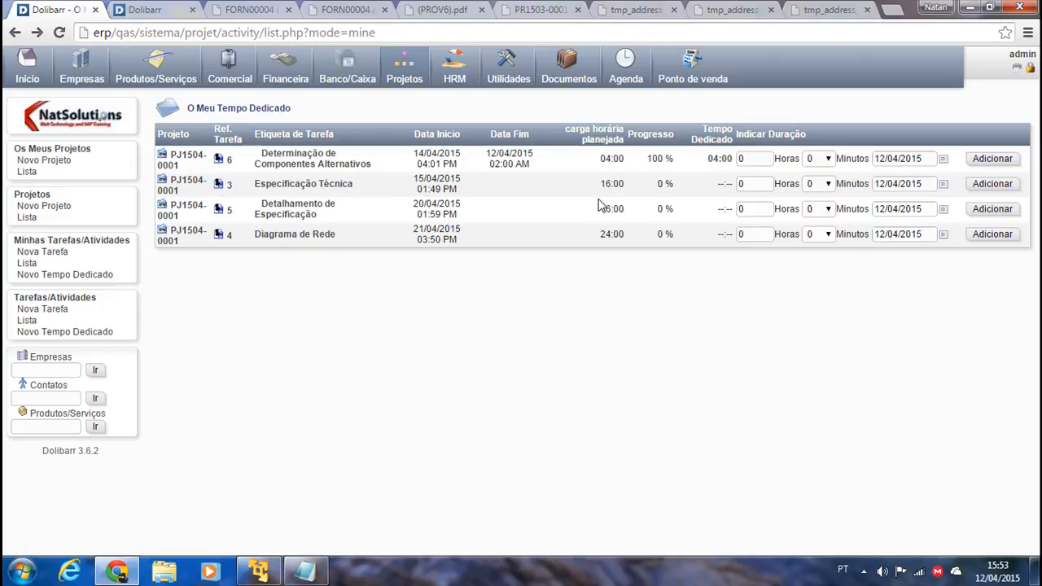
Log 10 hours, then 6 more, on Especificação Técnica for 16:00 total.
left_click_drag(775, 184, 651, 183)
left_click(753, 184)
left_click(993, 183)
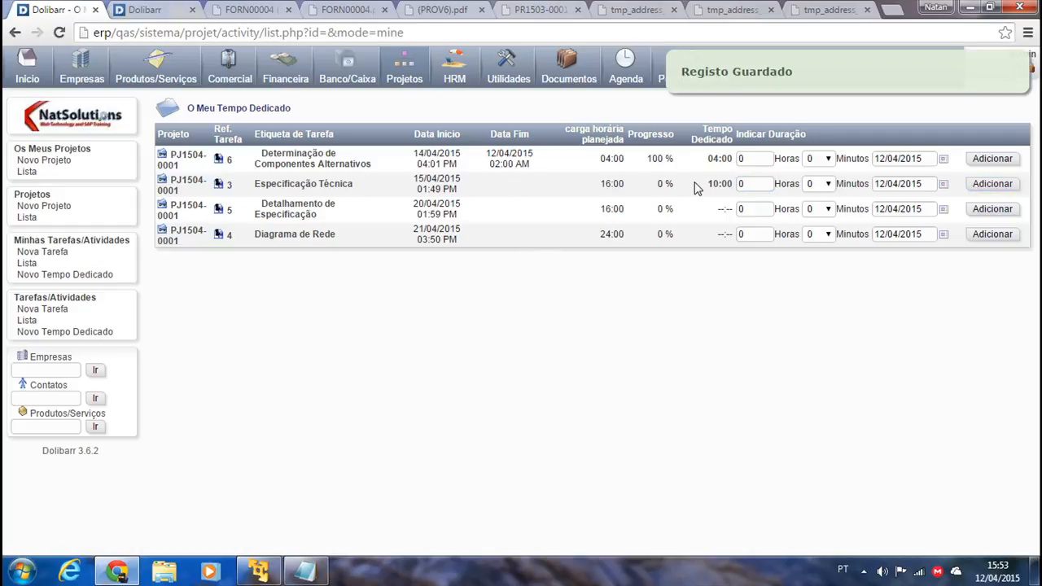
double_click(752, 183)
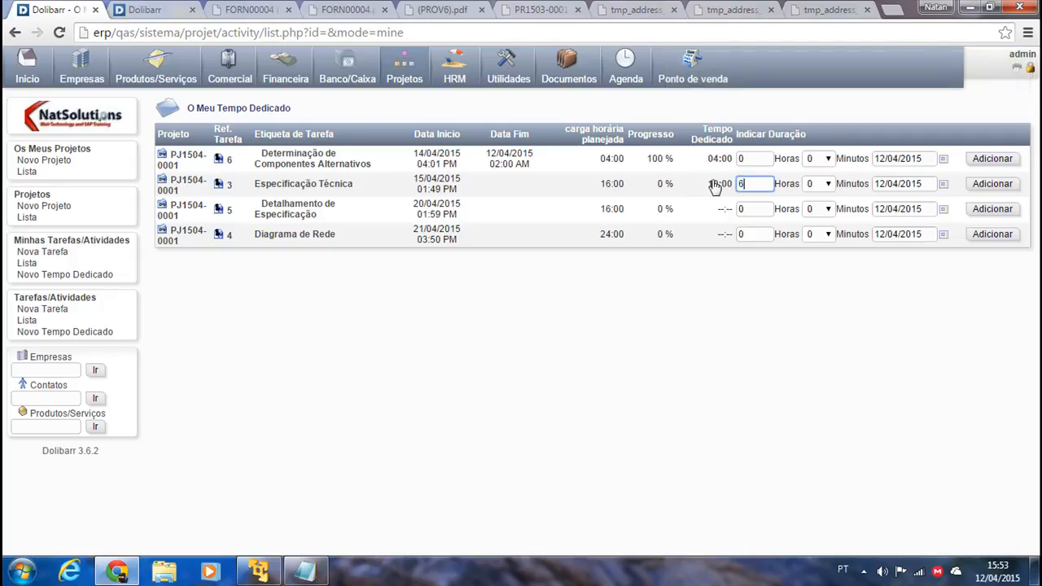
left_click(992, 184)
left_click(183, 184)
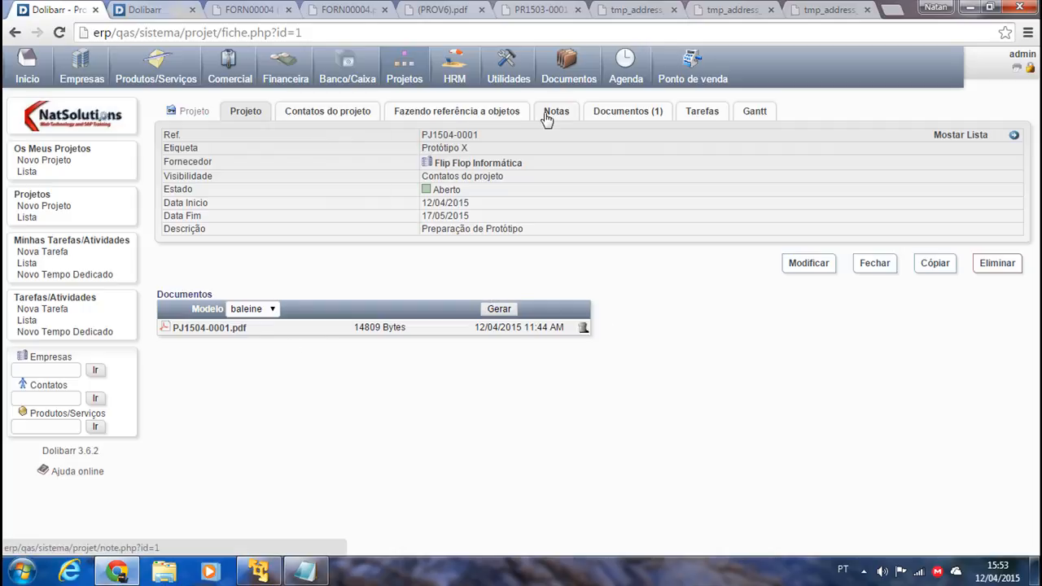
left_click(15, 33)
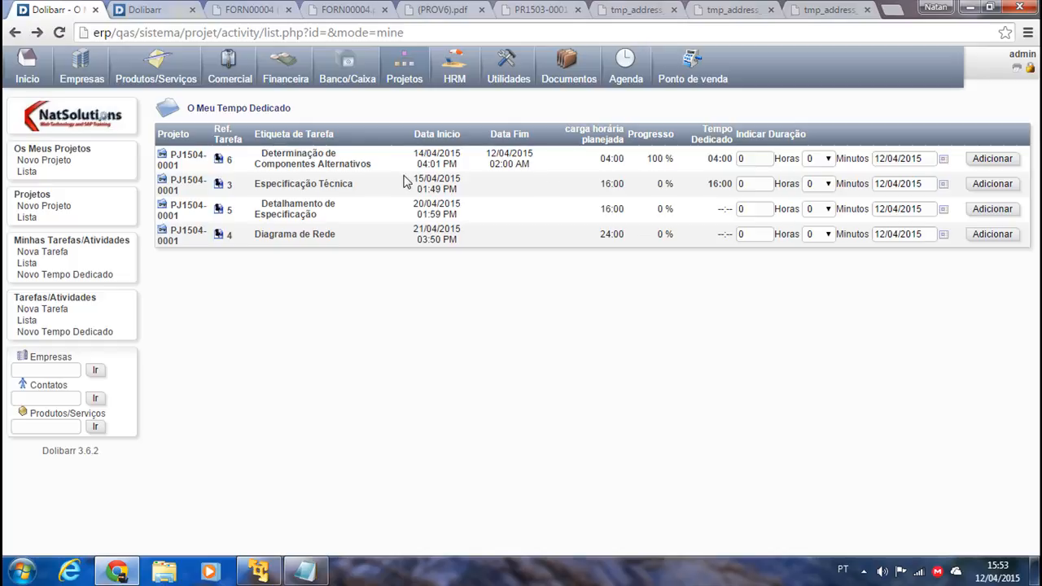
Set the Especificação Técnica task's declared progress to 100 % and save.
left_click(223, 188)
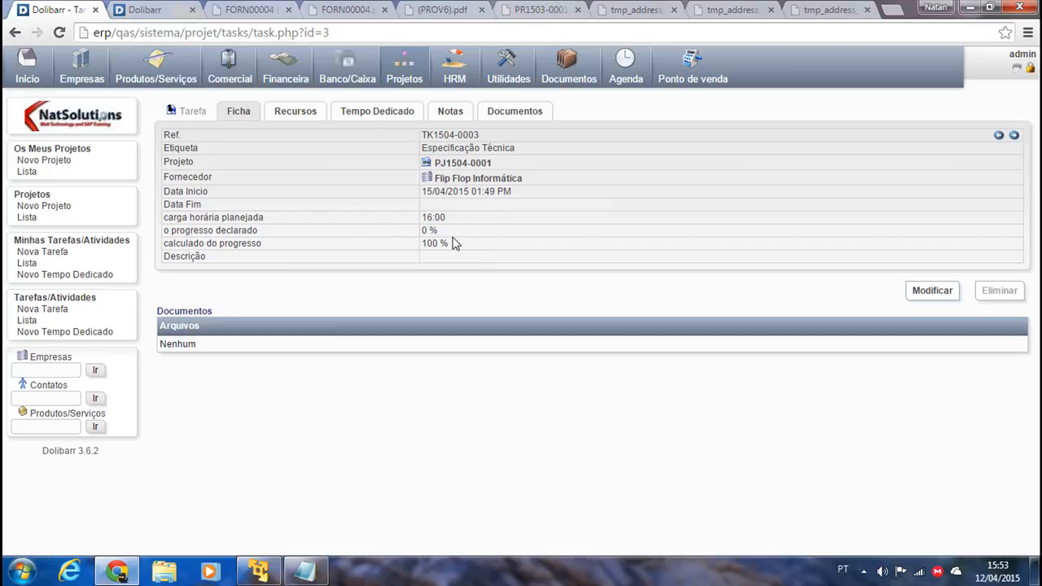
left_click(928, 293)
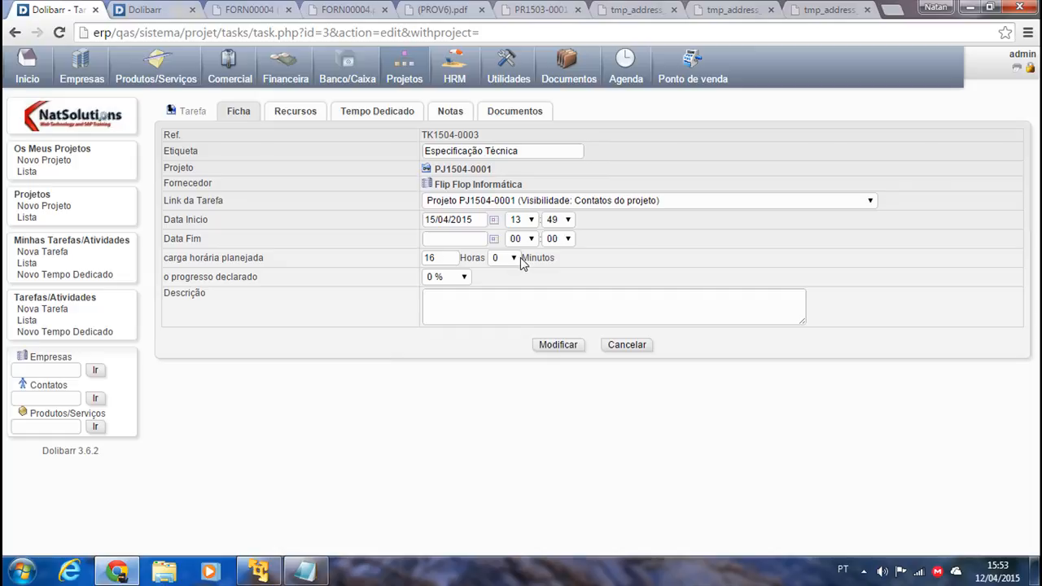
left_click(464, 277)
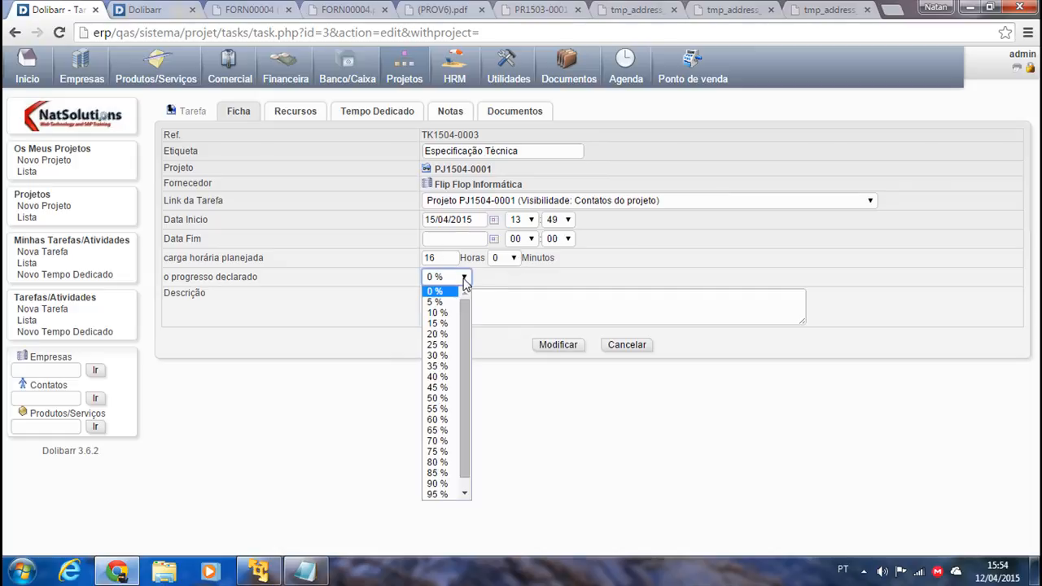
scroll(462, 377, "down", 1)
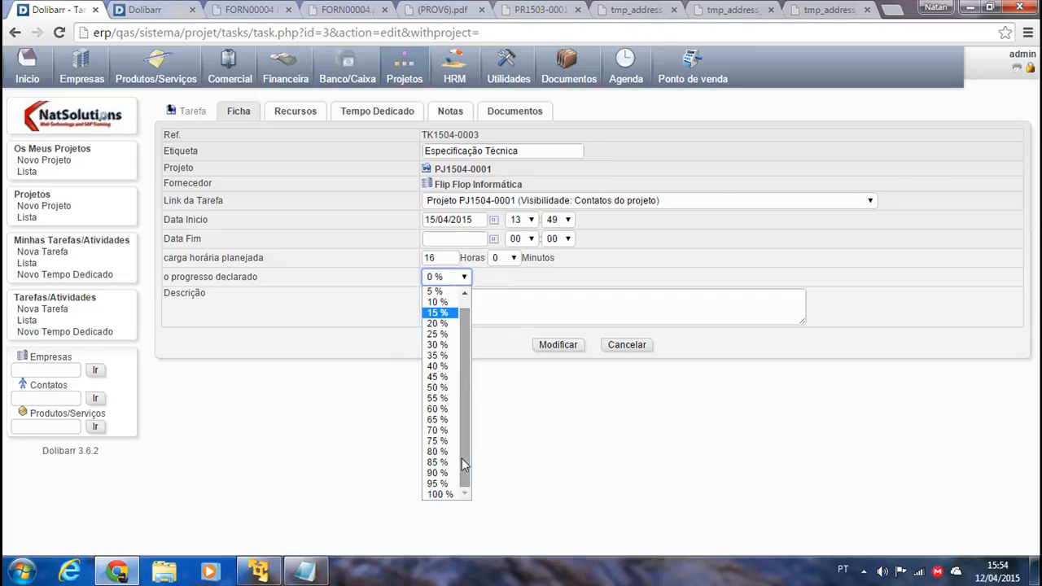
left_click(450, 497)
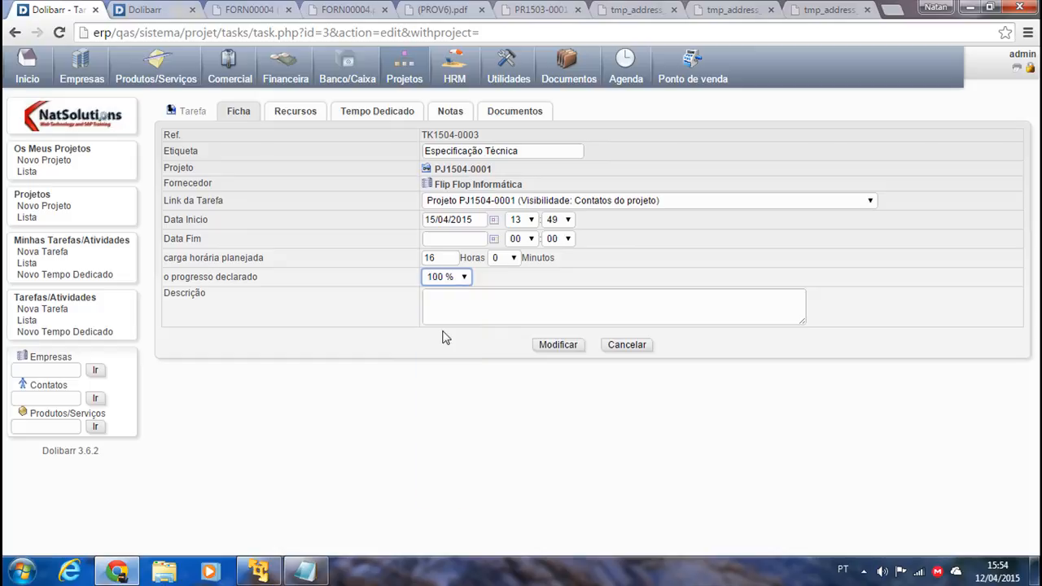
left_click(557, 345)
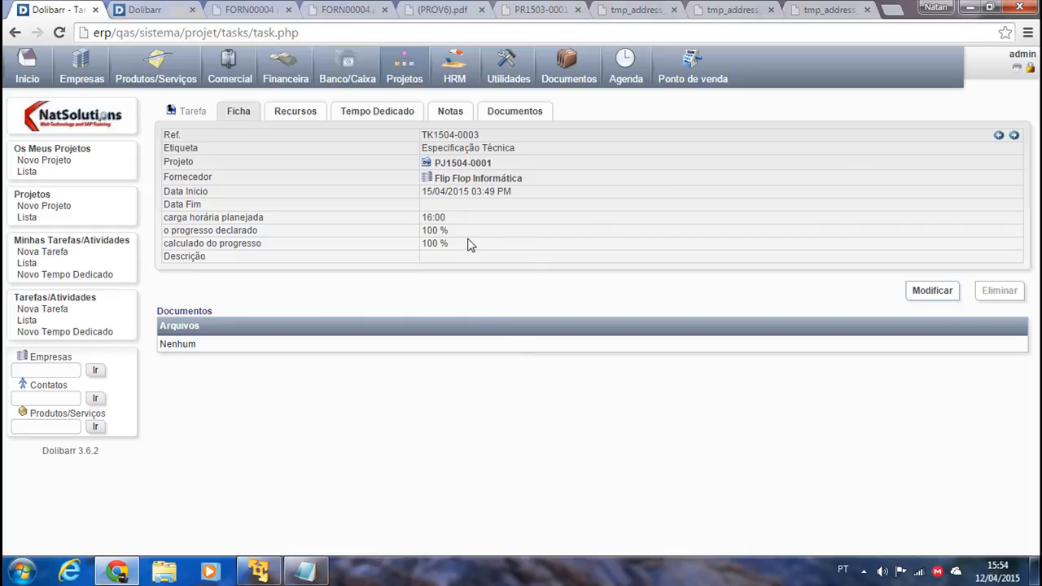
Review the task's resources, time, notes and documents, then go to Os Meus Projetos.
left_click(310, 118)
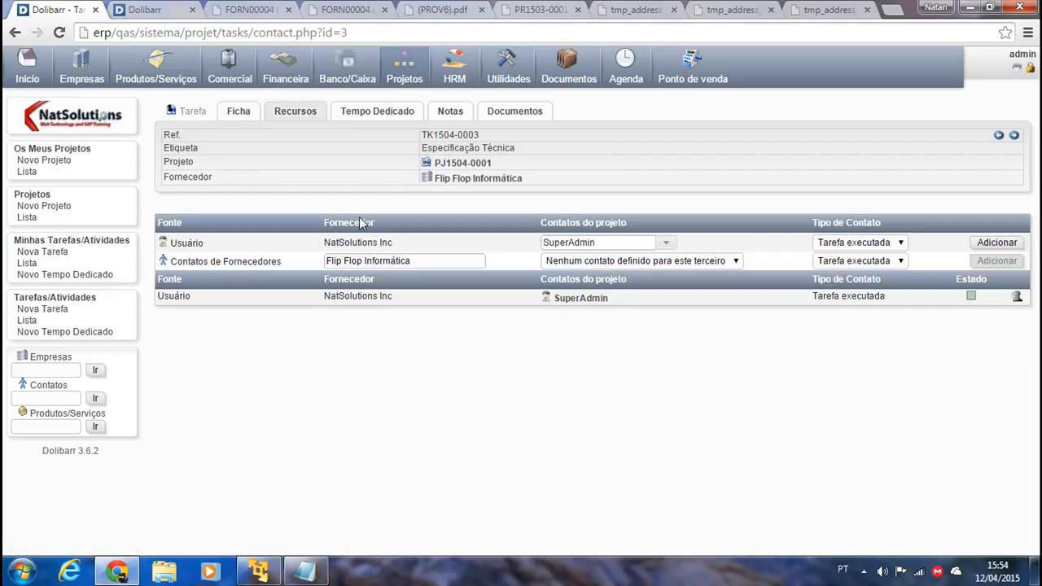
left_click(376, 114)
left_click(453, 112)
left_click(515, 111)
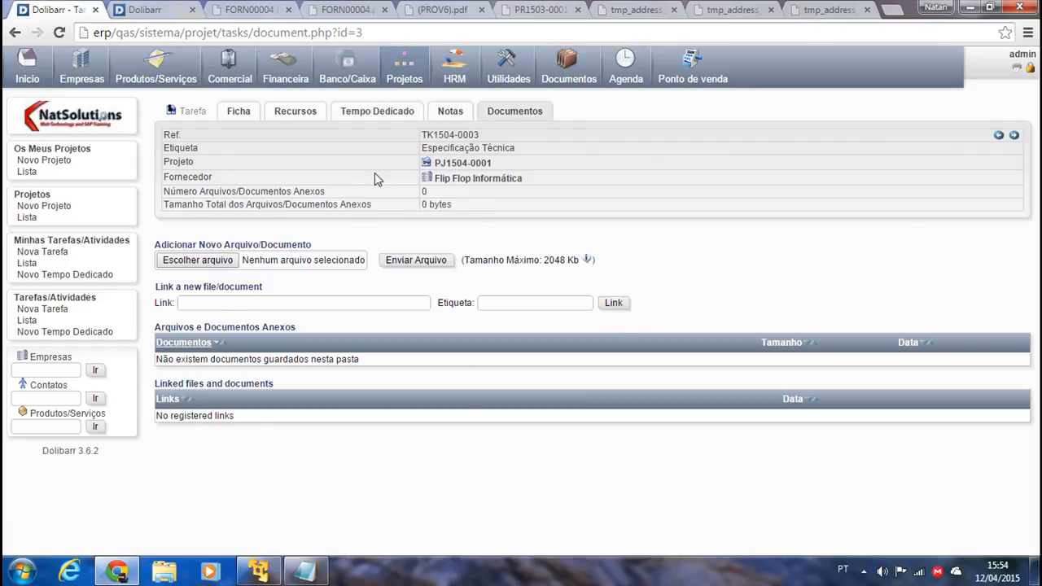
left_click(44, 149)
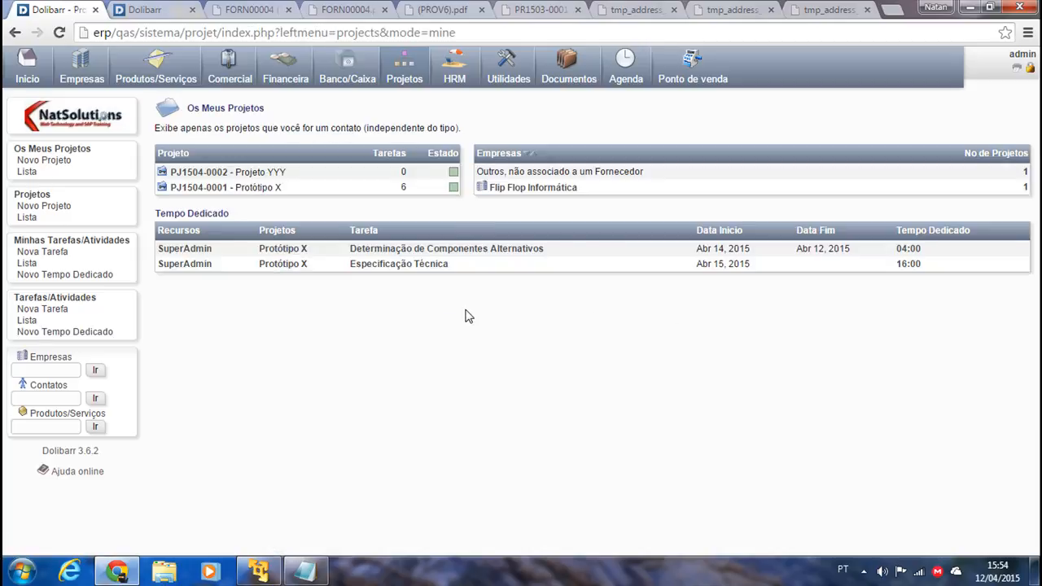
Reach the full task list (20:00 spent, 27.78% progress), then bring up the Itens Faltantes notes.
left_click(26, 263)
left_click(81, 248)
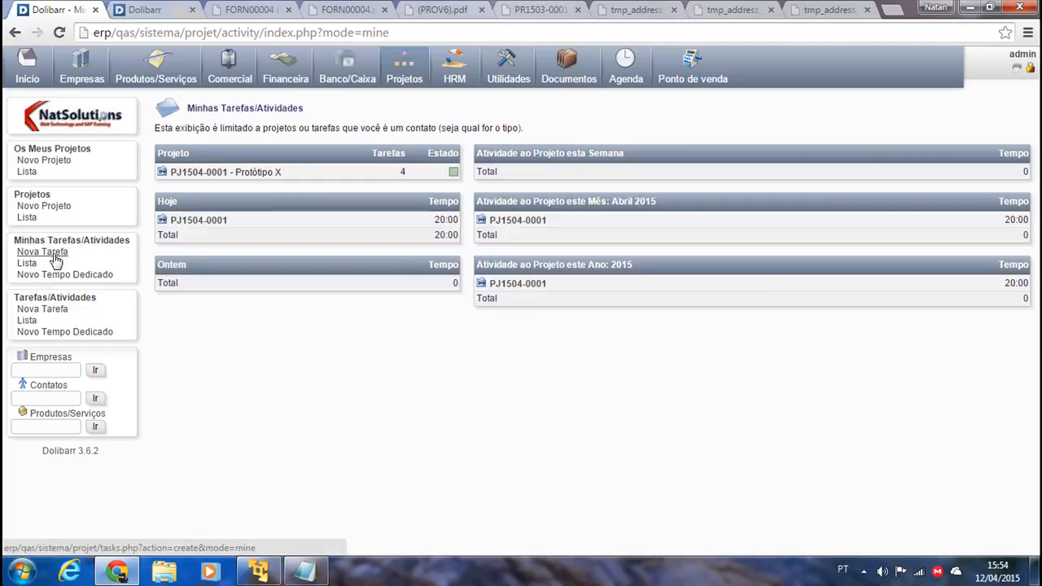
left_click(54, 255)
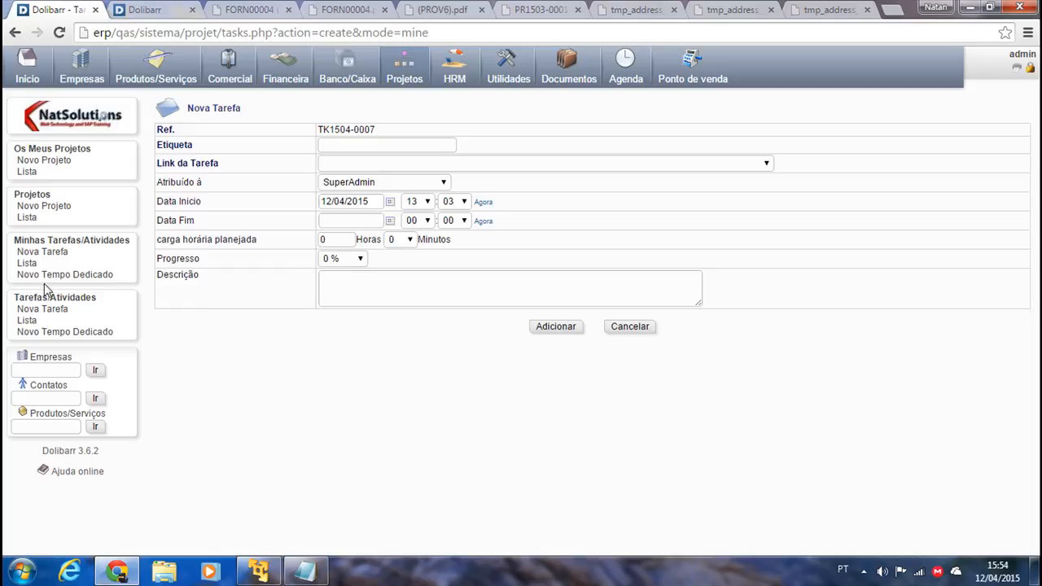
left_click(28, 321)
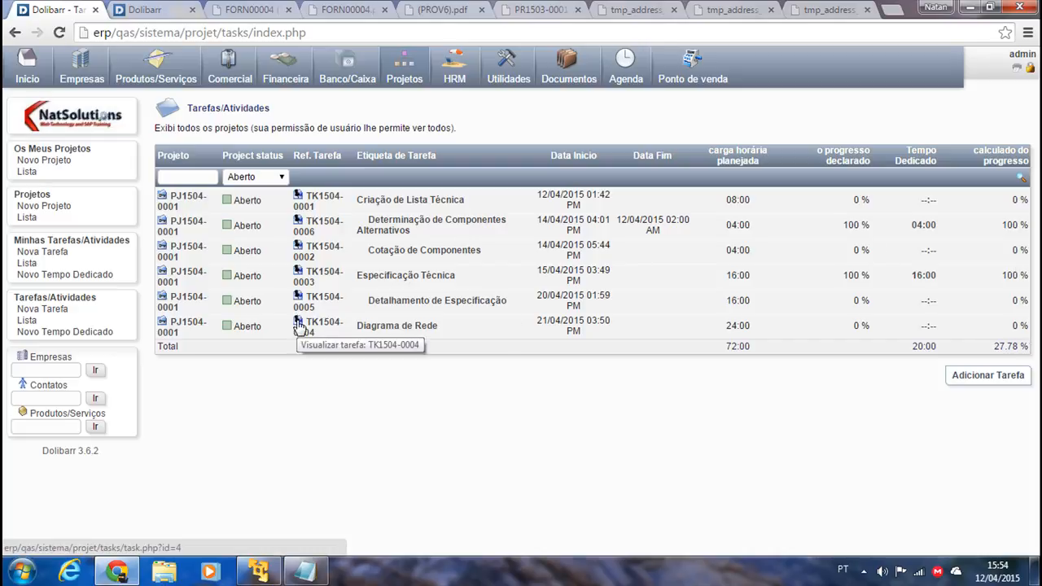
left_click(304, 572)
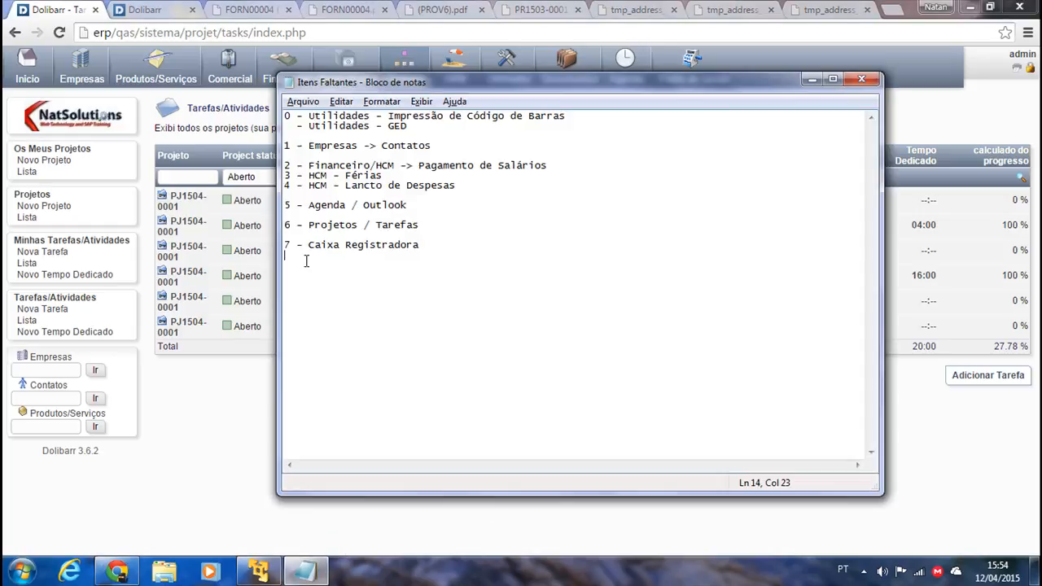
Mark the Caixa Registradora checklist line, minimise Notepad, and start a new empty cash-desk sale.
left_click_drag(306, 260, 277, 243)
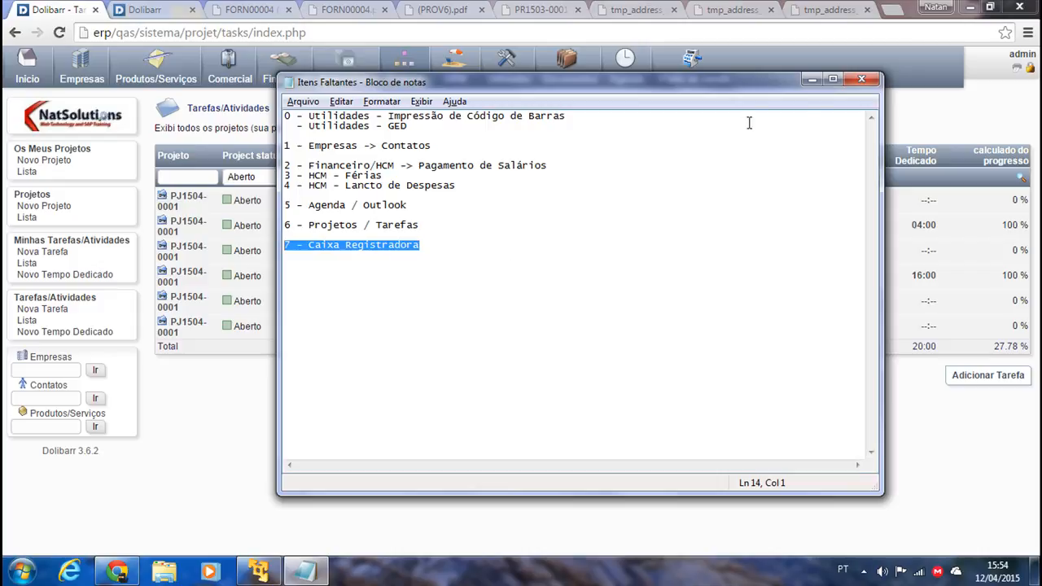
left_click(811, 79)
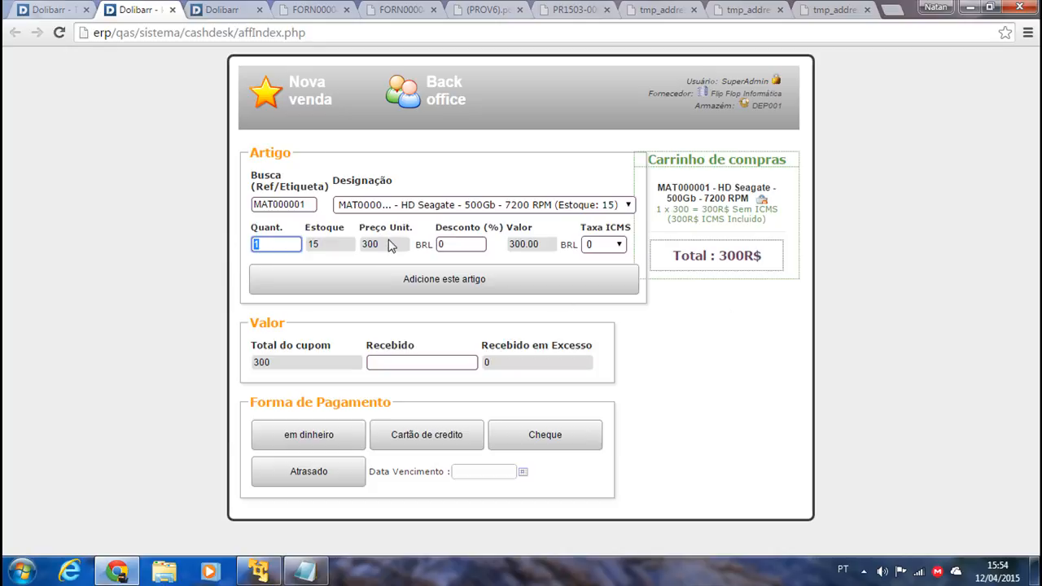
left_click(293, 91)
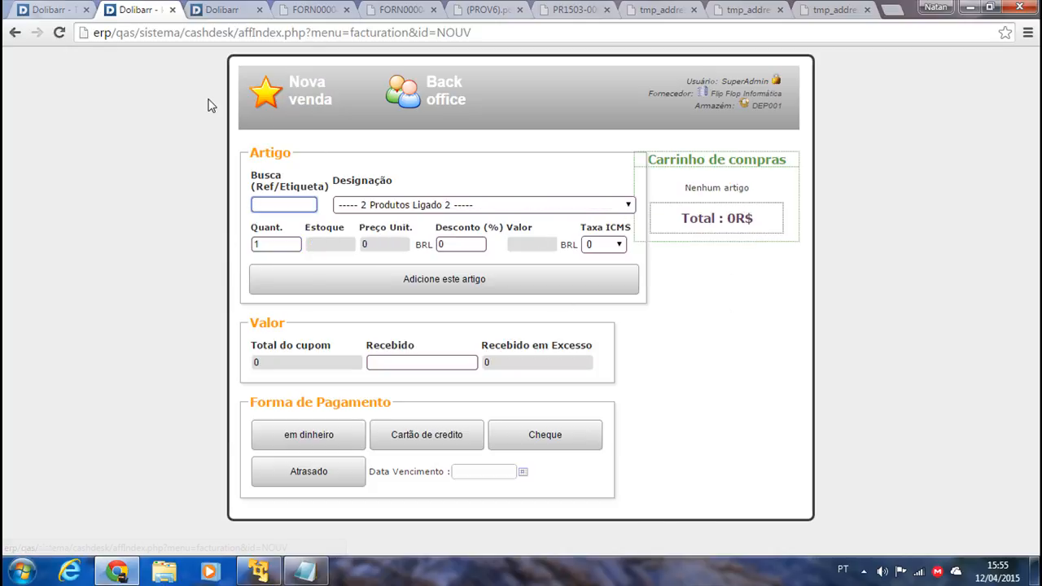
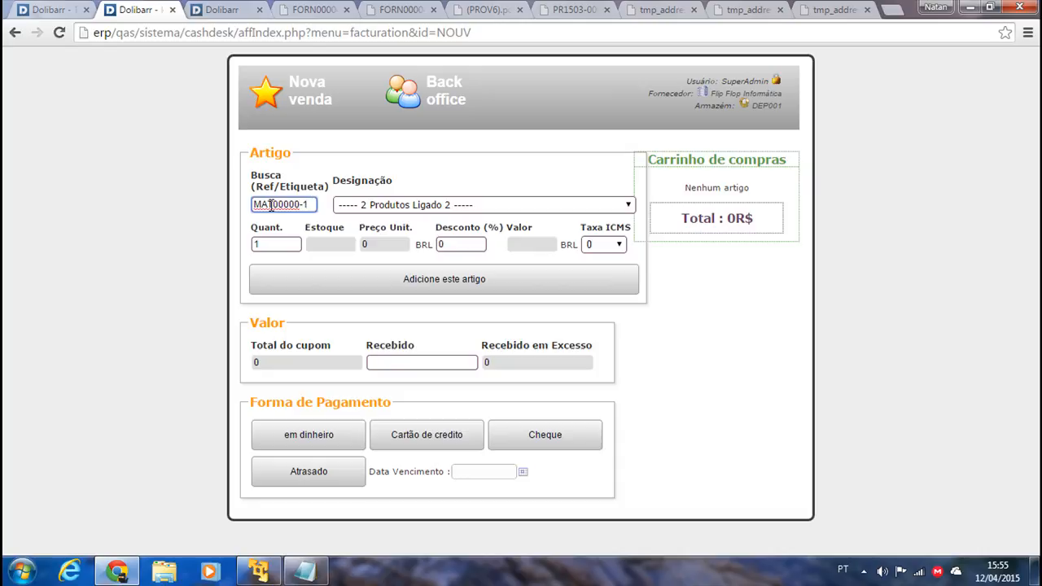
Search the product reference MAT000001, then clear the search to list all items.
type("1")
key("Return")
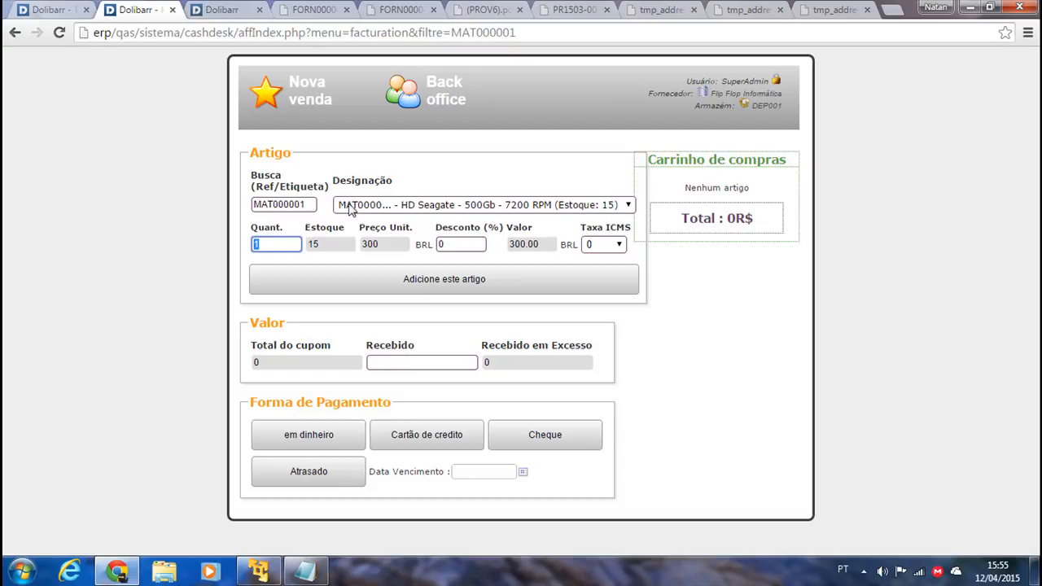
left_click(314, 204)
key("BackSpace")
left_click(420, 206)
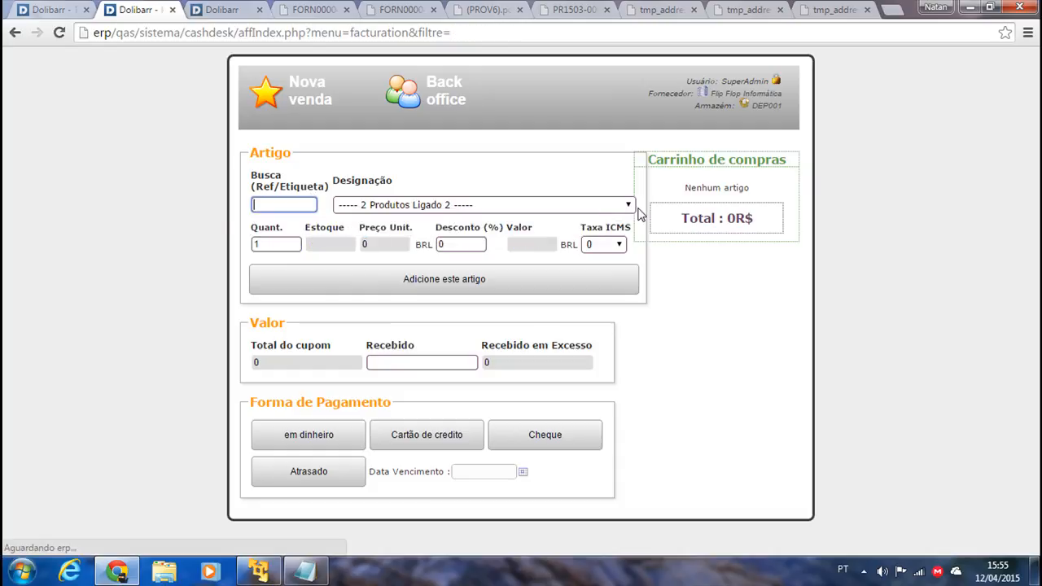
Load the HD Seagate 500Gb drive from Designação at quantity 1, valued 300 BRL.
left_click(628, 205)
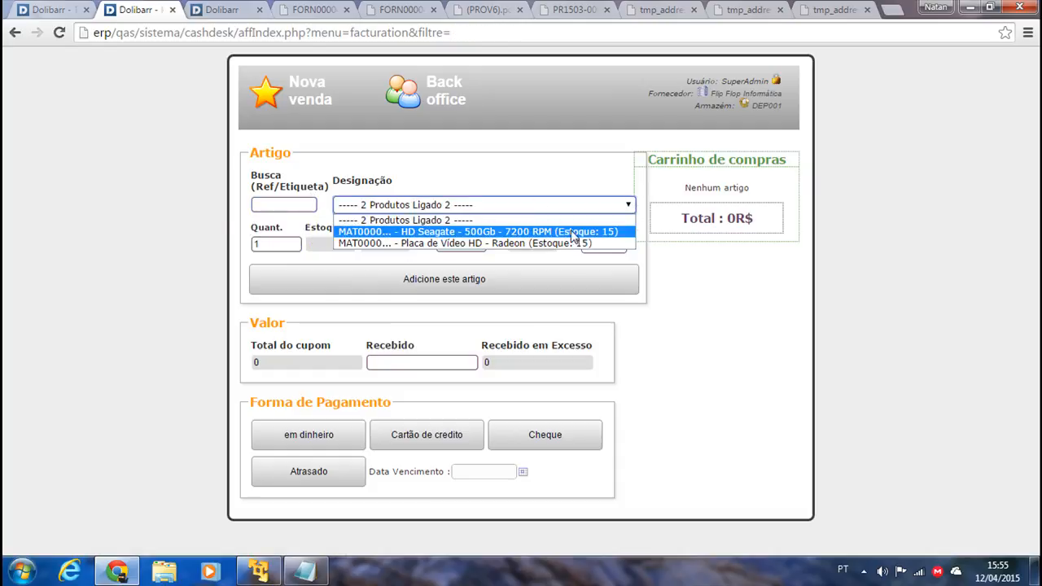
left_click(472, 231)
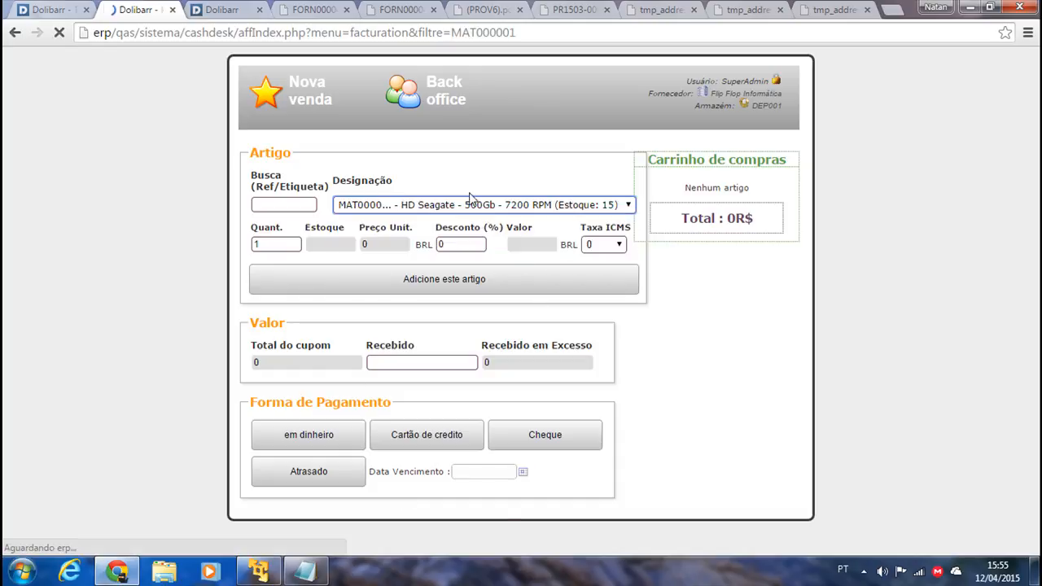
left_click(280, 244)
left_click(283, 245)
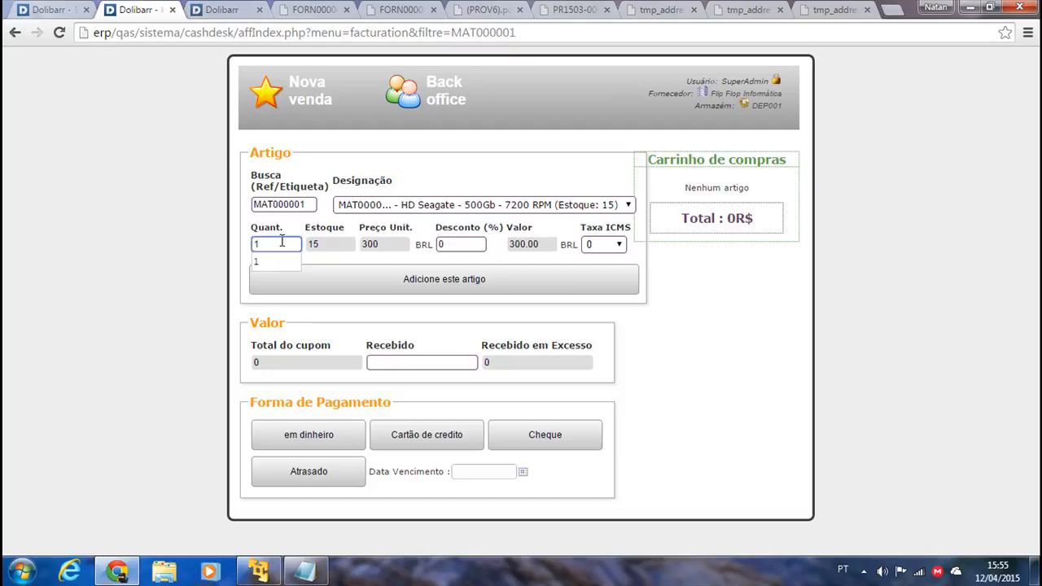
left_click(154, 232)
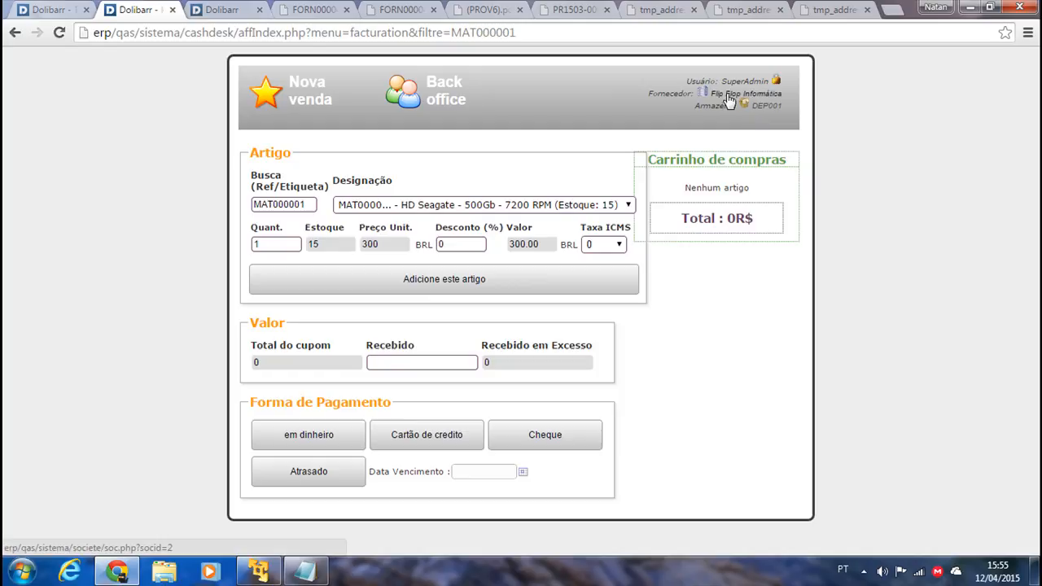
Log out of the cashdesk and review the generic supplier options on the Identificação form.
left_click(777, 82)
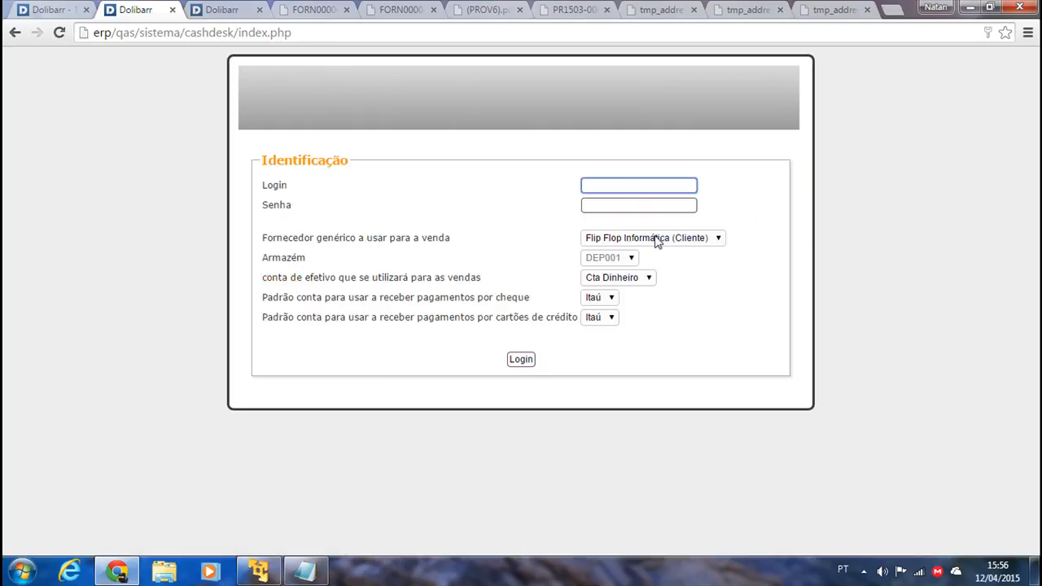
left_click(655, 238)
left_click_drag(300, 241, 417, 244)
left_click(316, 241)
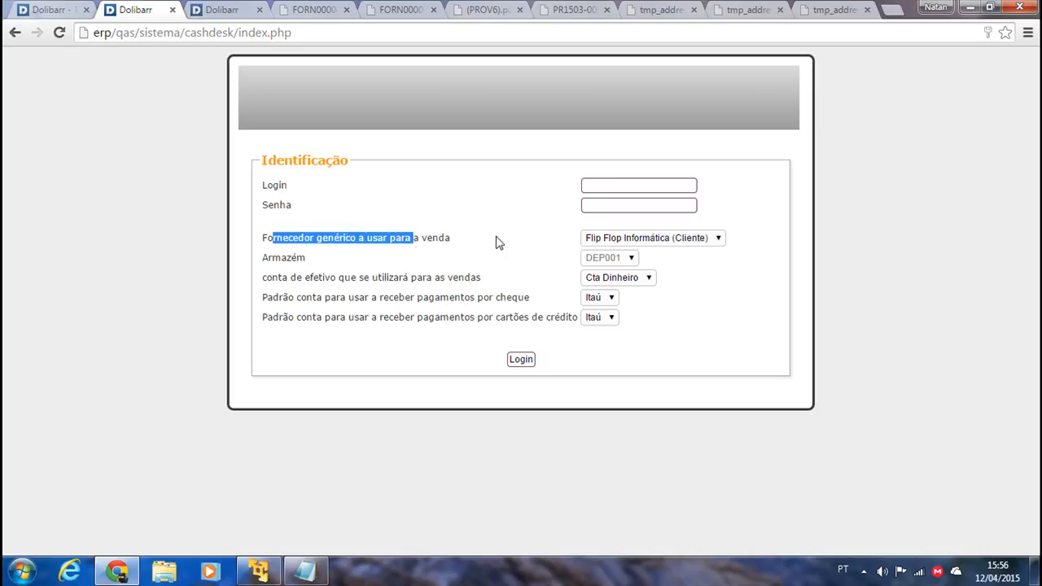
left_click(618, 237)
left_click(618, 237)
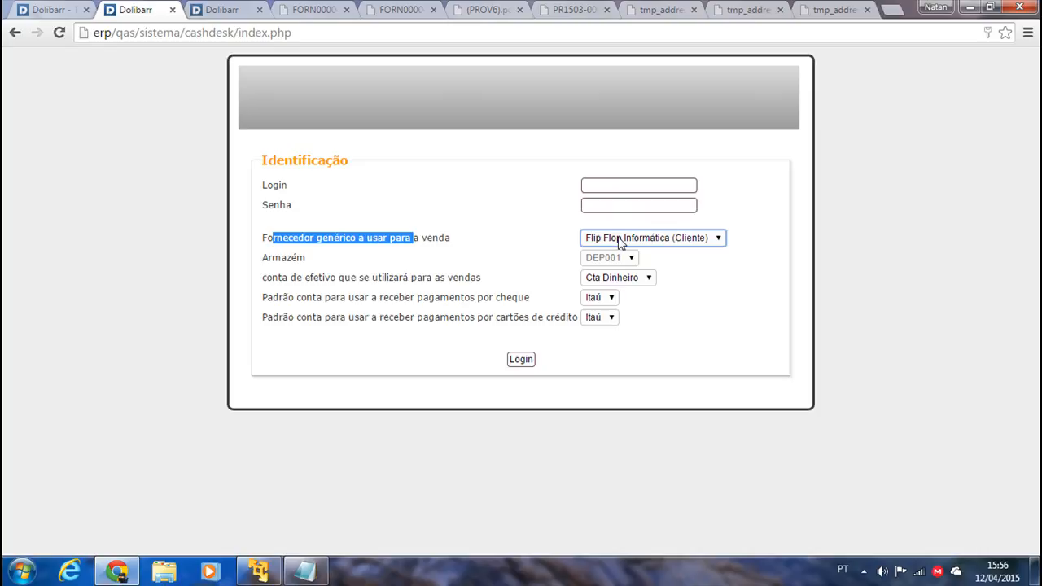
left_click(620, 241)
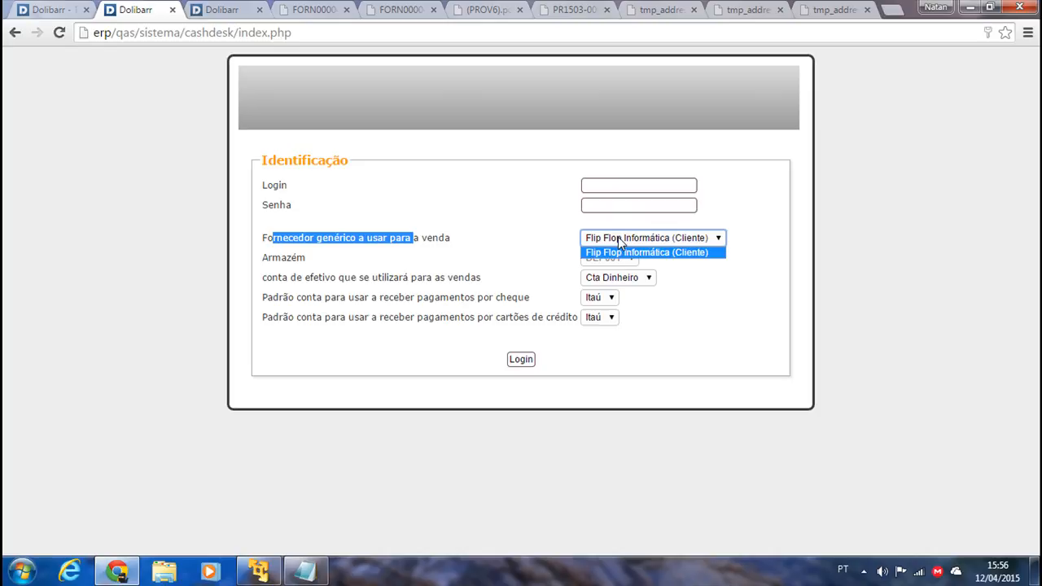
left_click(627, 183)
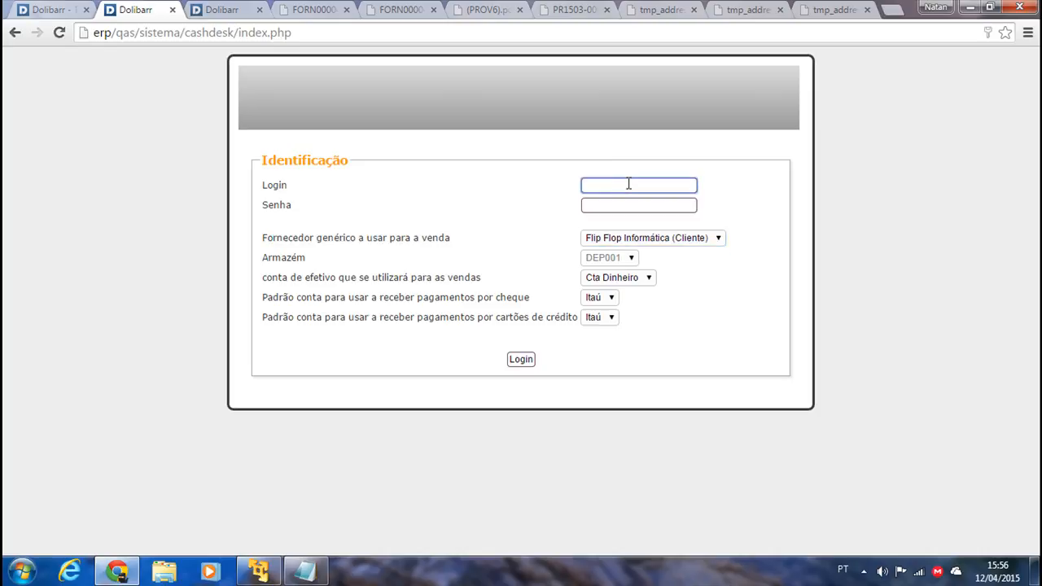
left_click(665, 239)
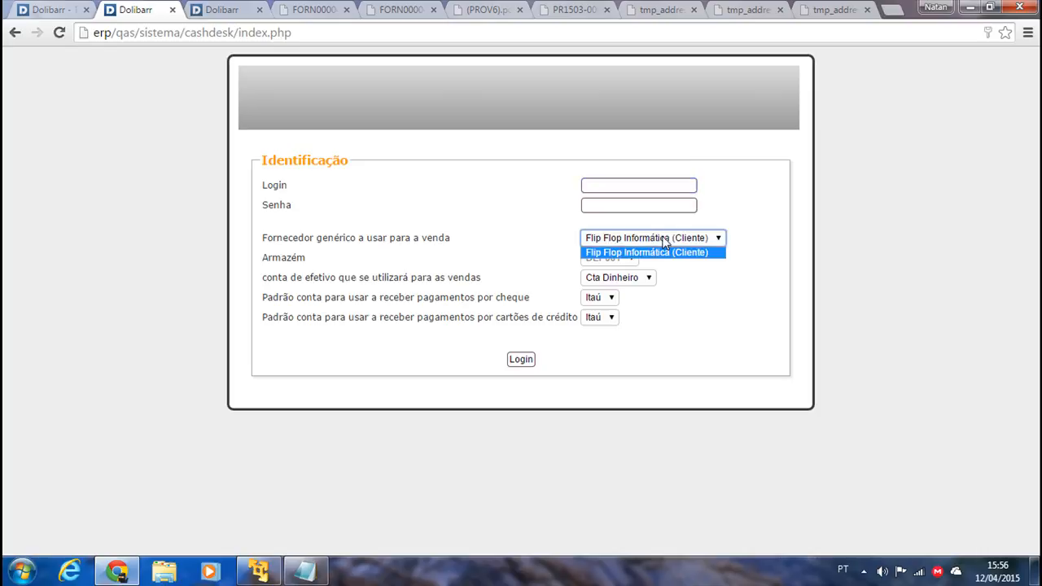
left_click(722, 300)
left_click(705, 241)
left_click(657, 237)
left_click(690, 237)
left_click(692, 242)
Sign back into the cashdesk with the admin login, password and Cta Dinheiro cash account.
left_click(642, 182)
type("admin")
key("Tab")
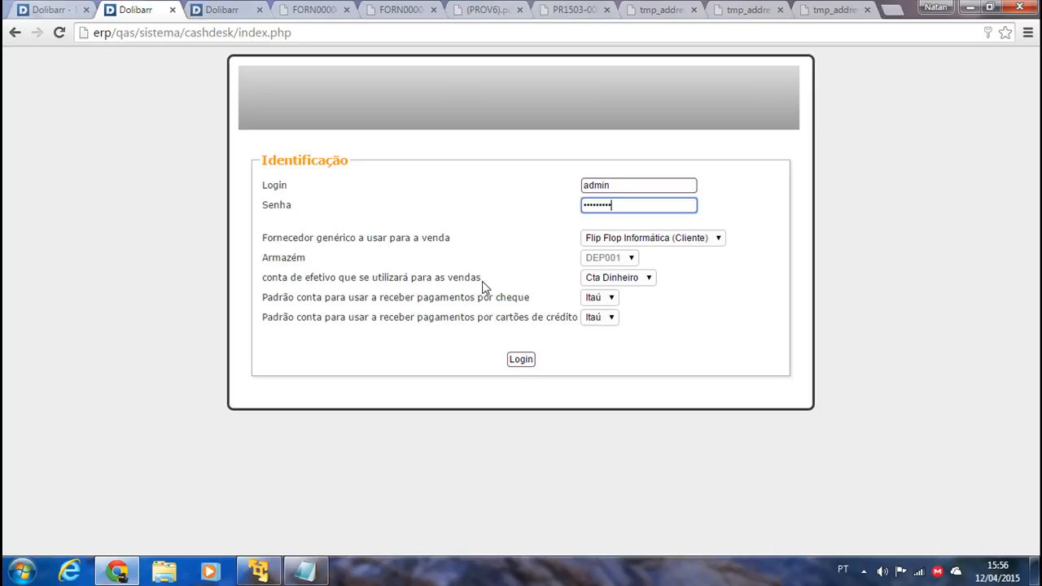
left_click(594, 298)
left_click(667, 284)
left_click(647, 279)
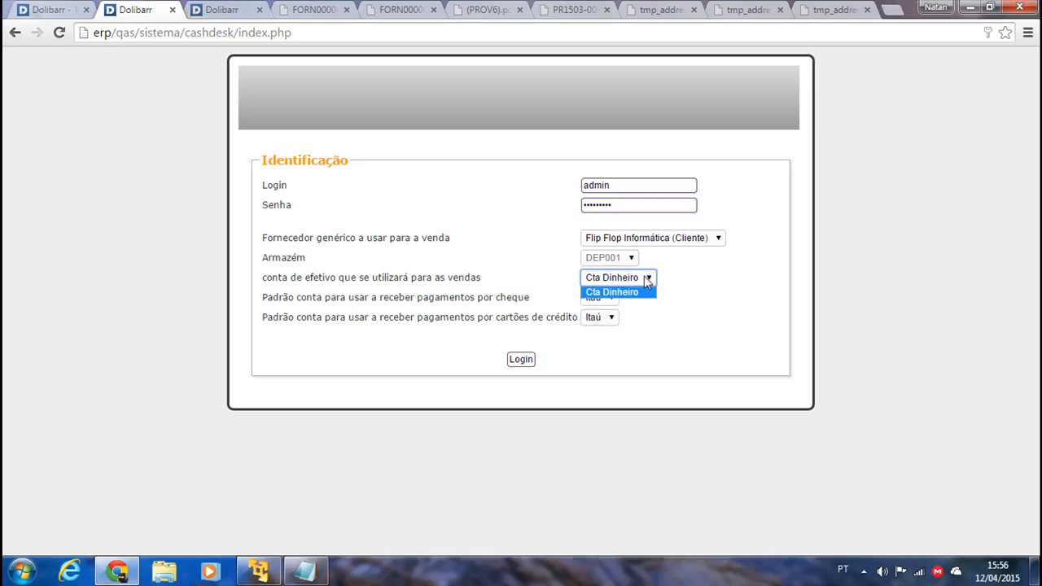
left_click(648, 290)
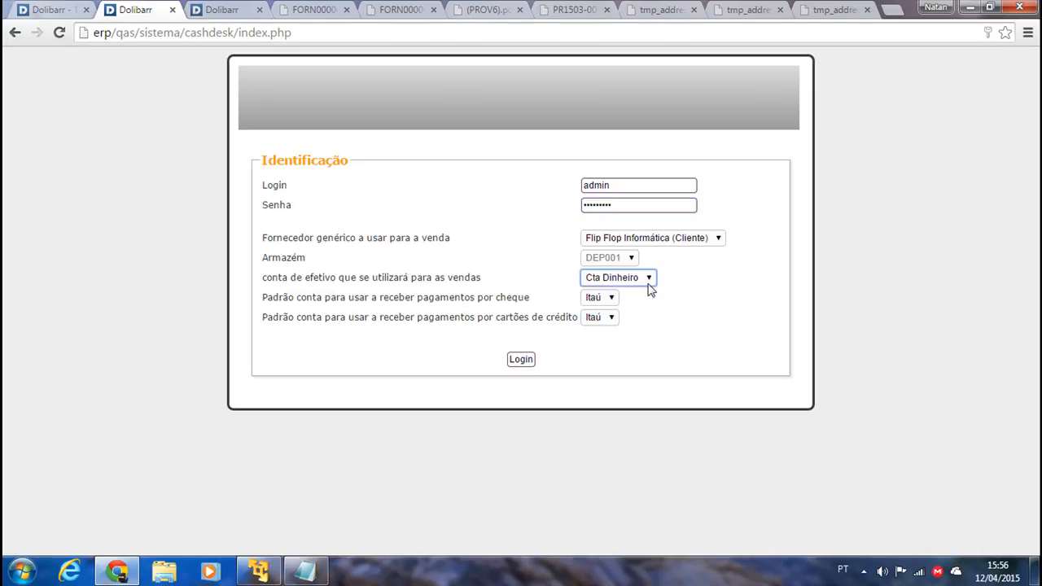
left_click(518, 360)
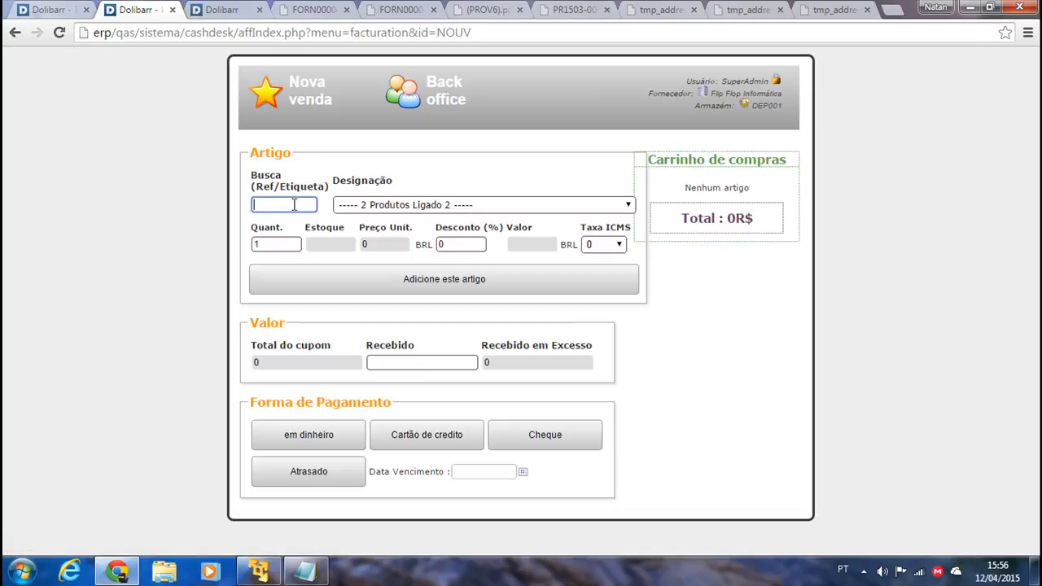
Add one HD Seagate 500Gb drive to the cart with ICMS kept at 0.
left_click(389, 207)
left_click(374, 233)
left_click(271, 247)
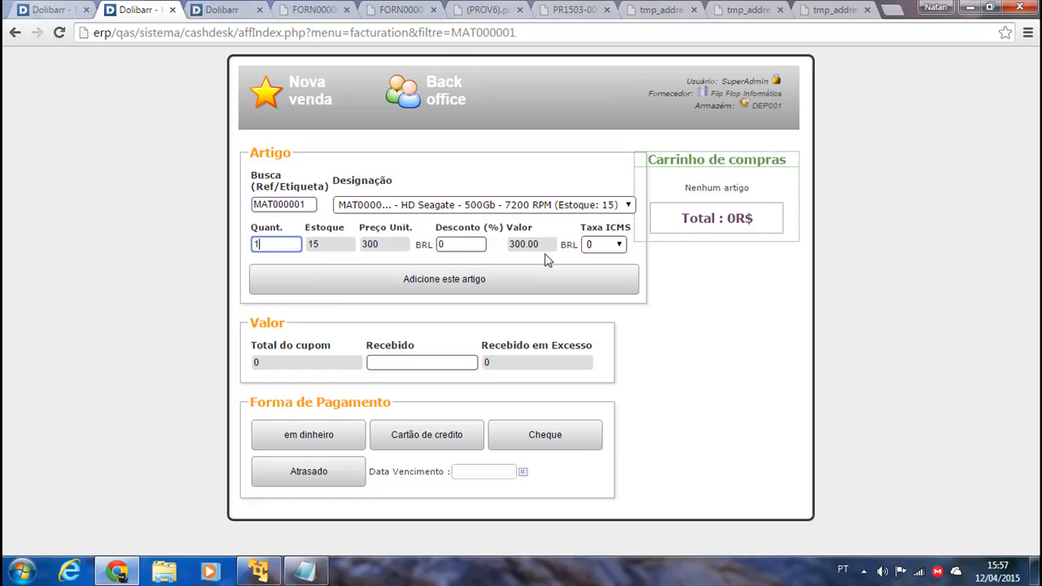
left_click(618, 245)
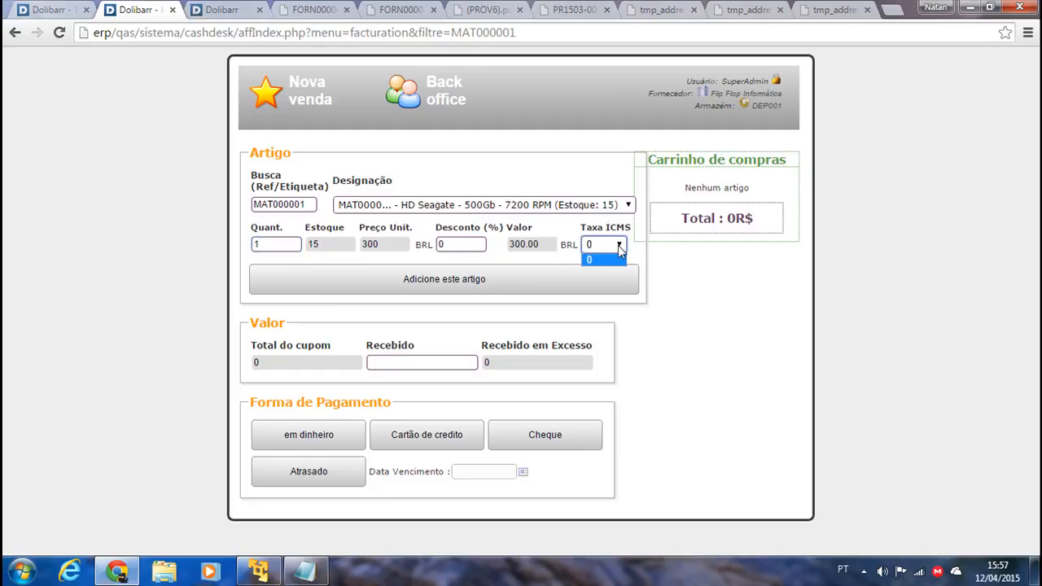
left_click(611, 259)
left_click(337, 279)
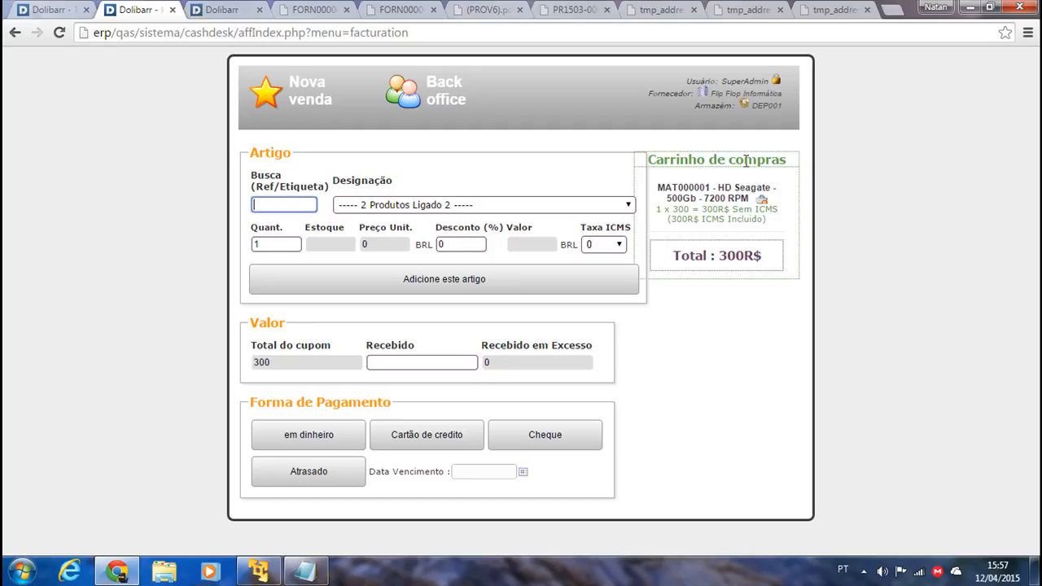
Select the Placa de Vídeo HD - Radeon card and enter 400 received, giving 100.00 change.
left_click(382, 204)
left_click(366, 246)
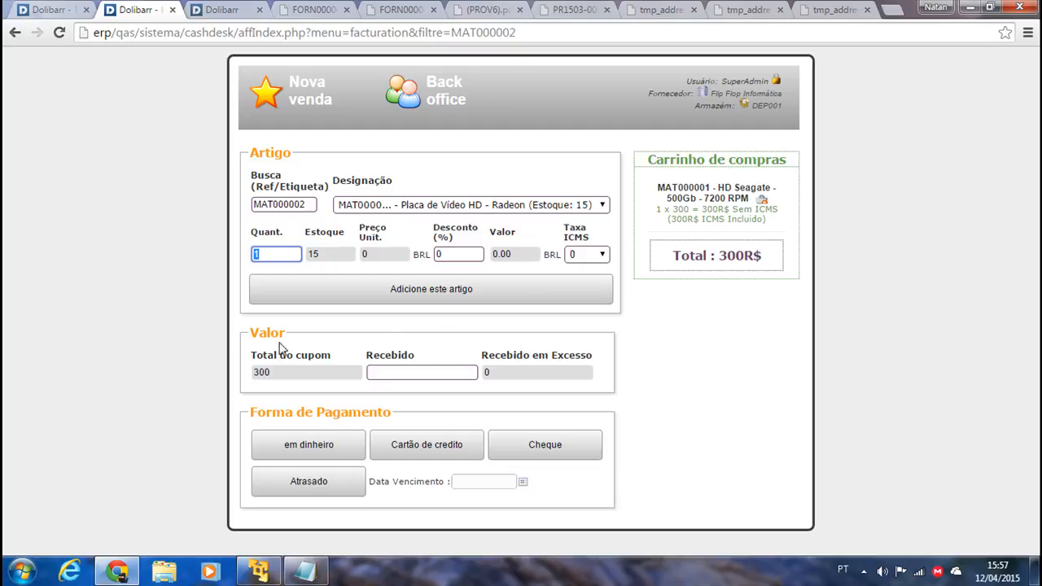
left_click(417, 372)
type("400")
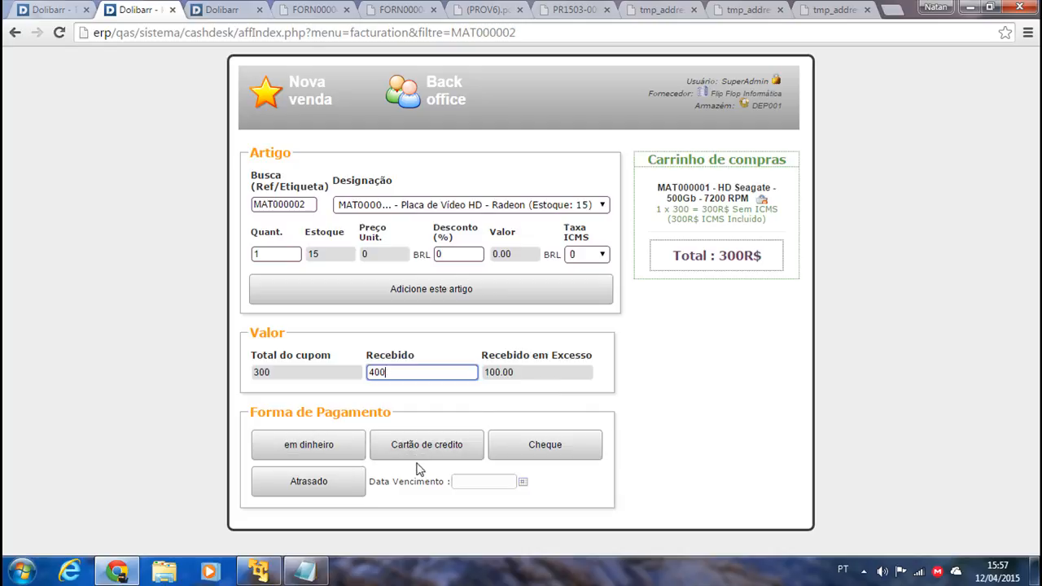
Pay em dinheiro and validate the 300 R$ sale as invoice FA1504-0005.
left_click(300, 451)
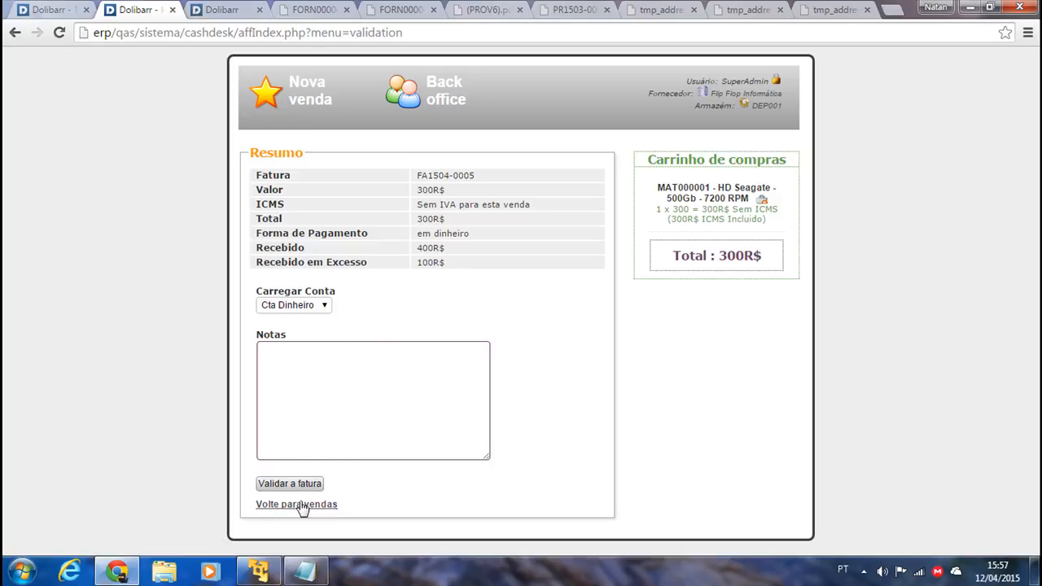
left_click(277, 486)
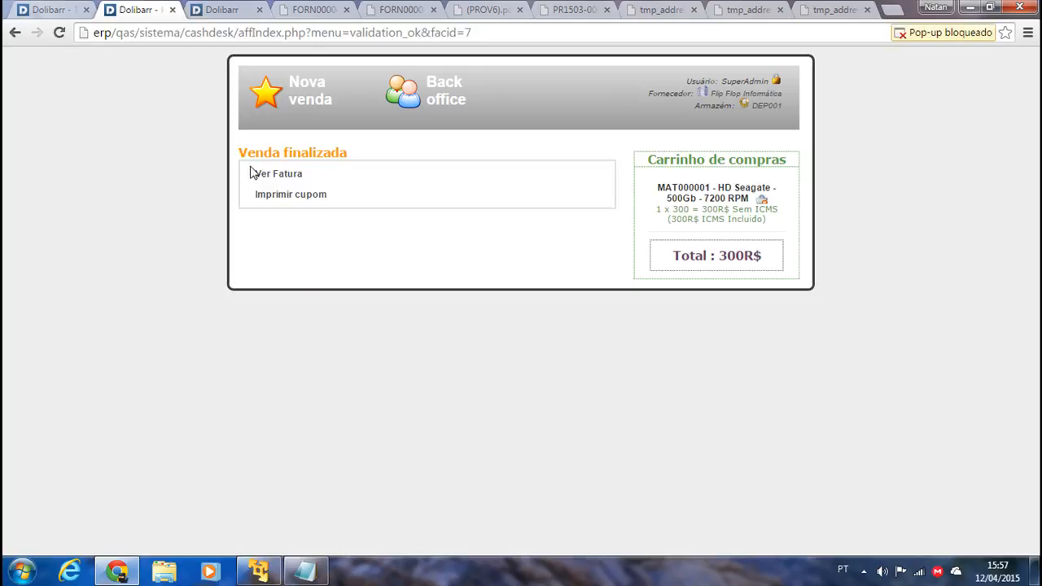
Preview the FA1504-0005 receipt for printing, zoomed in full screen, then cancel the print.
left_click(289, 196)
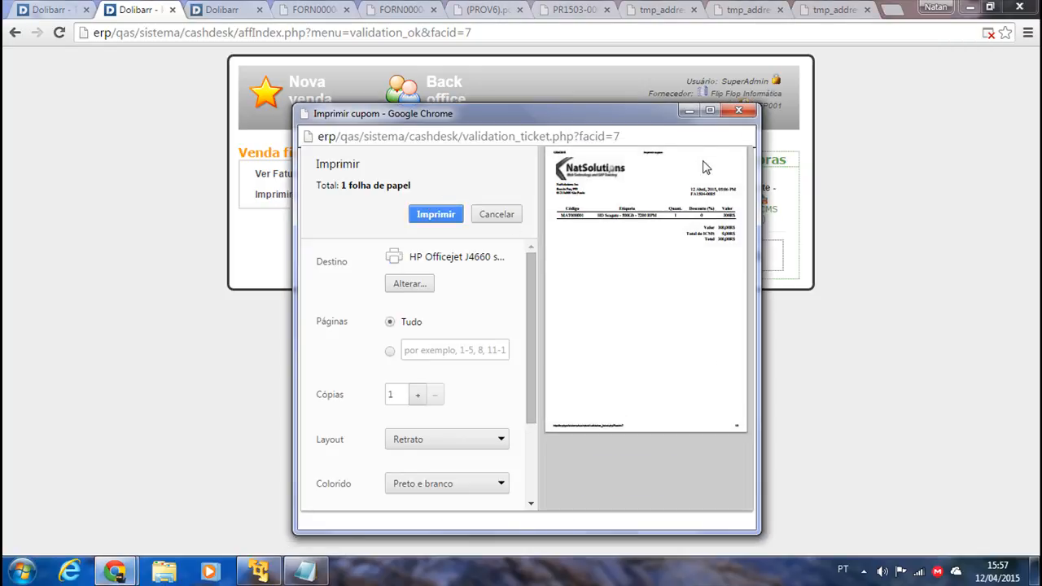
left_click(710, 110)
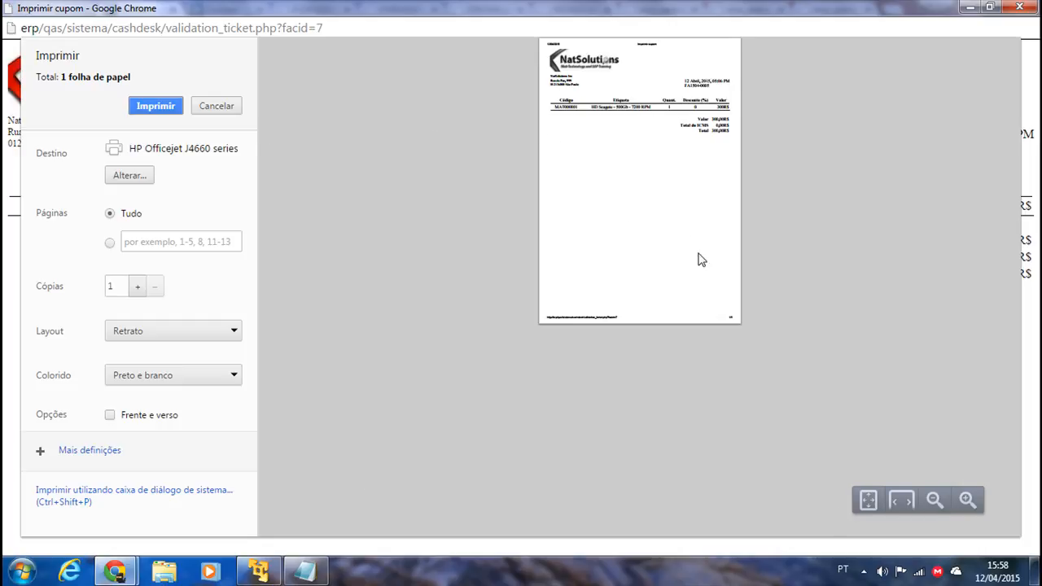
left_click(966, 499)
left_click(966, 499)
left_click(966, 499)
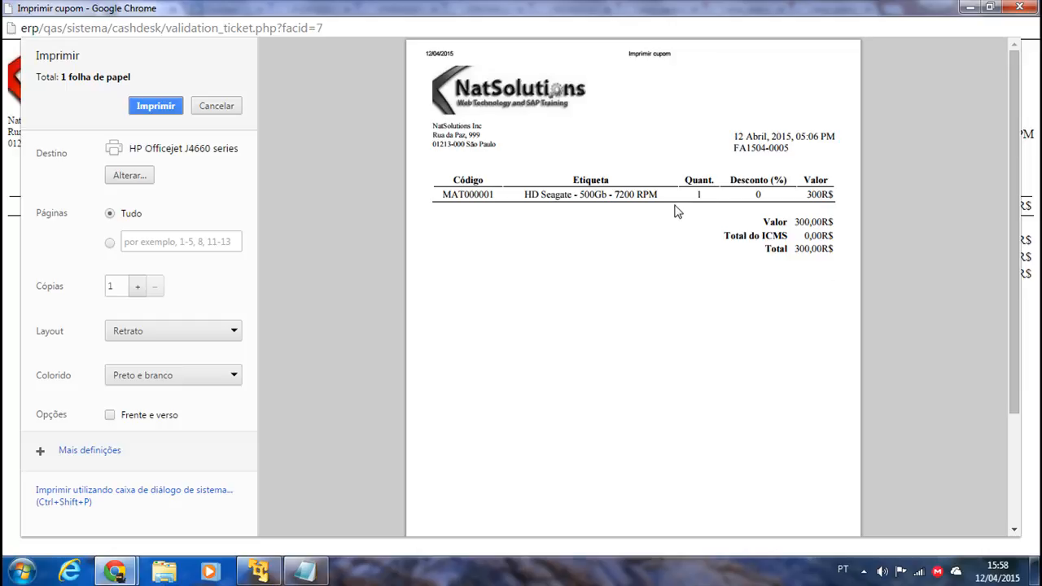
scroll(676, 412, "down", 4)
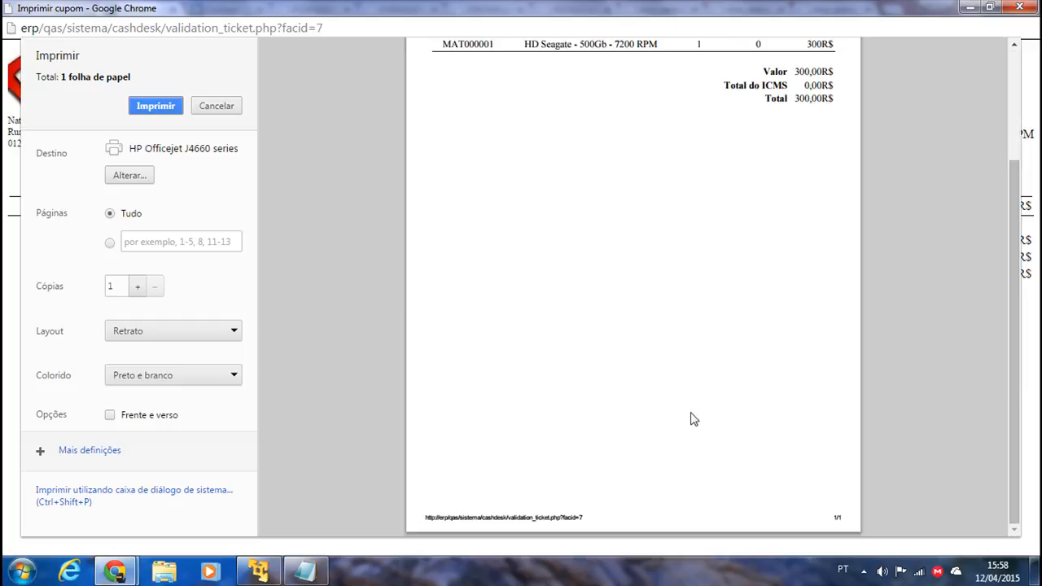
scroll(693, 399, "up", 4)
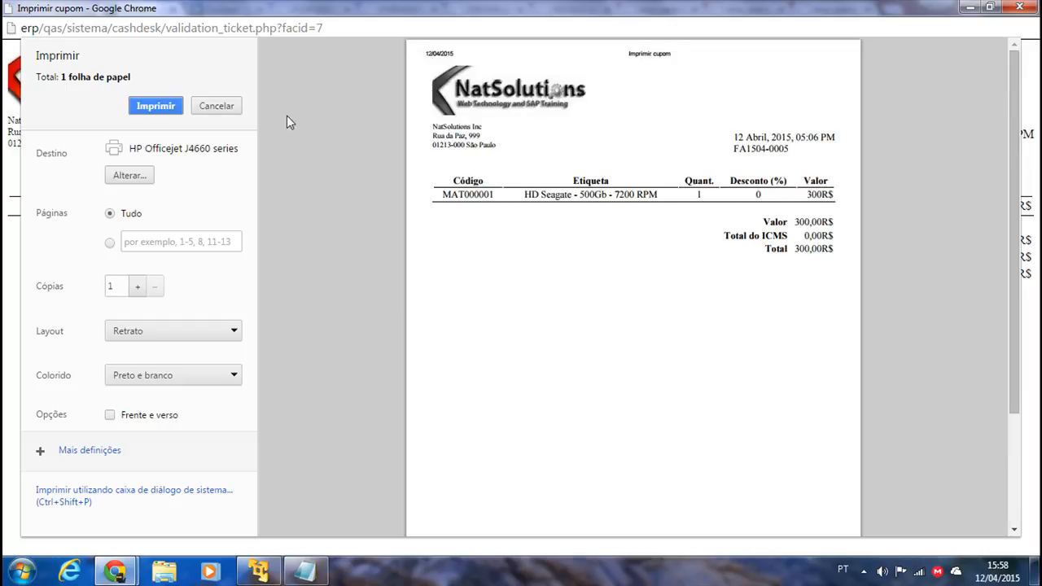
left_click(218, 108)
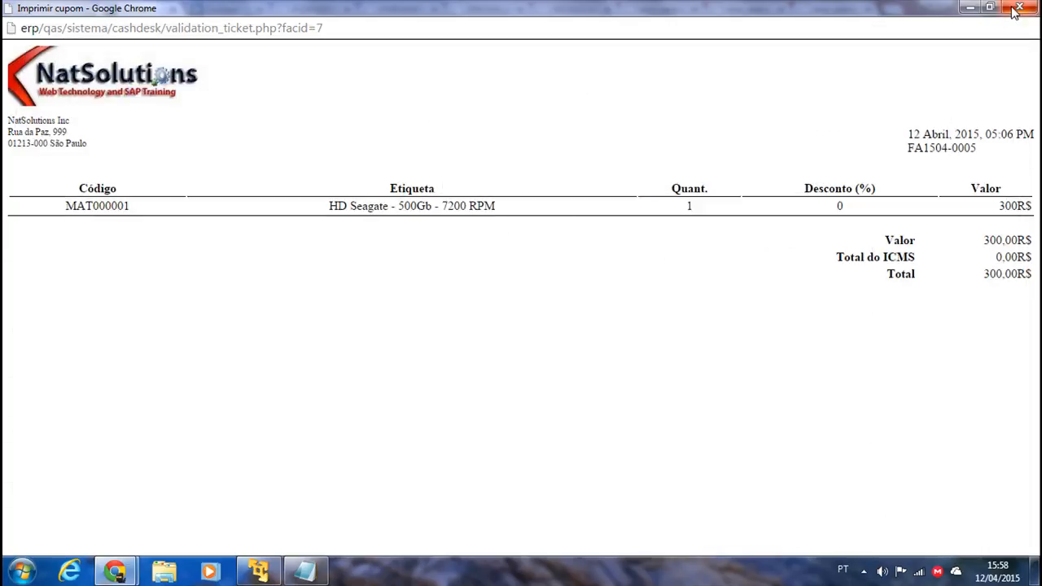
Close the receipt, check invoice FA1504-0005's cash payment marked Pago, and return to the cashdesk.
left_click(1015, 11)
left_click(275, 175)
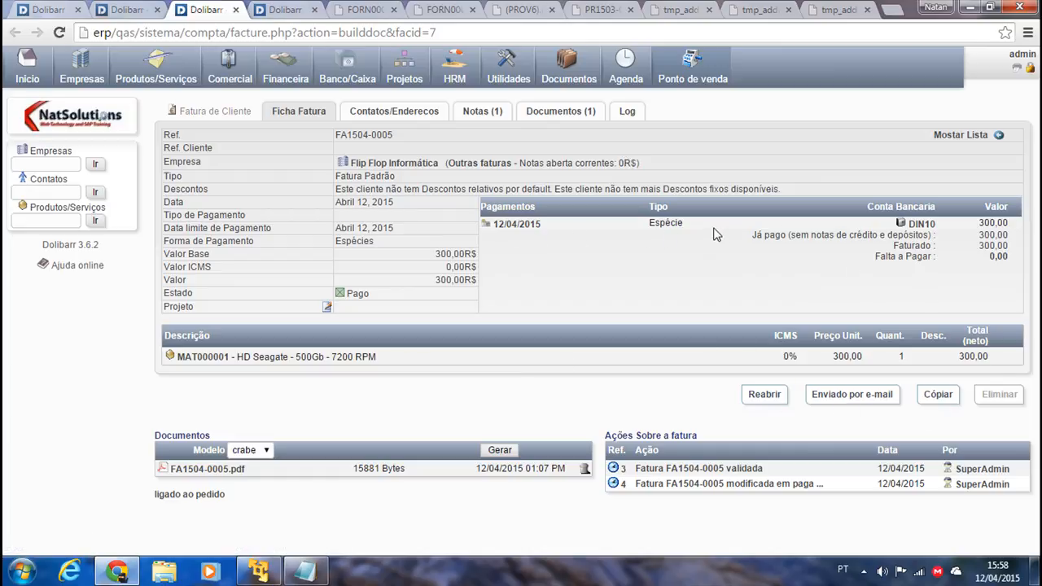
left_click_drag(670, 223, 739, 242)
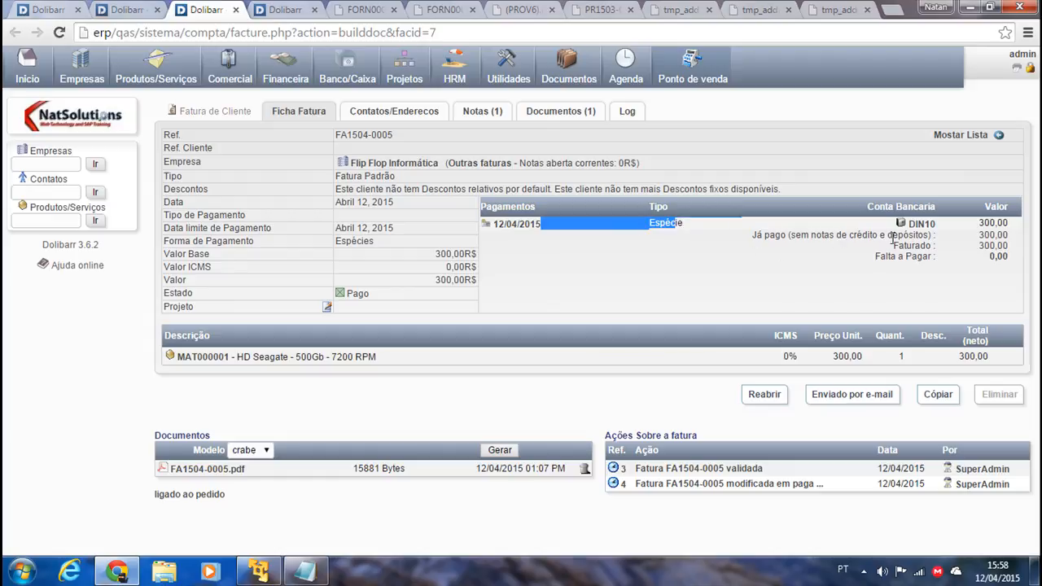
left_click(130, 9)
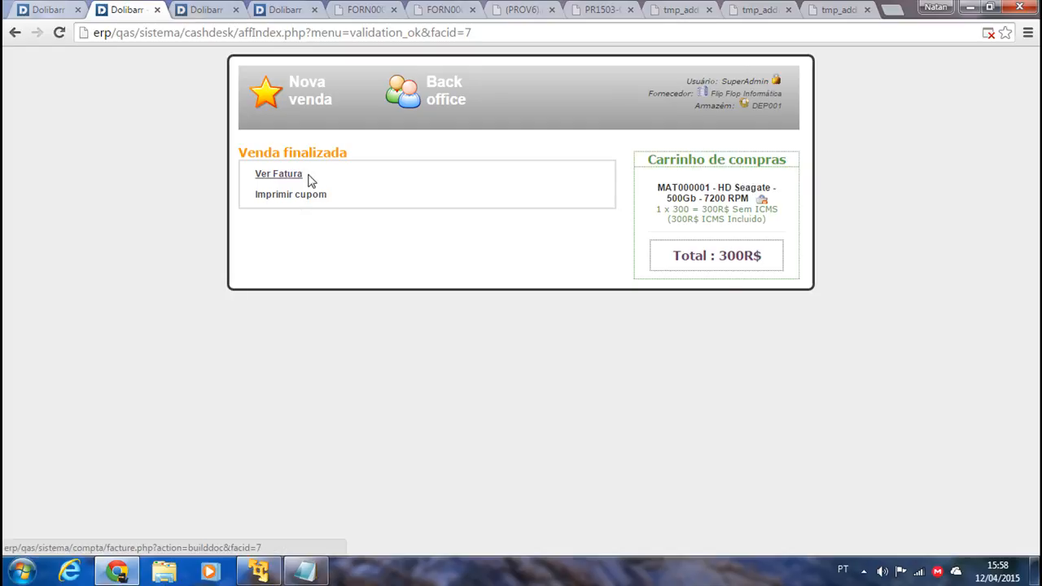
Start a new empty POS sale, then go via Início to the back-office Configuração area.
left_click(319, 102)
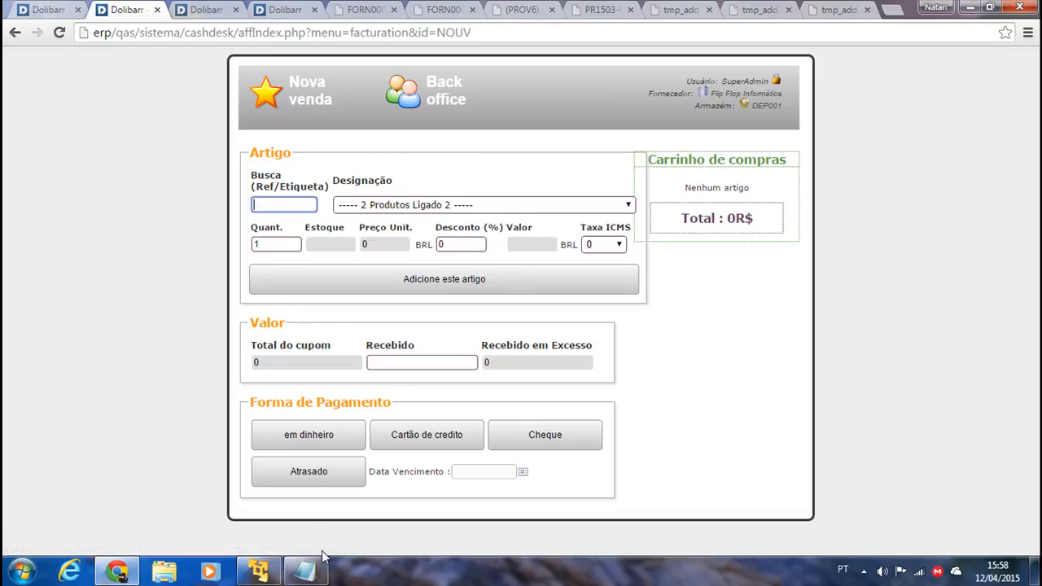
left_click(46, 10)
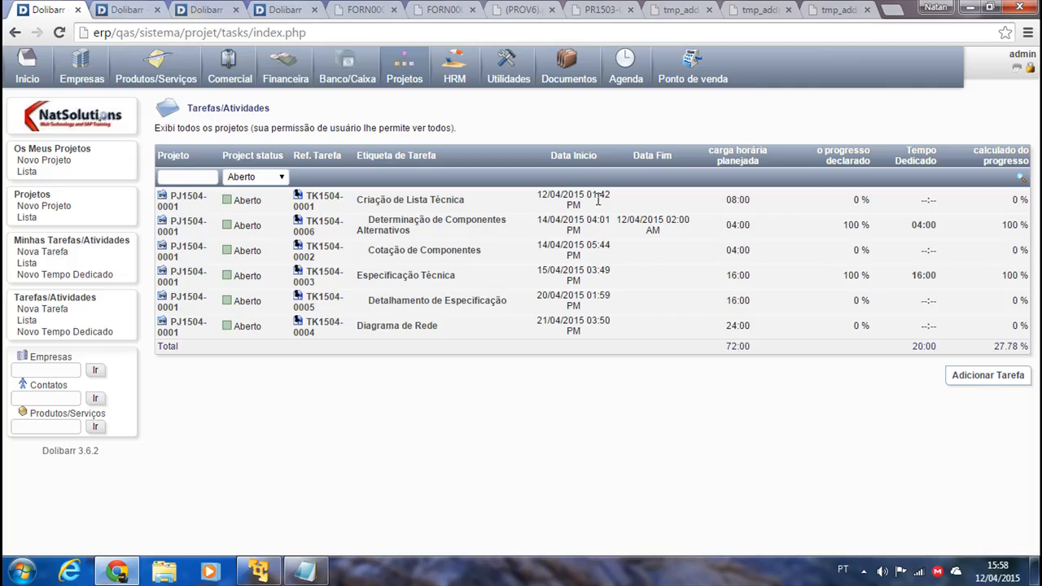
left_click(47, 149)
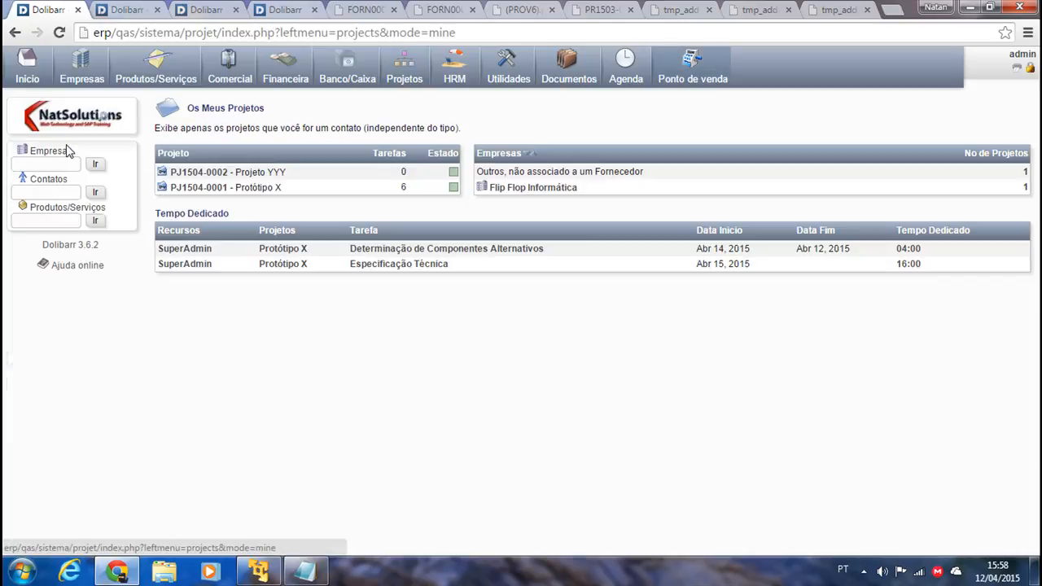
left_click(24, 64)
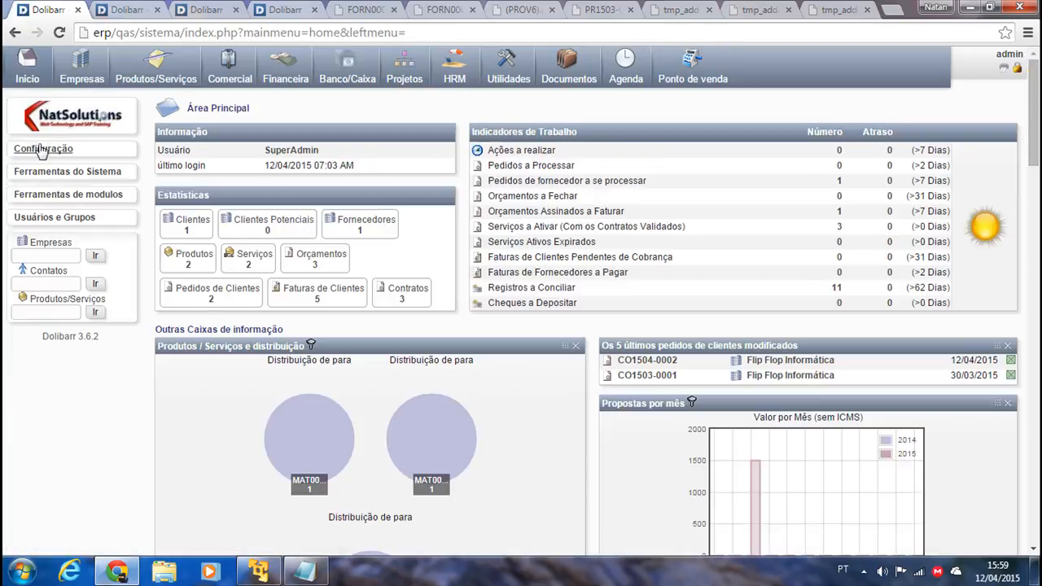
left_click(40, 148)
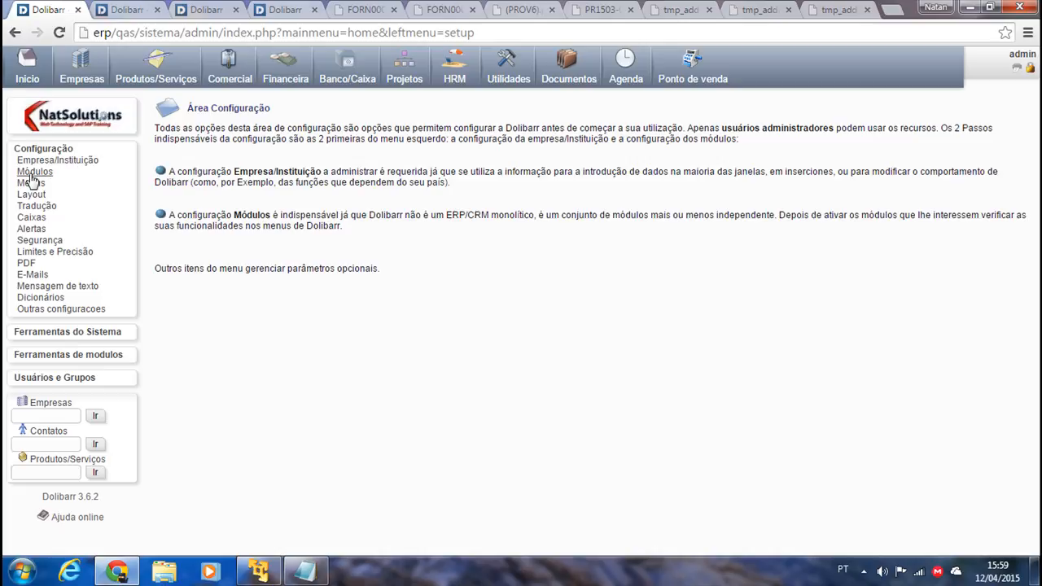
Browse the Módulos Principais list, then switch to Outros módulos showing PiBarcode and Códigos de barra enabled.
left_click(31, 173)
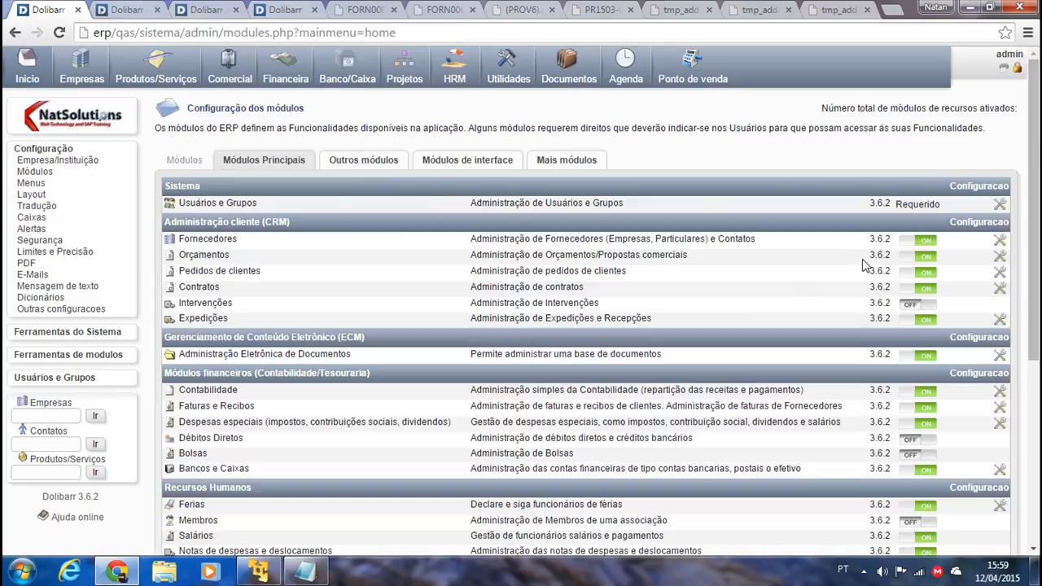
scroll(730, 279, "down", 1)
scroll(760, 322, "down", 3)
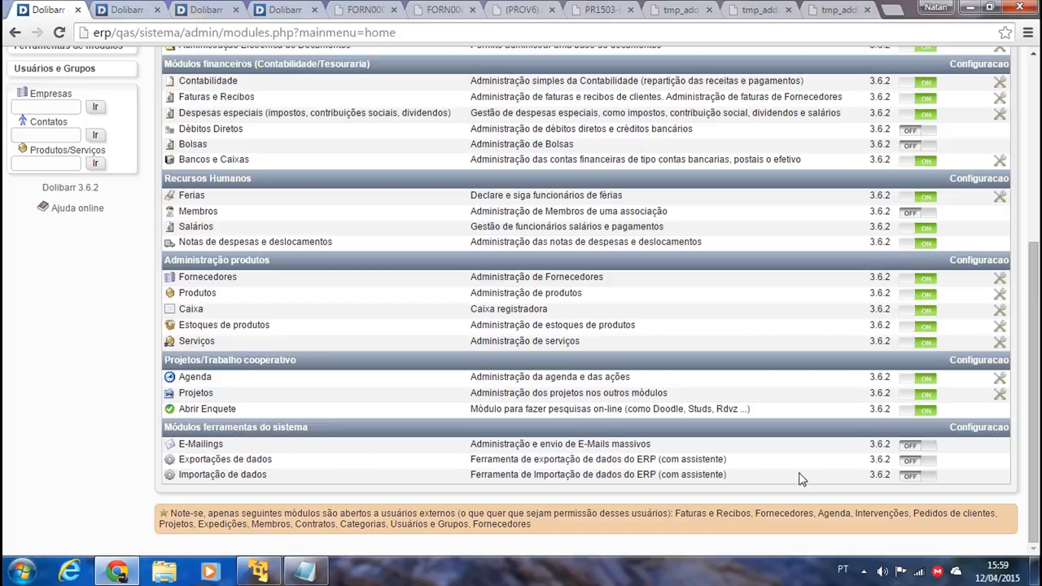
scroll(973, 439, "up", 3)
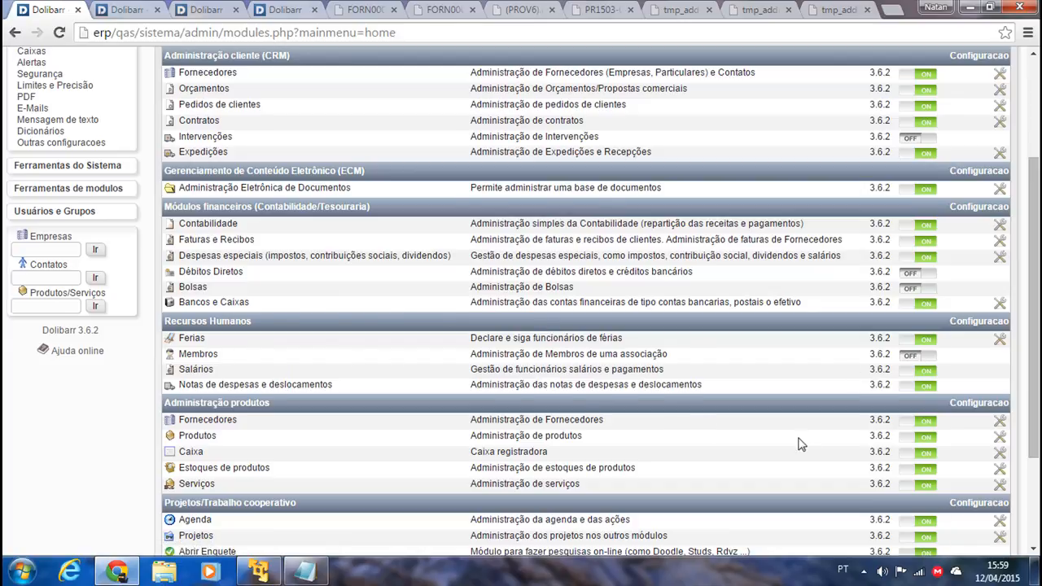
scroll(798, 444, "up", 2)
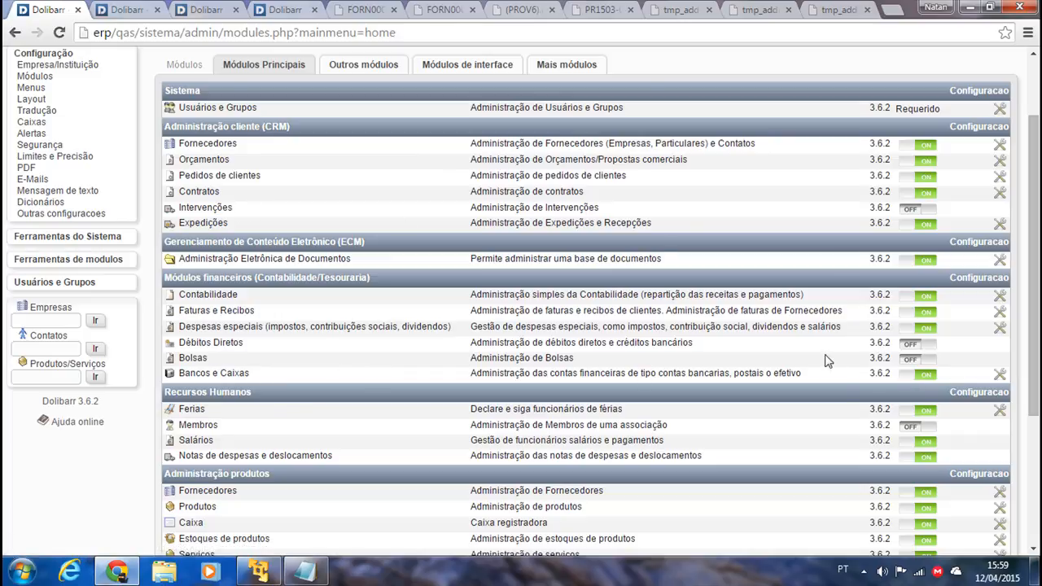
scroll(659, 242, "up", 2)
left_click(360, 140)
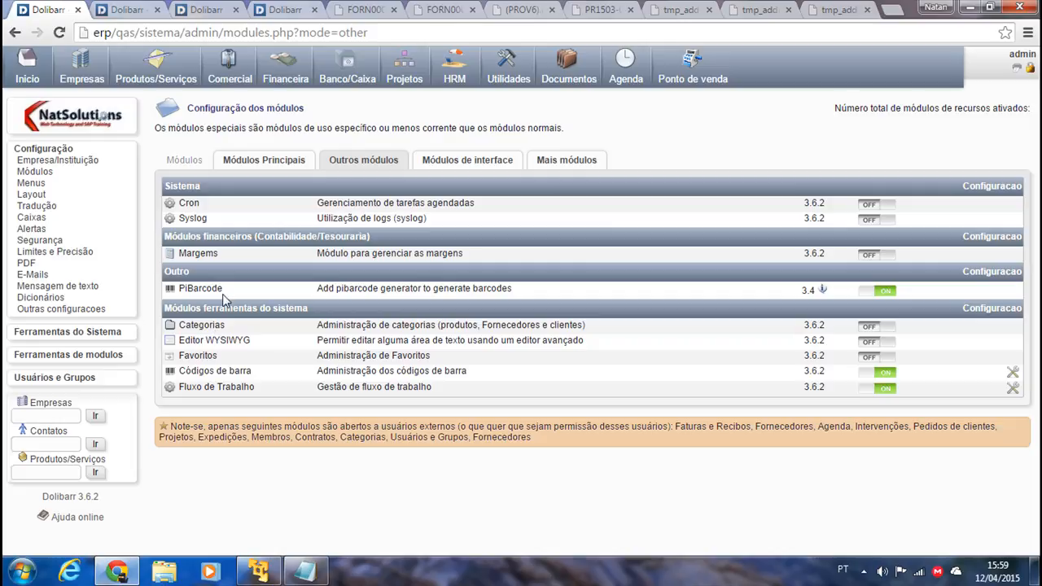
Highlight the PiBarcode and Códigos de barra rows, then open the Códigos de barra settings.
left_click_drag(232, 289, 177, 288)
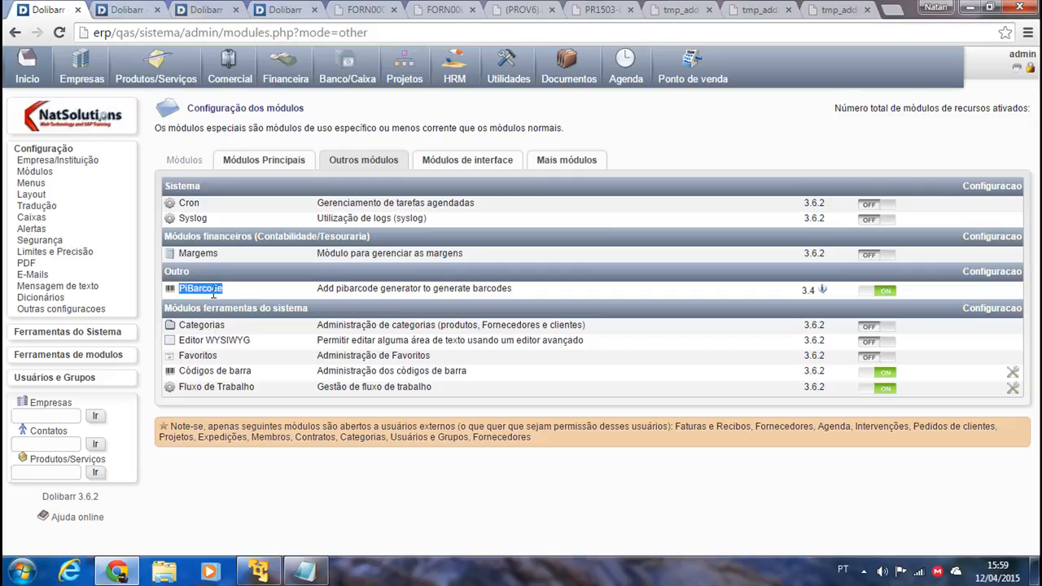
left_click_drag(528, 289, 312, 290)
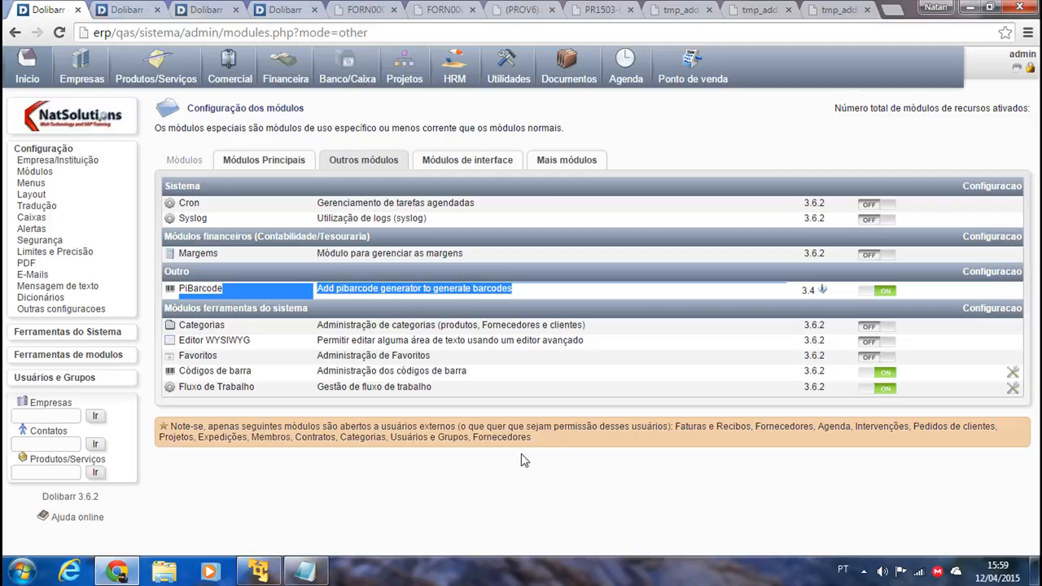
left_click(364, 374)
left_click_drag(489, 373, 177, 372)
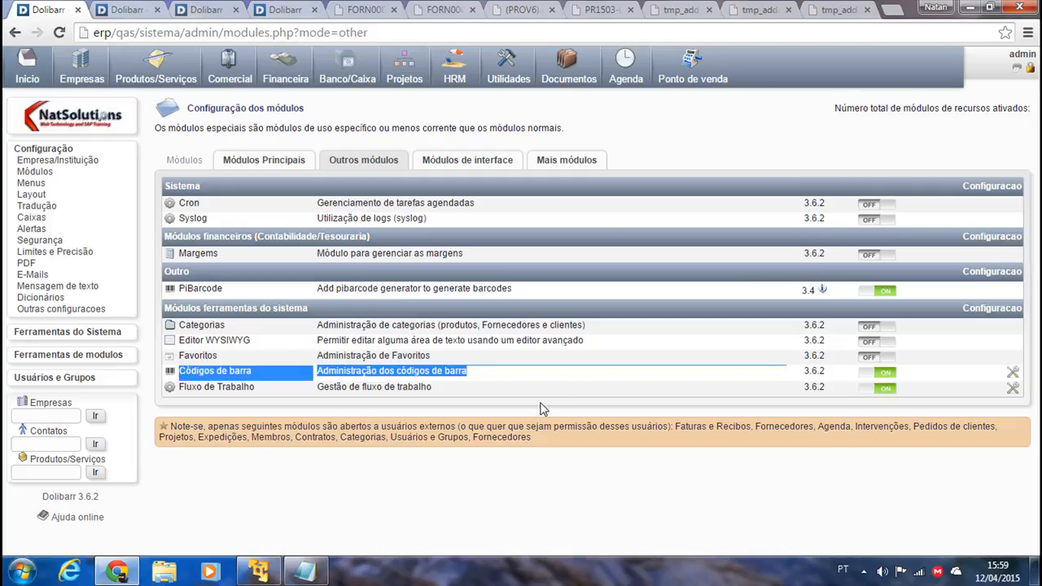
left_click(582, 376)
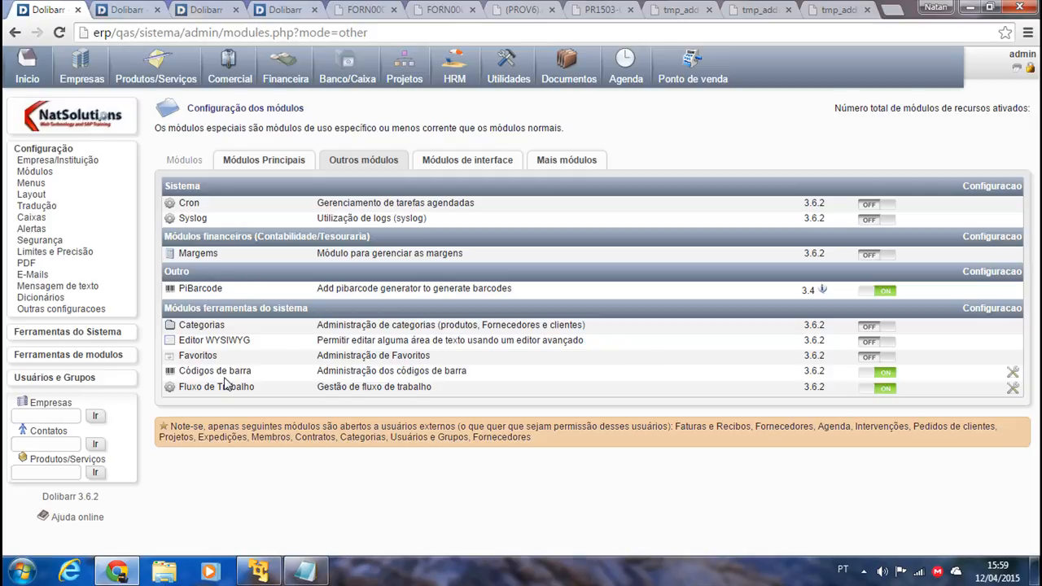
left_click(1014, 376)
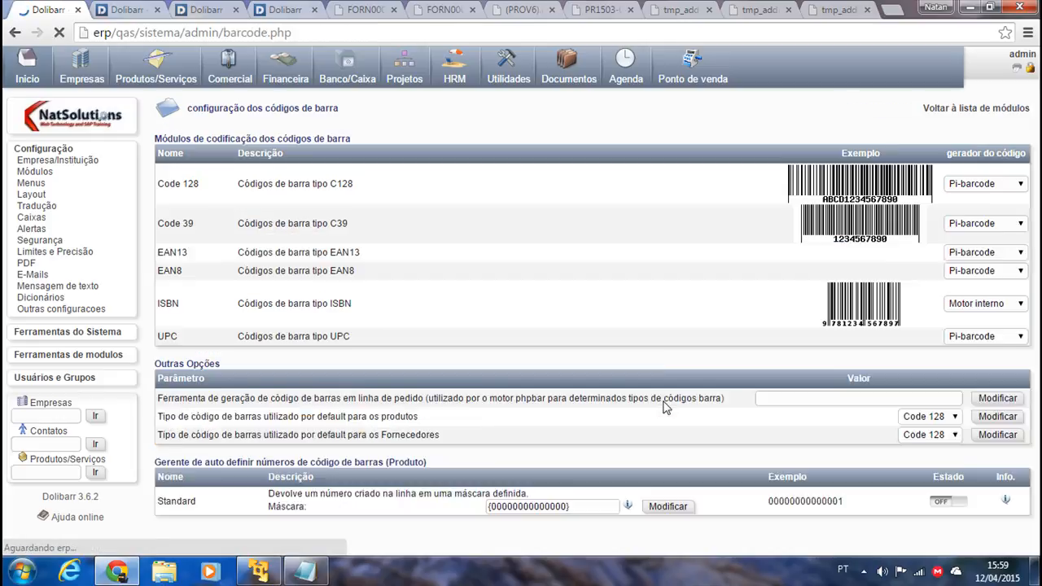
Keep Pi-barcode as the Code 128 generator and go back to the other-modules list.
scroll(870, 416, "down", 1)
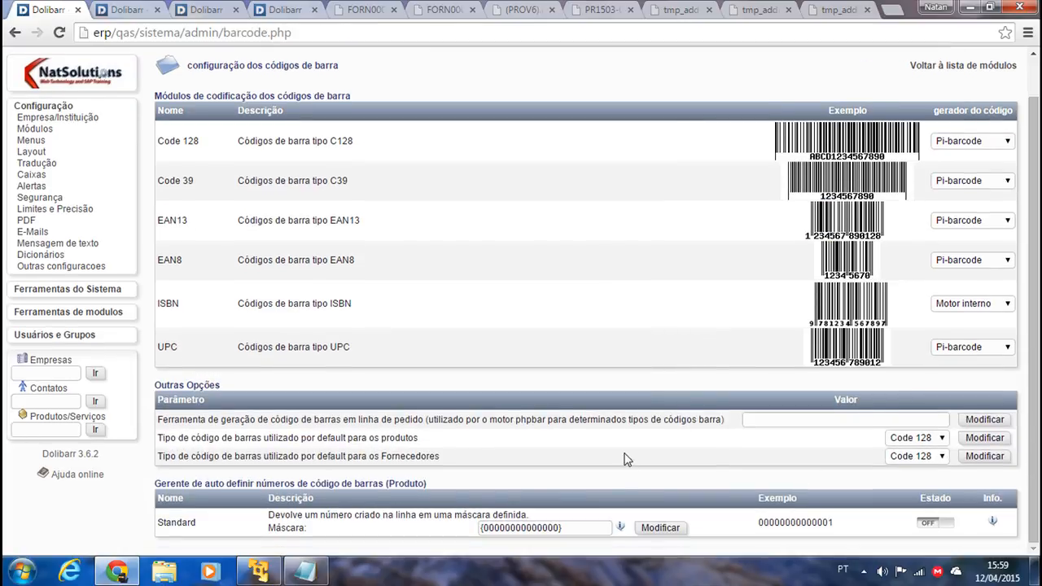
left_click(953, 144)
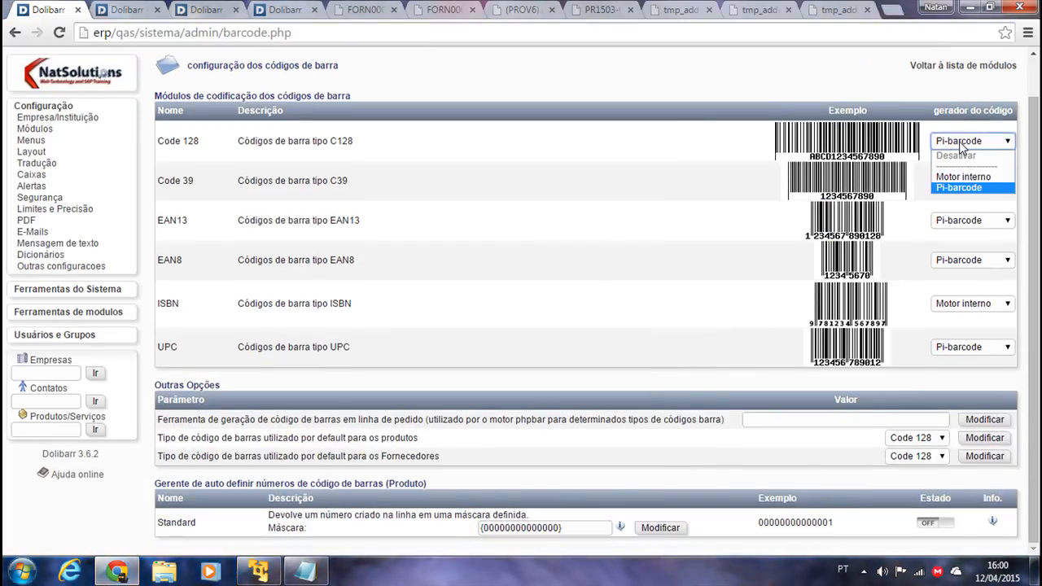
left_click(967, 143)
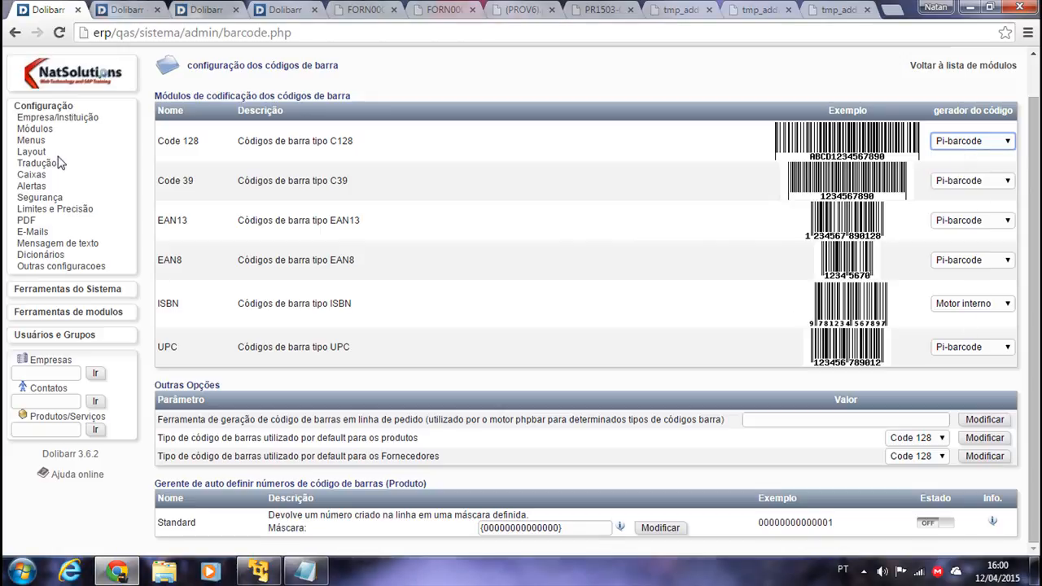
left_click(15, 33)
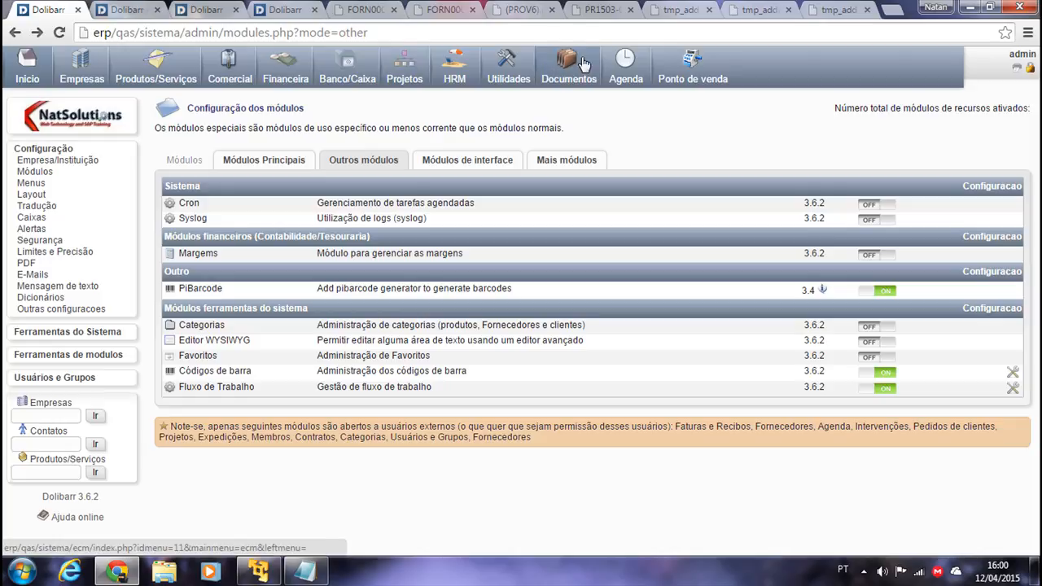